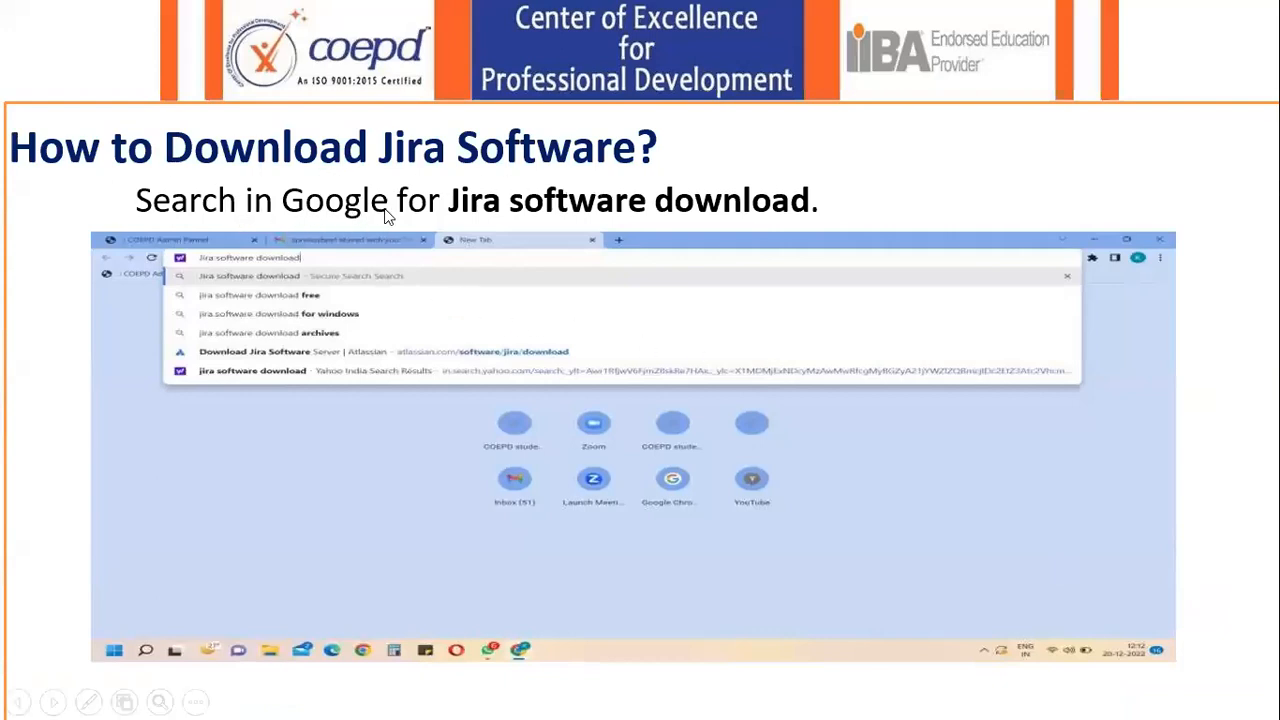
Advance through the Jira download and setup slides to the 'Now let's get into the Jira tool' slide.
left_click(817, 409)
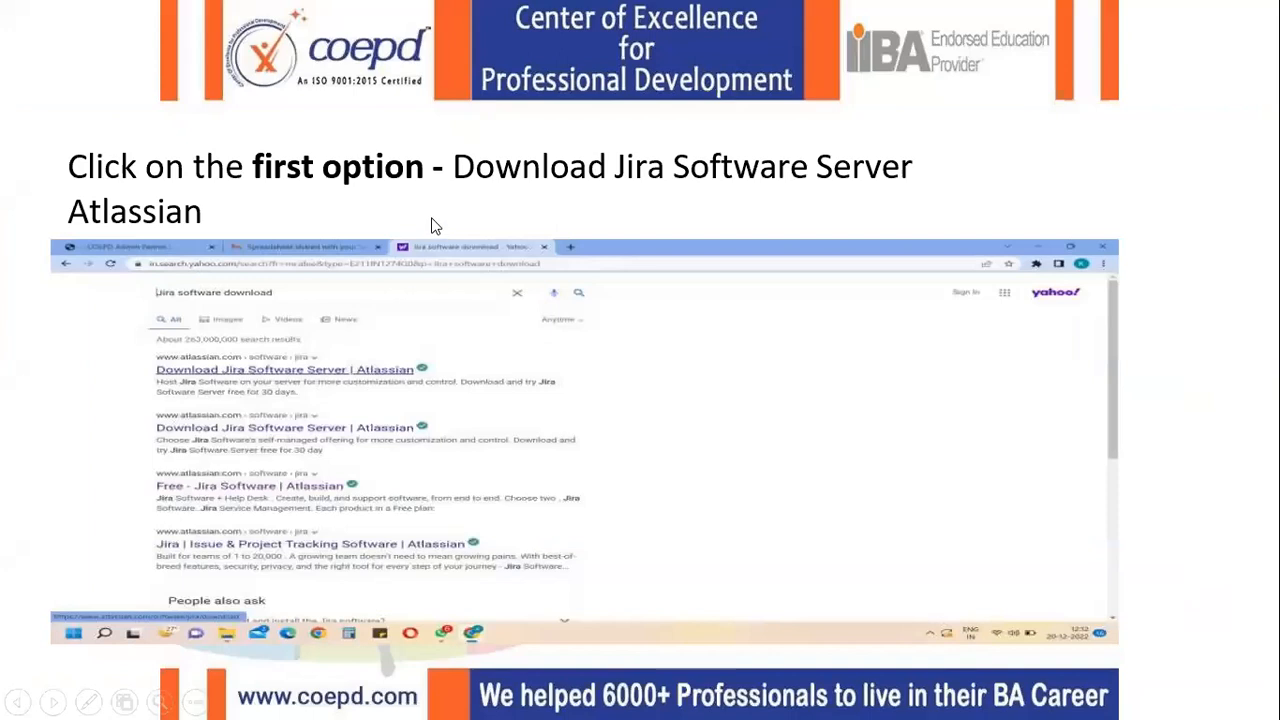
left_click(218, 225)
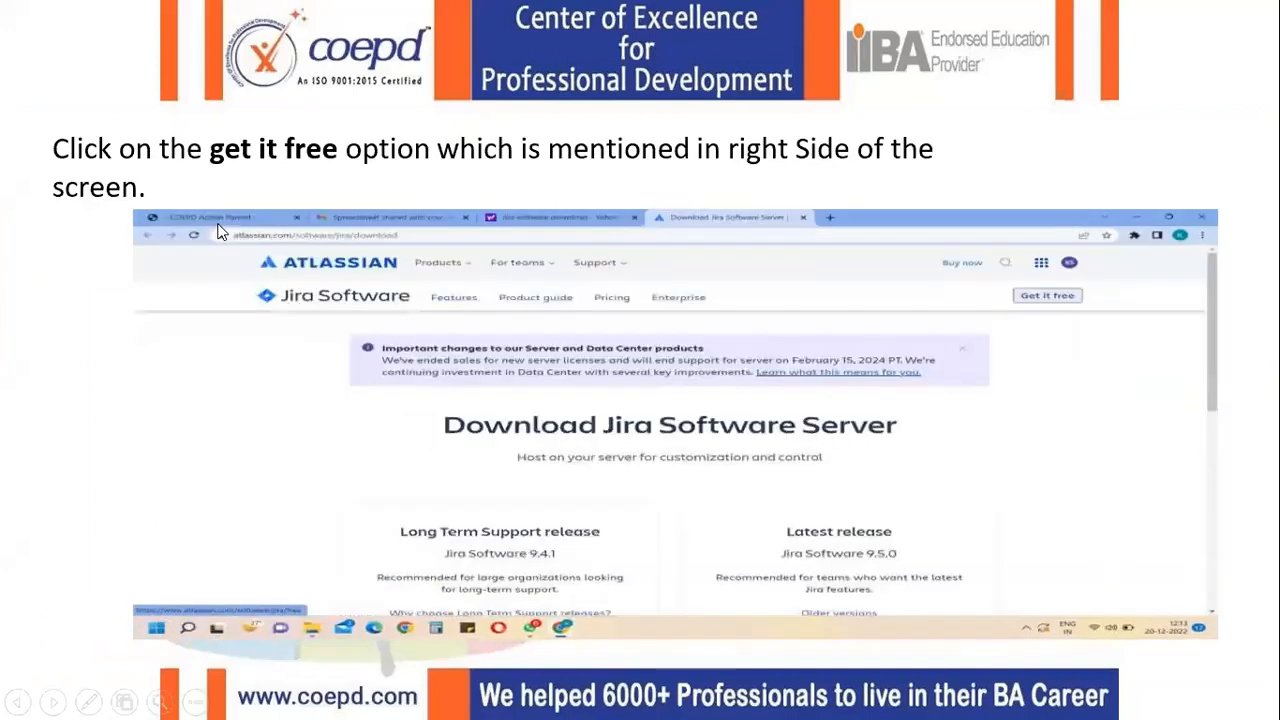
left_click(1042, 296)
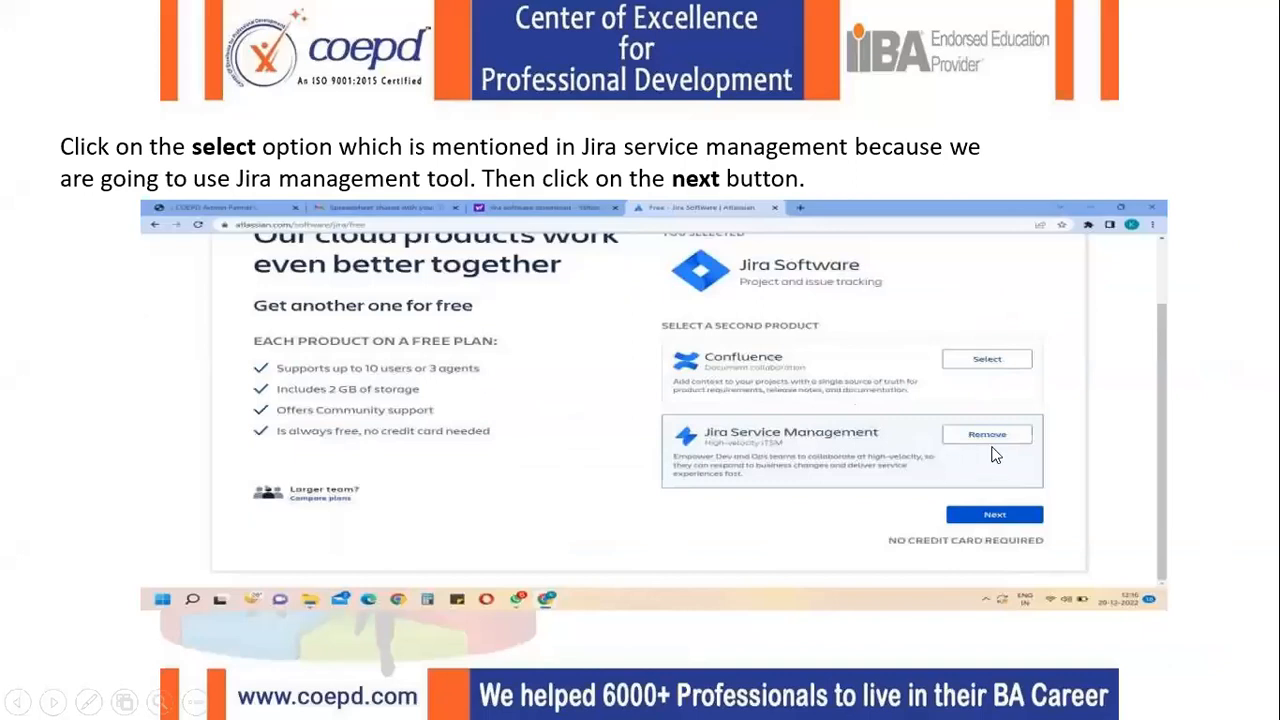
left_click(1048, 472)
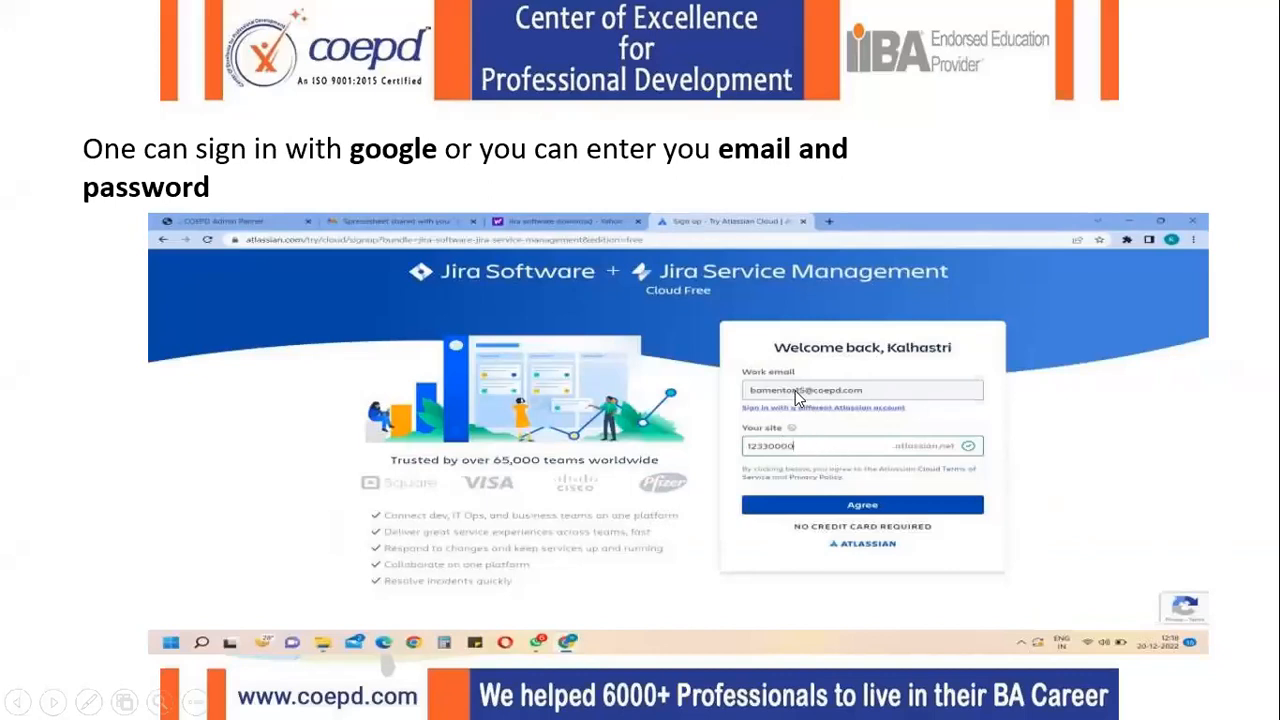
left_click(1142, 547)
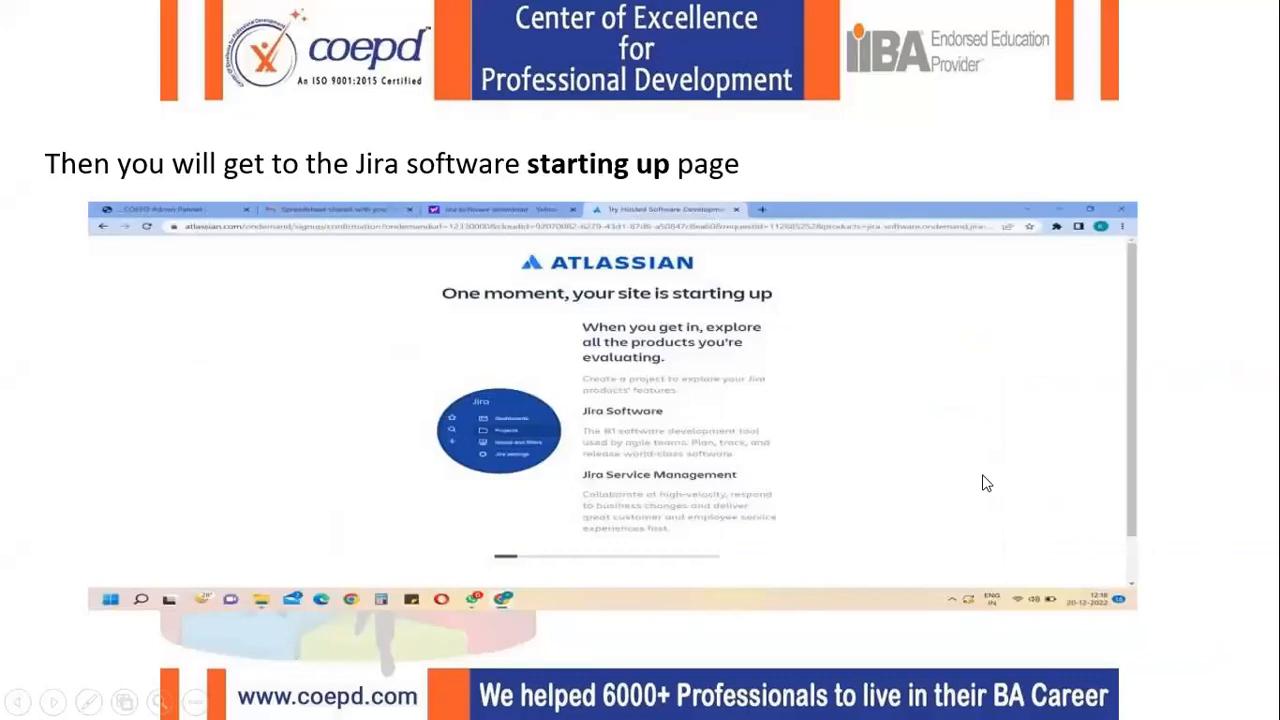
left_click(1077, 520)
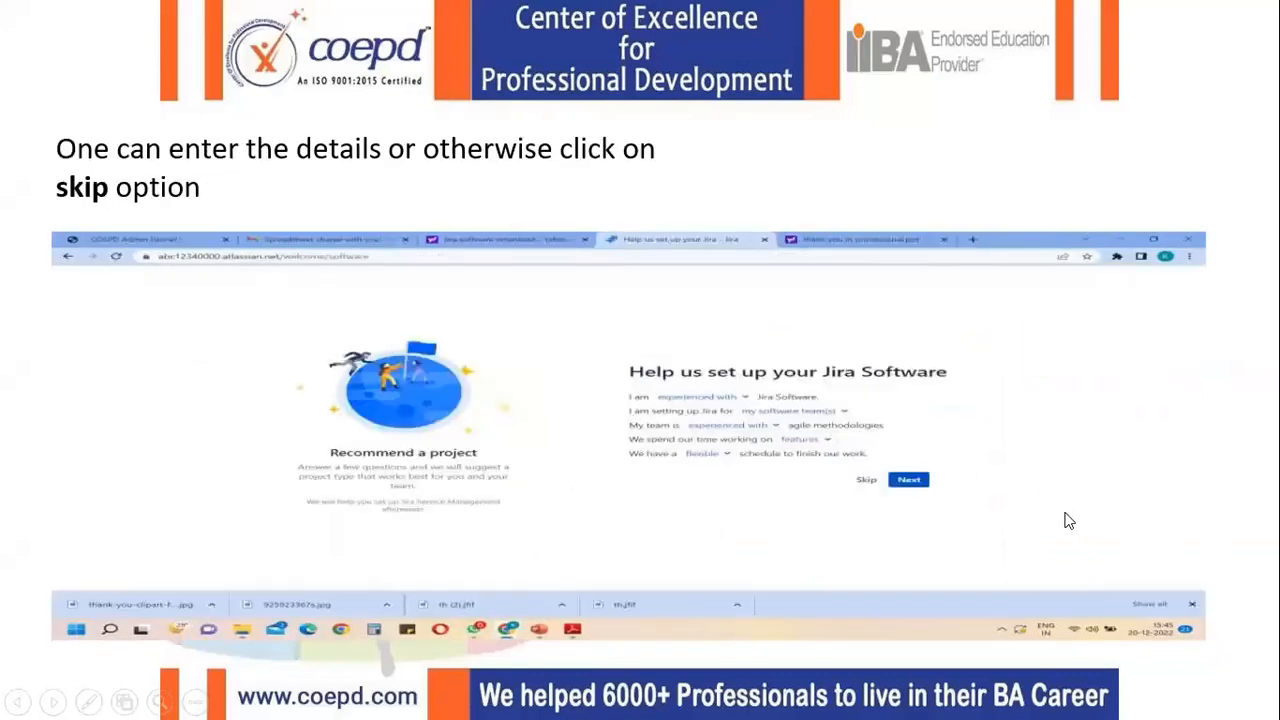
left_click(1064, 513)
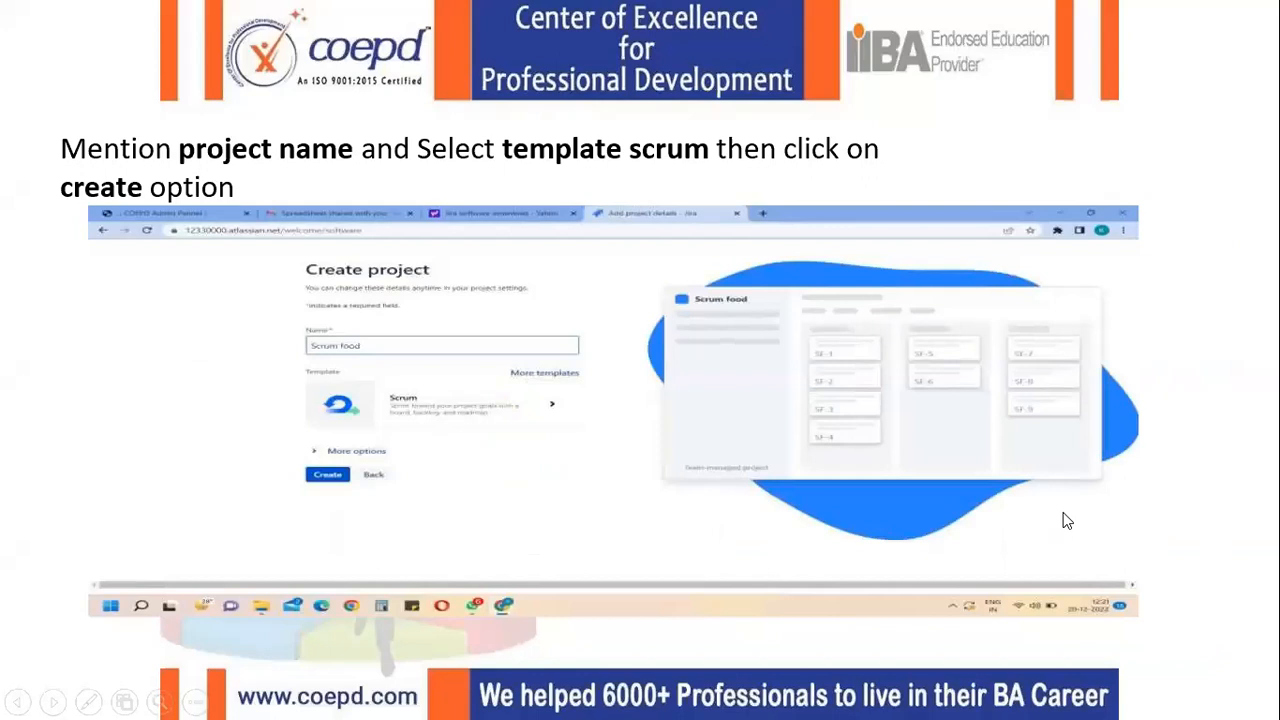
left_click(1067, 520)
left_click(1067, 520)
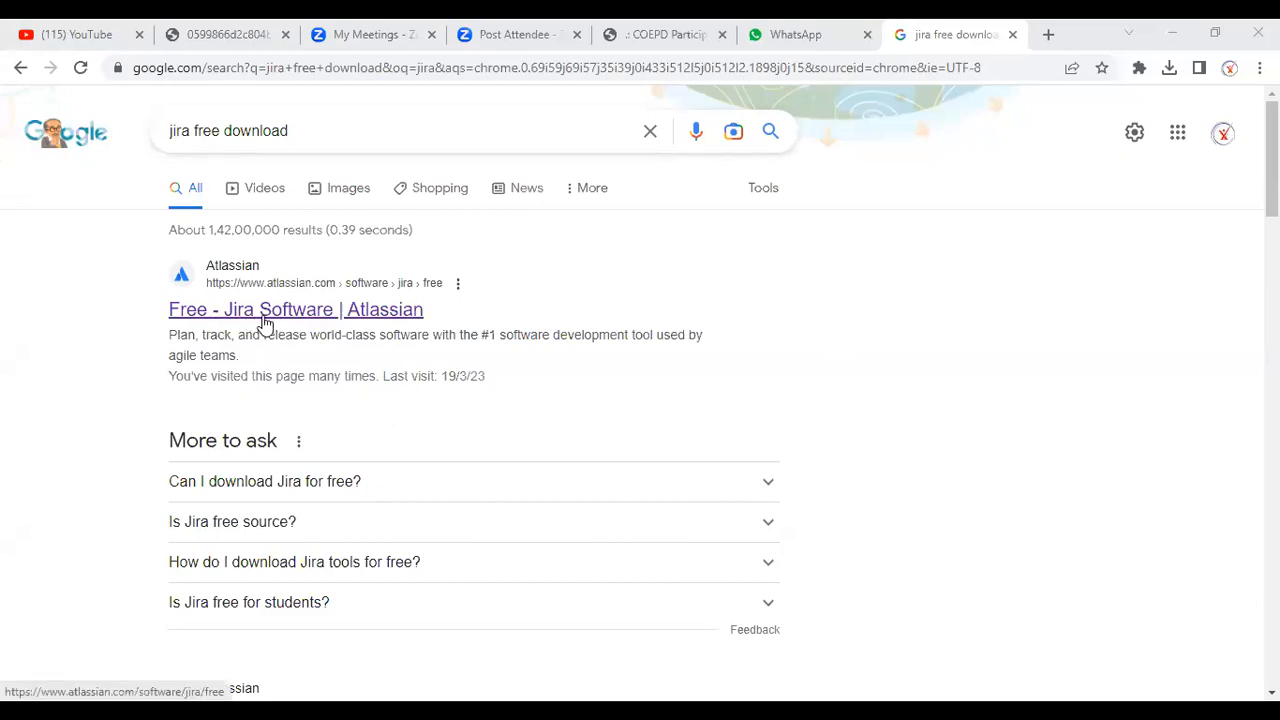
Open the 'Free - Jira Software | Atlassian' result, return to the search results, then reopen it.
left_click(288, 316)
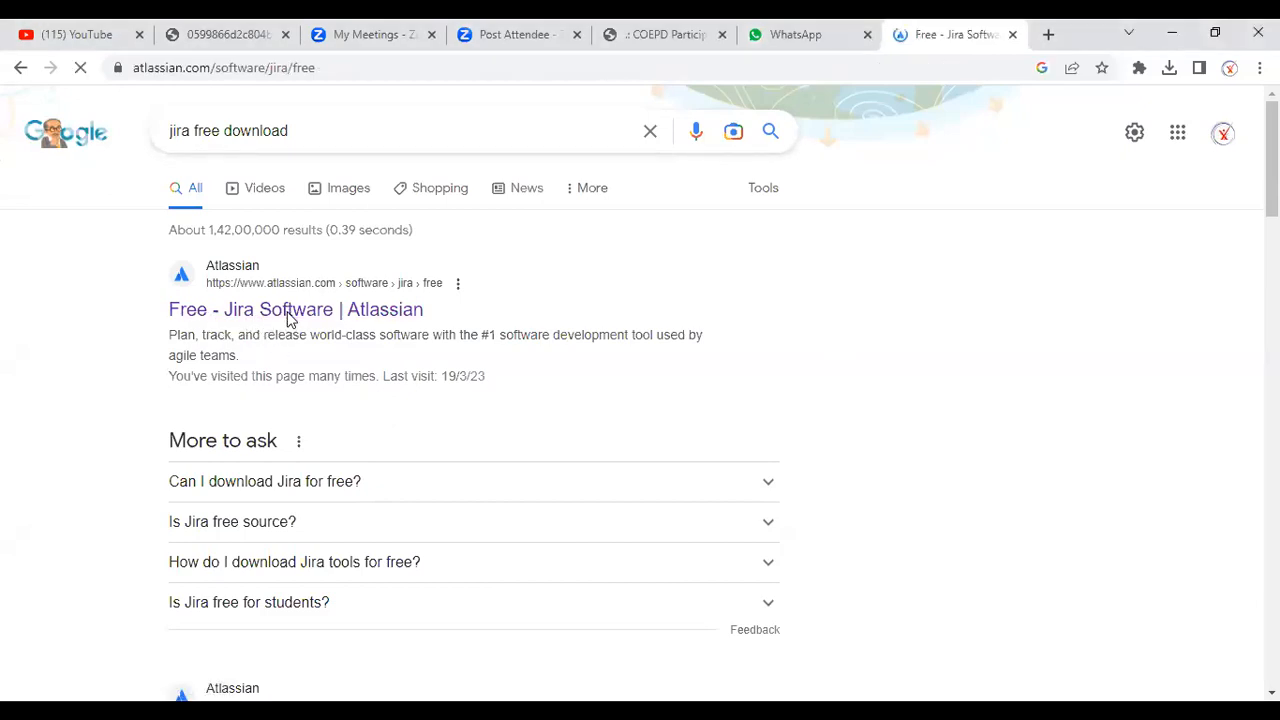
scroll(523, 409, "down", 1)
scroll(519, 409, "up", 1)
left_click(20, 67)
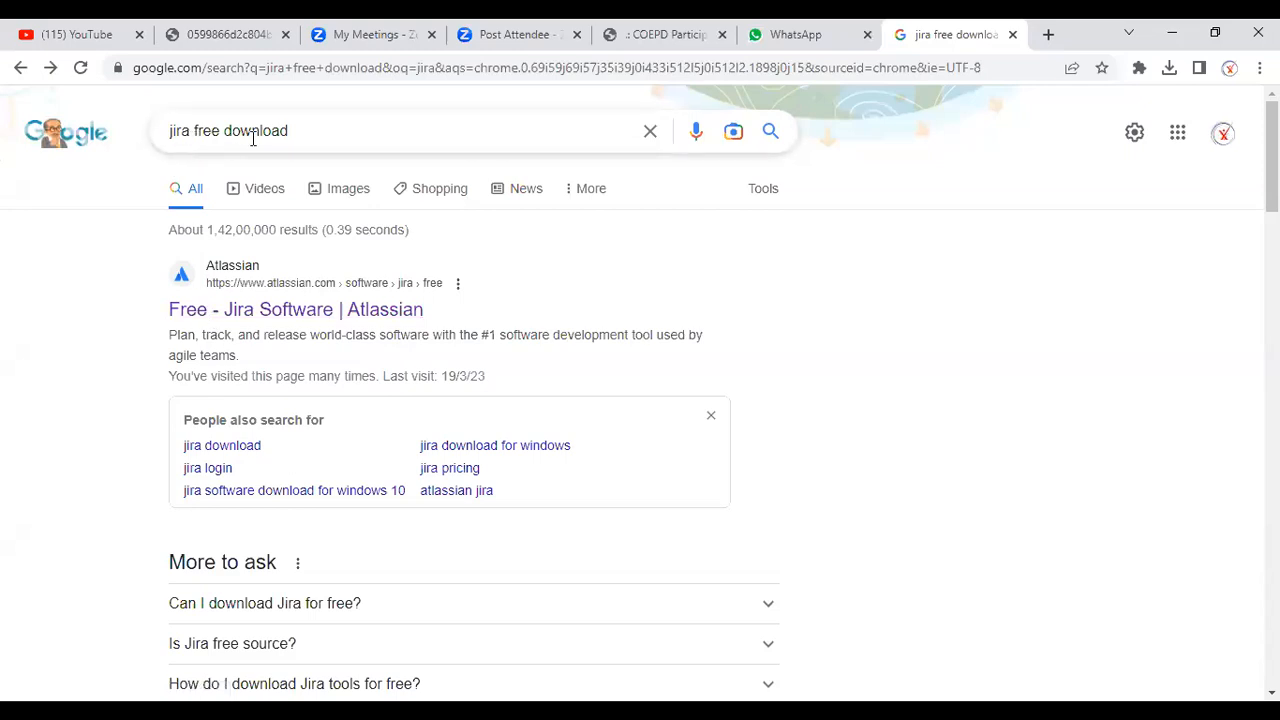
left_click(250, 312)
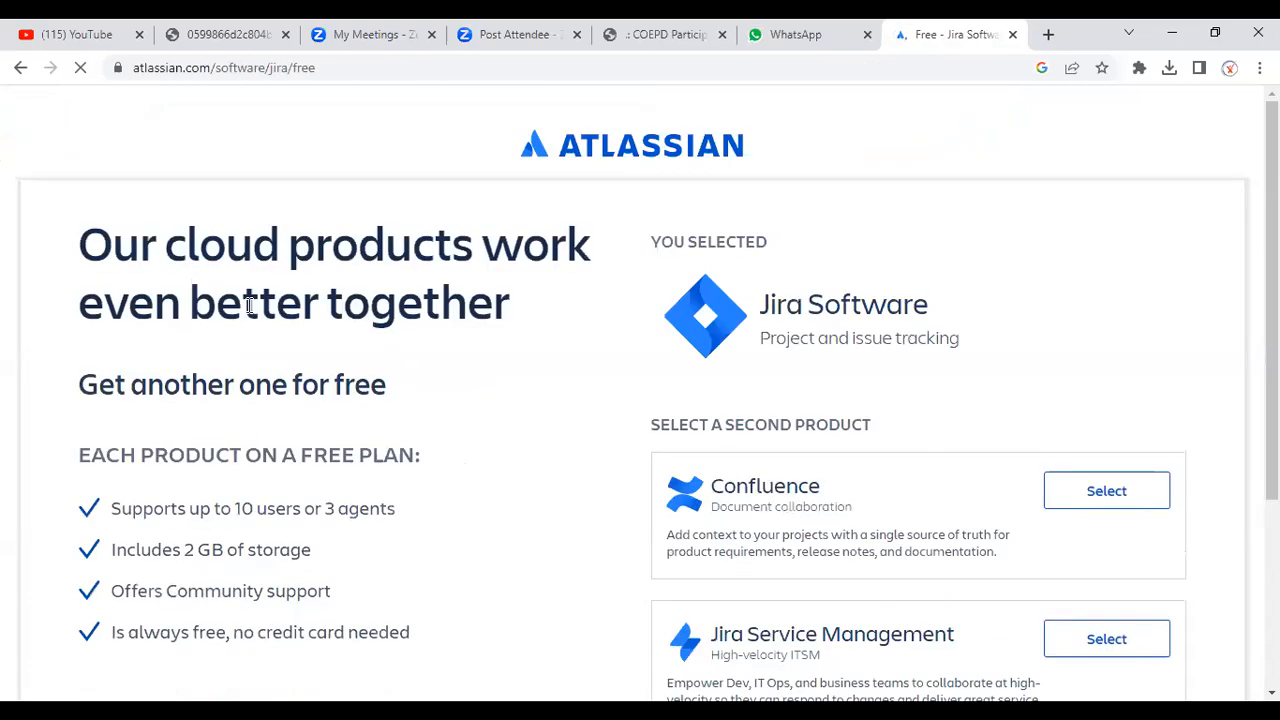
Review the free plan page and select Jira Service Management as the second free product.
scroll(437, 400, "down", 3)
scroll(440, 432, "up", 3)
scroll(688, 400, "down", 1)
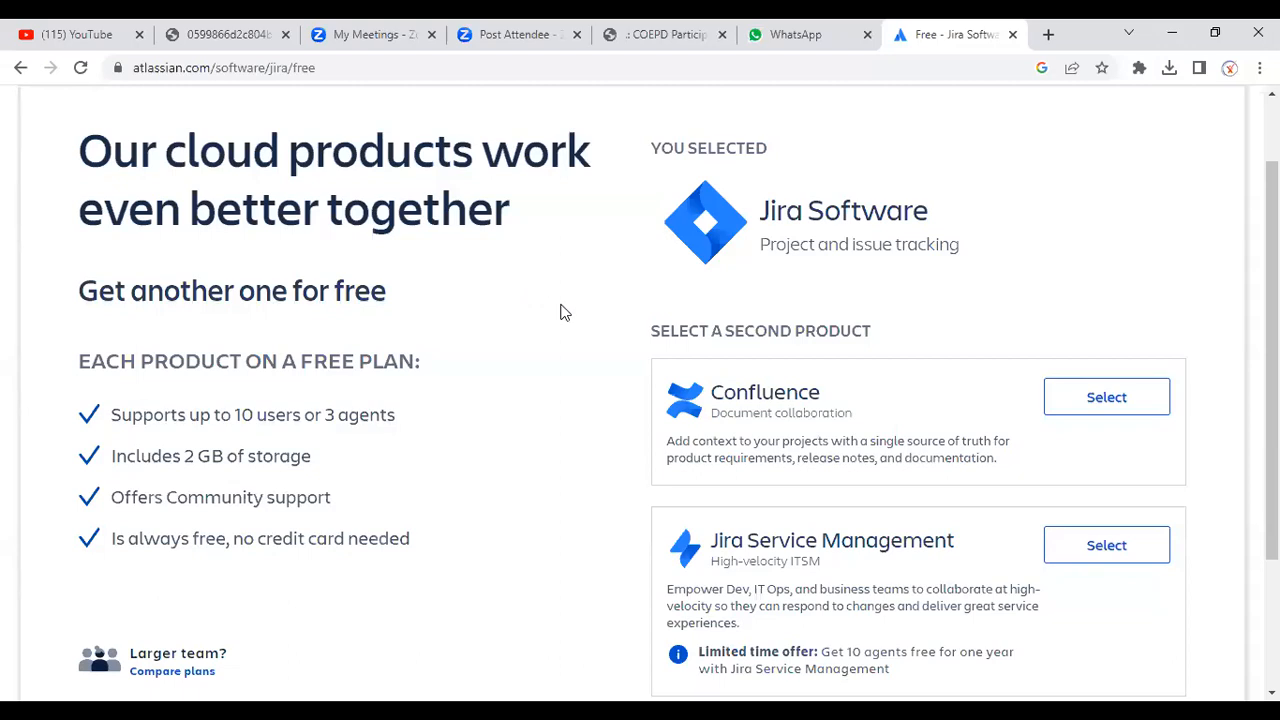
scroll(497, 360, "up", 1)
scroll(501, 361, "down", 2)
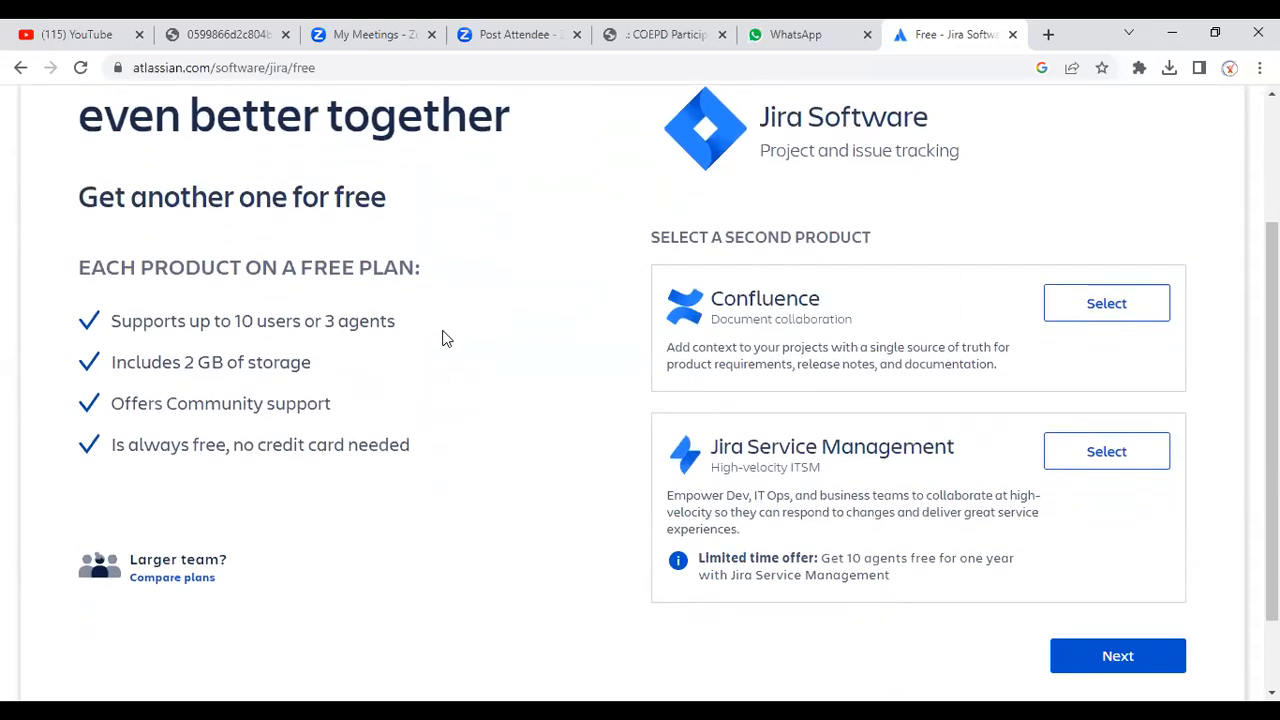
scroll(660, 368, "up", 2)
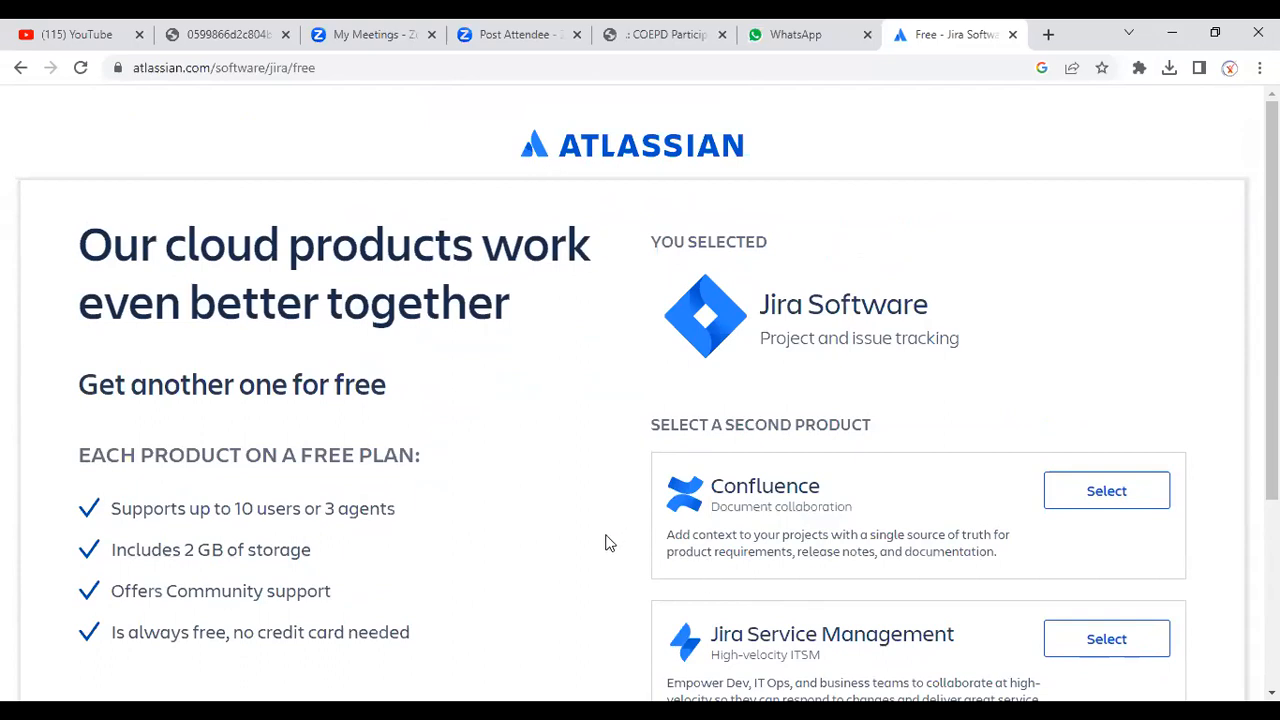
scroll(606, 535, "down", 1)
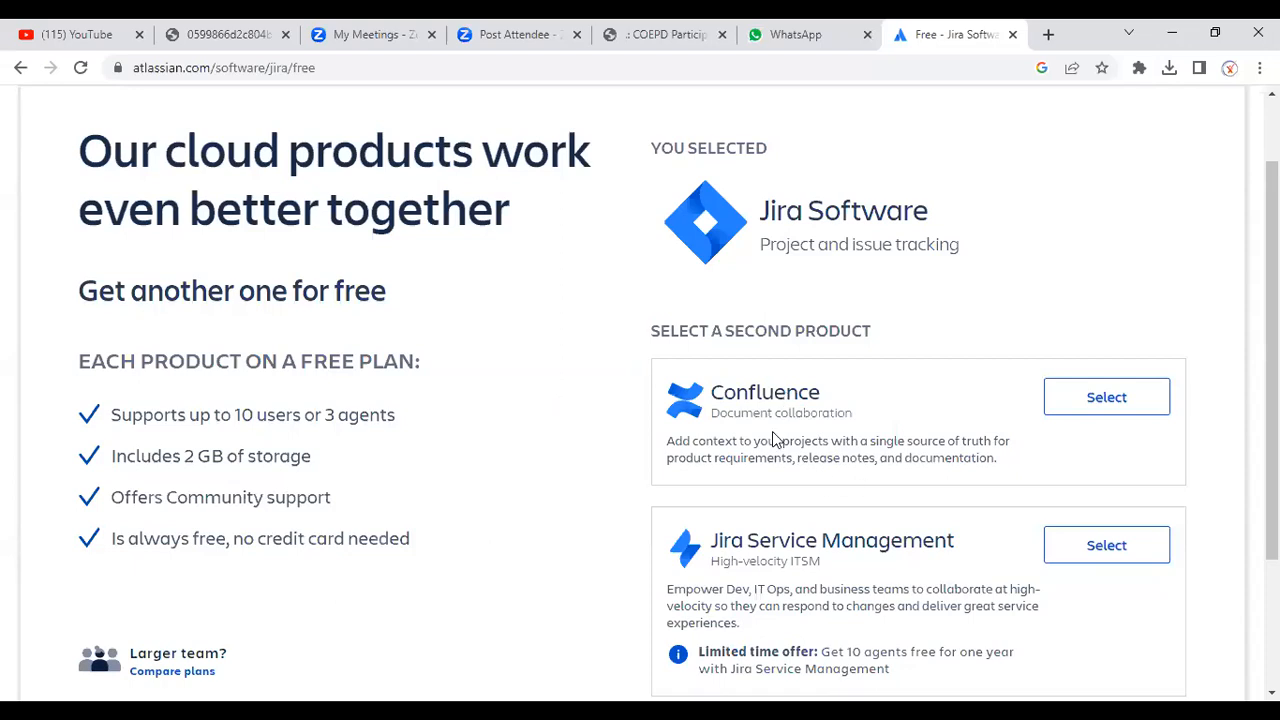
scroll(731, 443, "down", 1)
scroll(731, 443, "down", 2)
scroll(735, 355, "up", 1)
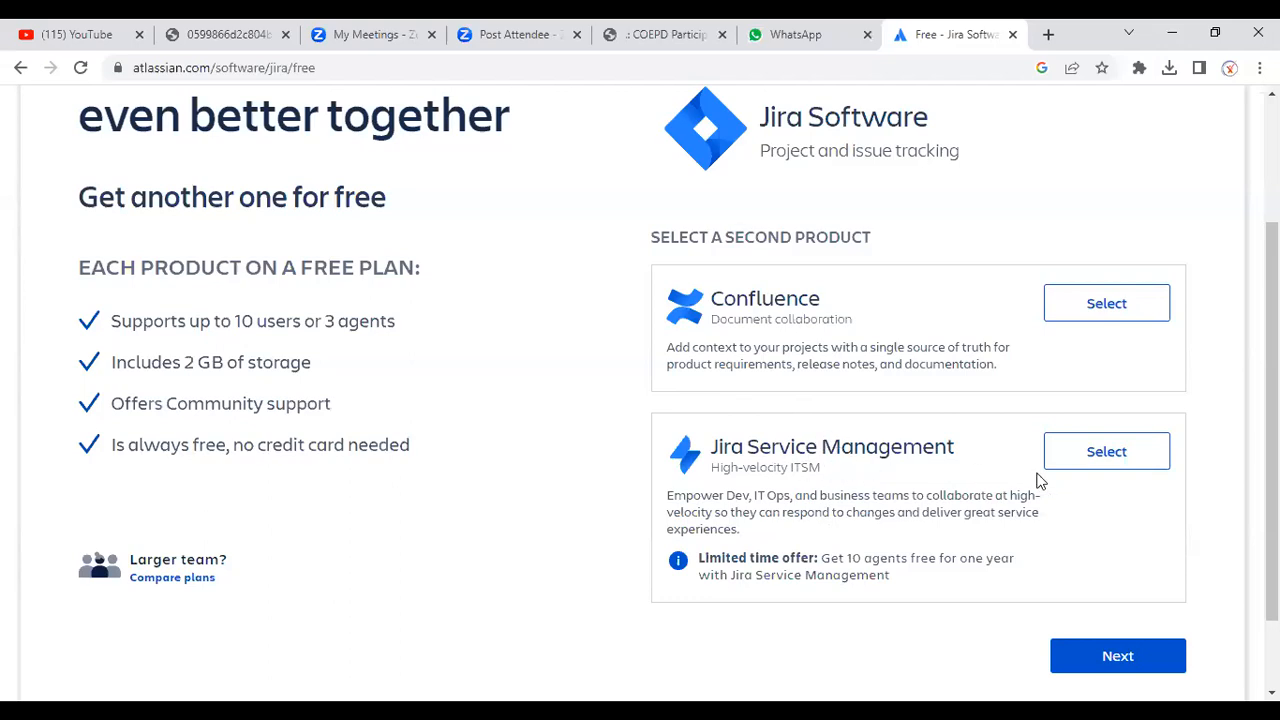
left_click(1089, 459)
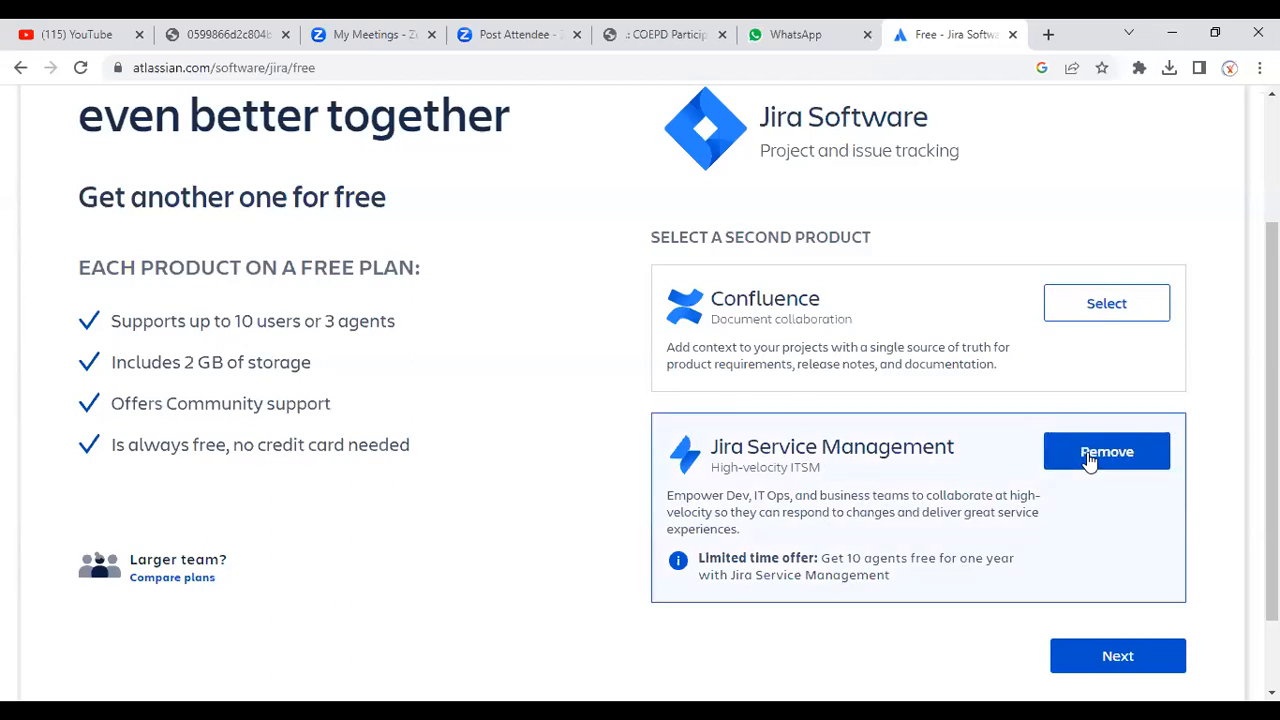
Continue to the Cloud Free sign-up and enter myproject457 as the site name.
left_click(1110, 657)
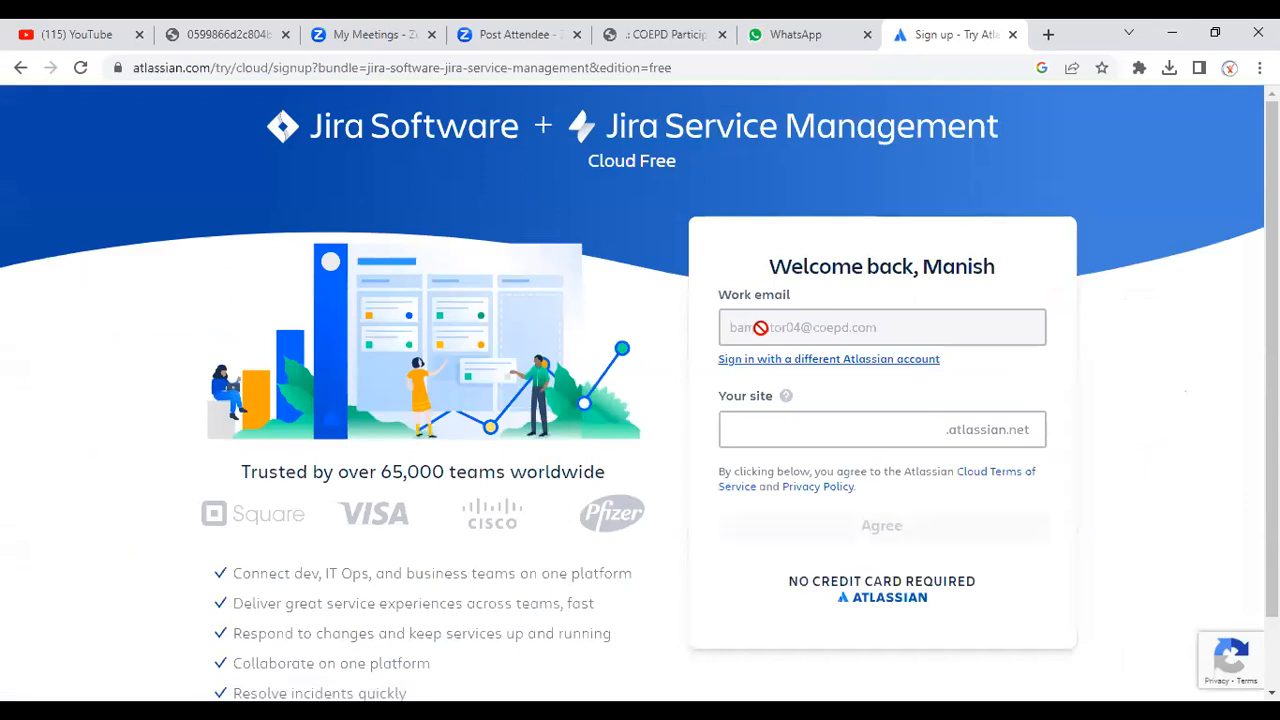
left_click(761, 422)
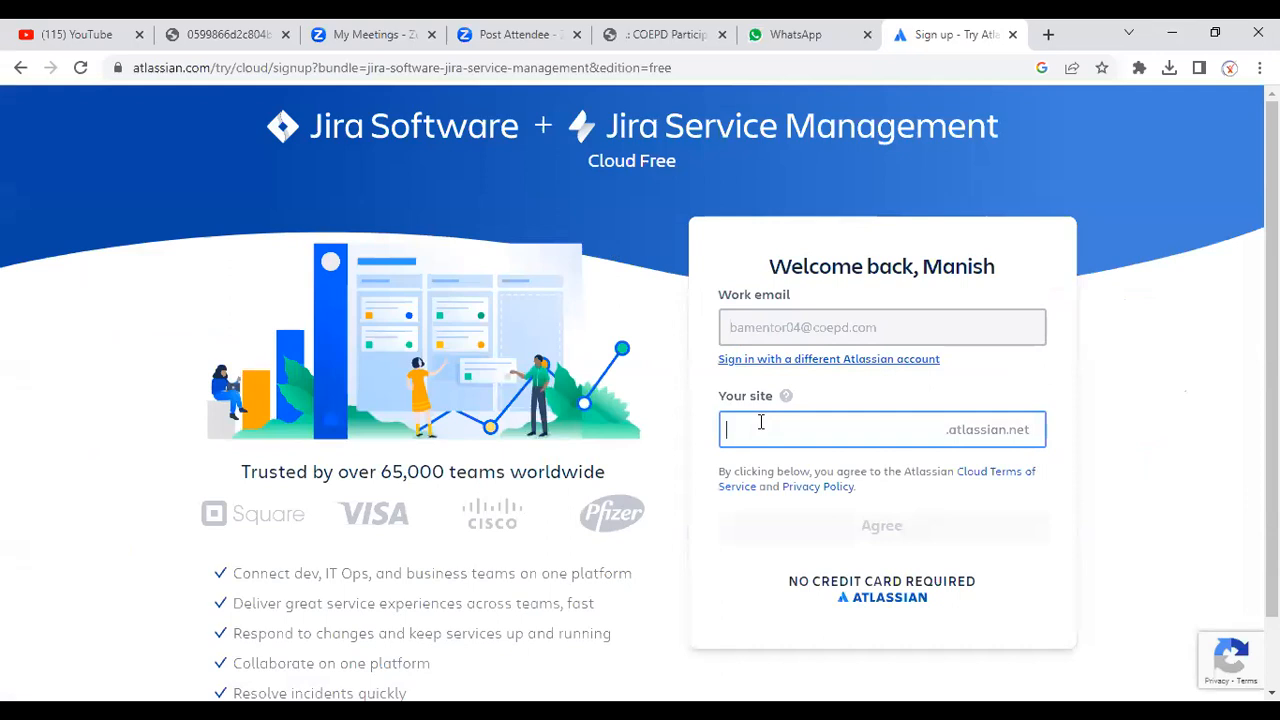
type("4")
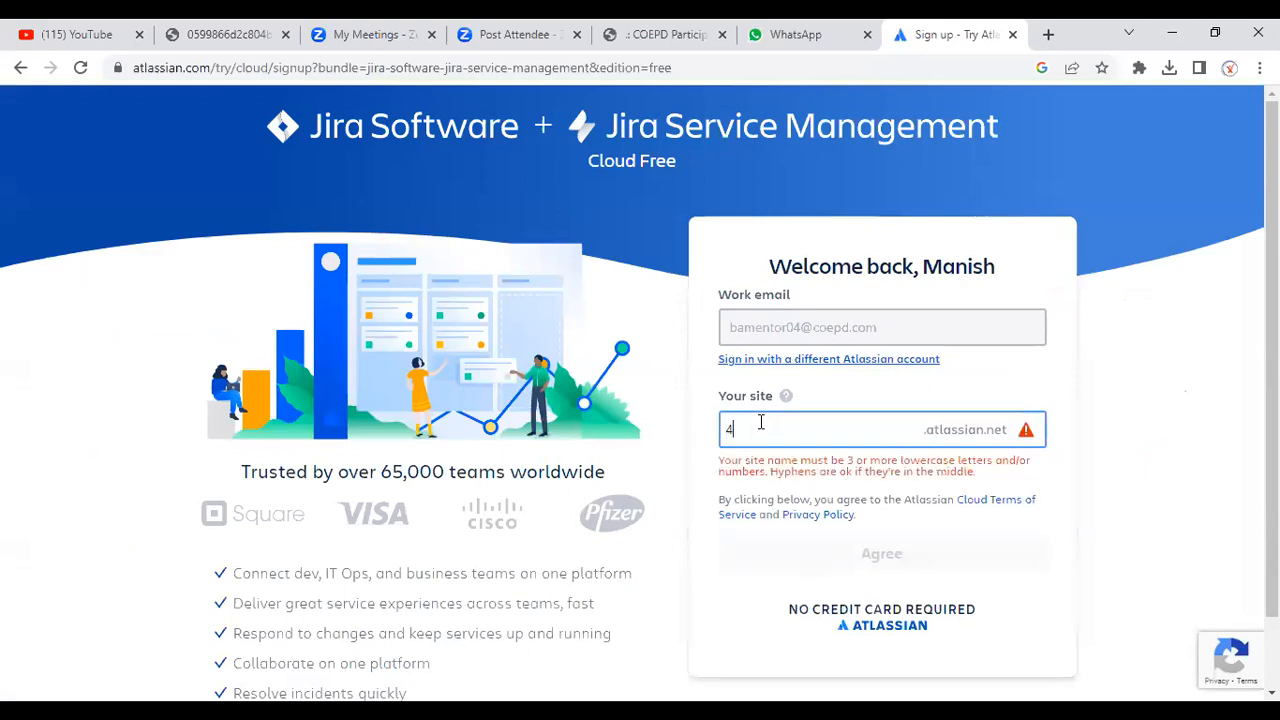
type("485fd")
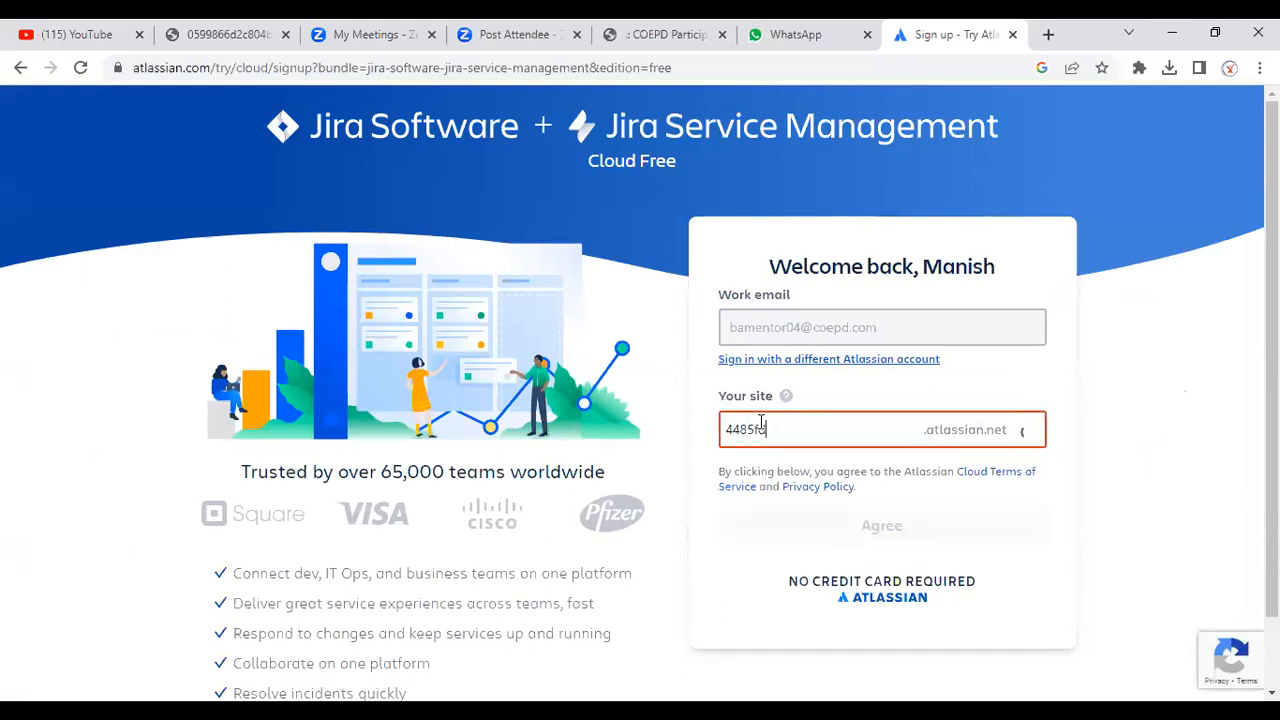
type("jsdfh")
key("BackSpace")
key("BackSpace")
key("BackSpace")
key("BackSpace")
key("BackSpace")
key("BackSpace")
key("BackSpace")
key("BackSpace")
key("BackSpace")
key("BackSpace")
key("BackSpace")
type("my")
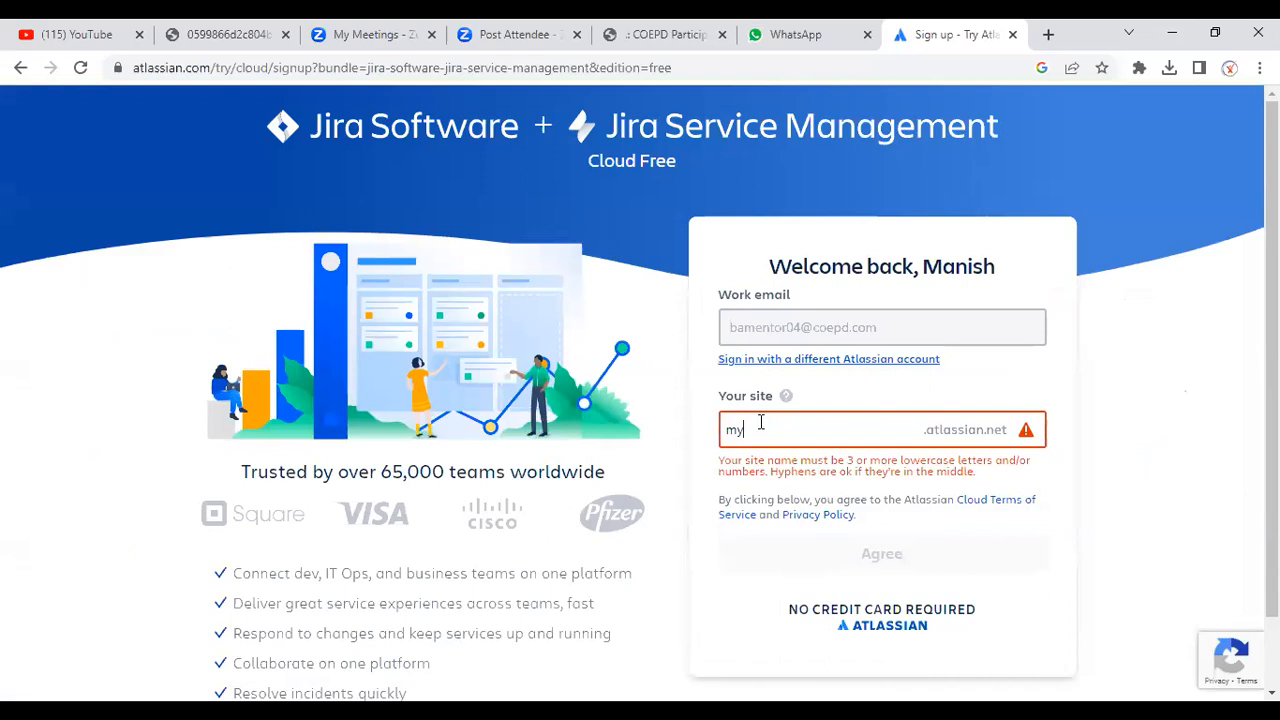
type("project")
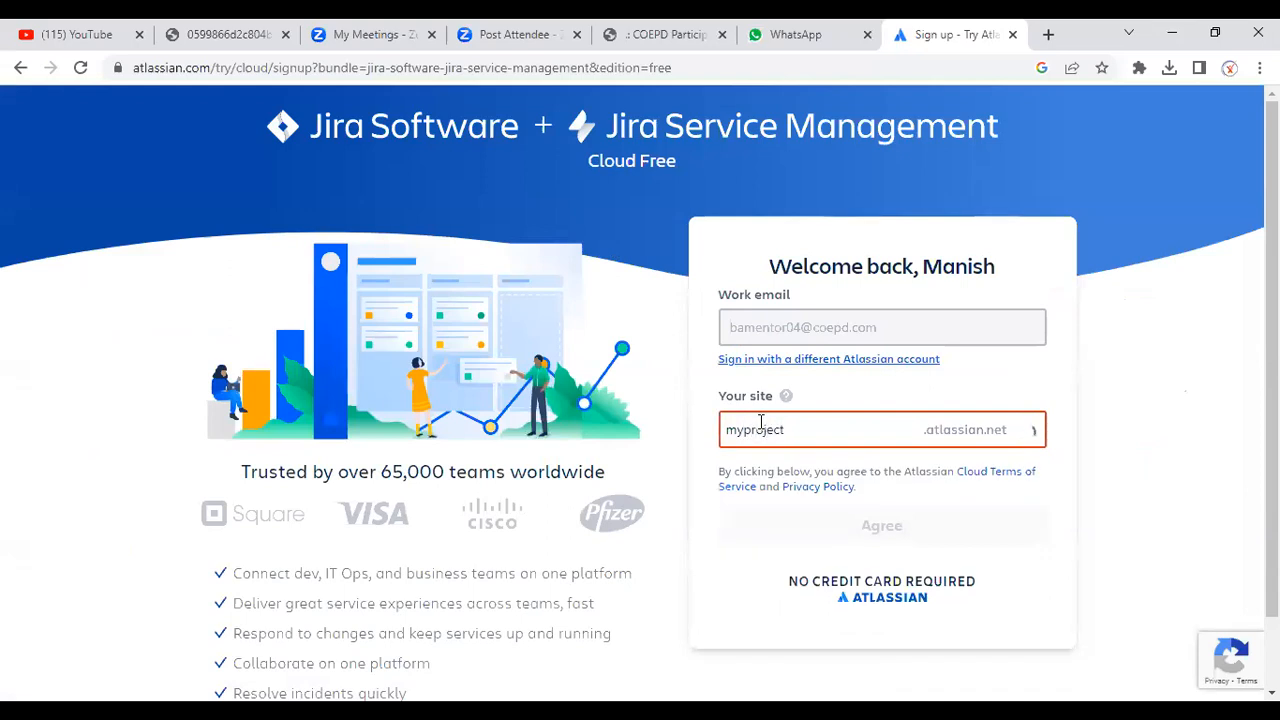
type("457")
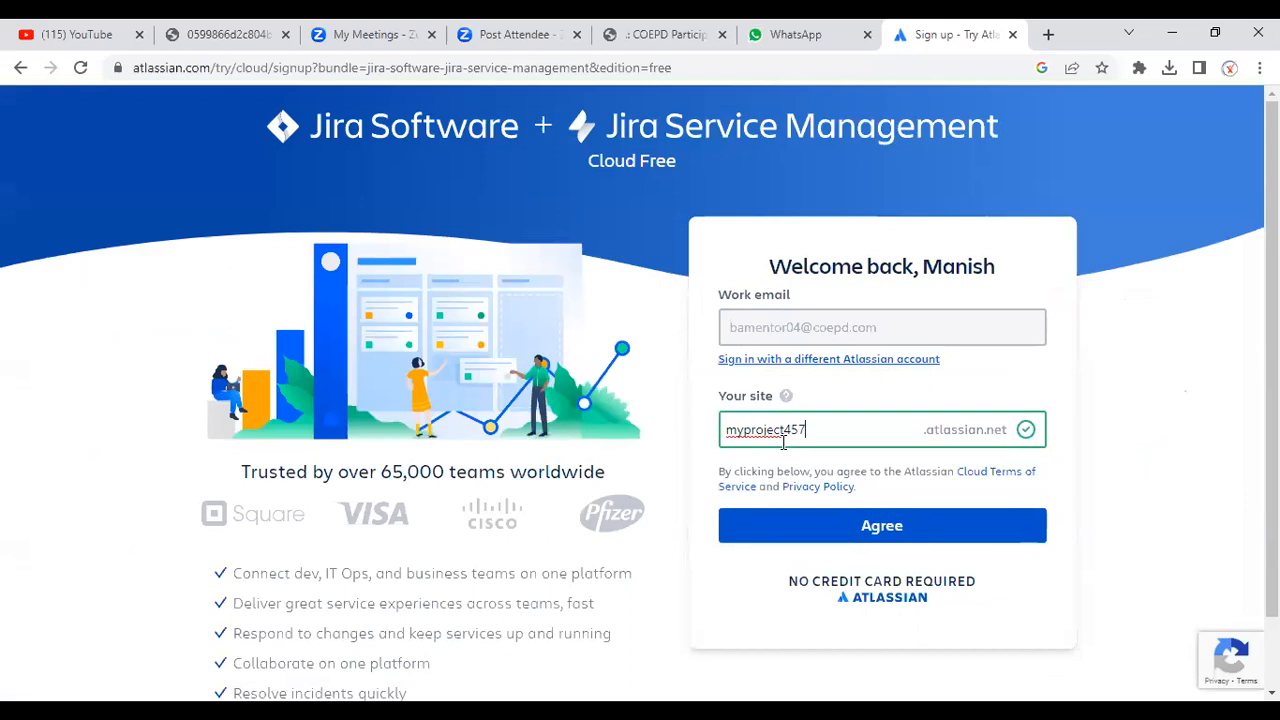
Agree to the terms and wait for the myproject457 site to start up.
left_click(816, 531)
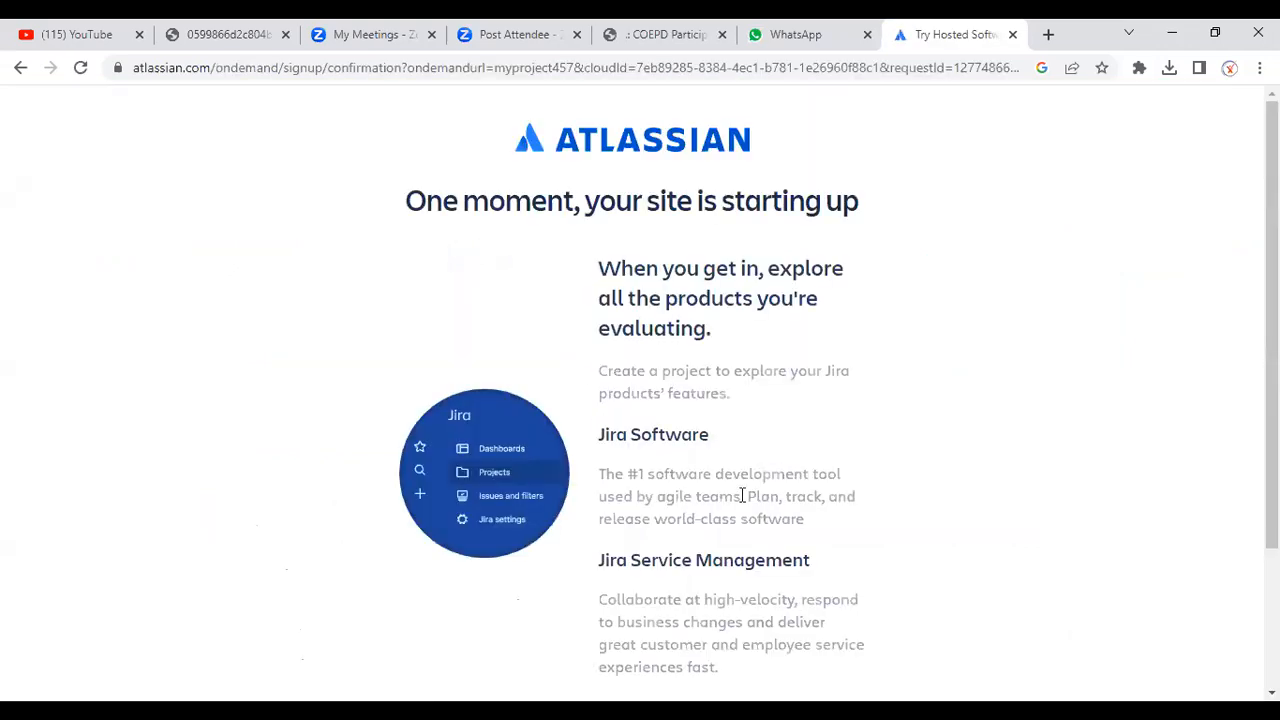
scroll(829, 500, "down", 2)
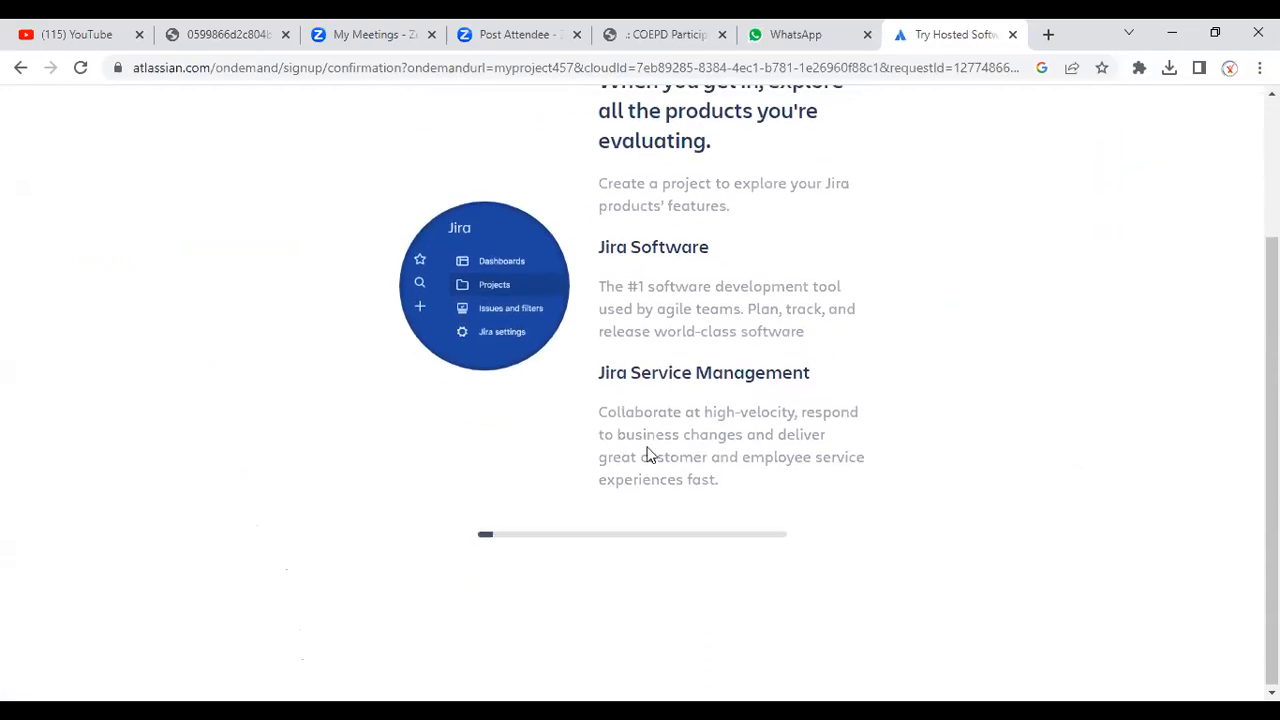
scroll(625, 445, "up", 1)
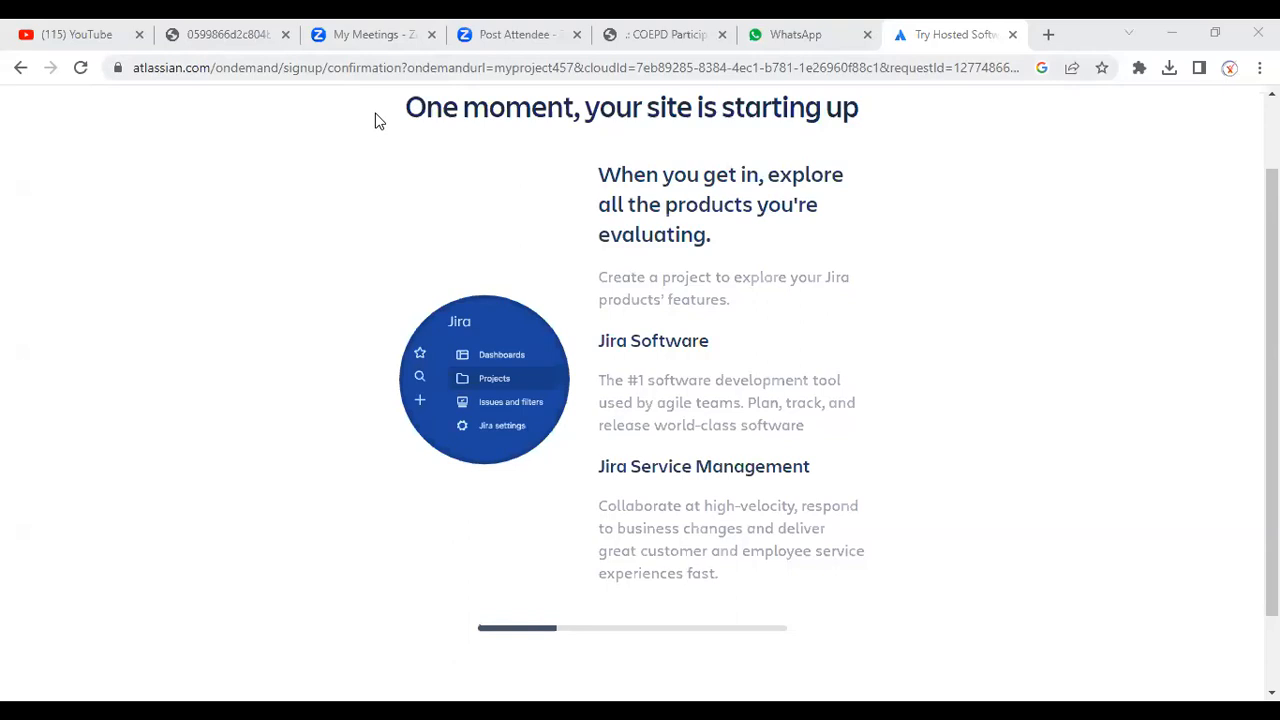
mouse_move(173, 28)
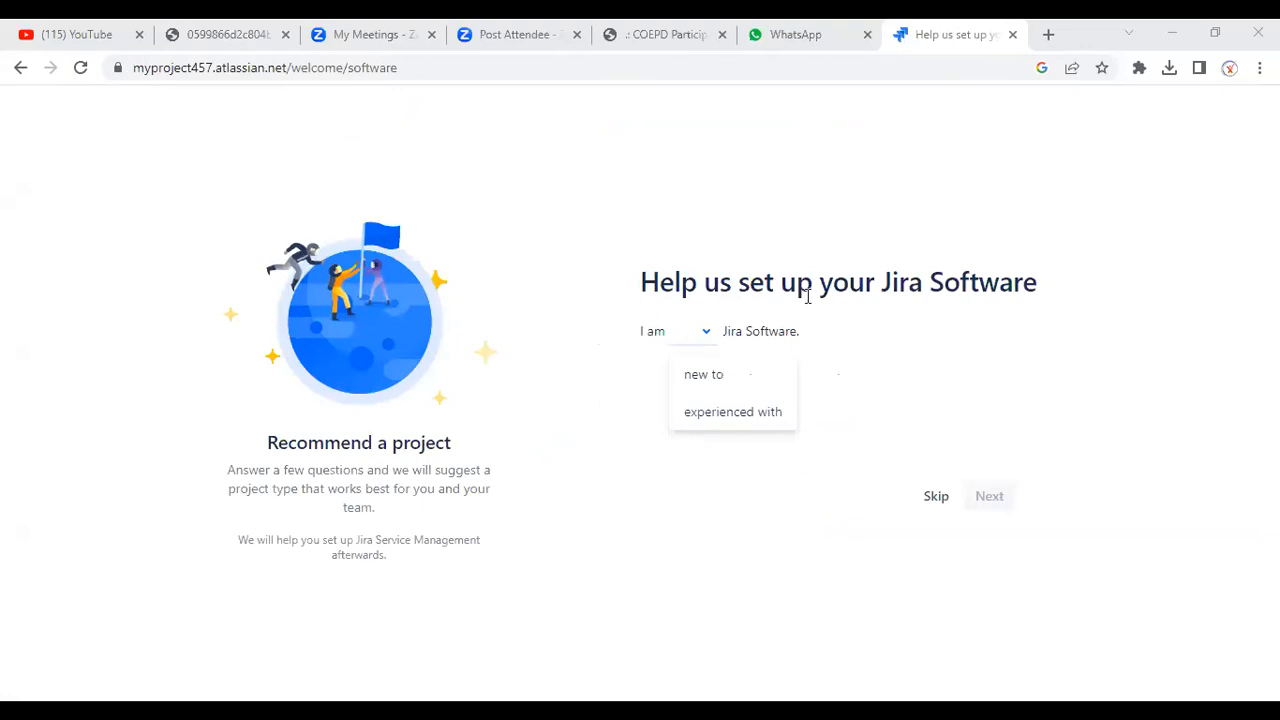
Mark yourself as new to Jira Software, then skip the remaining setup questions.
left_click(703, 375)
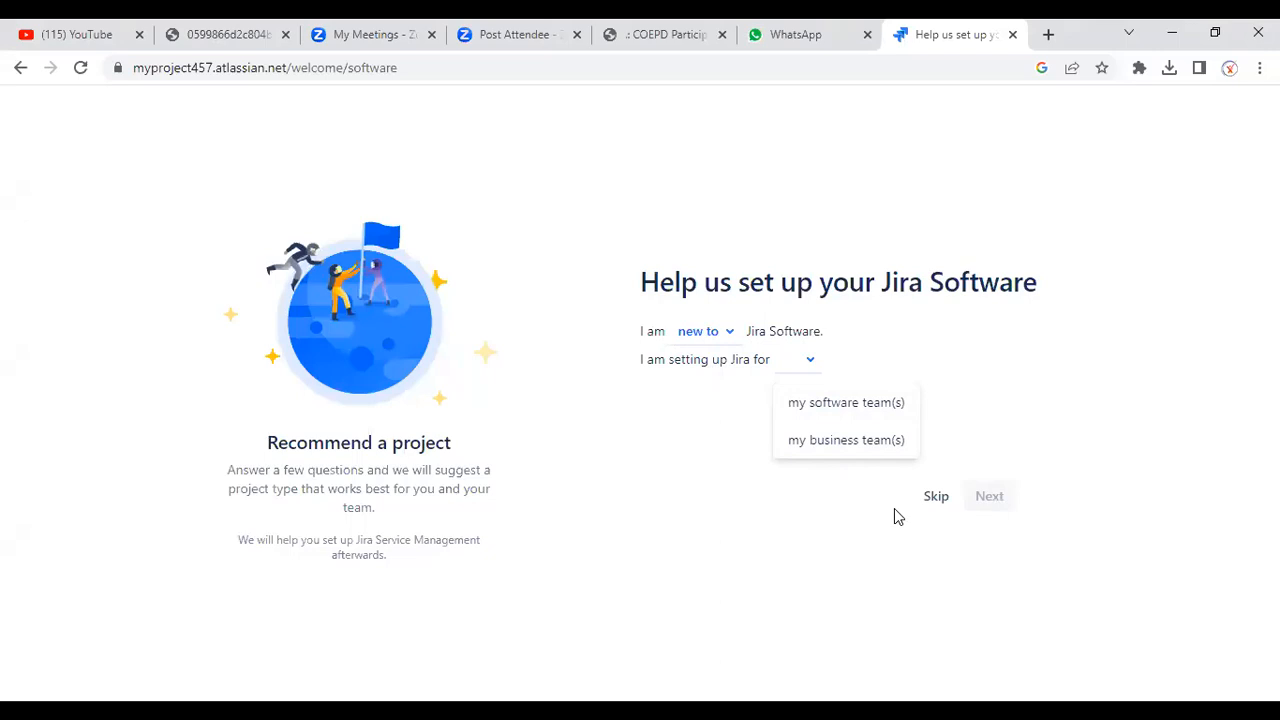
left_click(930, 500)
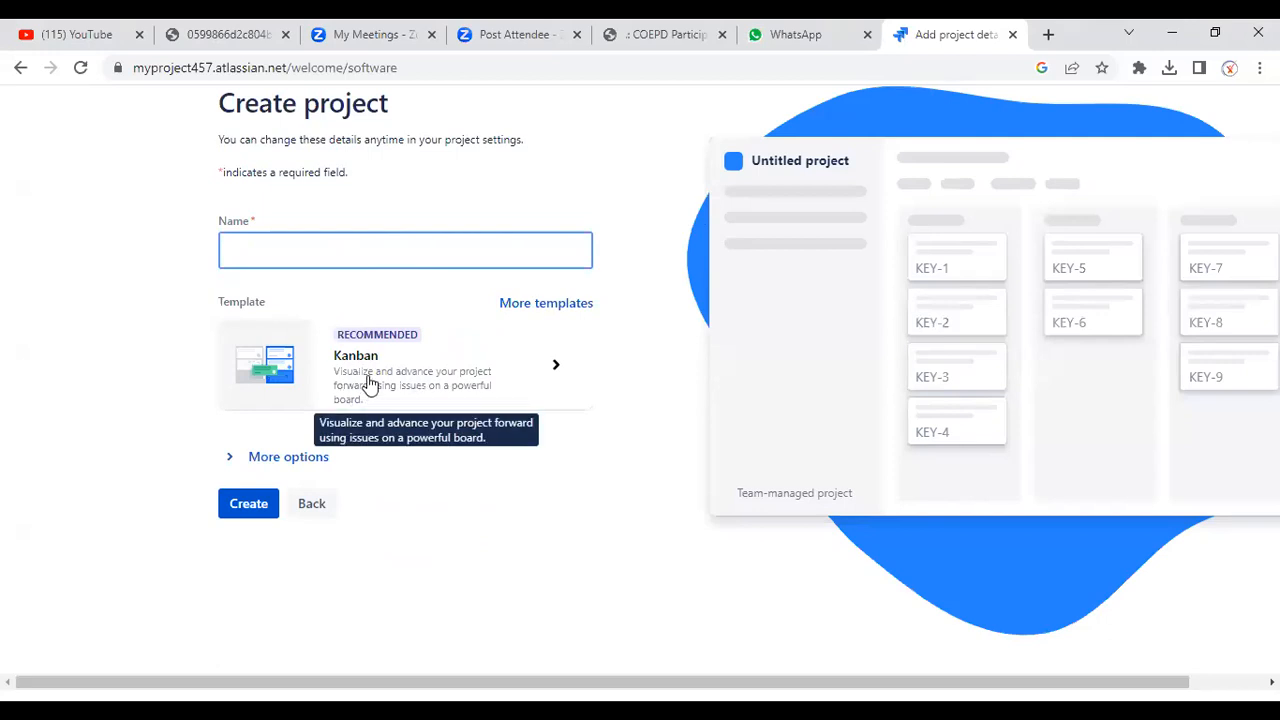
Create a Scrum-template project named 'online job portal application'.
left_click(522, 306)
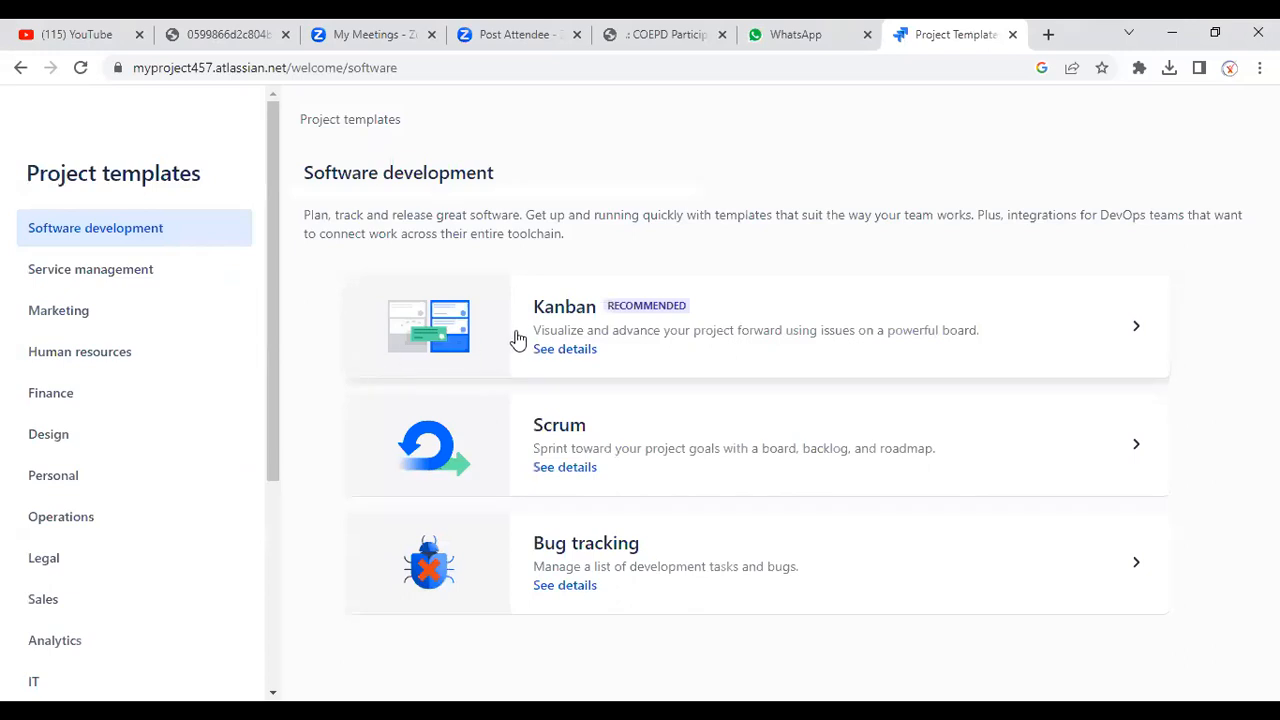
left_click(555, 430)
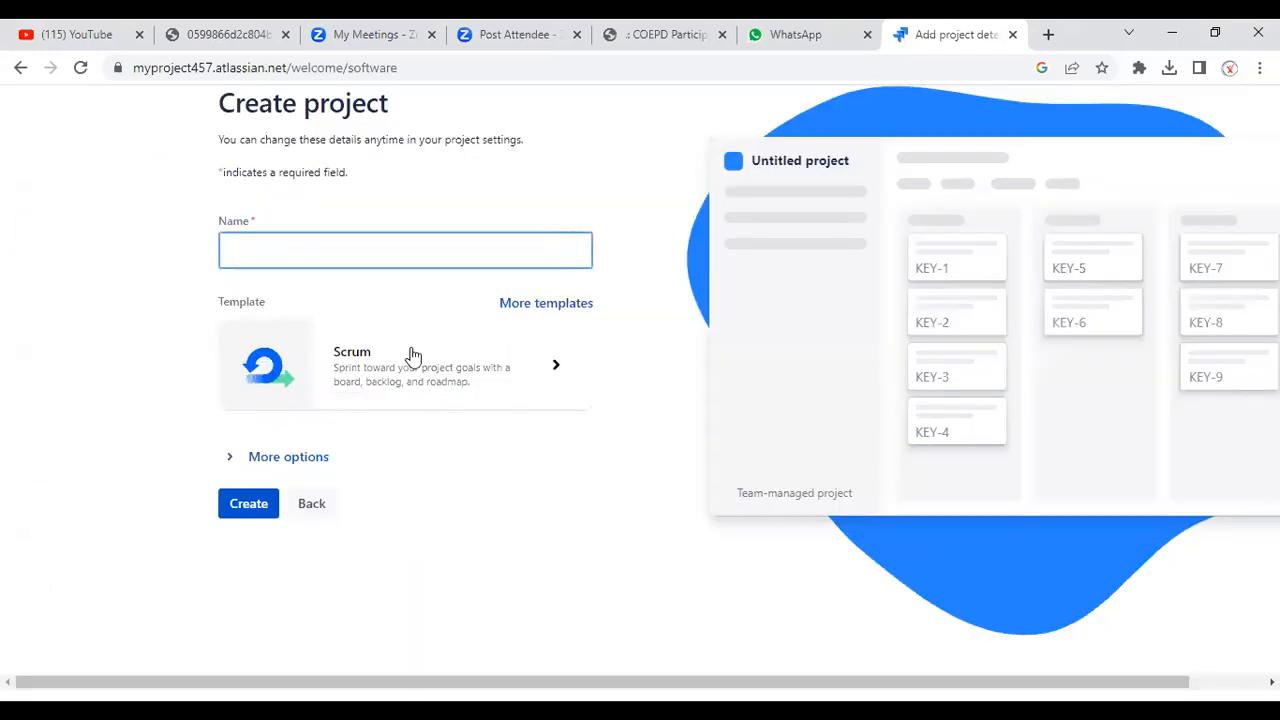
left_click(529, 310)
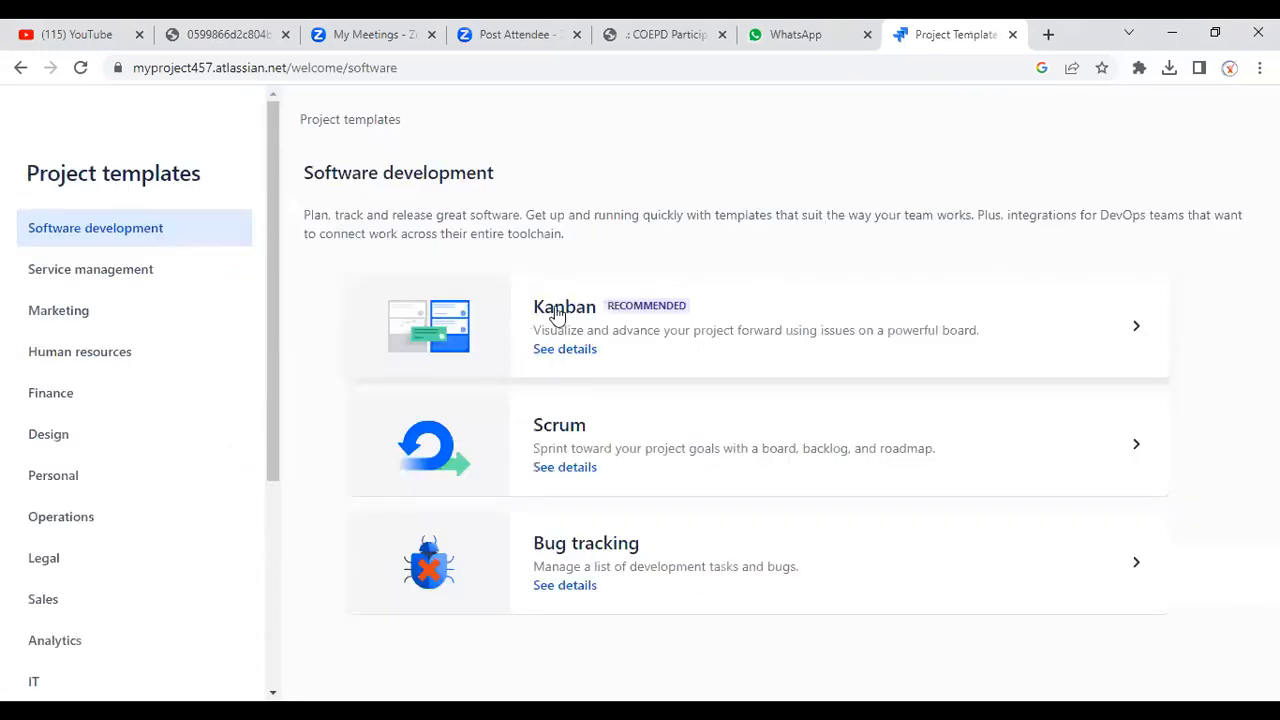
left_click(563, 437)
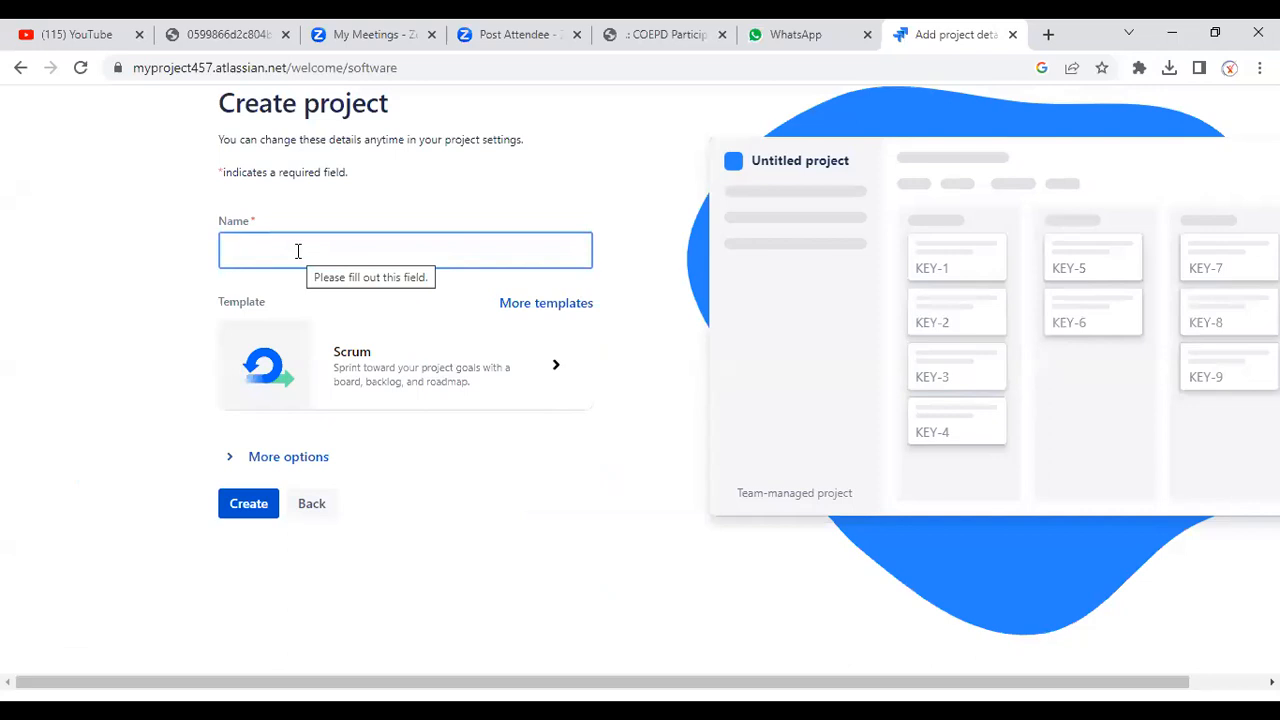
type("onli")
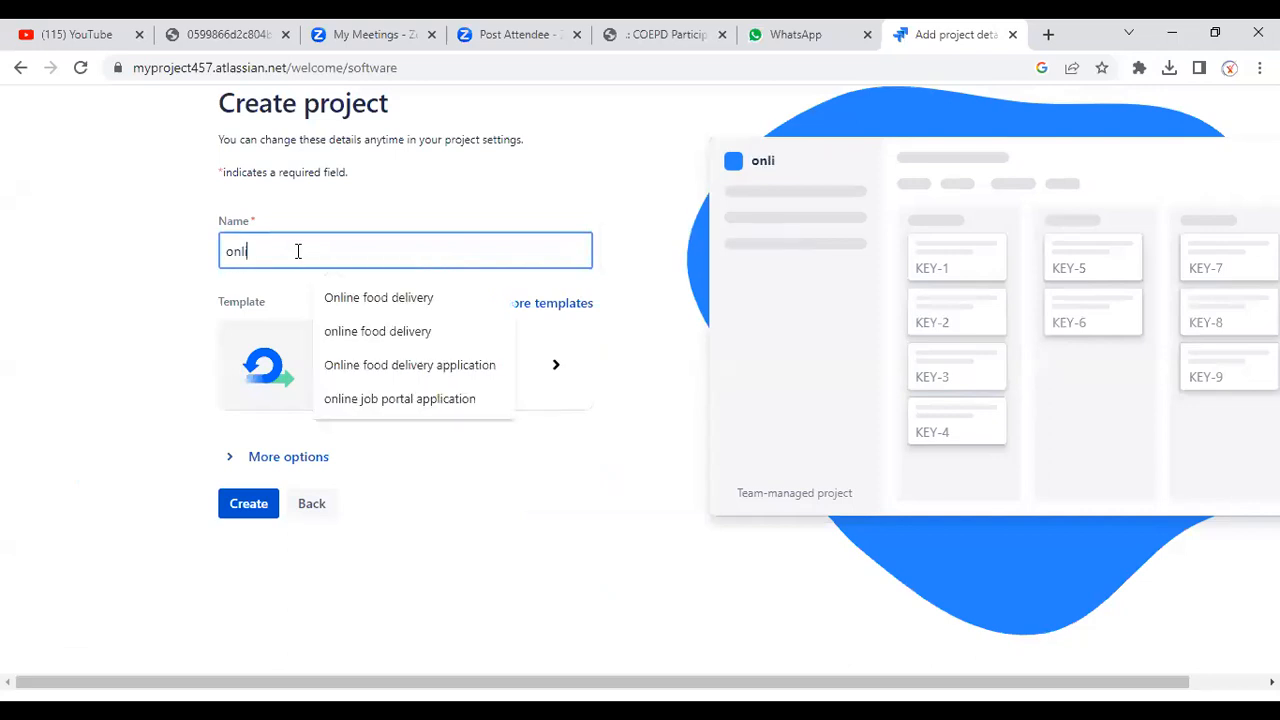
type("ne job")
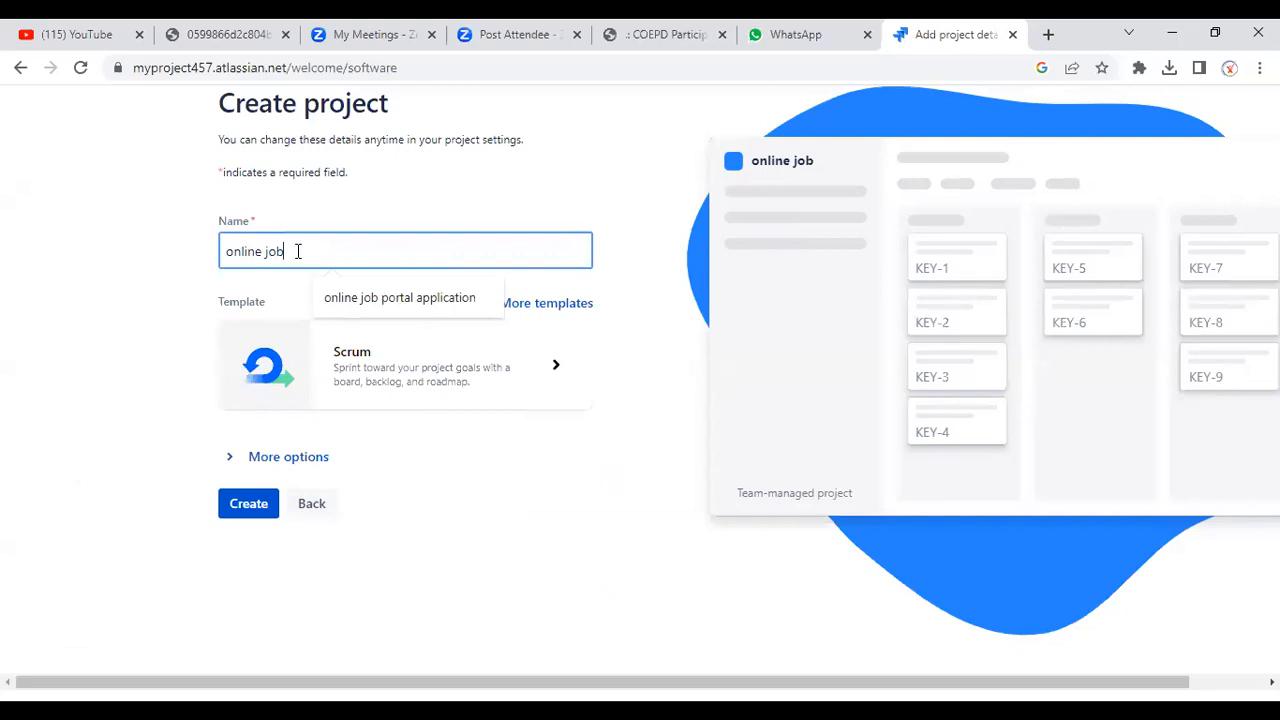
type(" portal application")
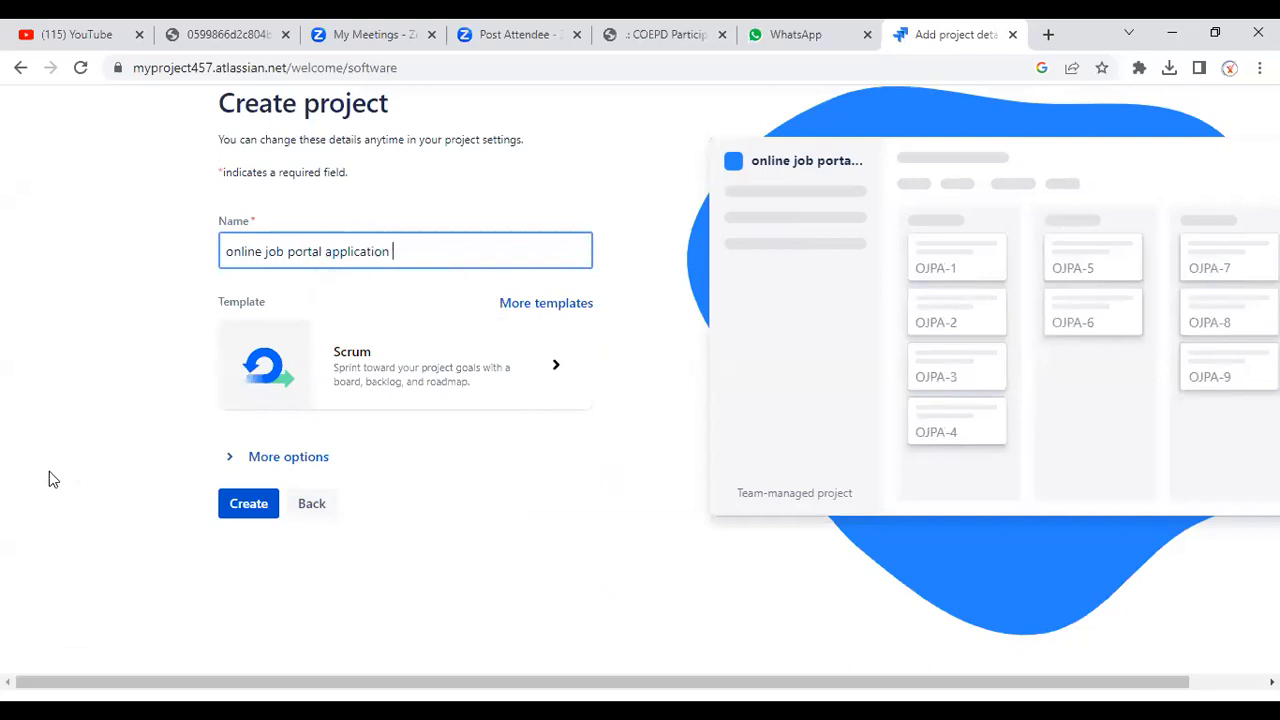
left_click(247, 513)
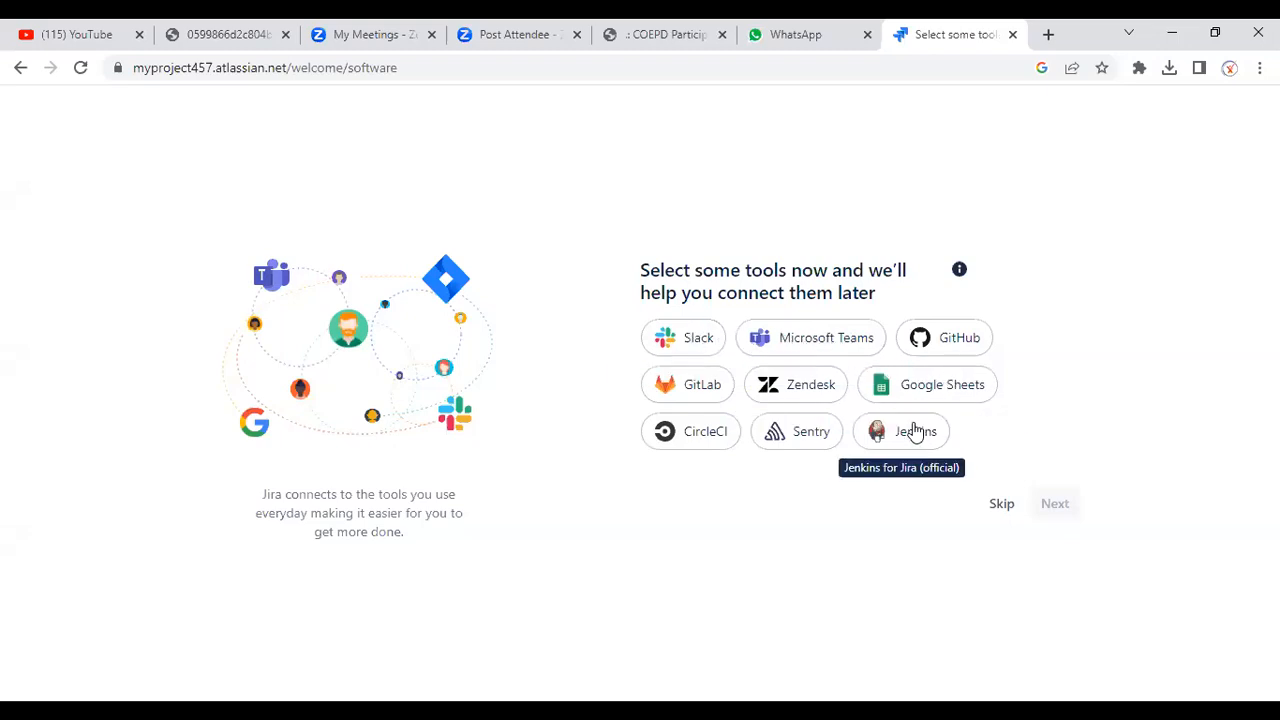
Skip the tool integrations, dismiss the Quickstart guide, and view work assigned to you.
left_click(1000, 512)
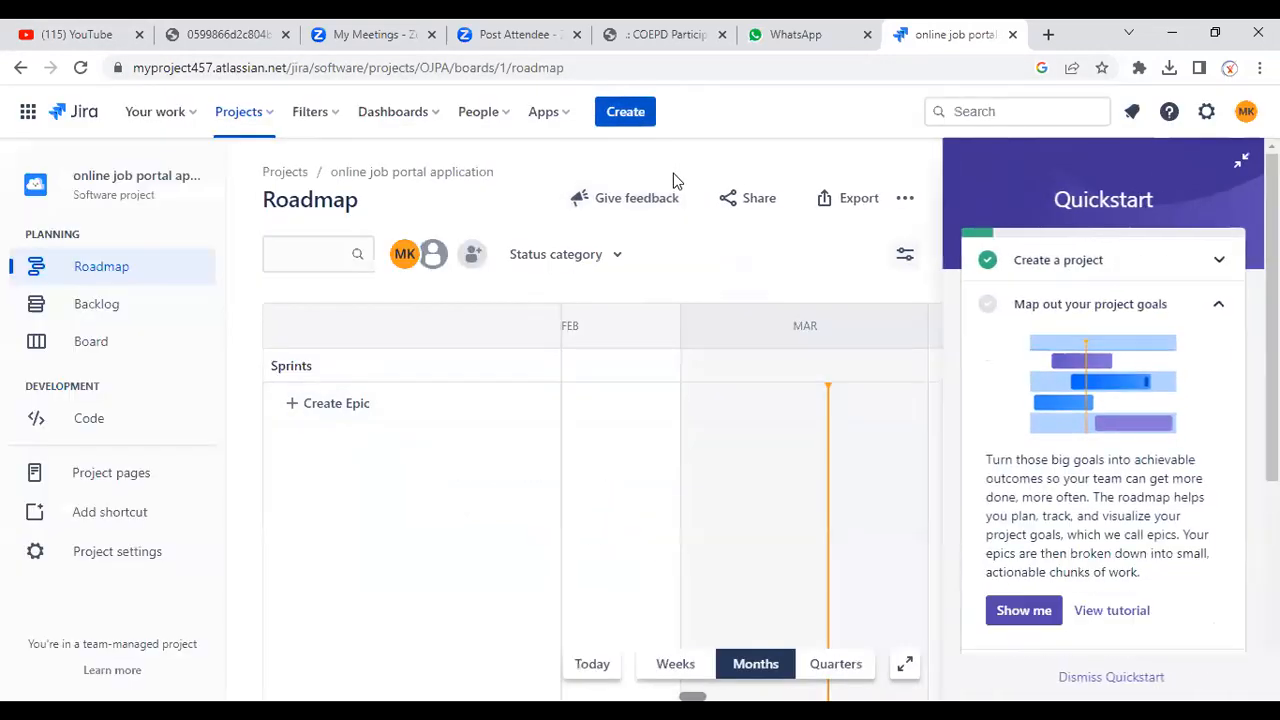
left_click(1113, 678)
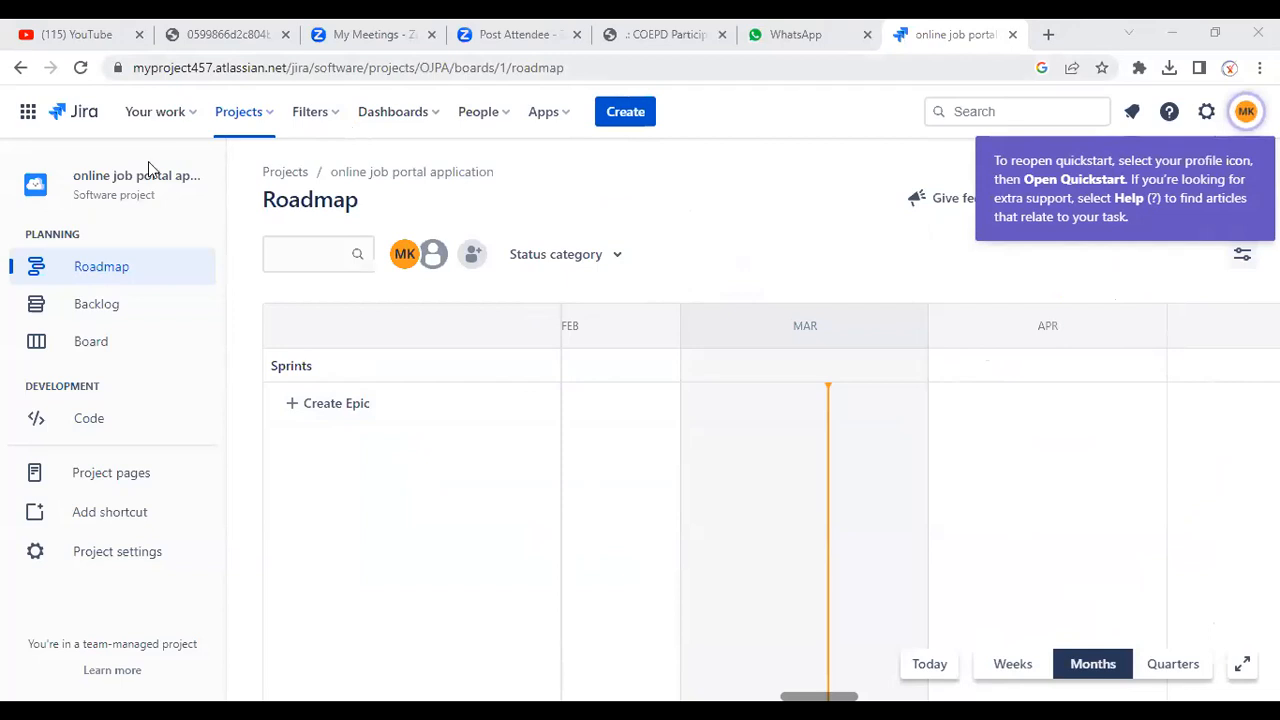
left_click(191, 117)
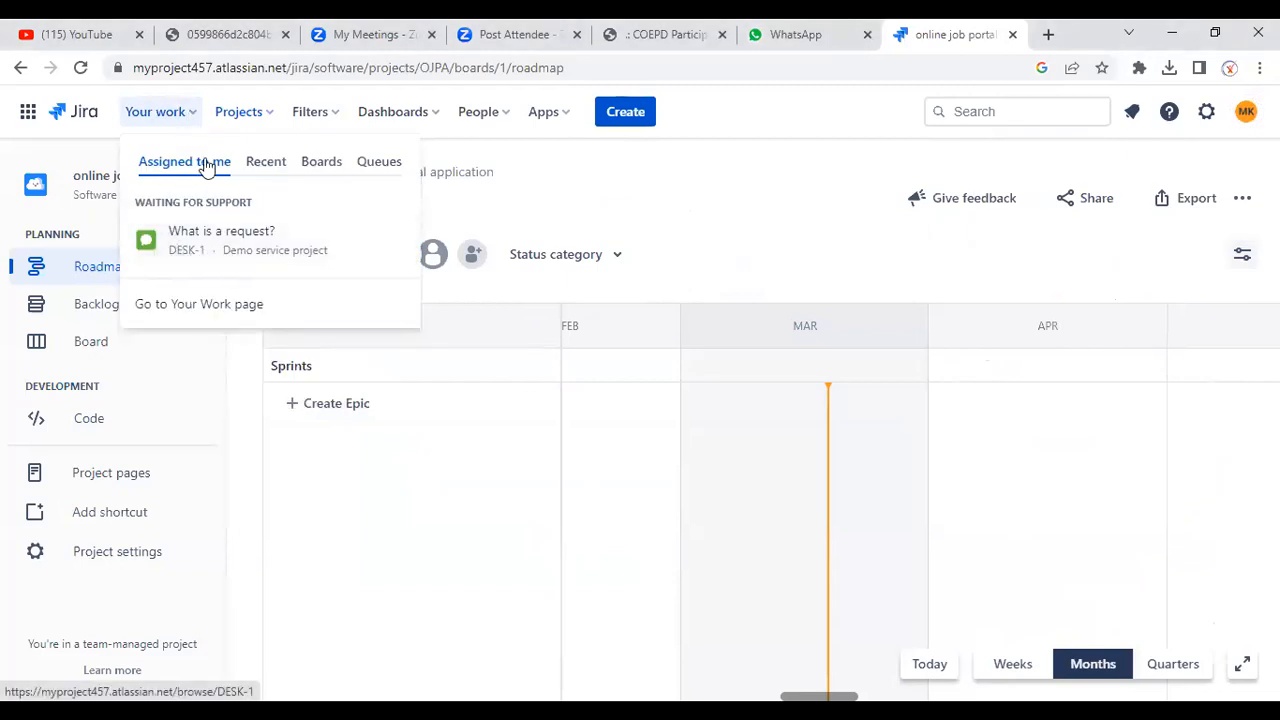
left_click(270, 116)
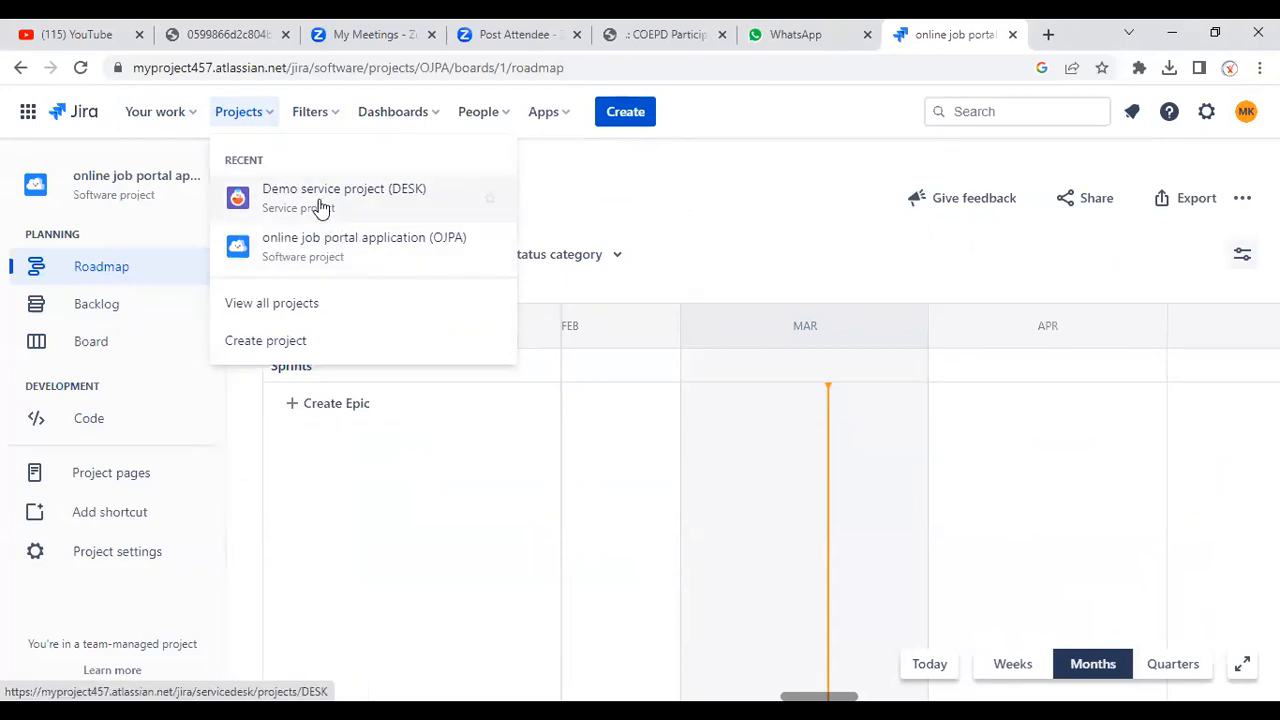
left_click(335, 117)
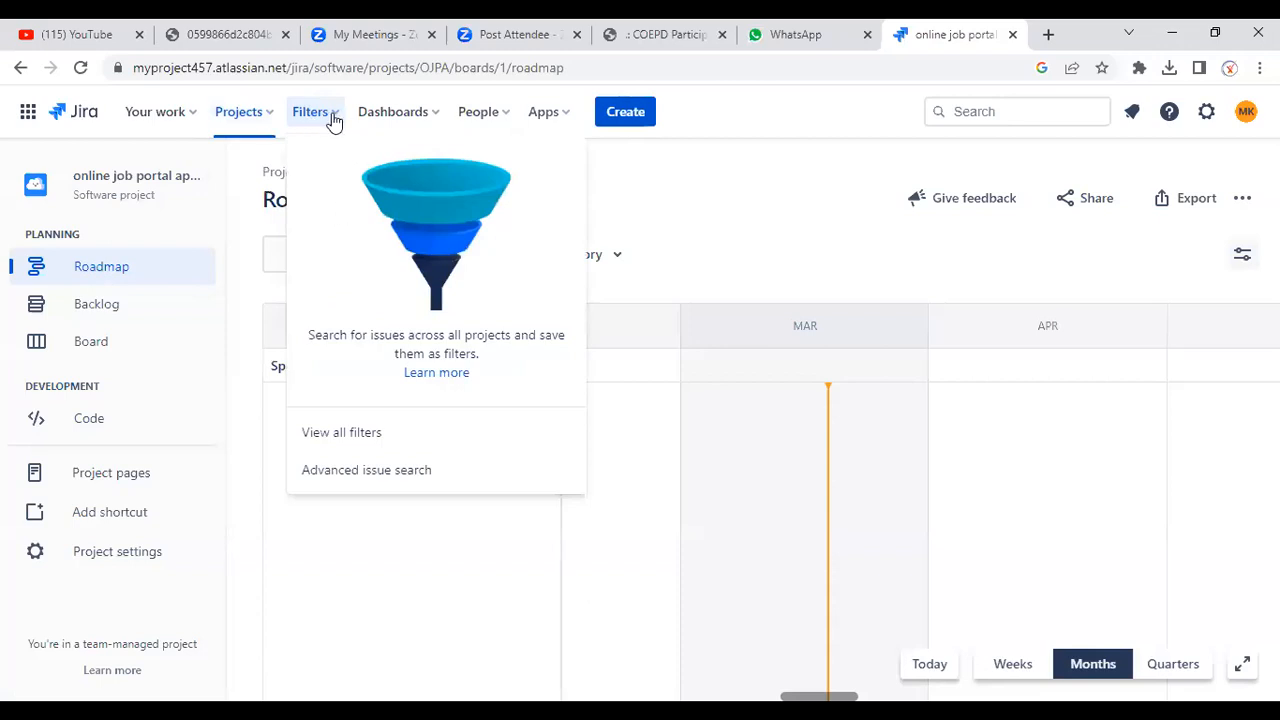
left_click(333, 118)
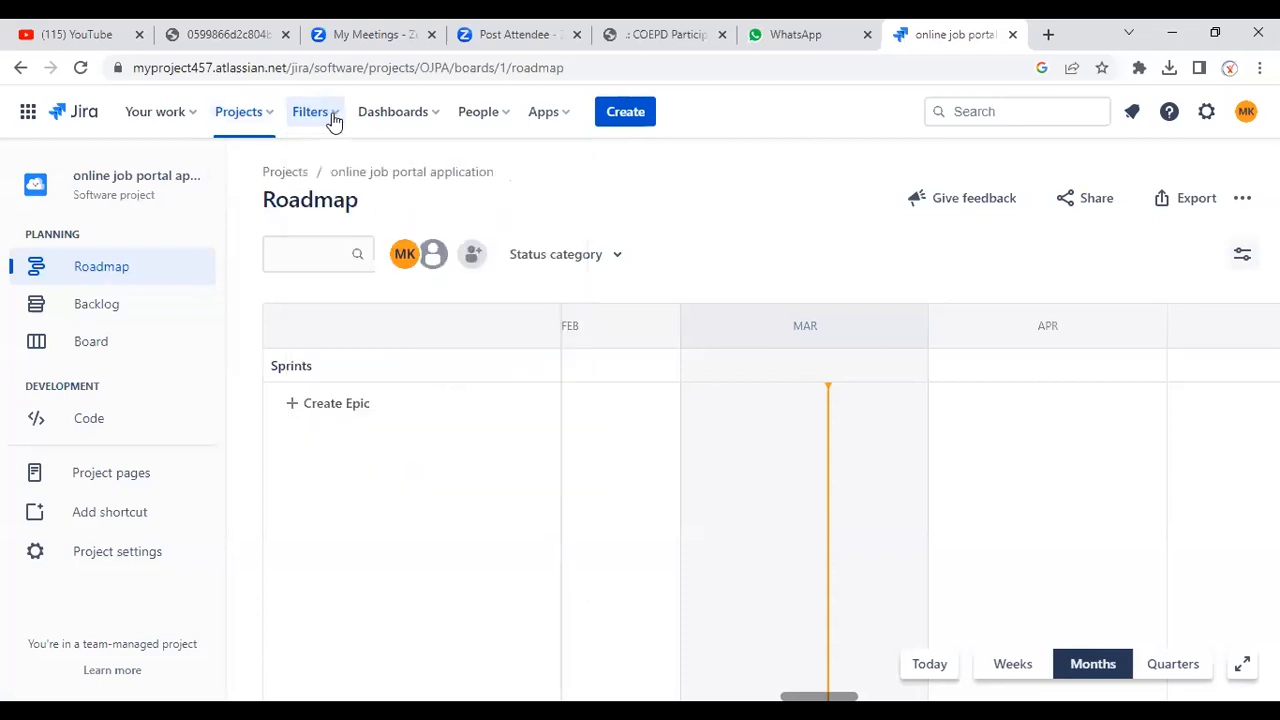
left_click(443, 120)
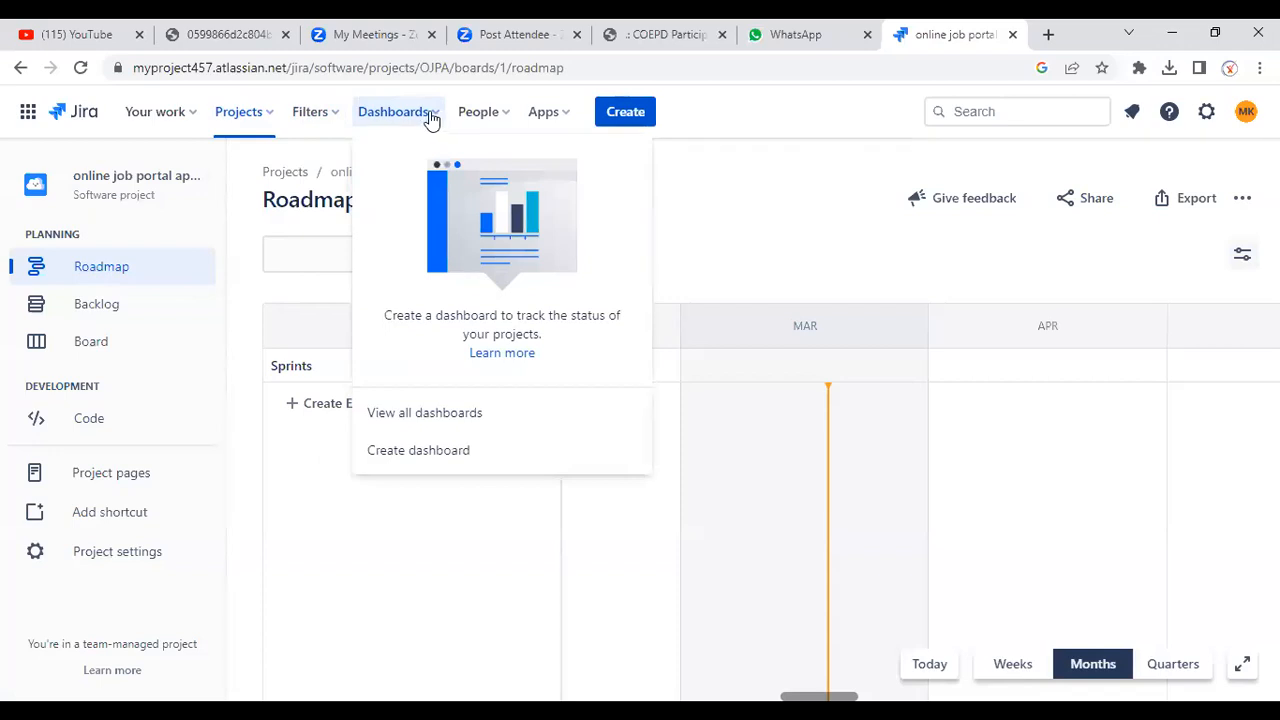
left_click(434, 120)
left_click(500, 116)
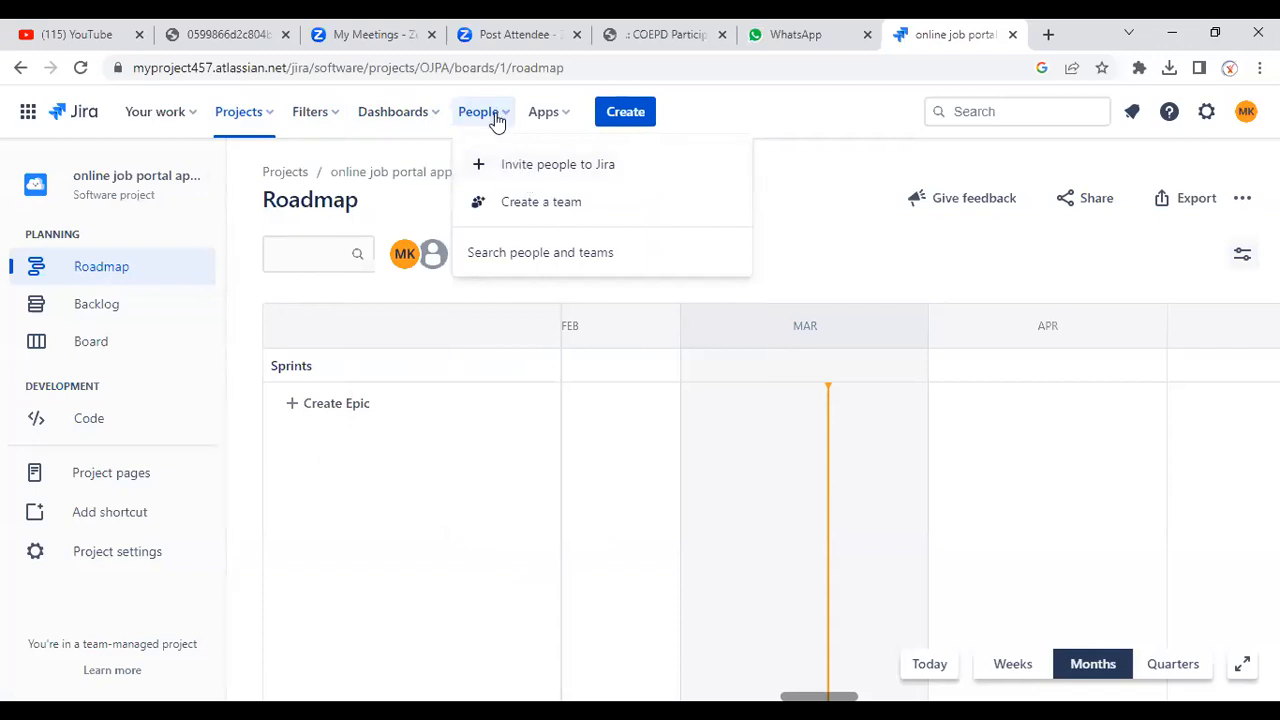
left_click(814, 193)
left_click(568, 118)
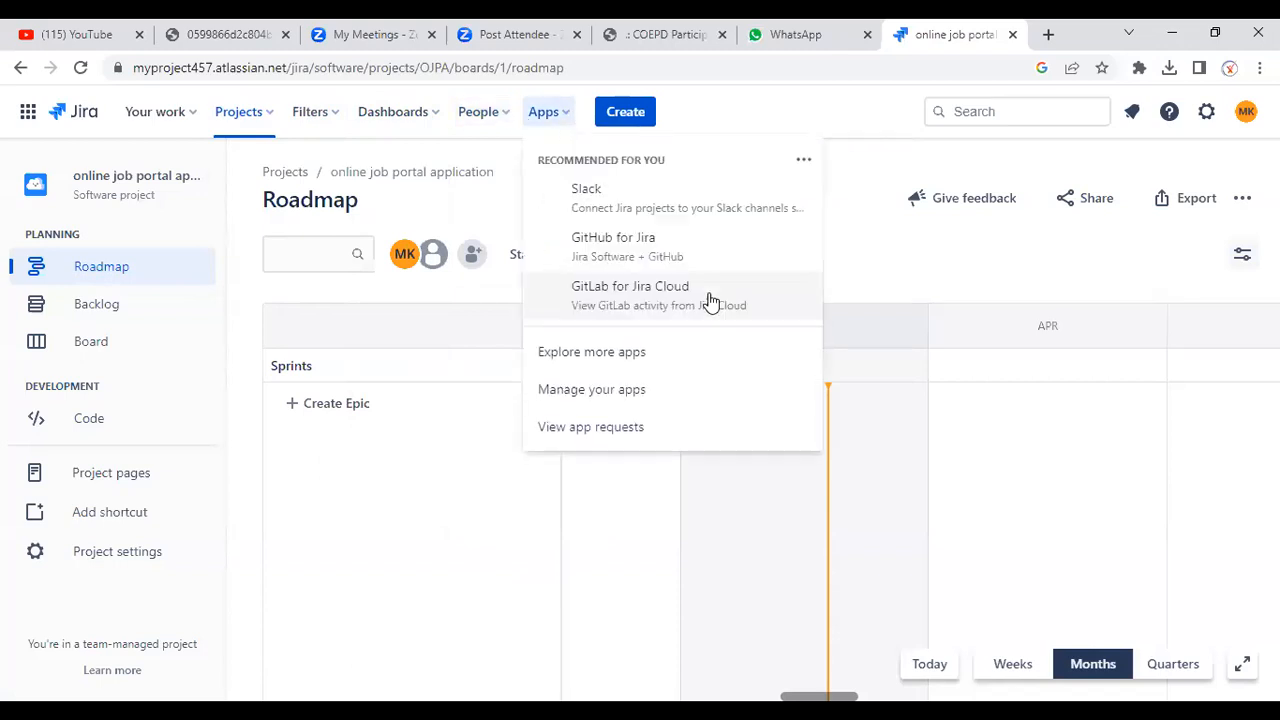
left_click(853, 257)
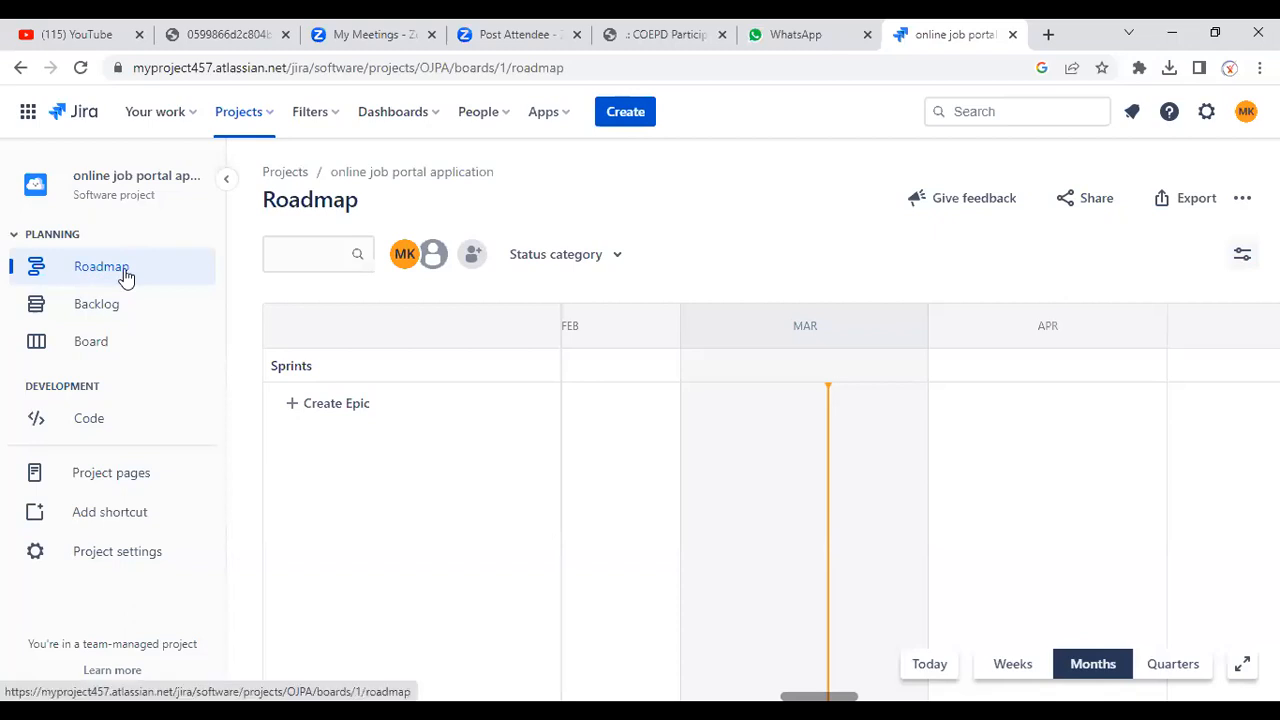
left_click(935, 670)
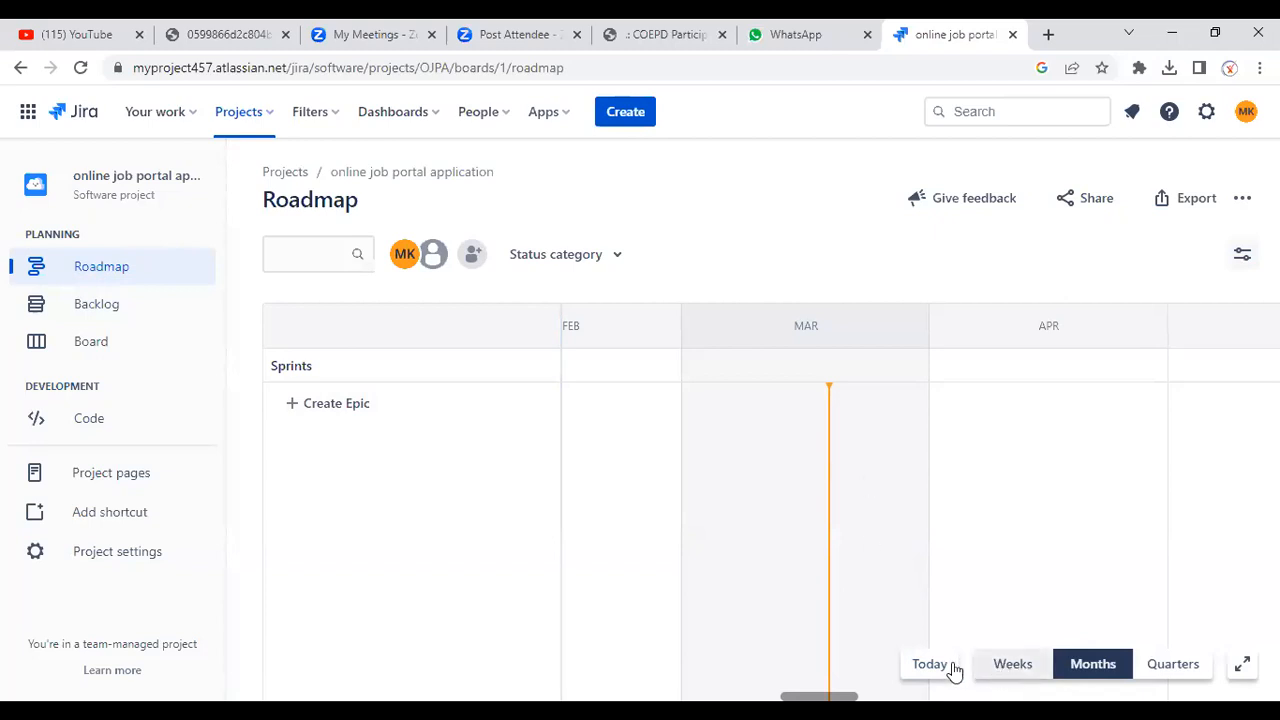
Switch the roadmap timeline from weeks through months to quarters, then go to the backlog.
left_click(1034, 675)
left_click(1081, 673)
left_click(1179, 674)
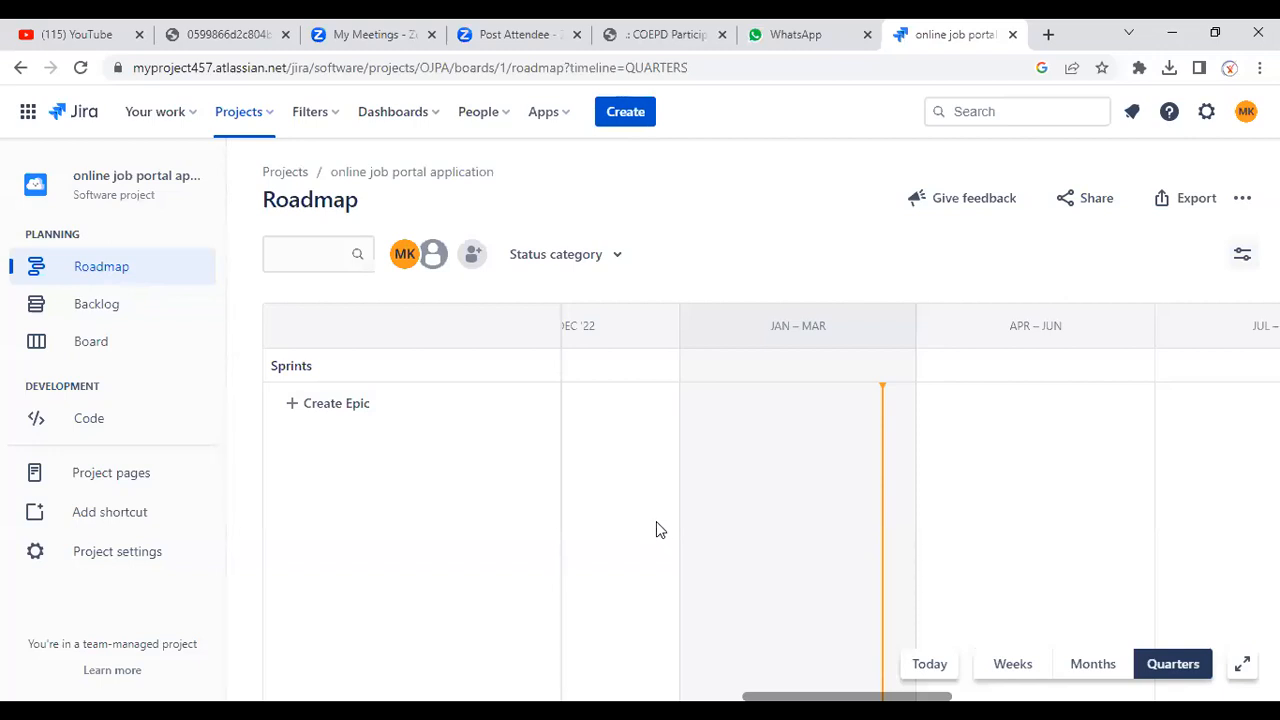
left_click(115, 317)
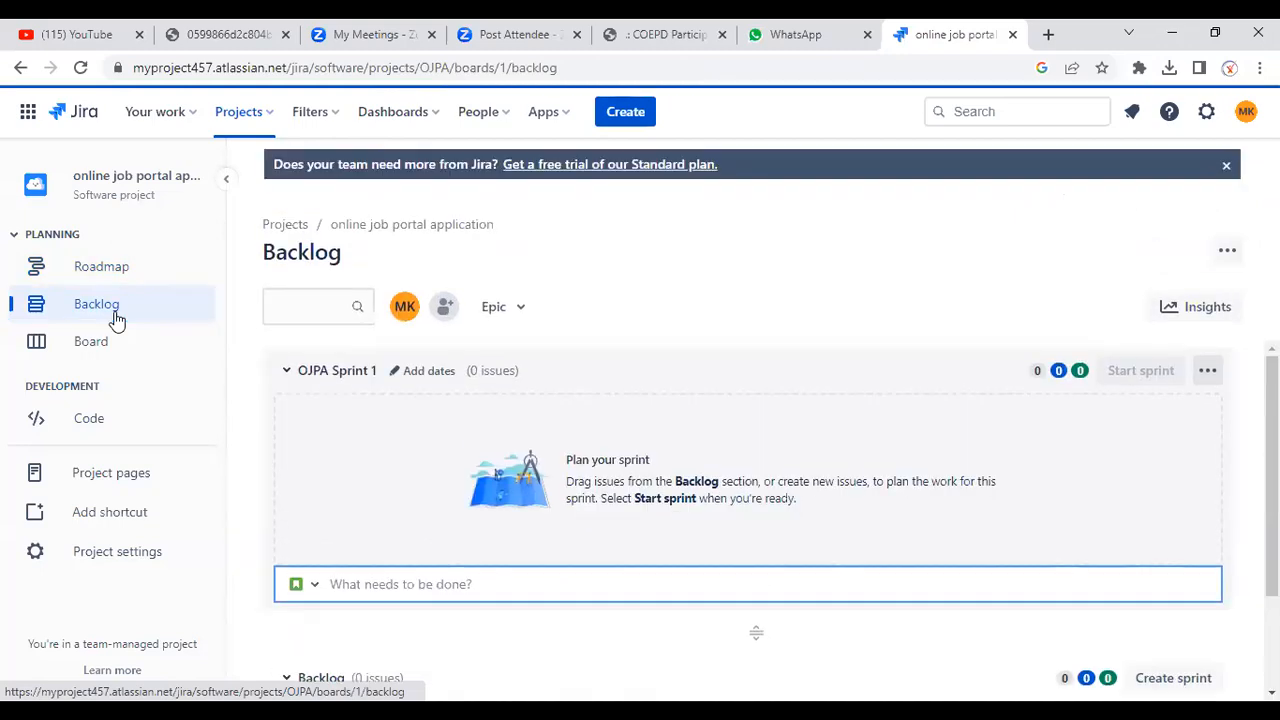
Check the empty OJPA Sprint 1 on the board and backlog, then start a new backlog issue.
scroll(474, 611, "down", 2)
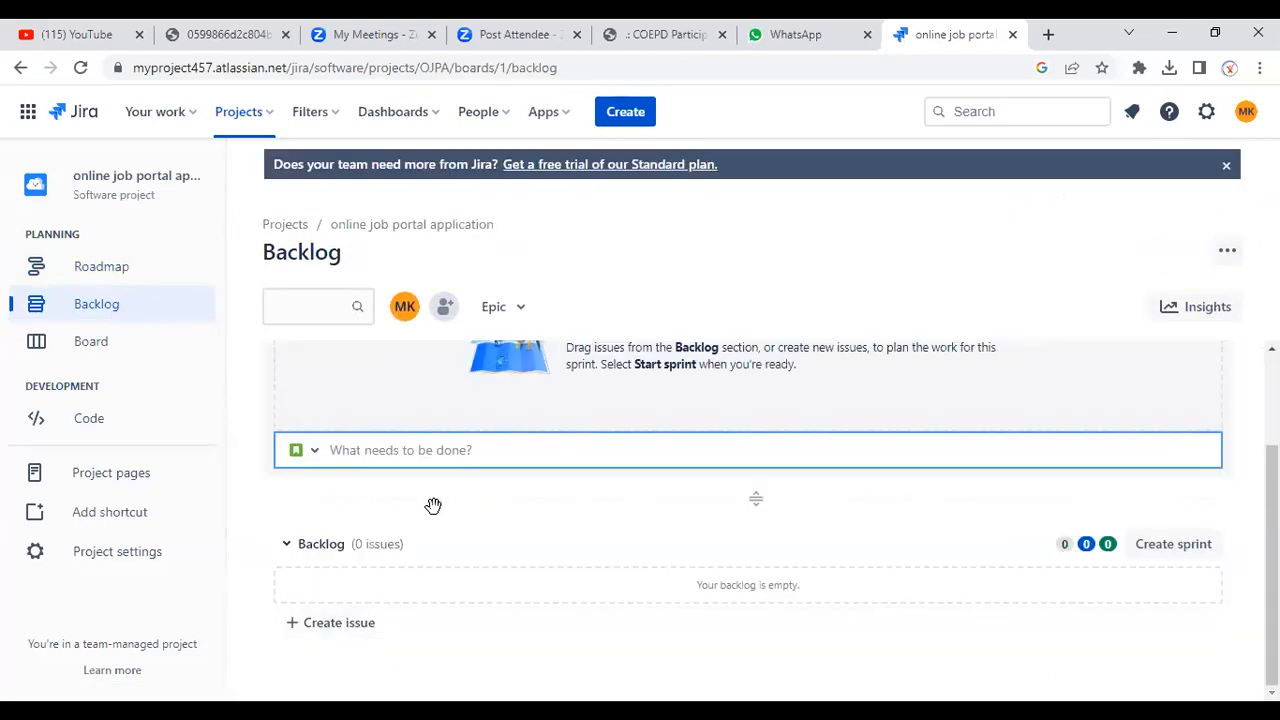
scroll(461, 514, "up", 2)
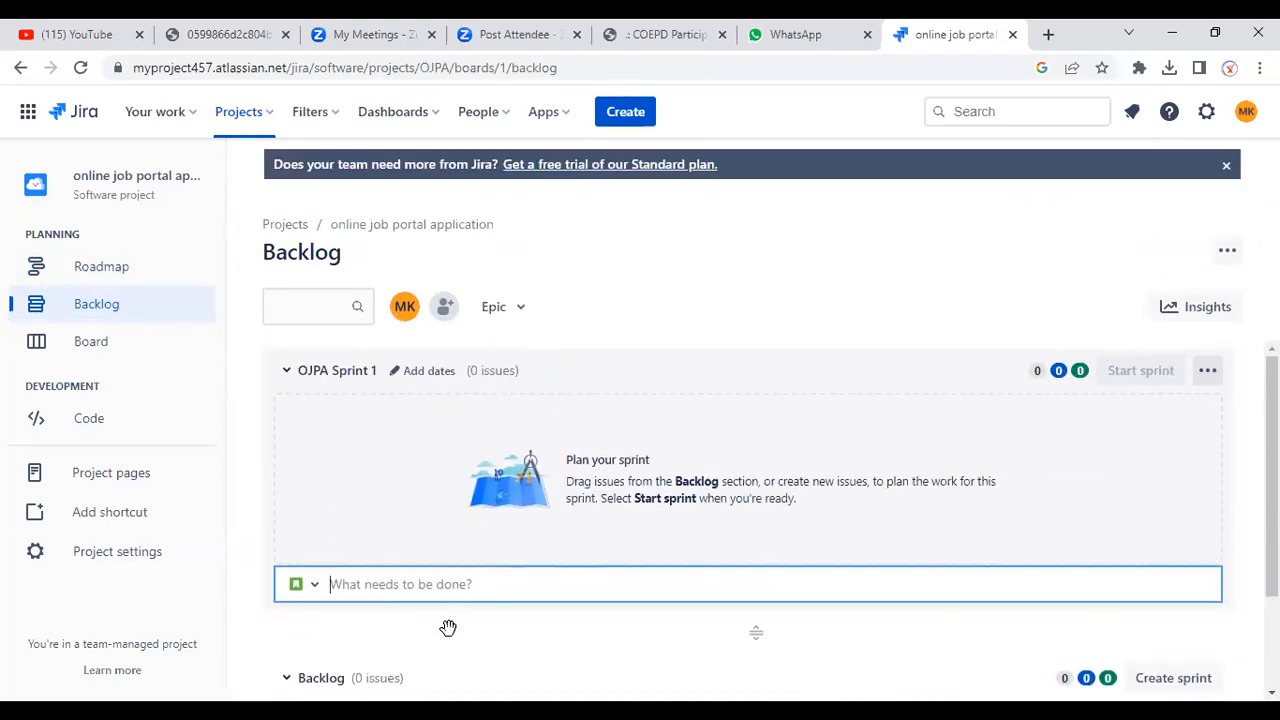
scroll(448, 627, "down", 1)
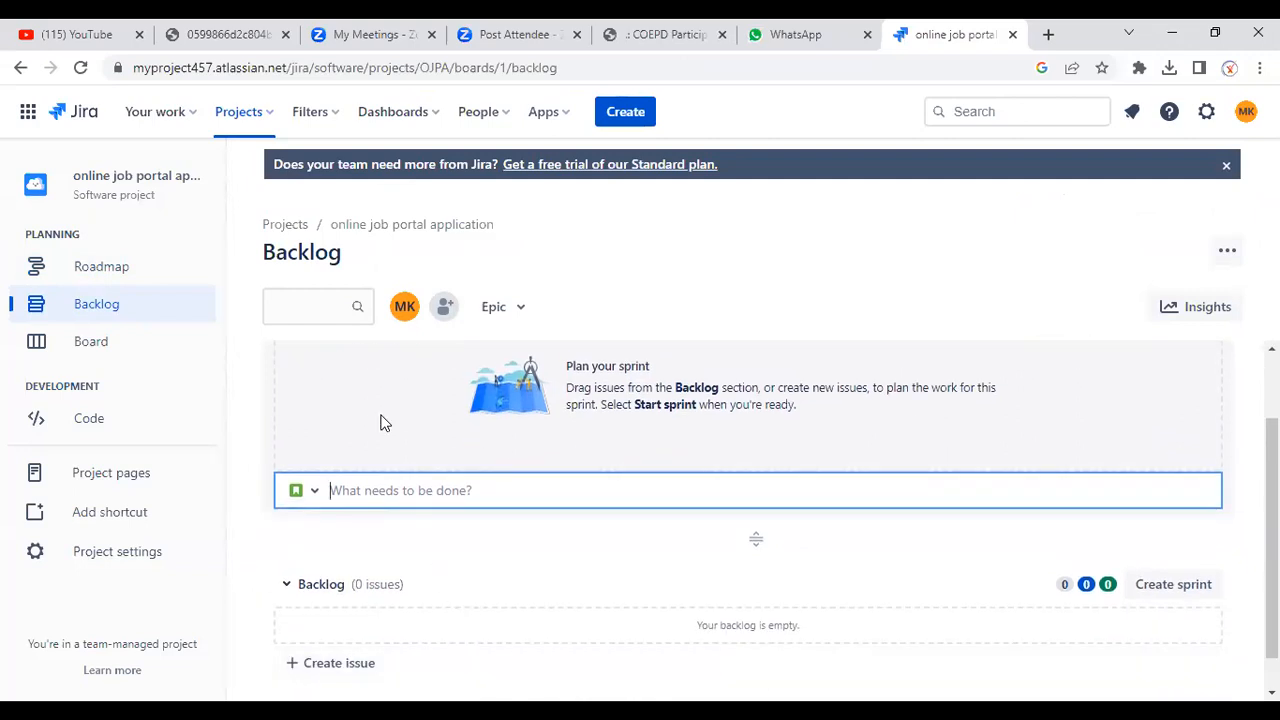
left_click(98, 344)
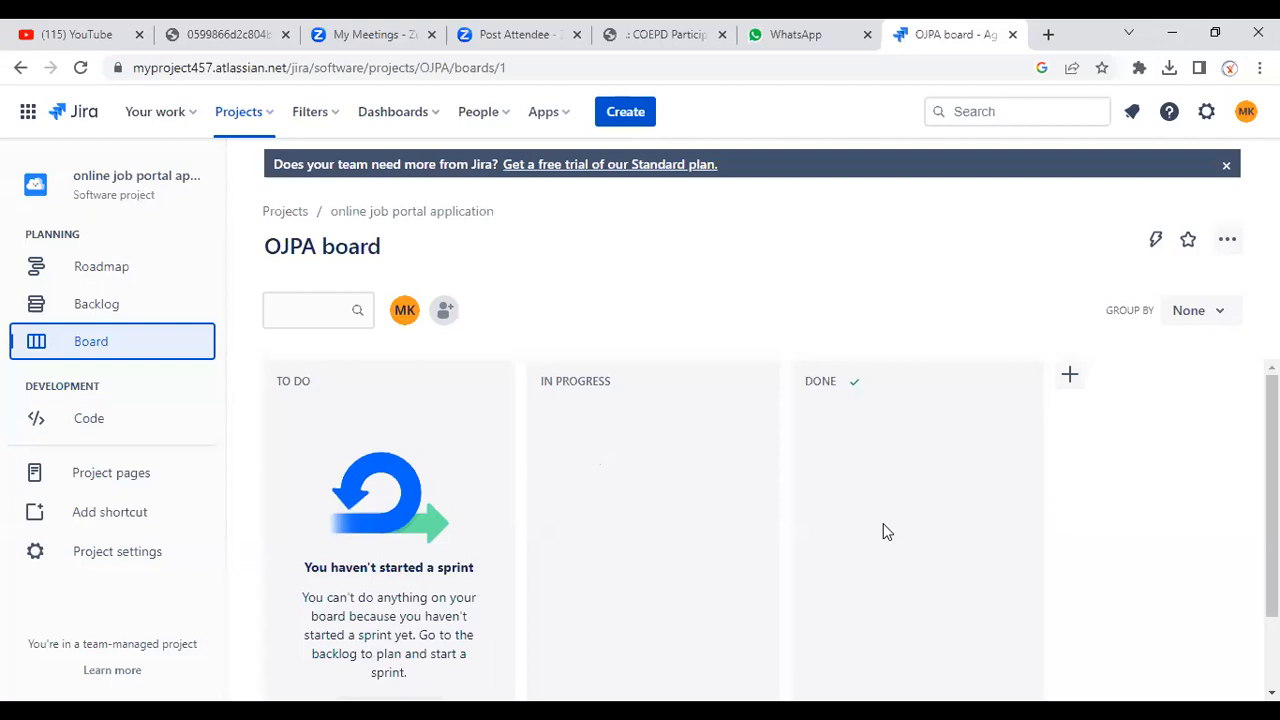
left_click(90, 311)
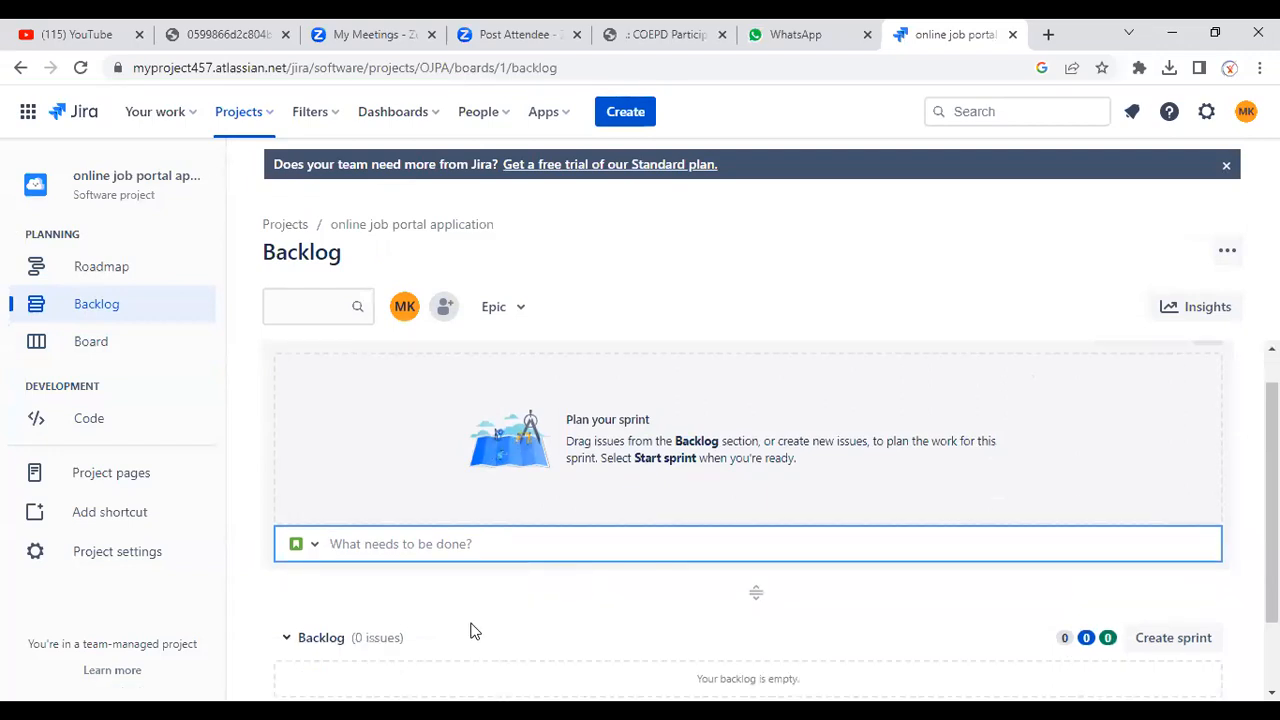
scroll(450, 605, "down", 1)
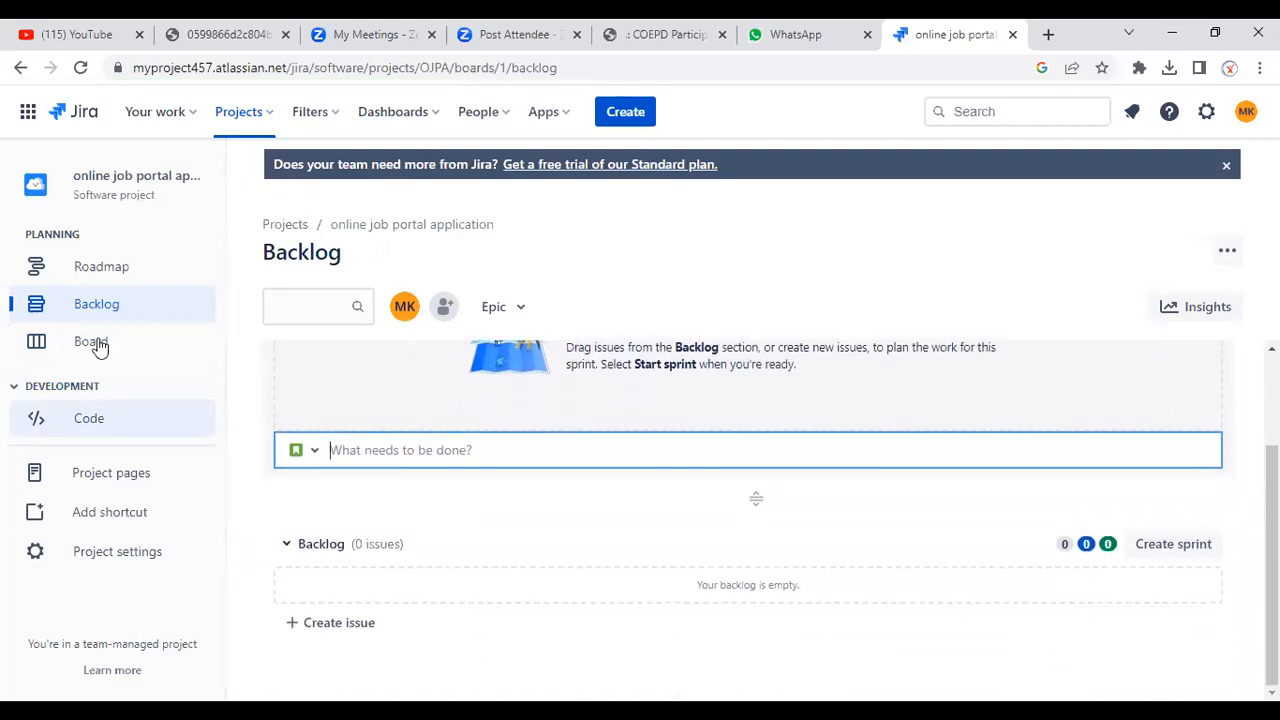
left_click(323, 630)
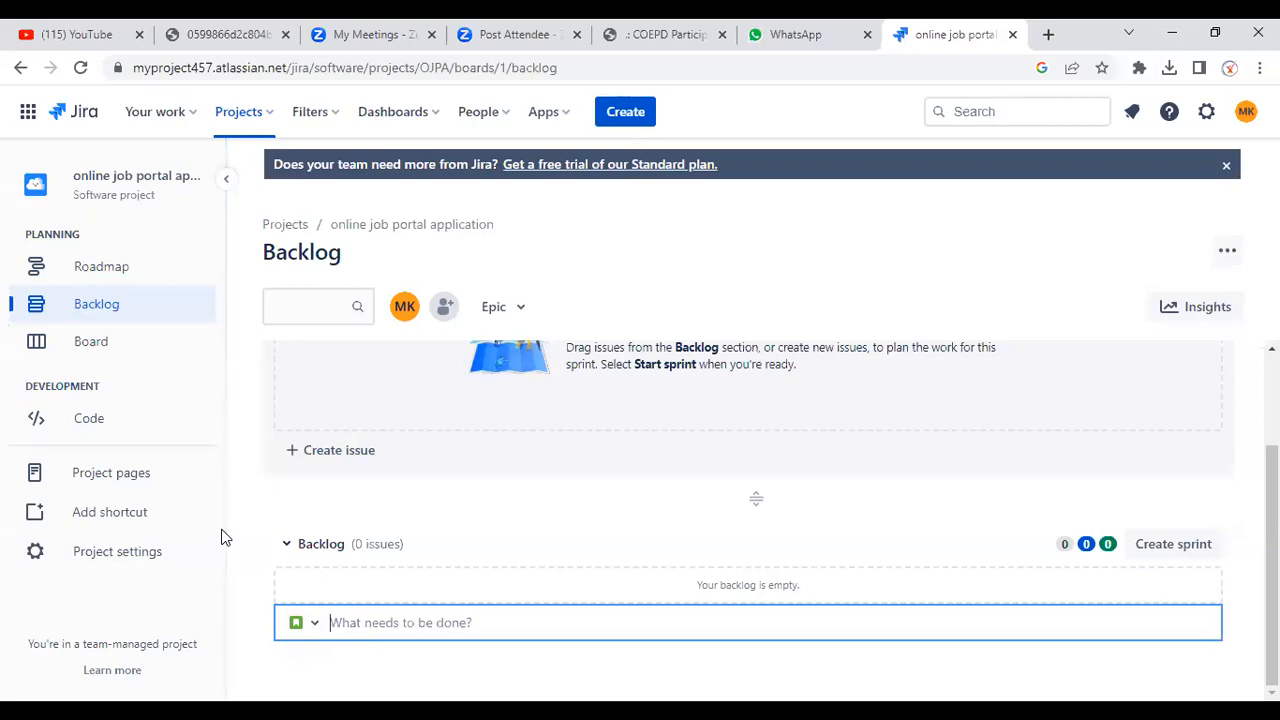
Create backlog story OJPA-1: a job seeker registers into the job portal to create a profile.
type("As")
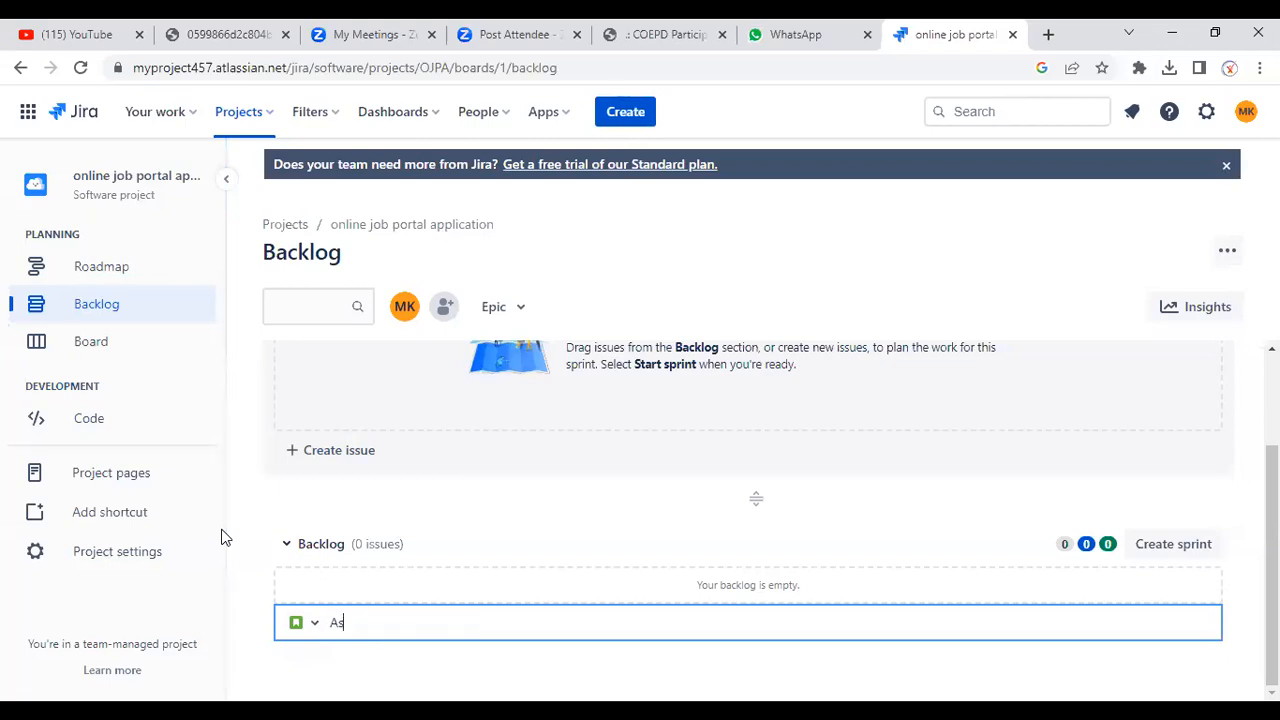
type(" a job seeker I want to register")
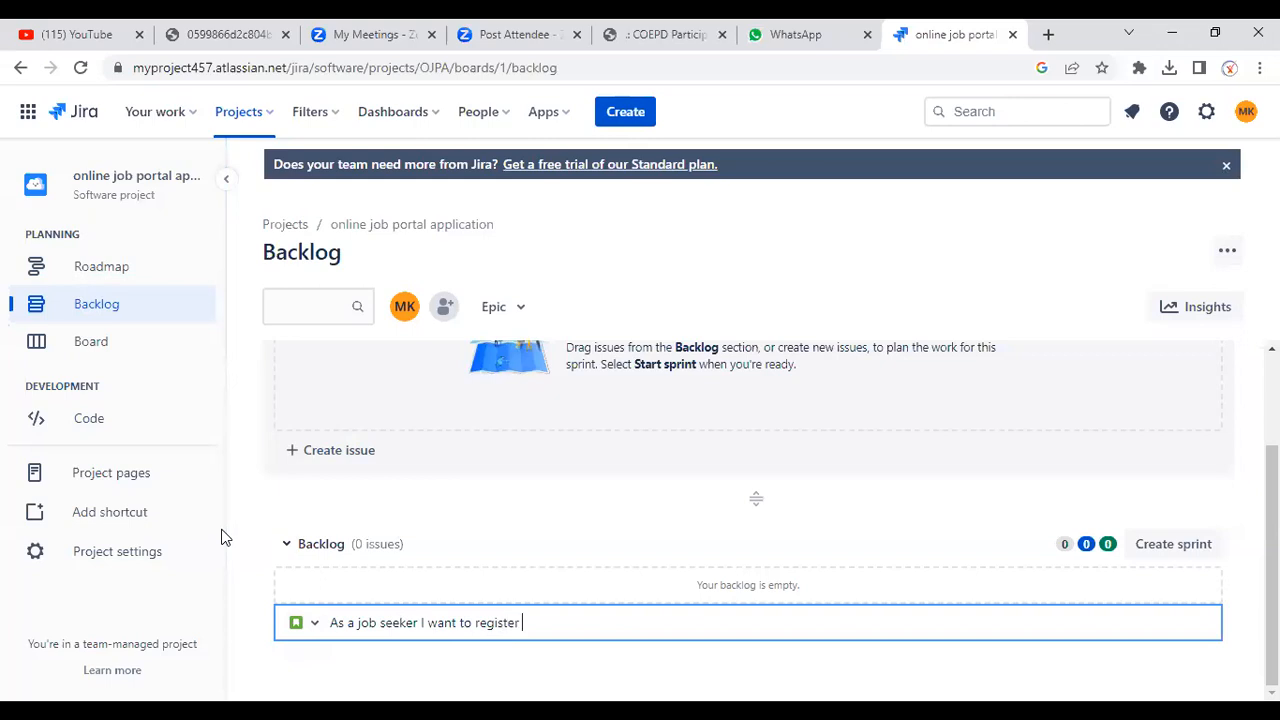
type(" into the job portal so that ")
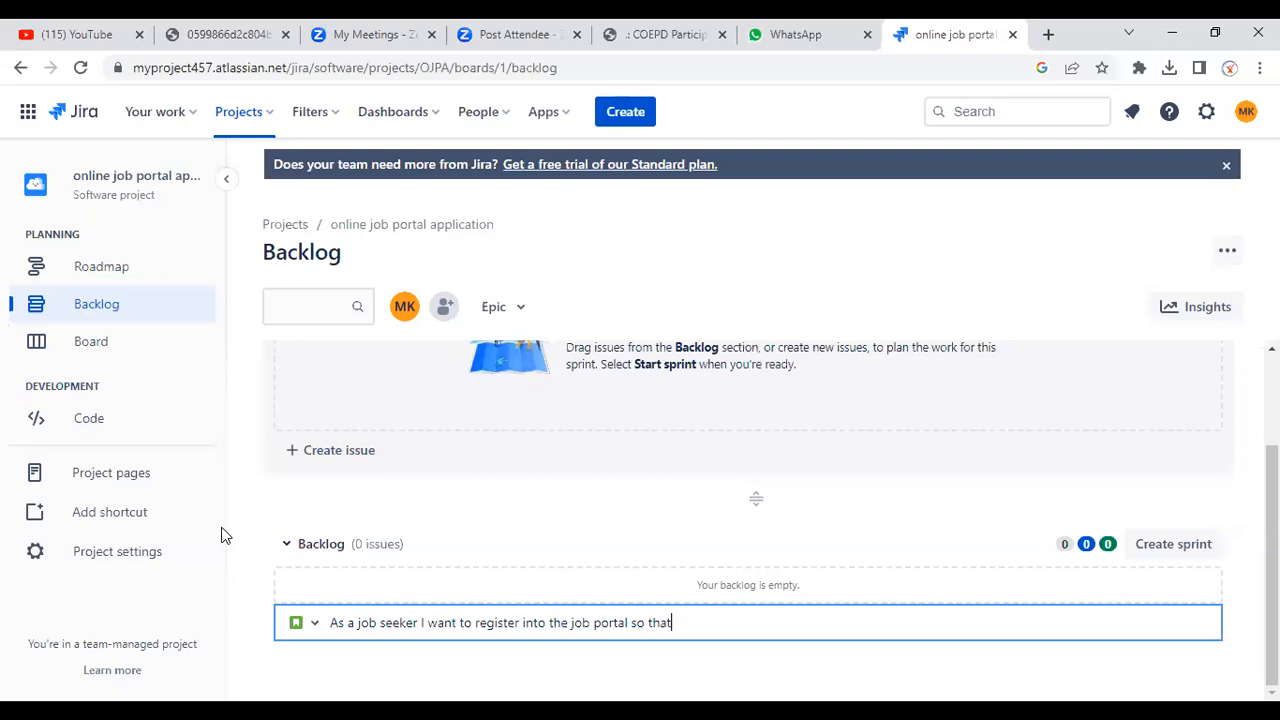
type("i can create my profile and ")
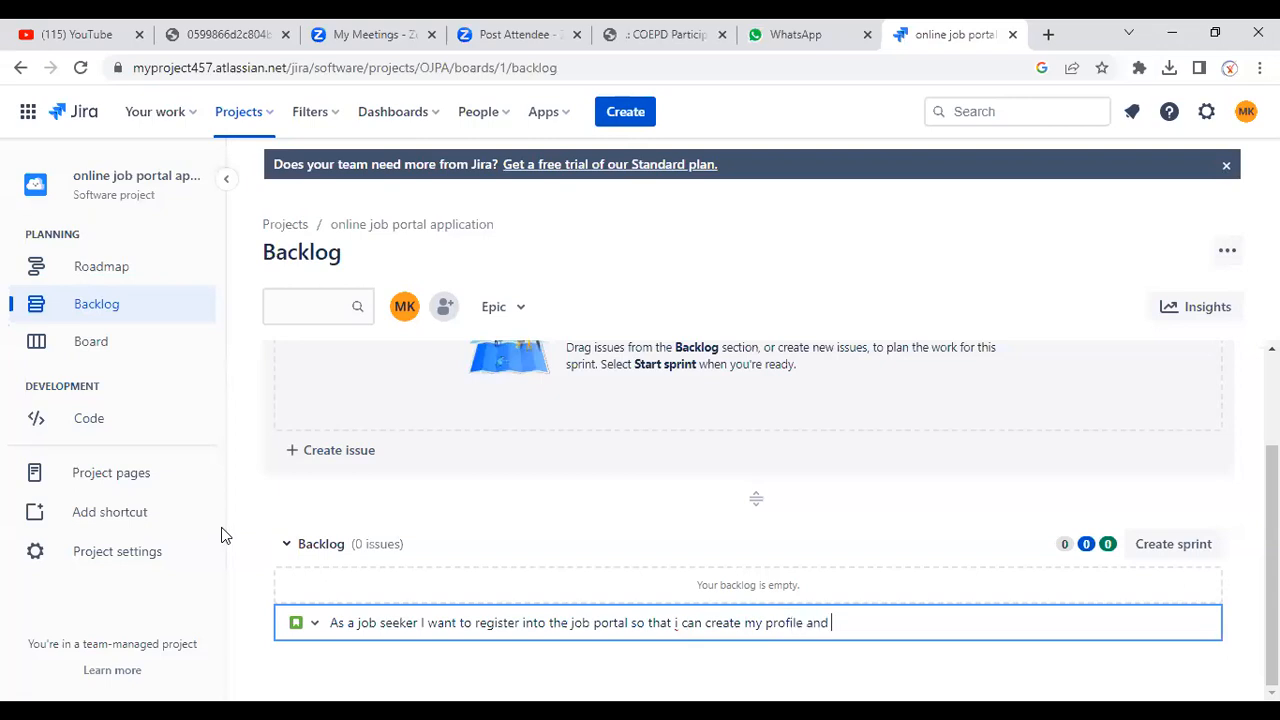
type("apply for jobs")
key("Return")
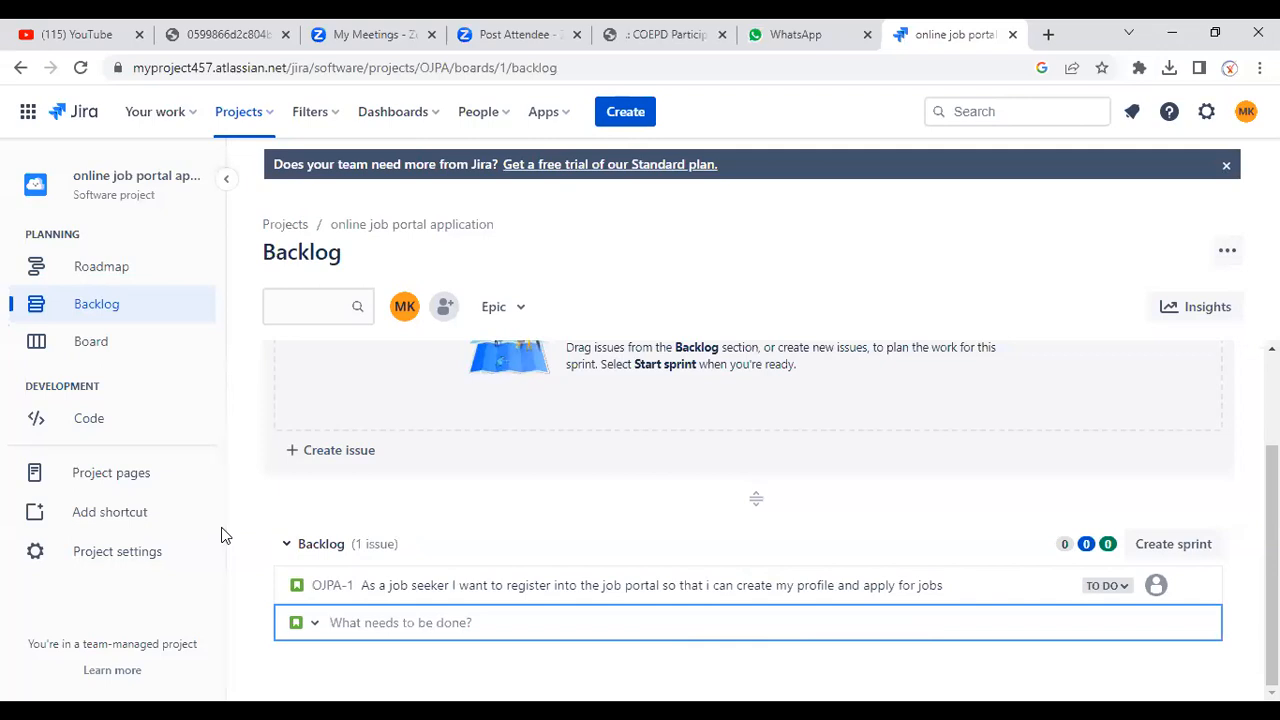
Create backlog story OJPA-2: a registered job seeker logs into the job portal to access their profile.
type("As a registered job seeker ")
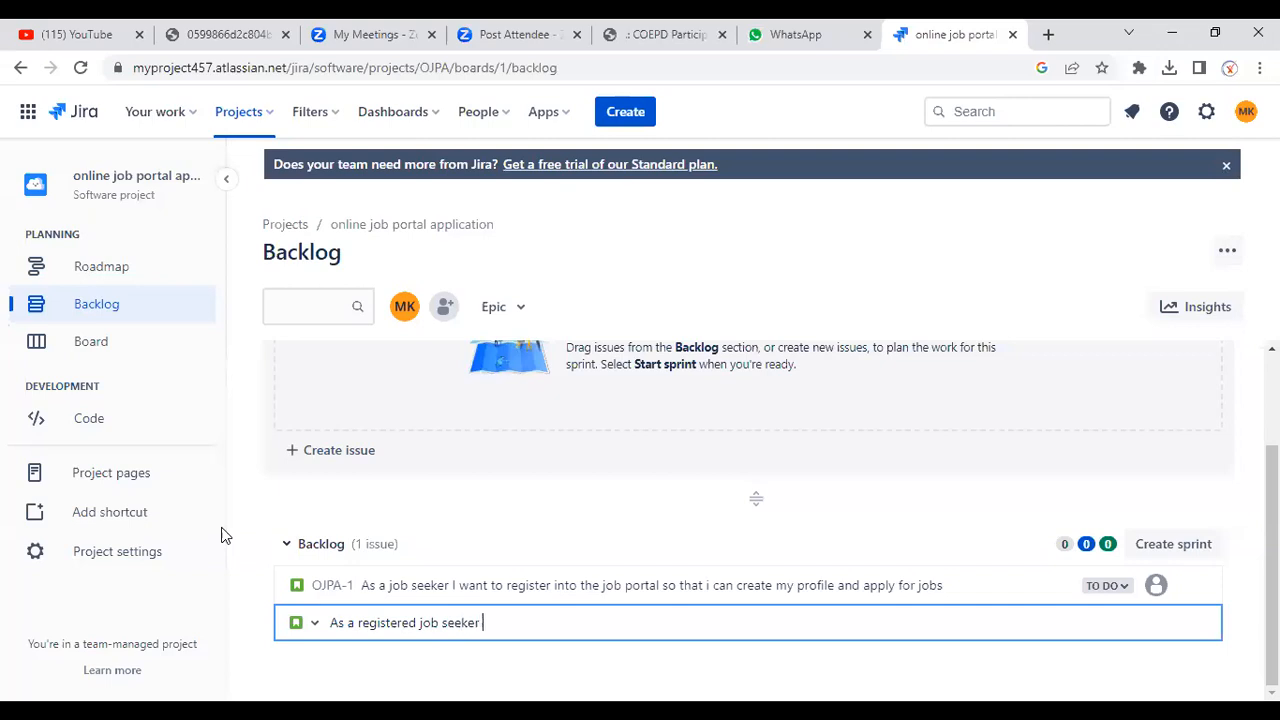
type("I want to login into a job portal so that ")
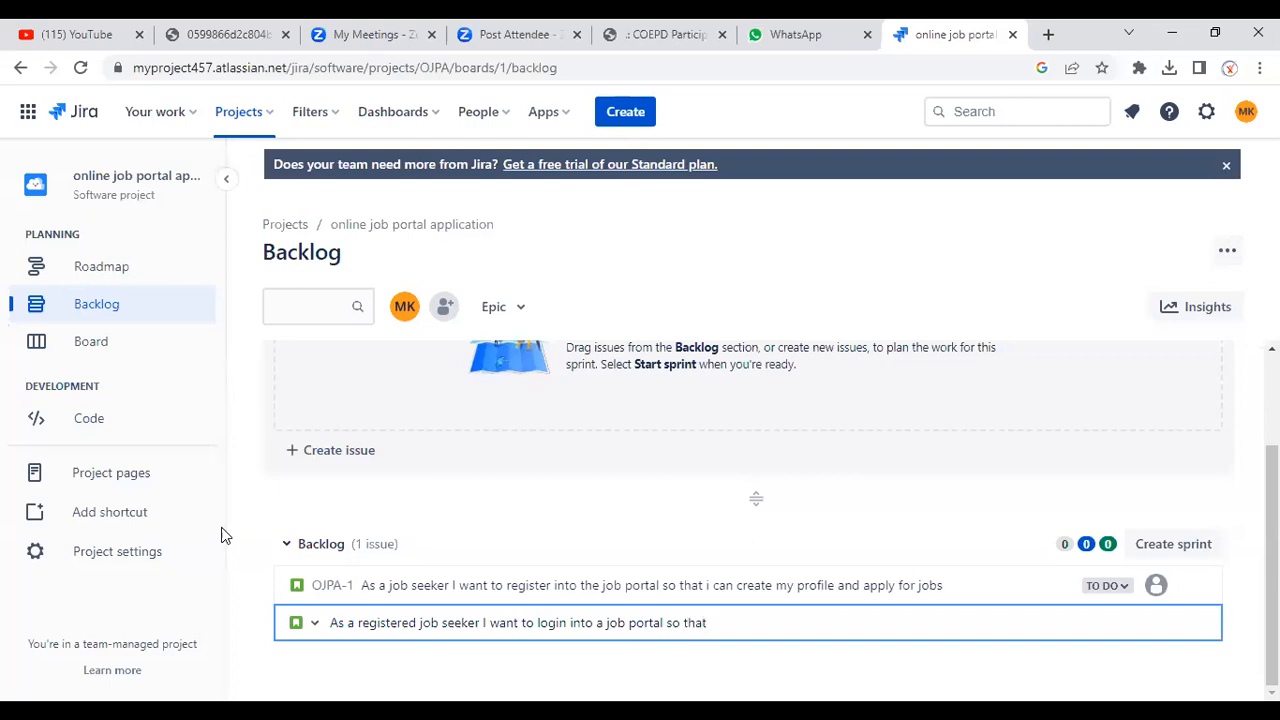
type("i can access my profile and apply for new ")
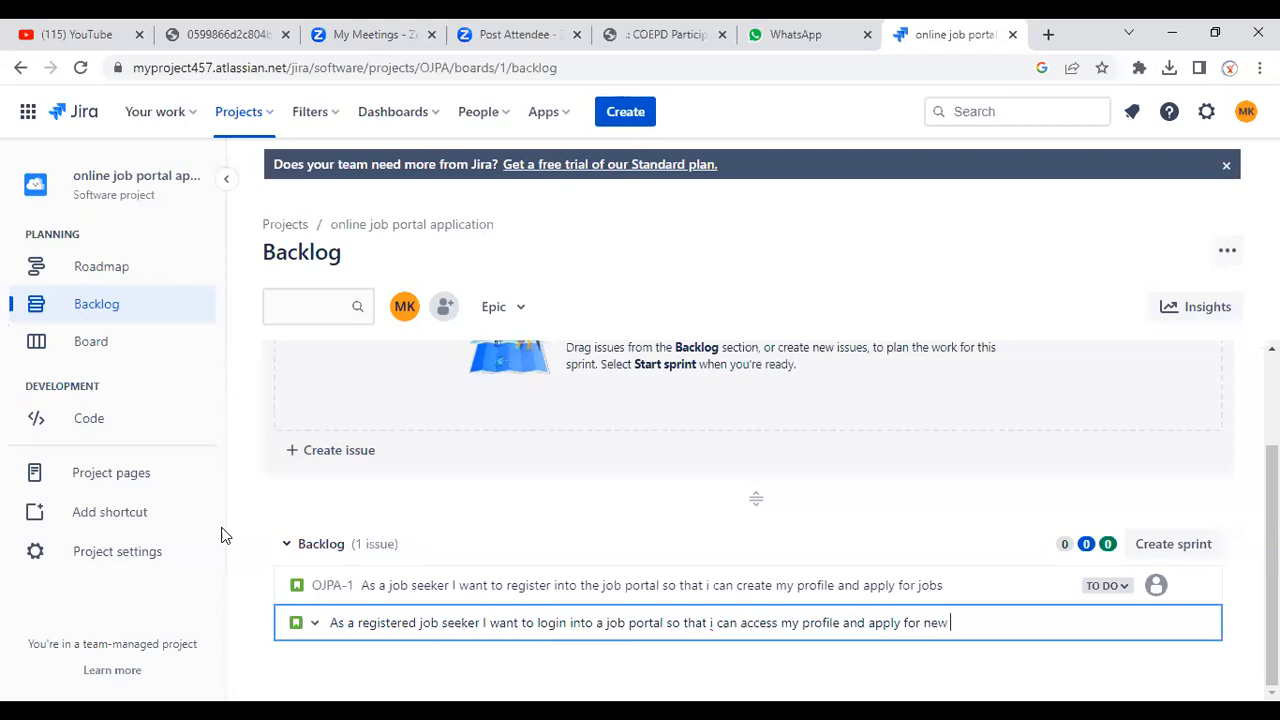
type("jobs")
key("Return")
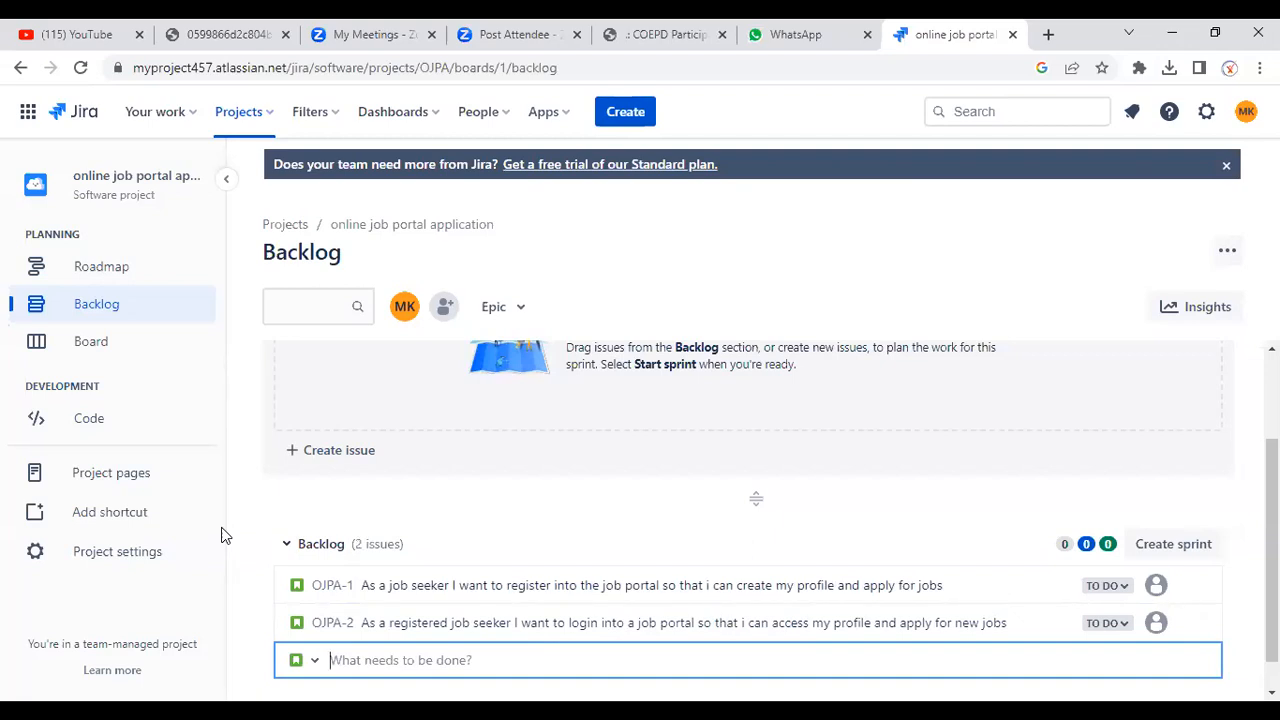
Type the job-search story about finding relevant job opportunities based on experience.
type("As a ")
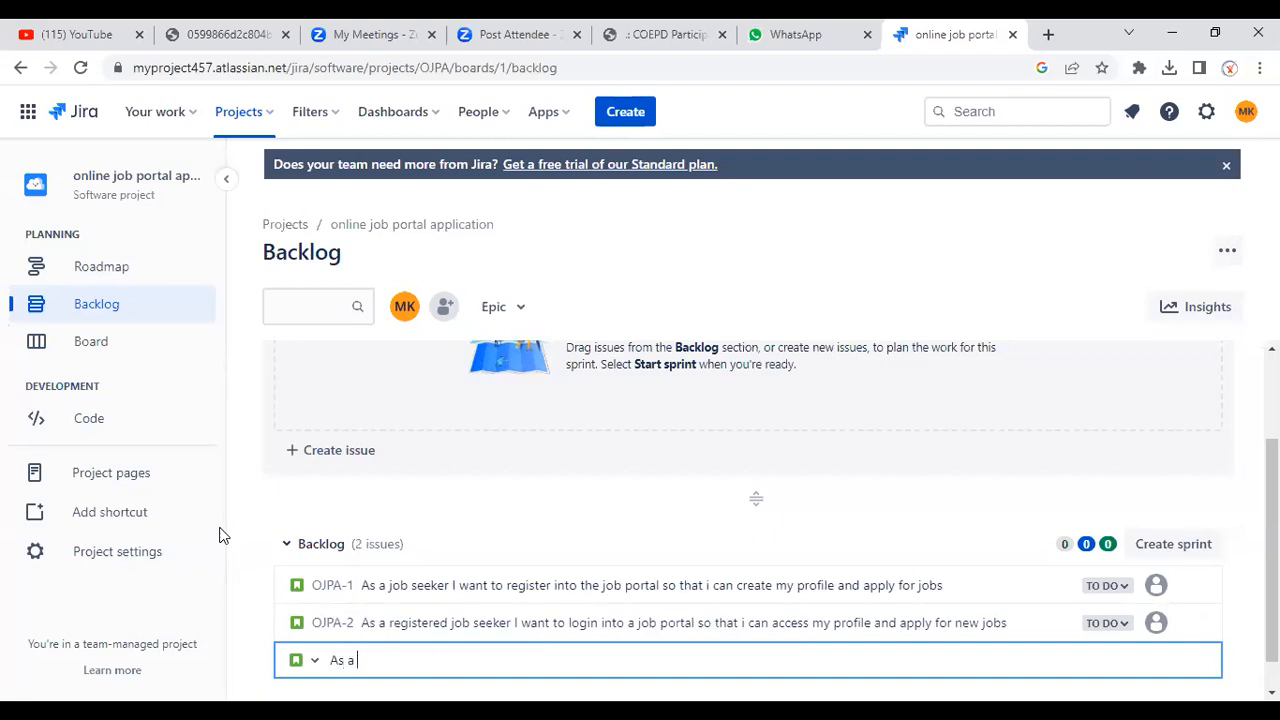
type("job seeker I want to sear")
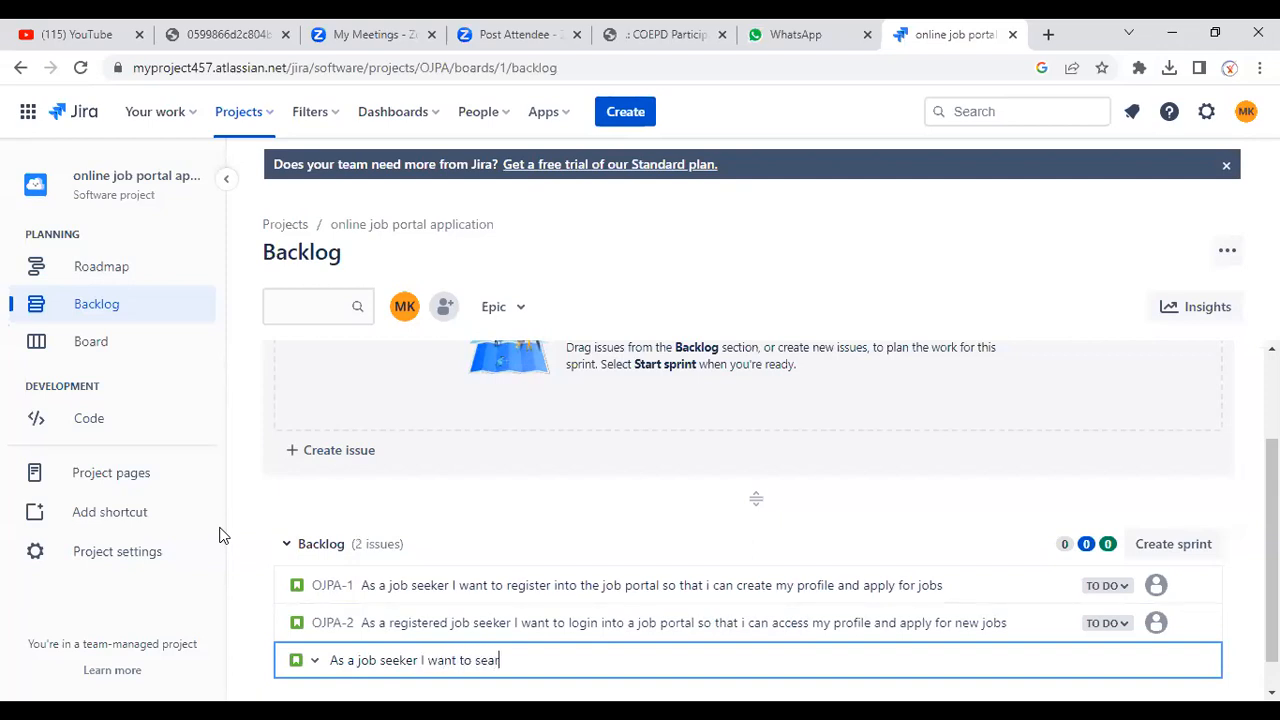
type("ch for job posting s in the j")
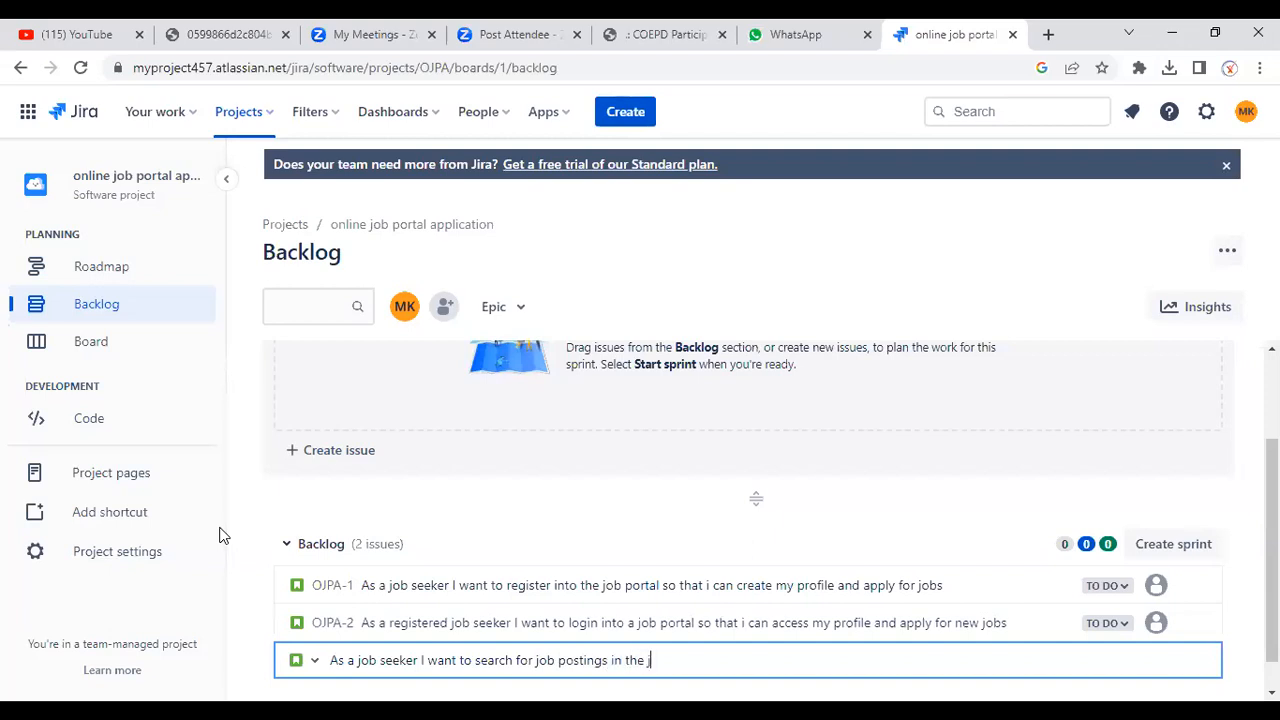
type("ob portal so that Ican")
key("BackSpace")
key("BackSpace")
key("BackSpace")
type("can")
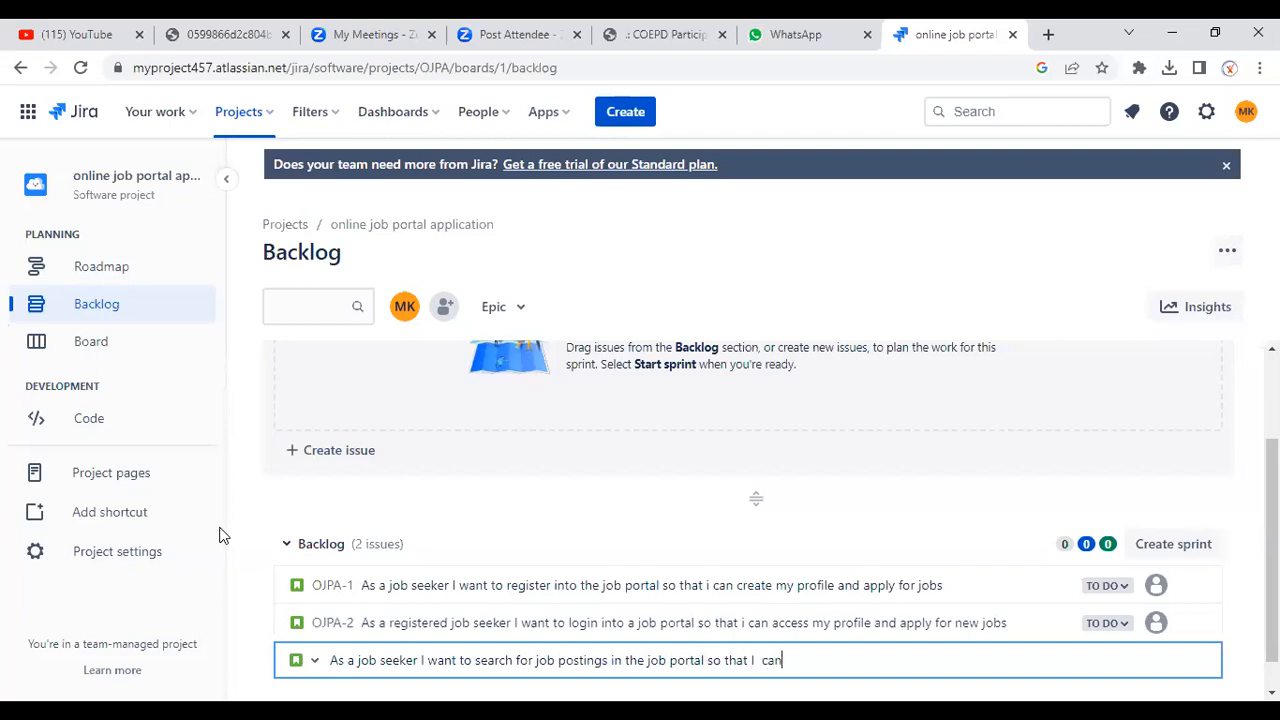
type(" find re")
type("nd relavant job opportunities")
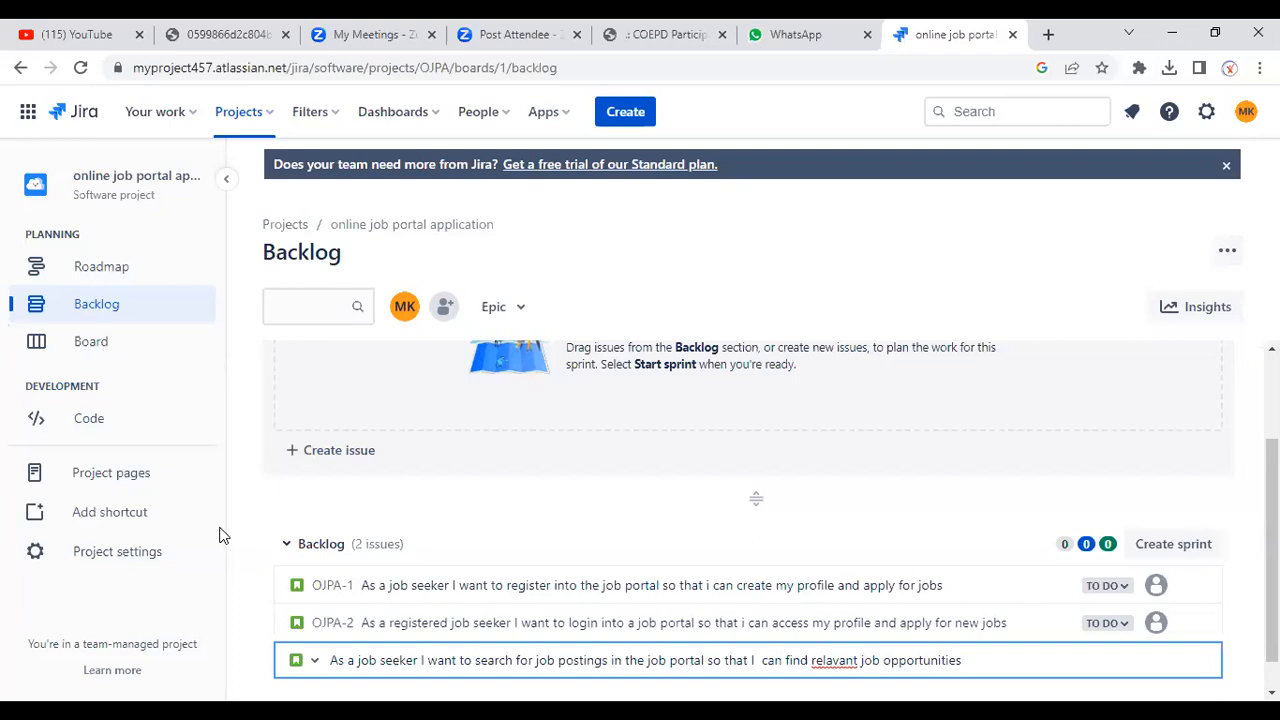
type(" based on experinece and skills")
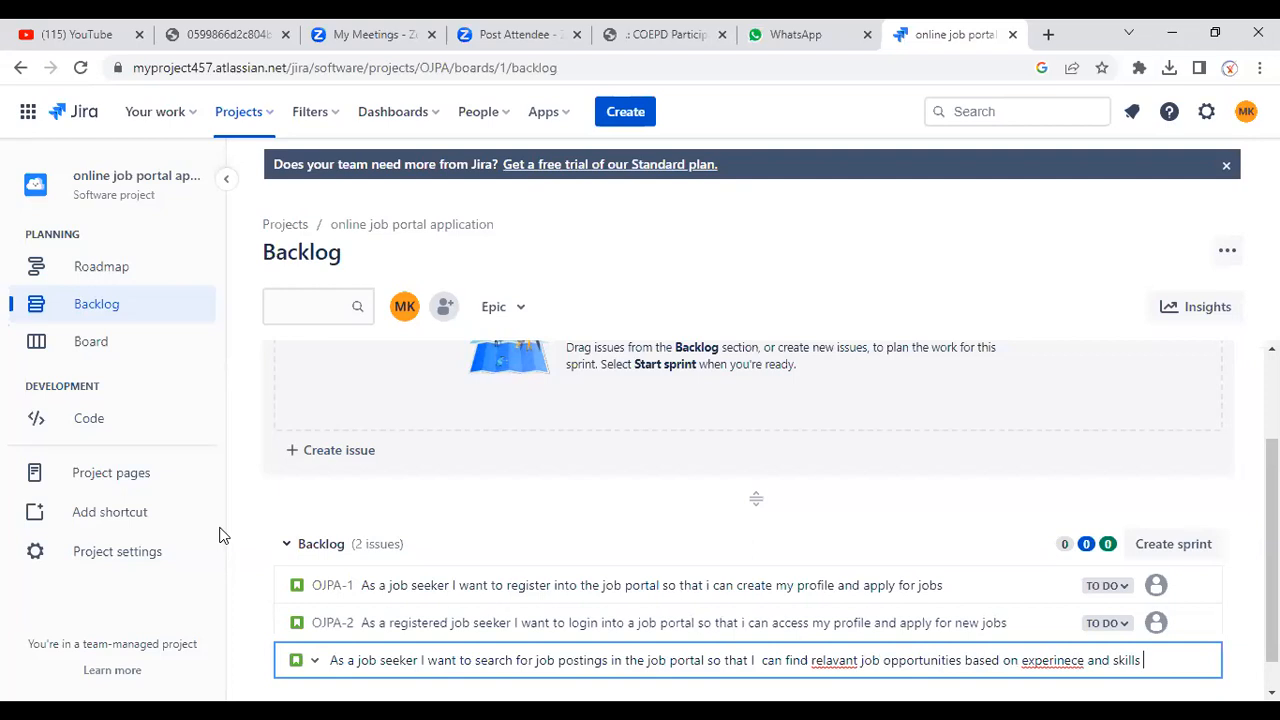
Correct 'experinece' to 'experience' and 'relavant' to 'relevant', then create the story as OJPA-3.
right_click(1063, 659)
left_click(1088, 425)
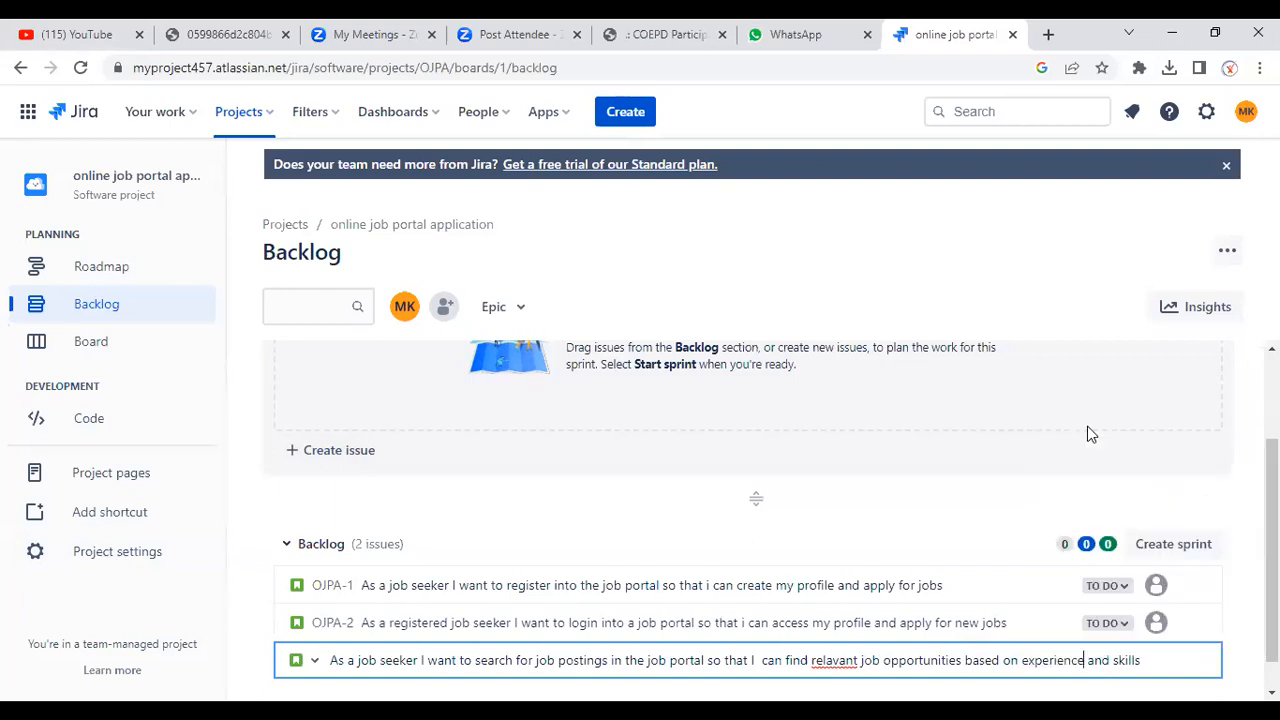
right_click(838, 660)
left_click(895, 405)
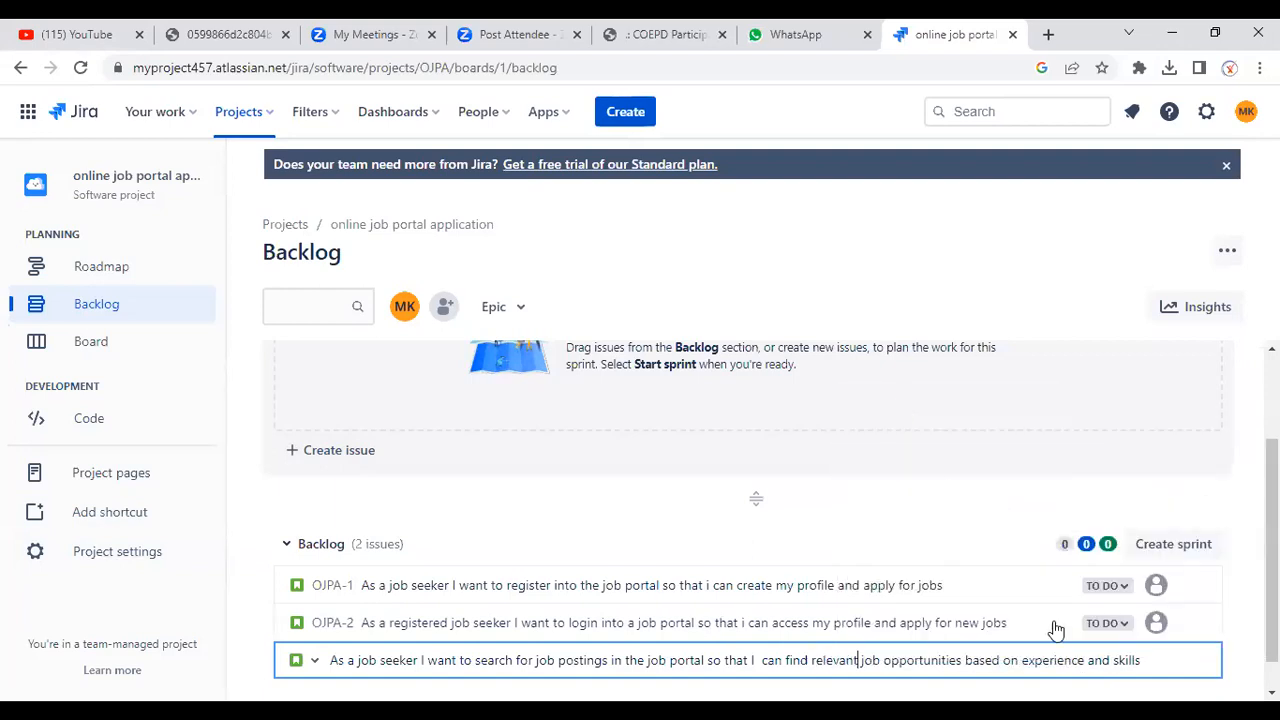
left_click(1150, 655)
key("Return")
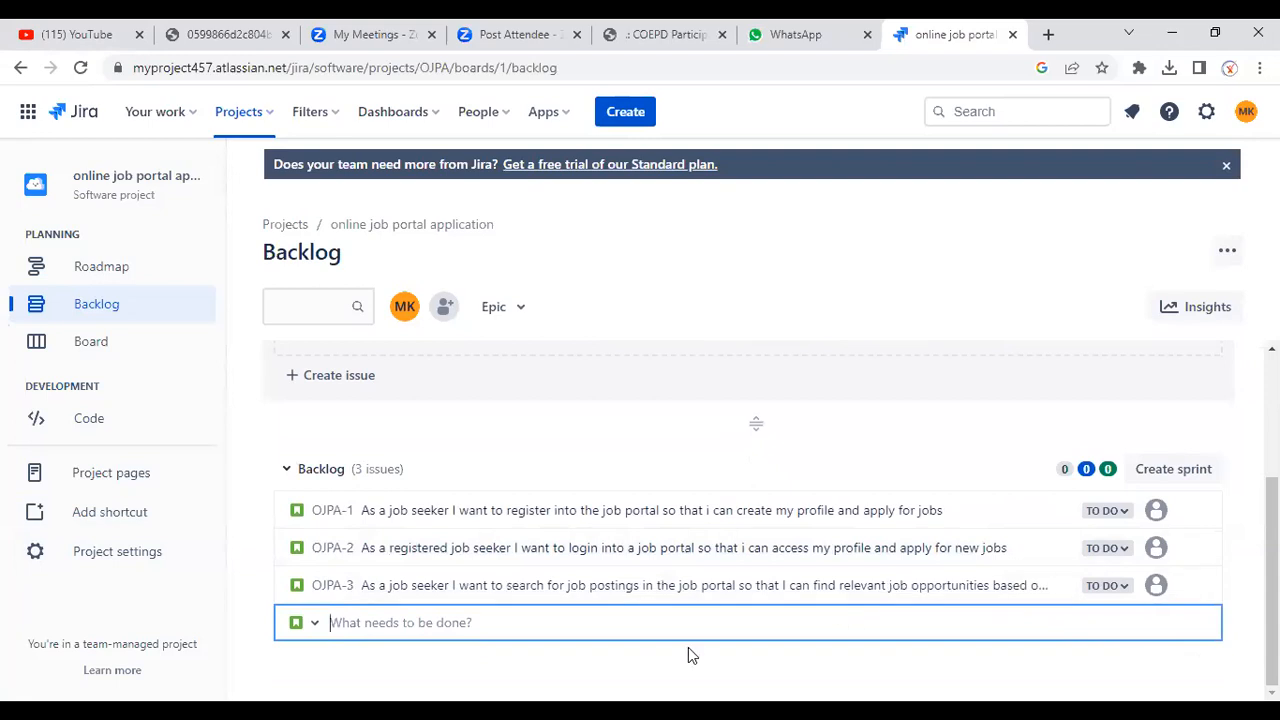
Create five placeholder stories titled 'Us', OJPA-4 through OJPA-8.
type("Us")
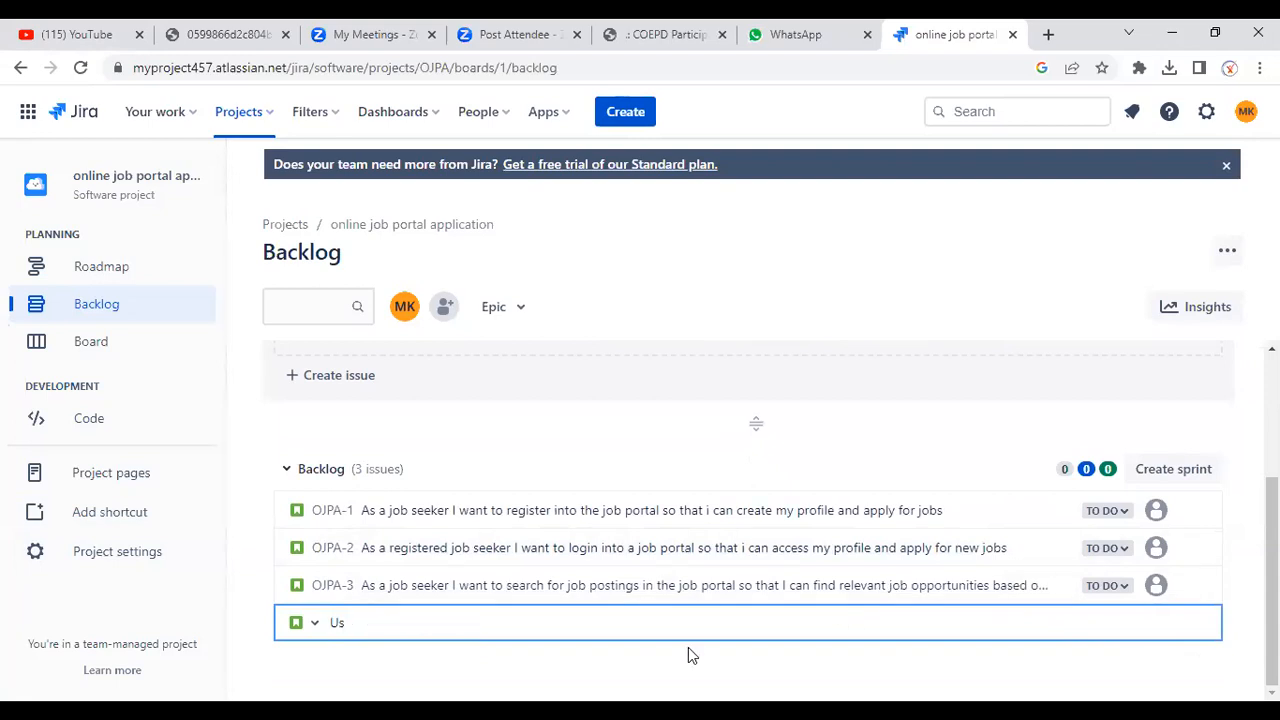
key("Return")
type("US")
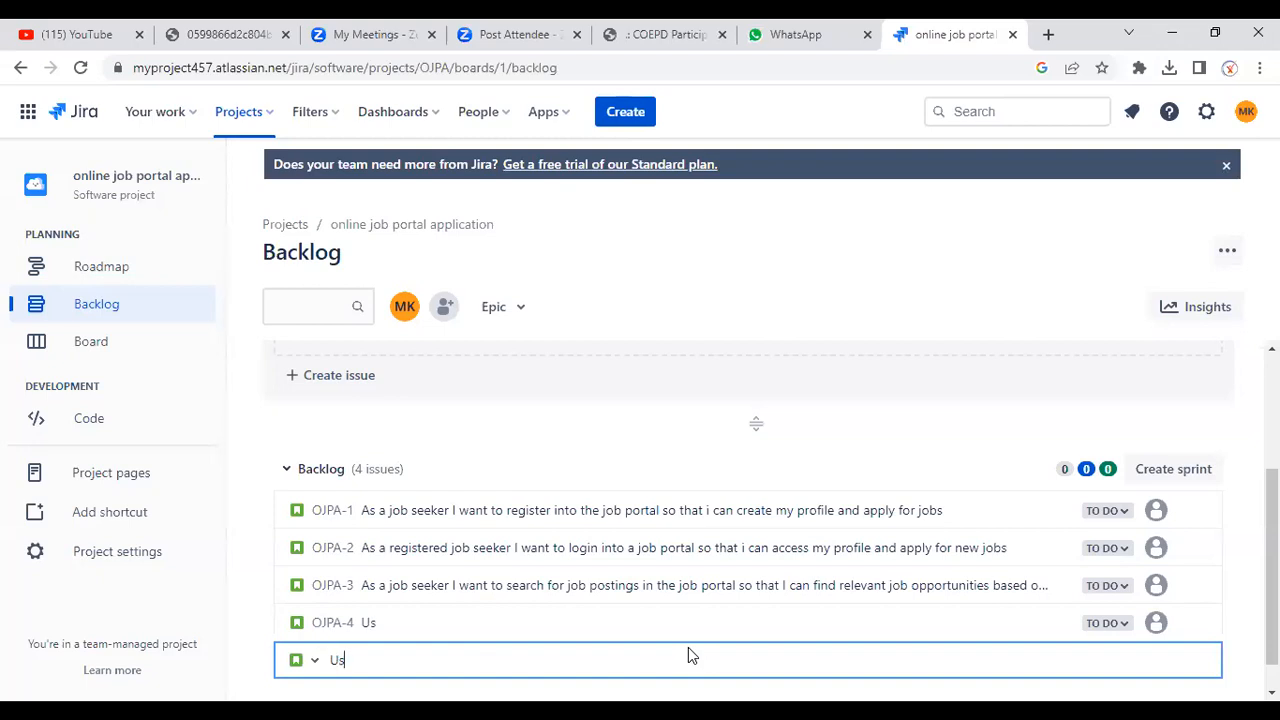
key("Return")
type("Us")
key("Return")
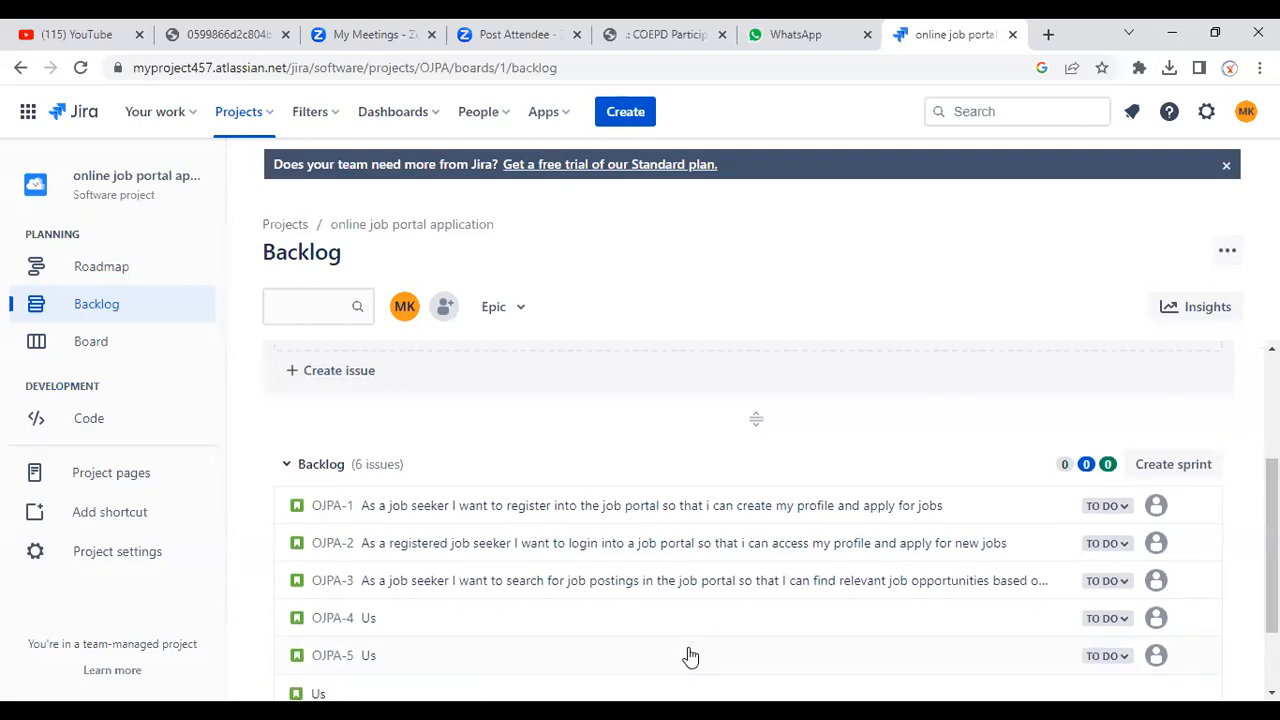
type("Us")
key("Return")
type("Us")
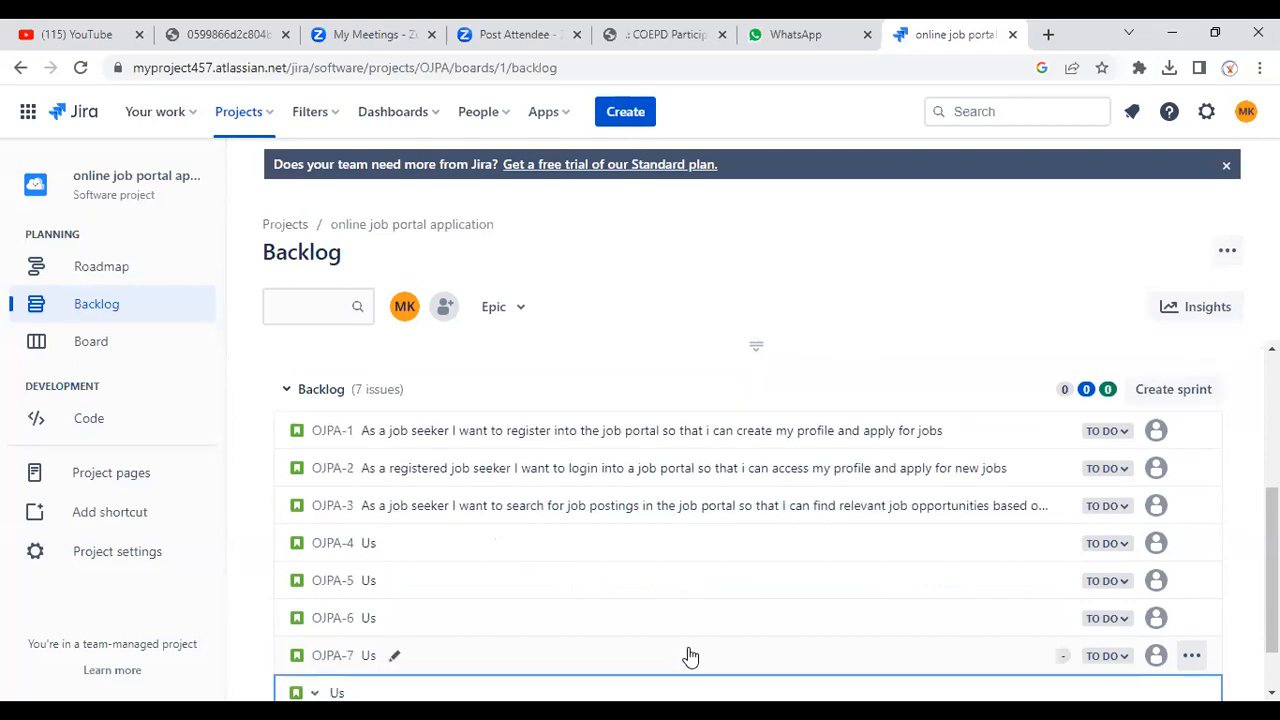
key("Return")
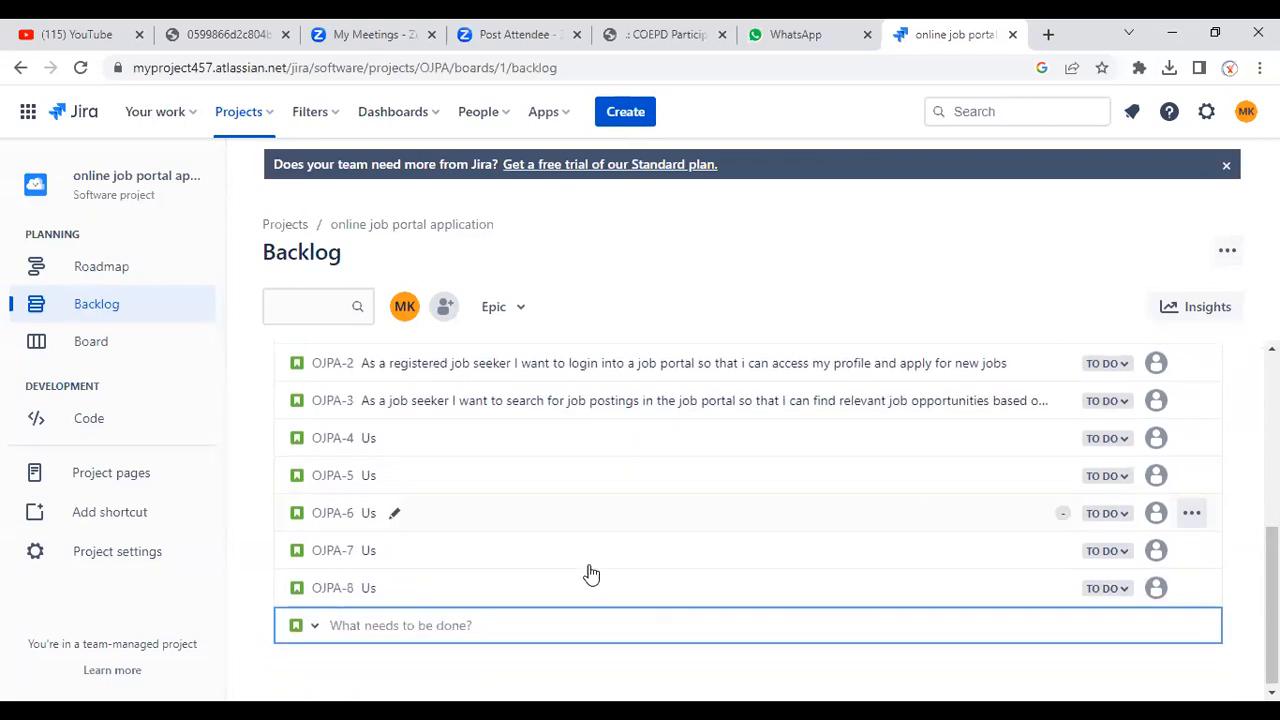
Close the empty inline create row and scroll back up the backlog.
scroll(590, 573, "up", 2)
scroll(590, 573, "down", 3)
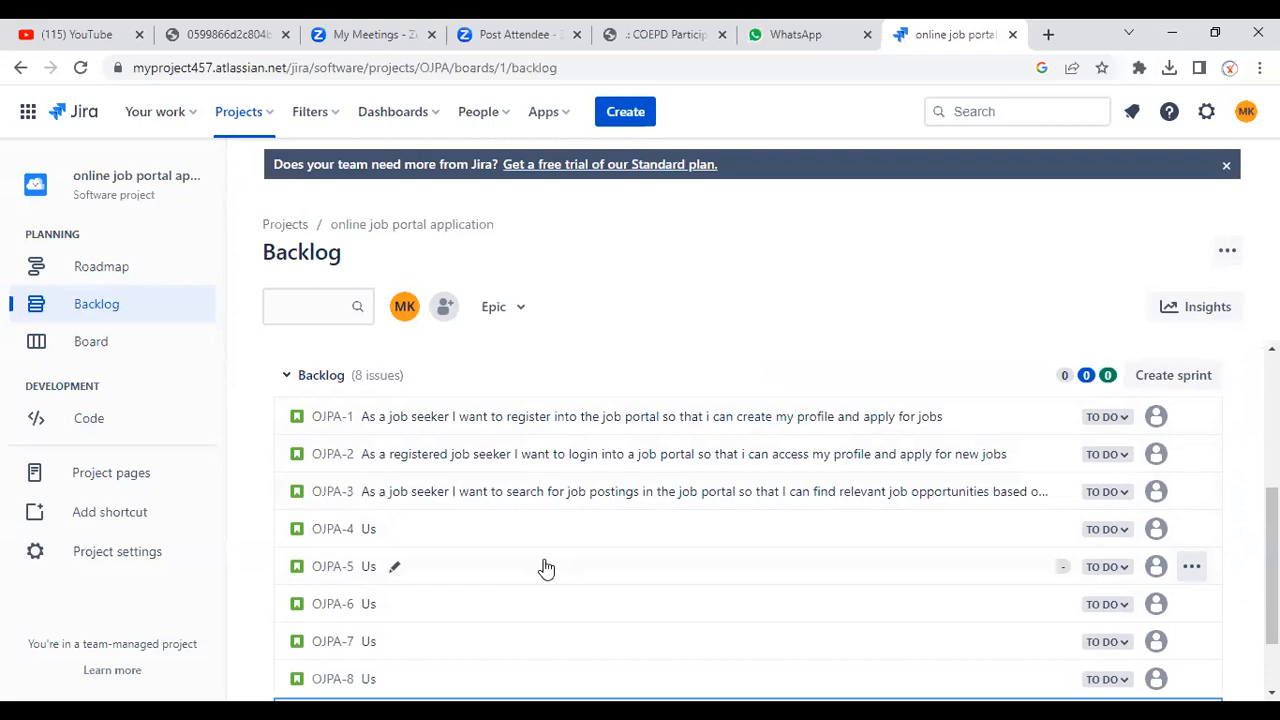
scroll(543, 565, "down", 1)
scroll(540, 566, "up", 2)
scroll(540, 566, "down", 2)
scroll(540, 567, "up", 3)
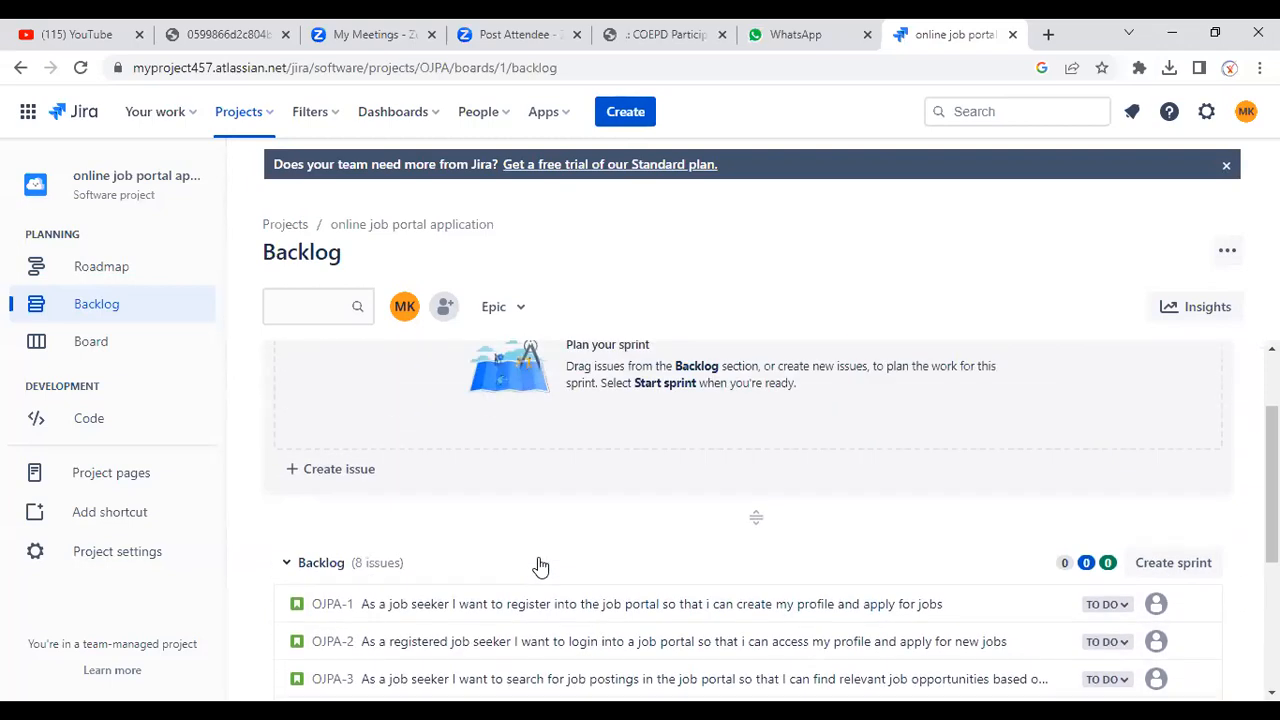
scroll(540, 567, "down", 1)
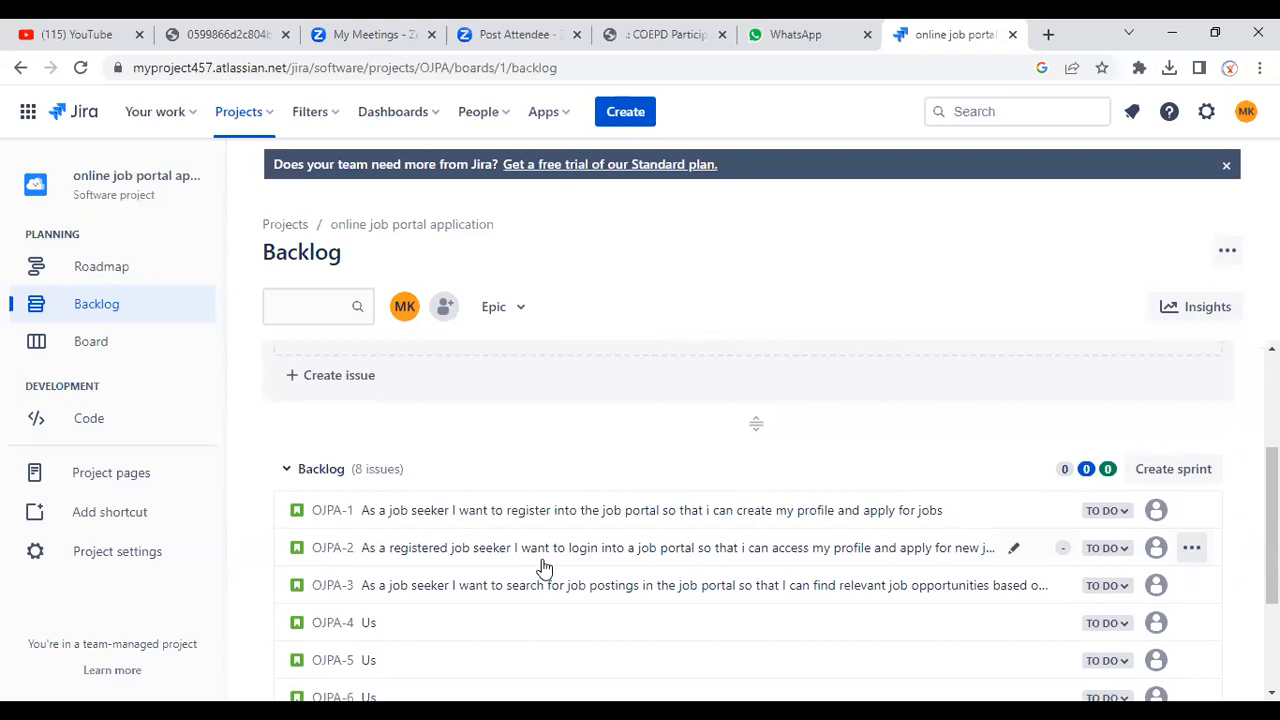
scroll(543, 567, "down", 2)
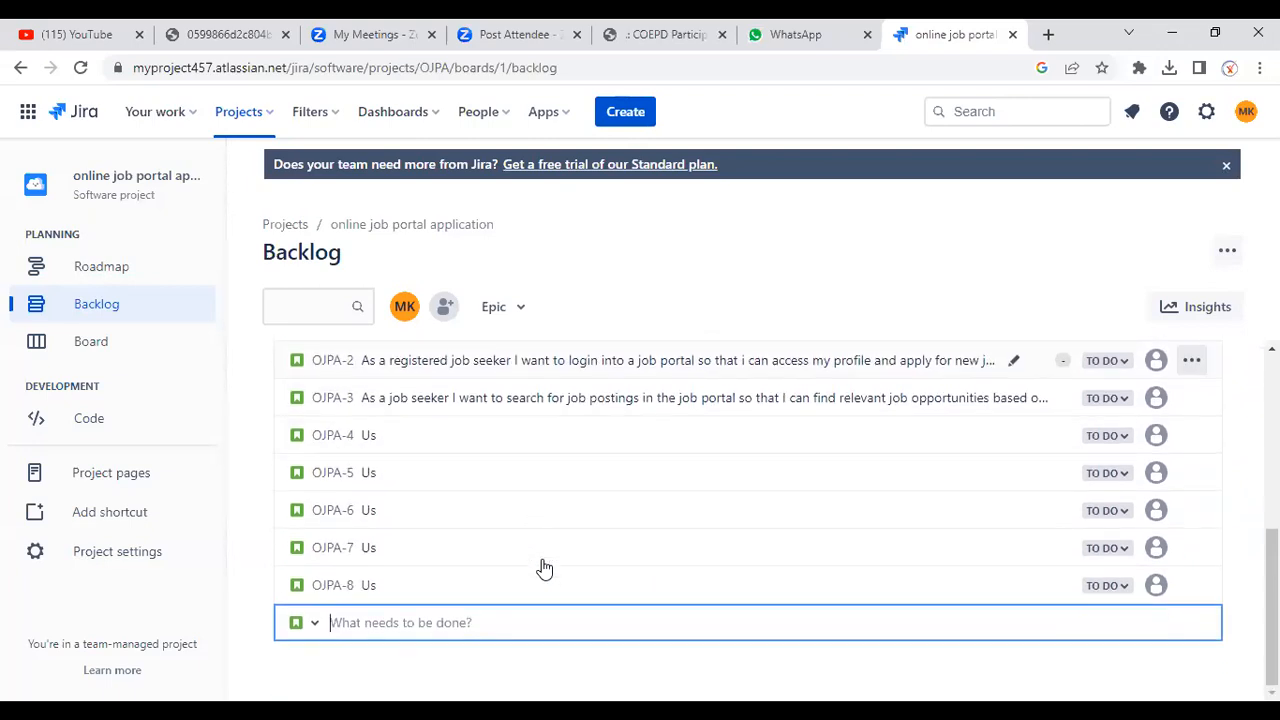
left_click(565, 677)
scroll(552, 600, "up", 1)
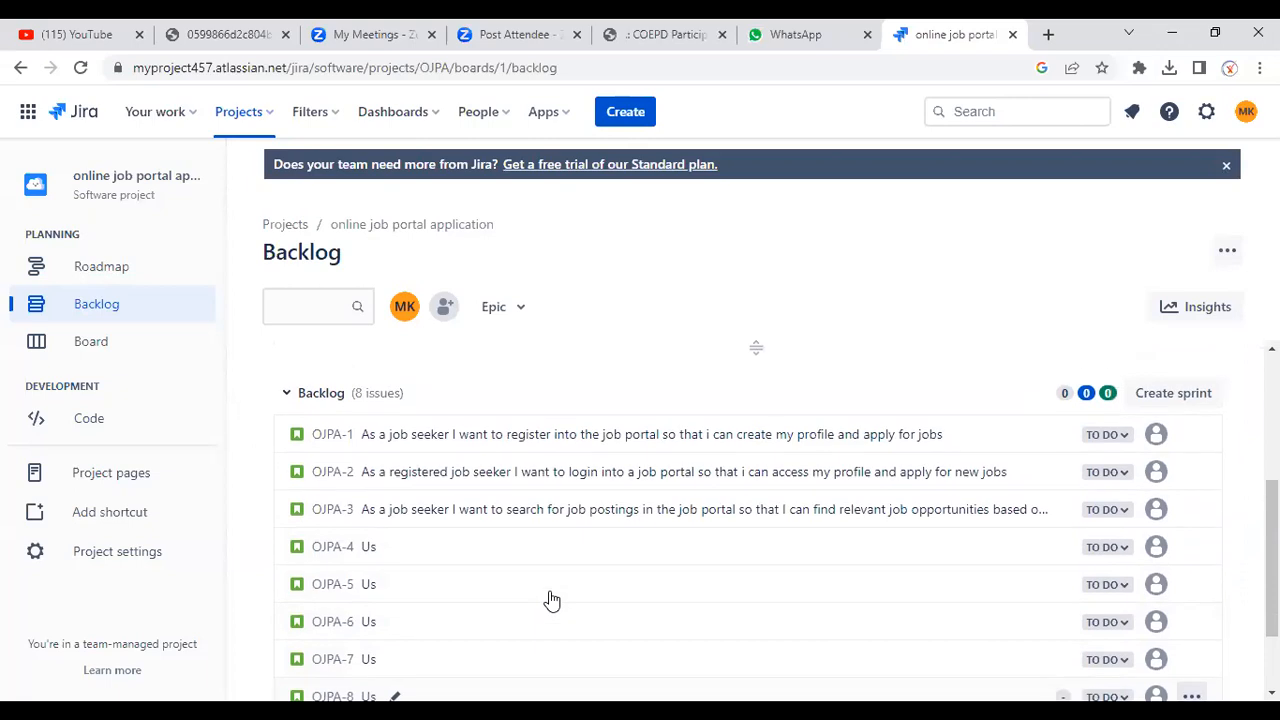
scroll(552, 600, "up", 1)
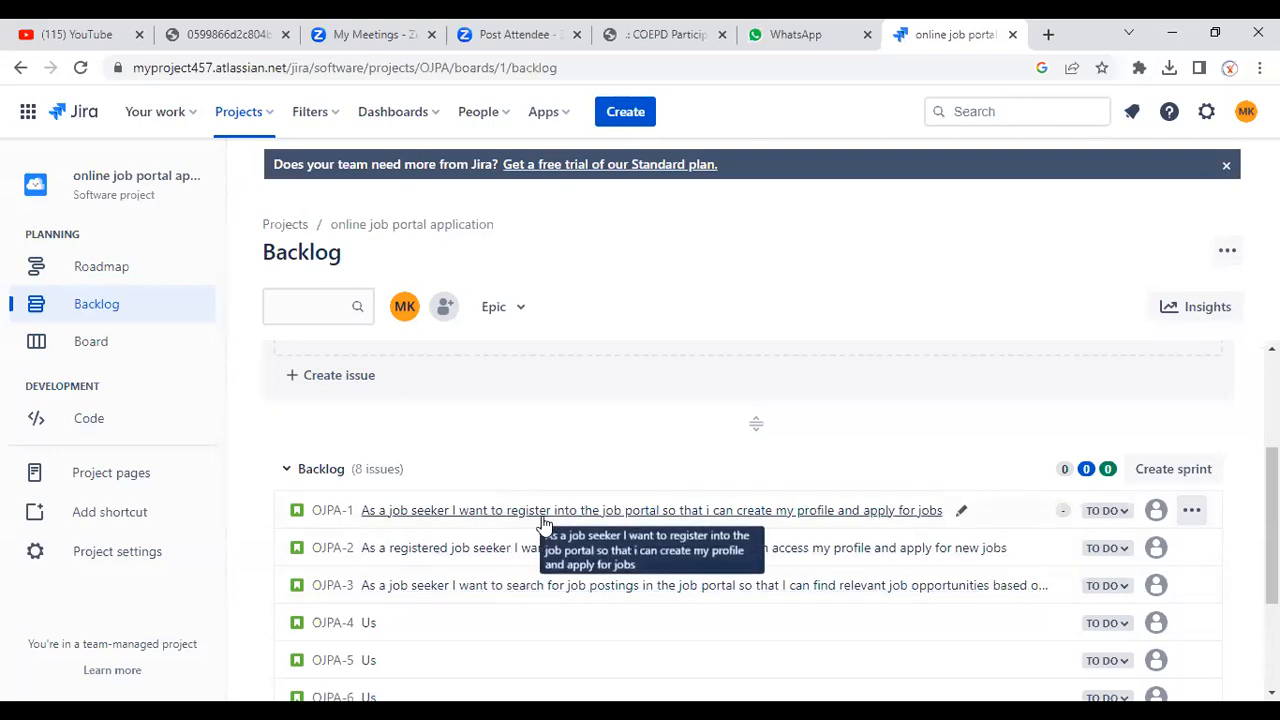
scroll(553, 520, "up", 1)
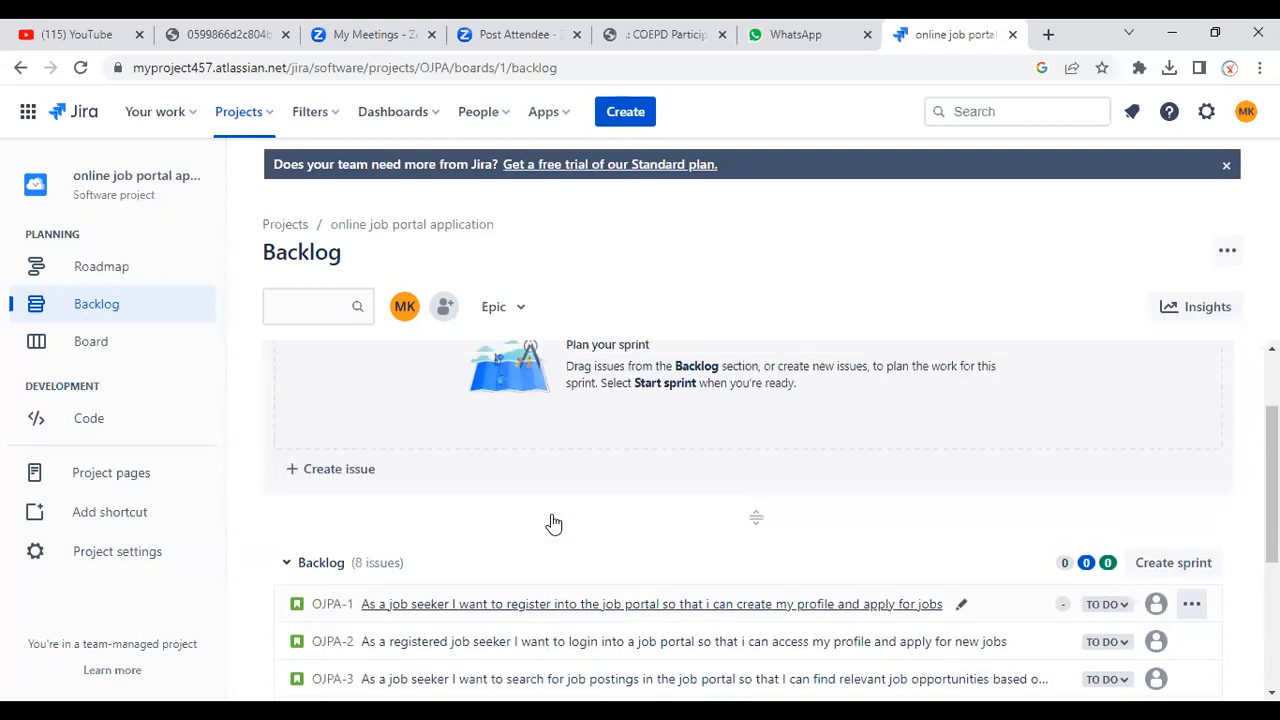
Drag OJPA-1, OJPA-2 and OJPA-3 into OJPA Sprint 1, then return all three to the backlog.
left_click_drag(558, 608, 564, 412)
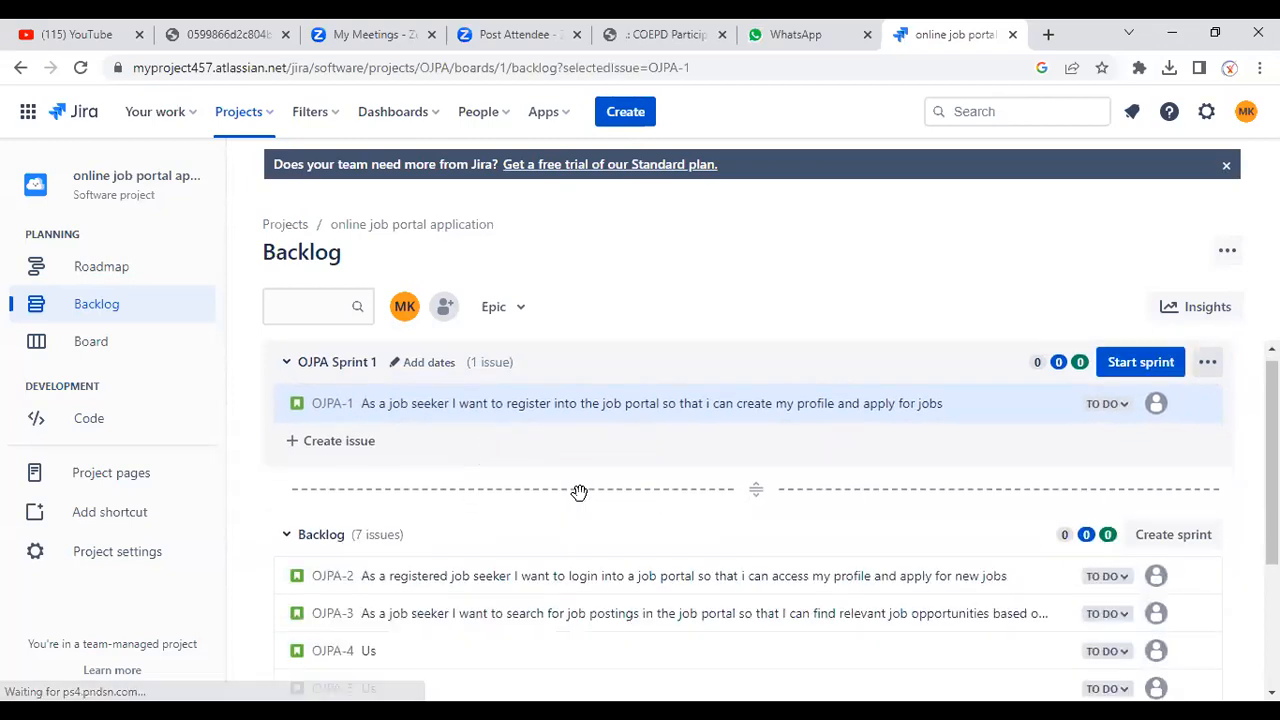
left_click_drag(559, 550, 565, 440)
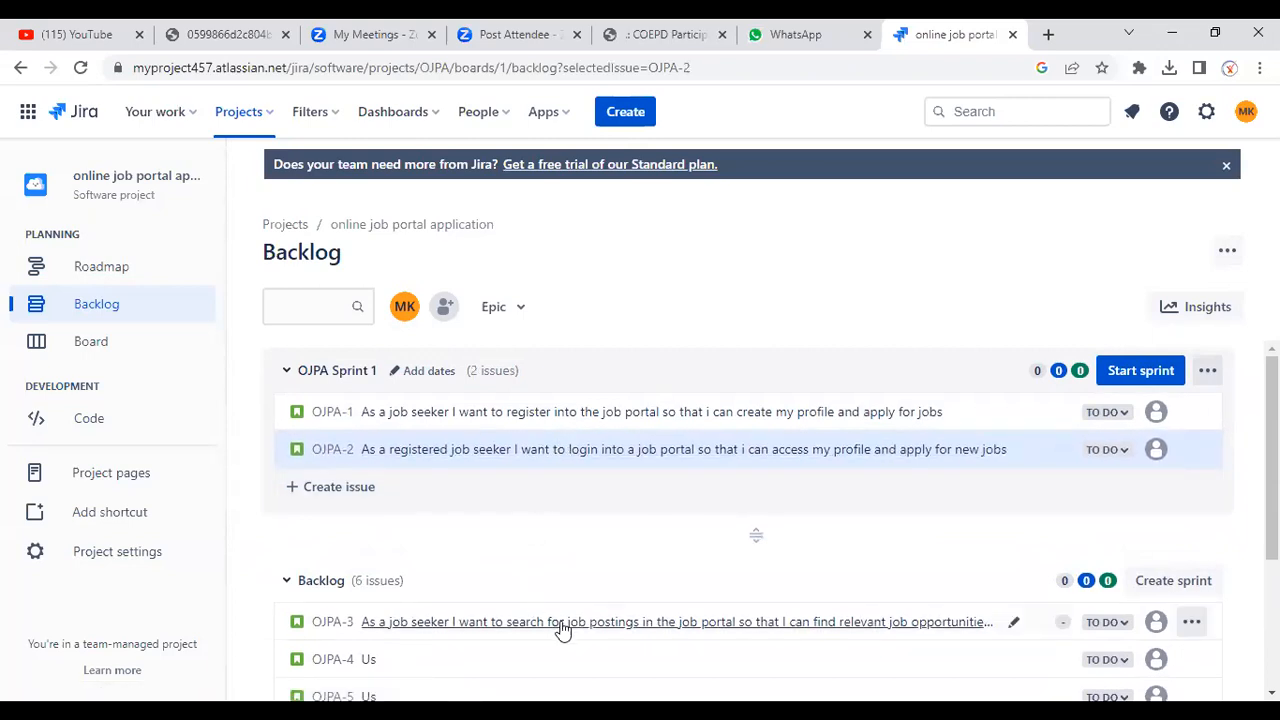
left_click_drag(566, 624, 567, 482)
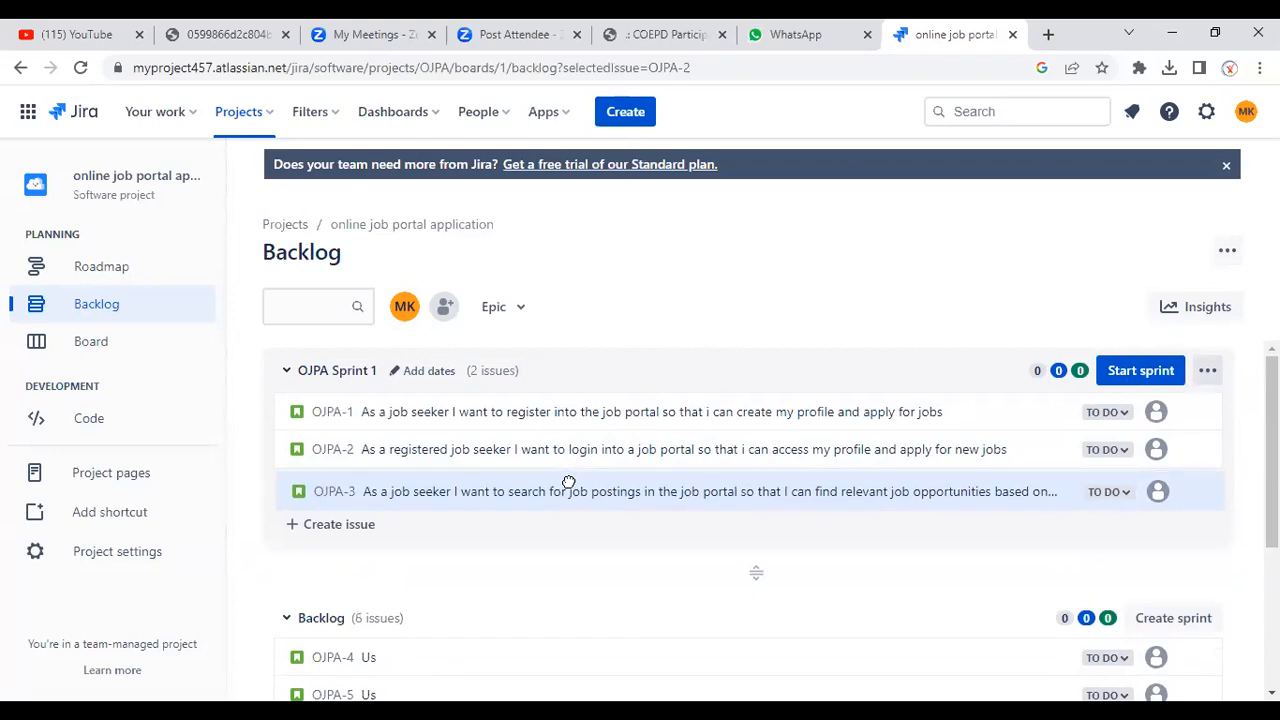
left_click_drag(578, 490, 574, 646)
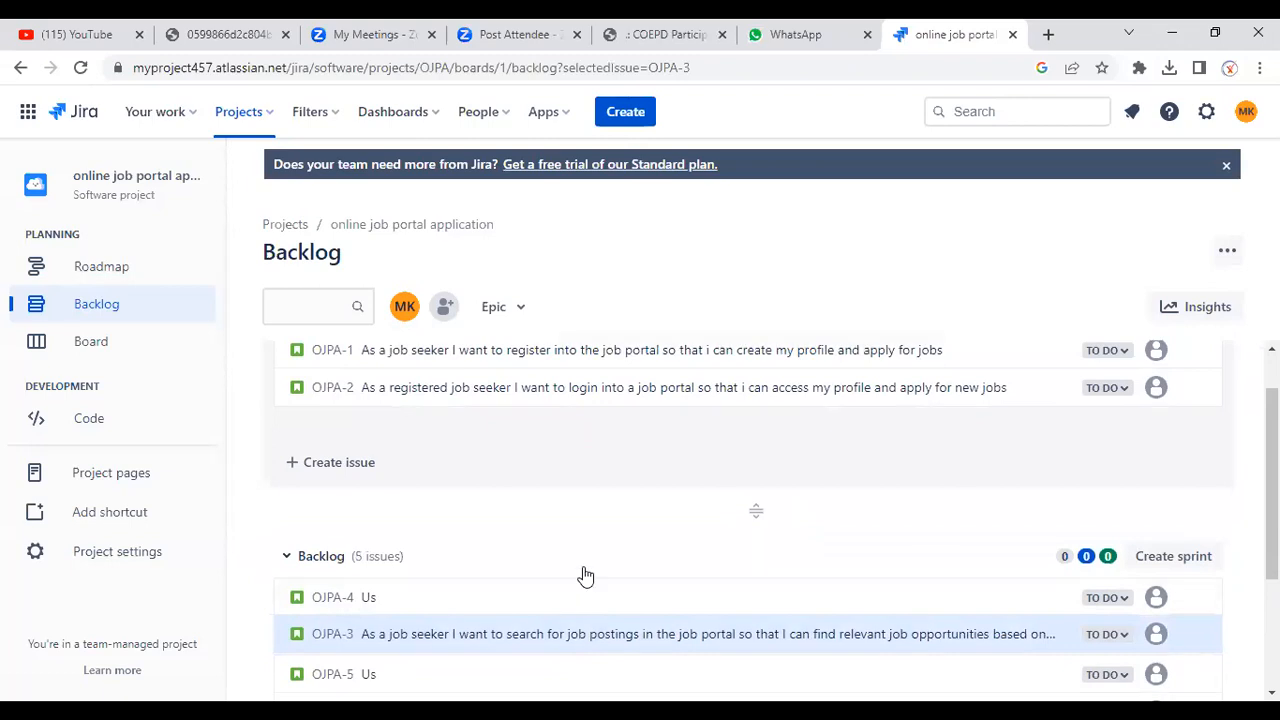
left_click_drag(603, 390, 607, 570)
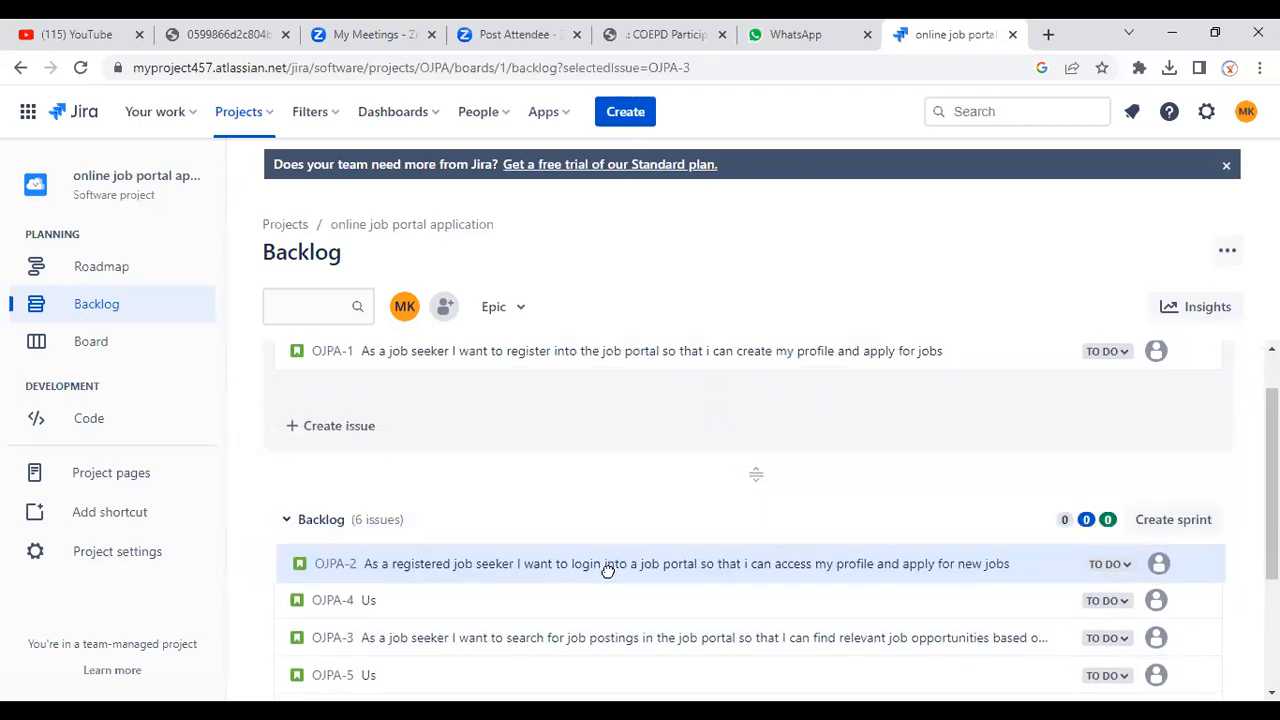
left_click_drag(628, 351, 628, 557)
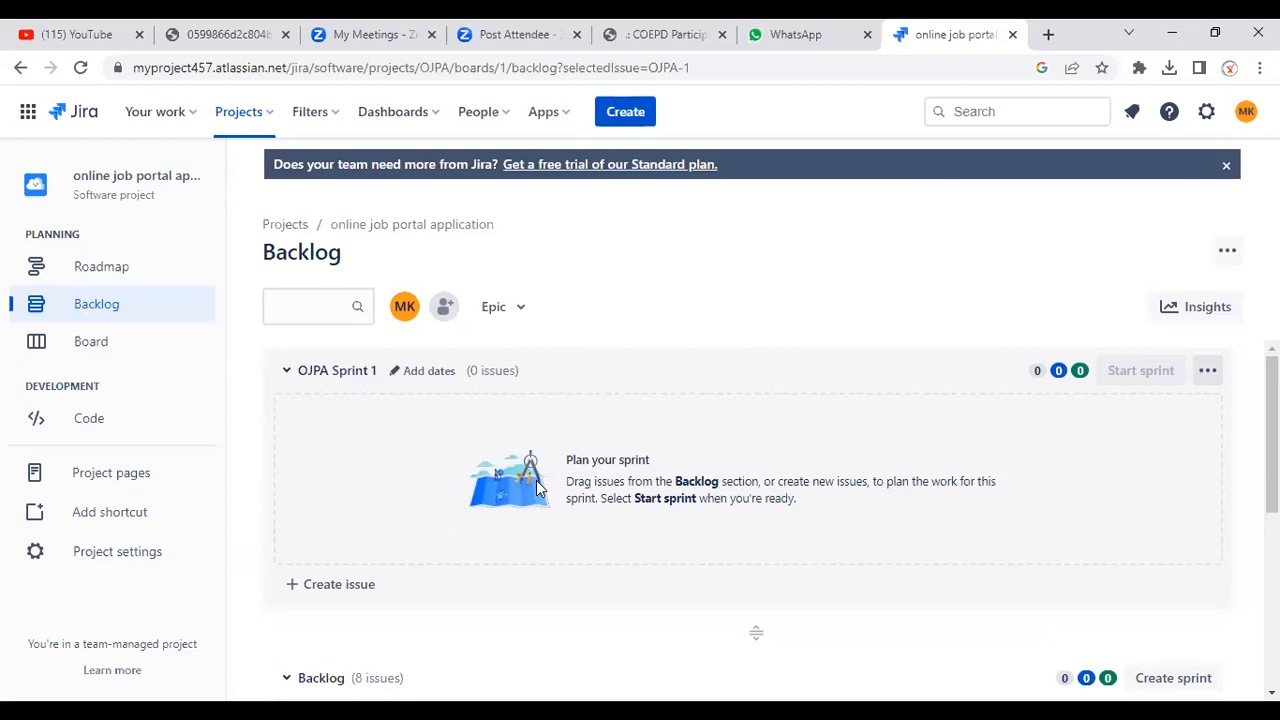
scroll(697, 556, "down", 3)
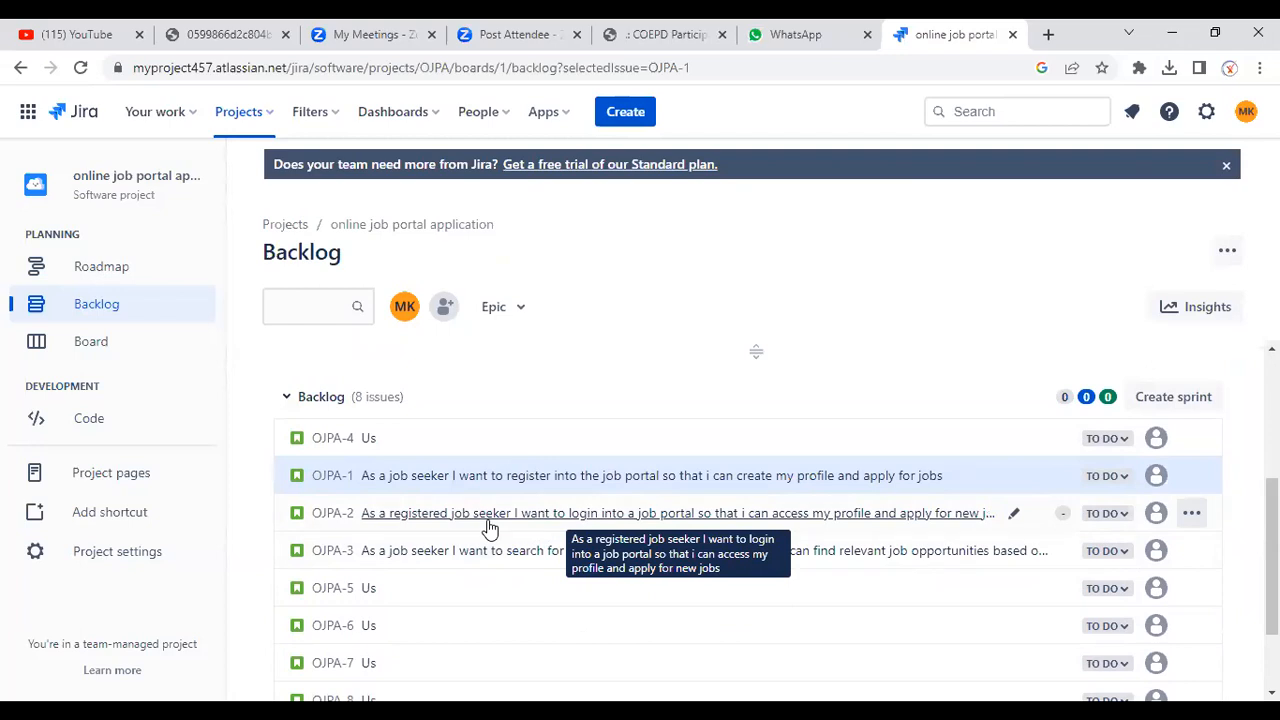
scroll(488, 527, "up", 2)
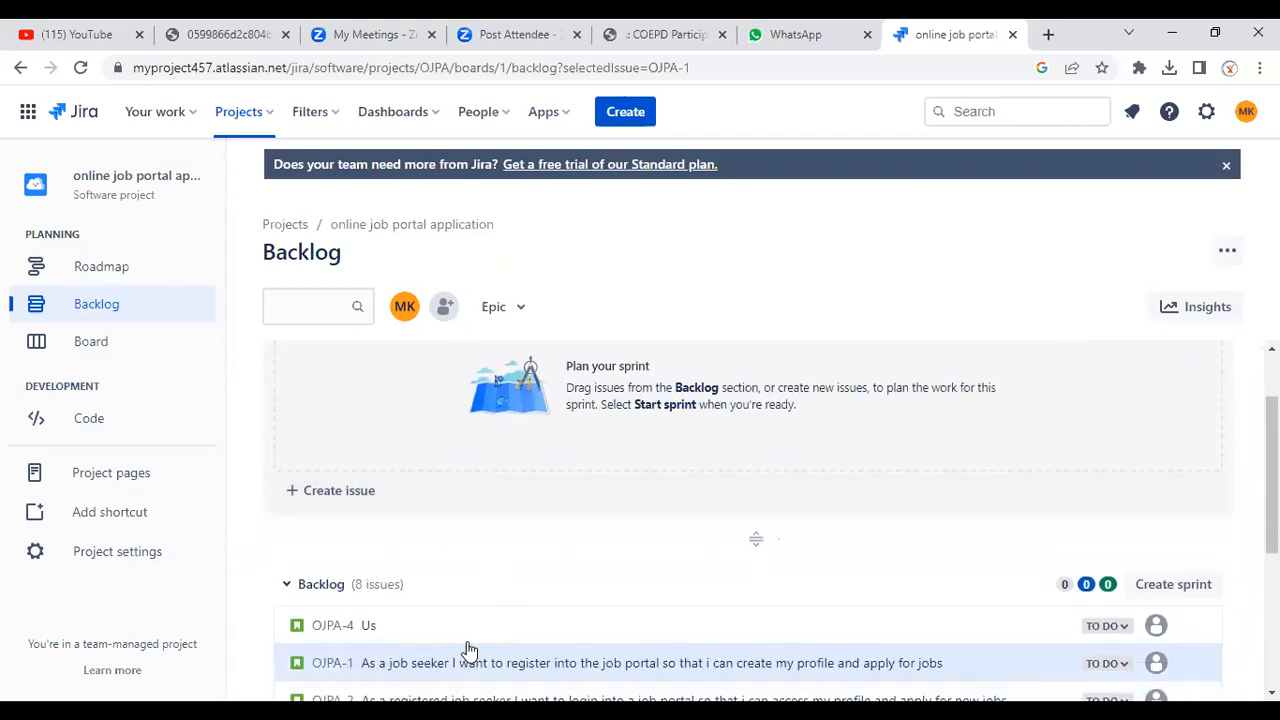
scroll(470, 650, "down", 1)
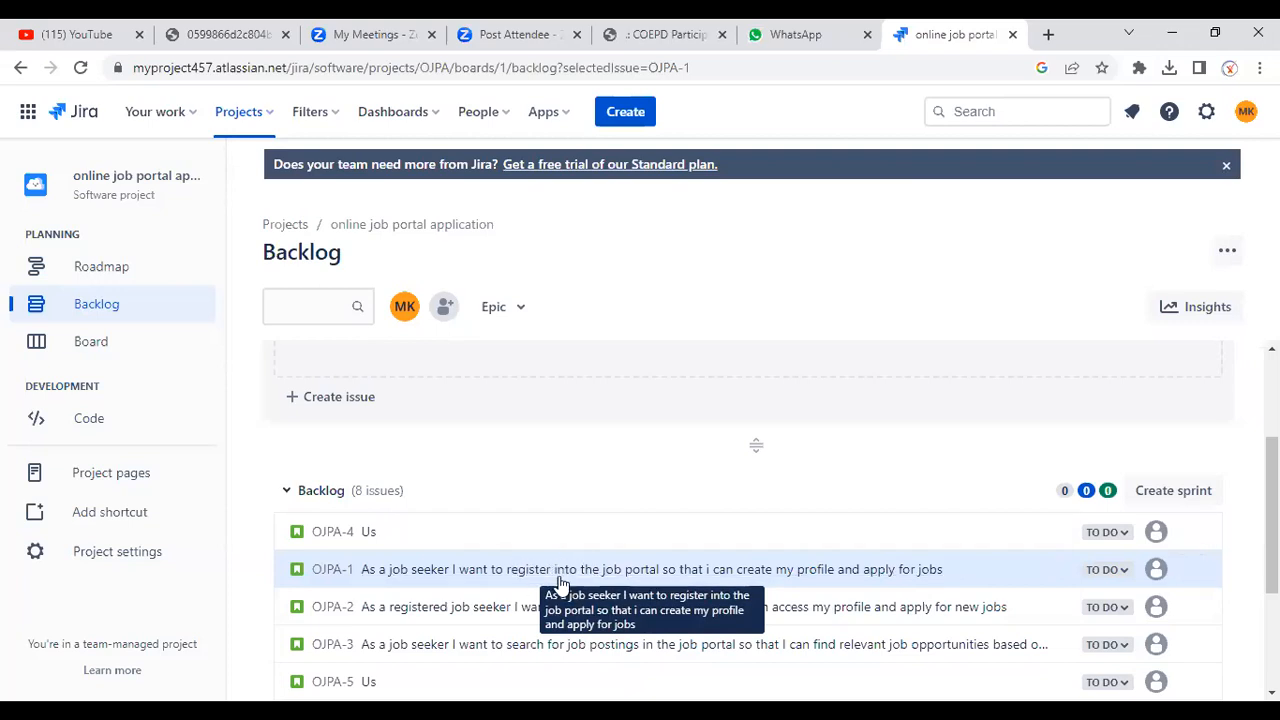
left_click_drag(541, 575, 546, 420)
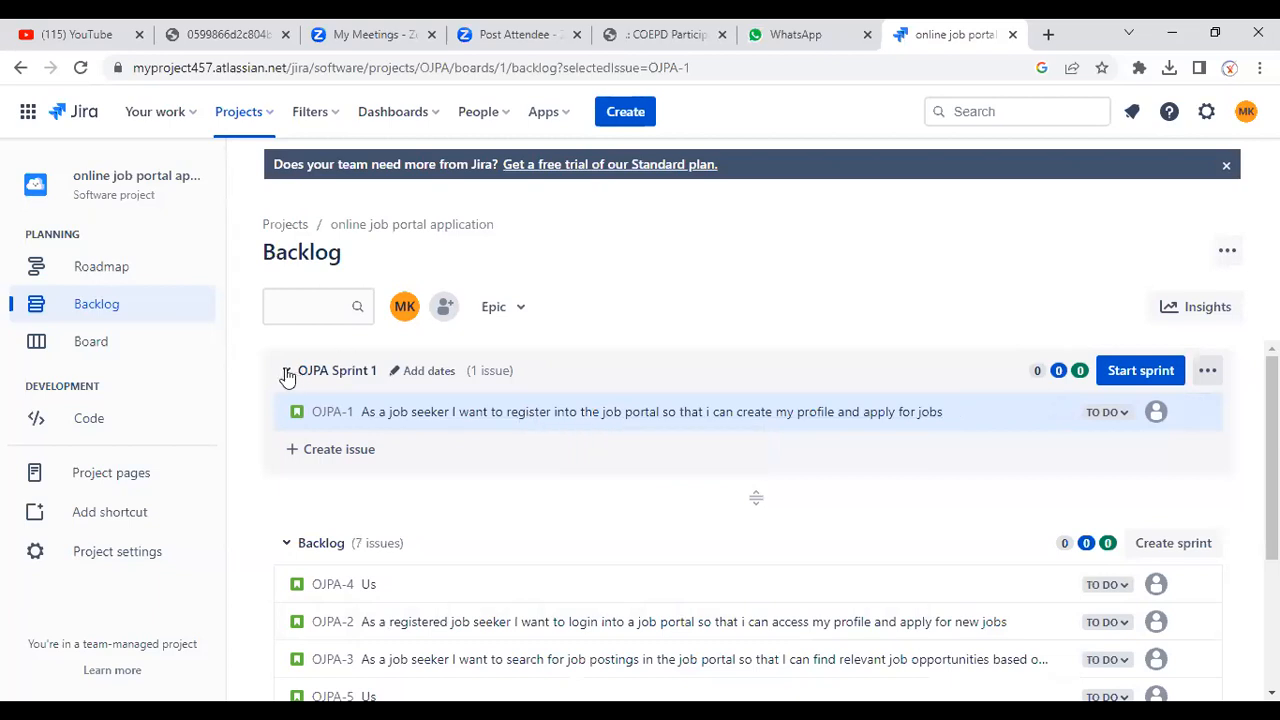
left_click_drag(553, 424, 577, 551)
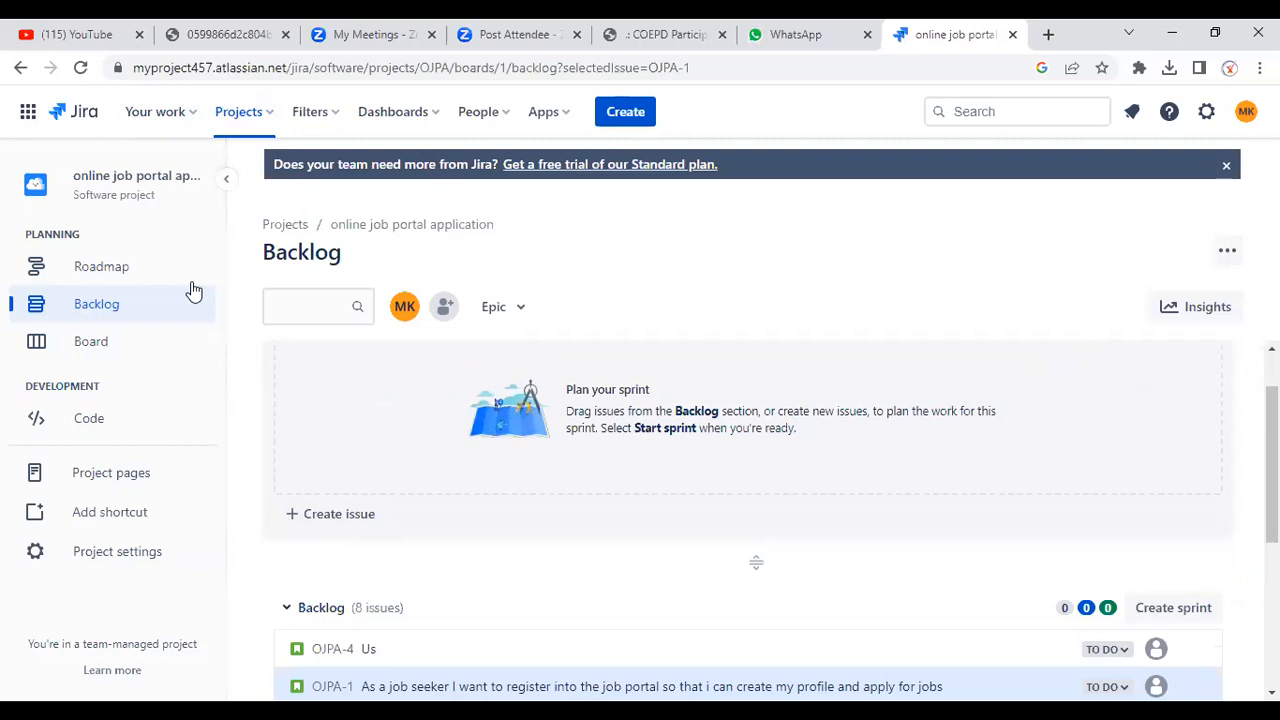
scroll(523, 403, "up", 1)
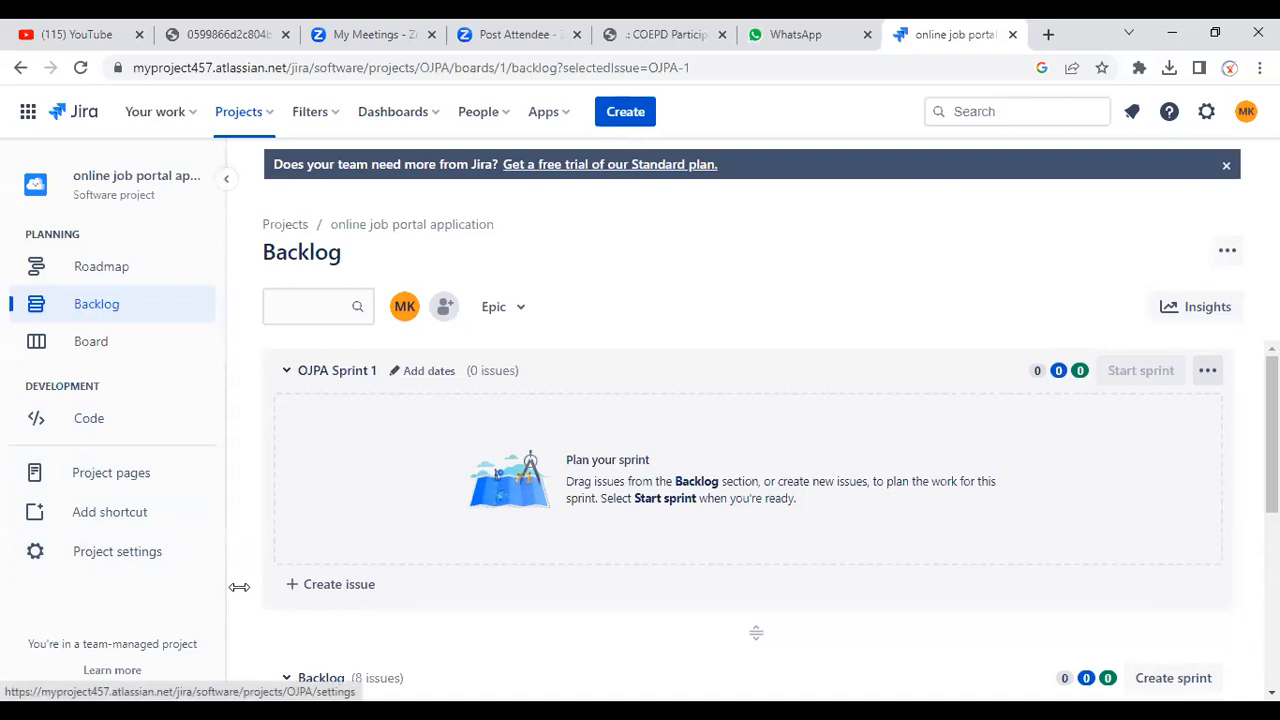
scroll(429, 629, "down", 3)
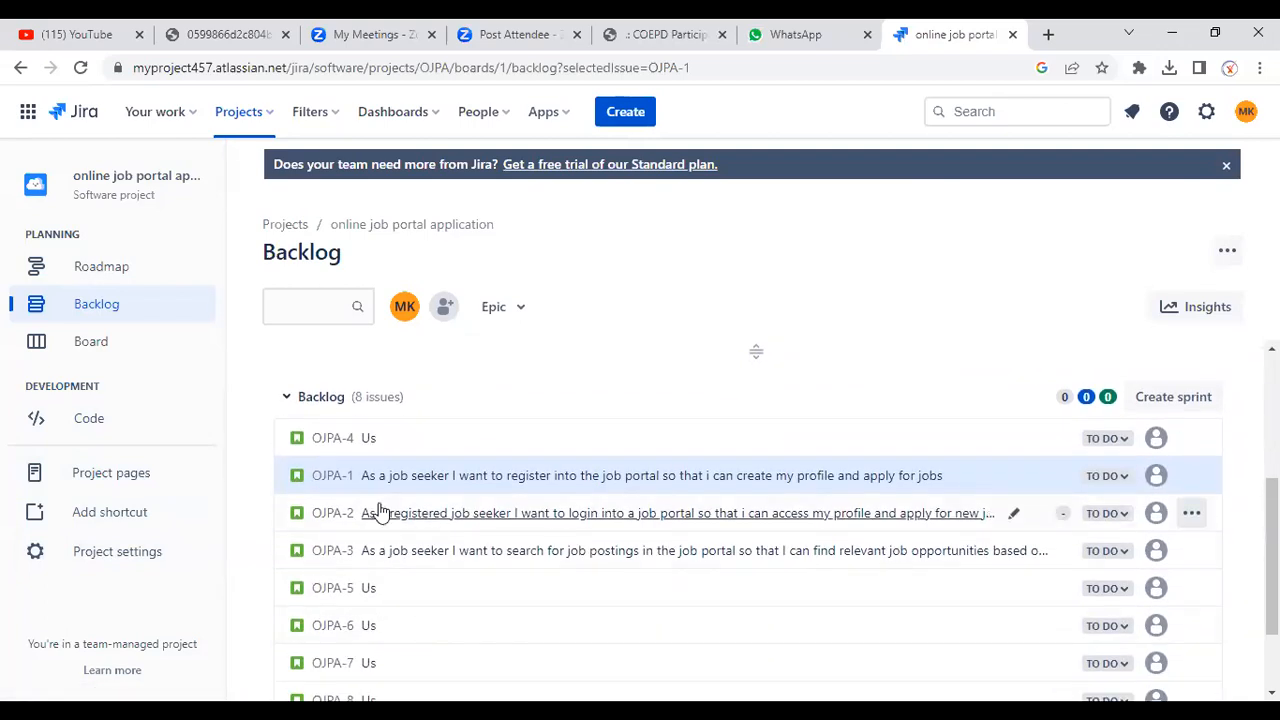
scroll(380, 509, "up", 1)
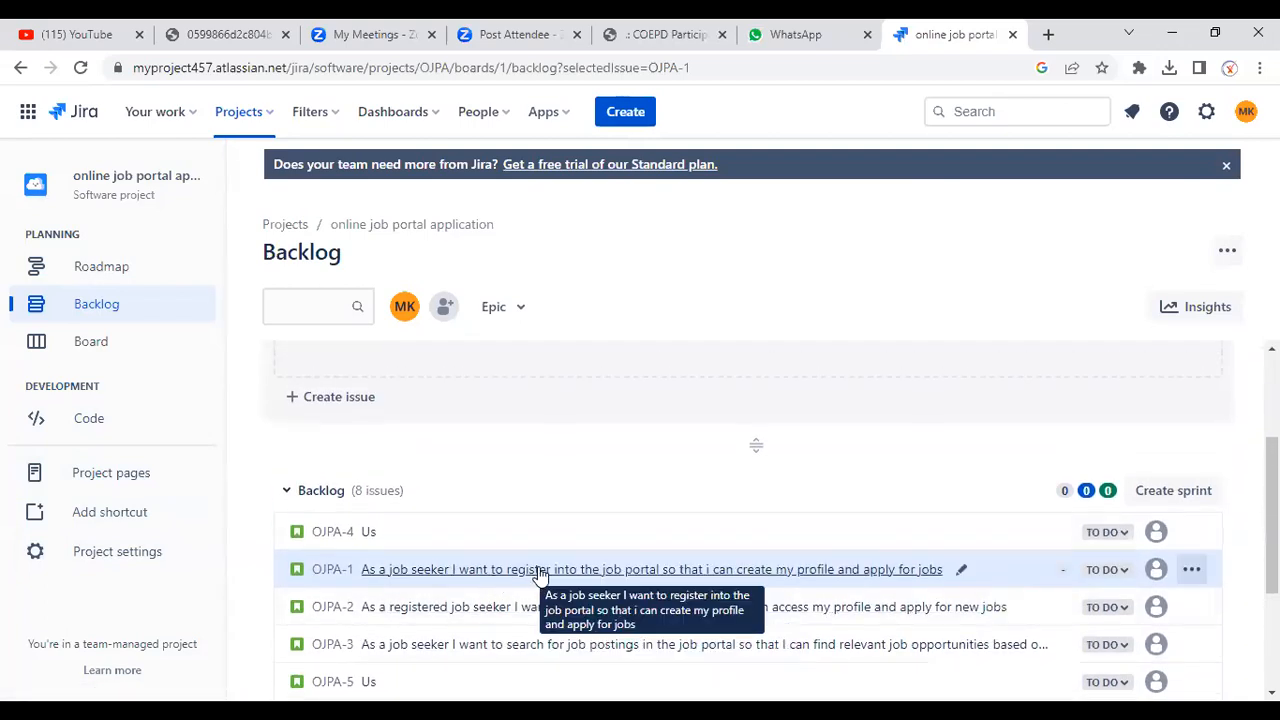
left_click_drag(540, 577, 540, 384)
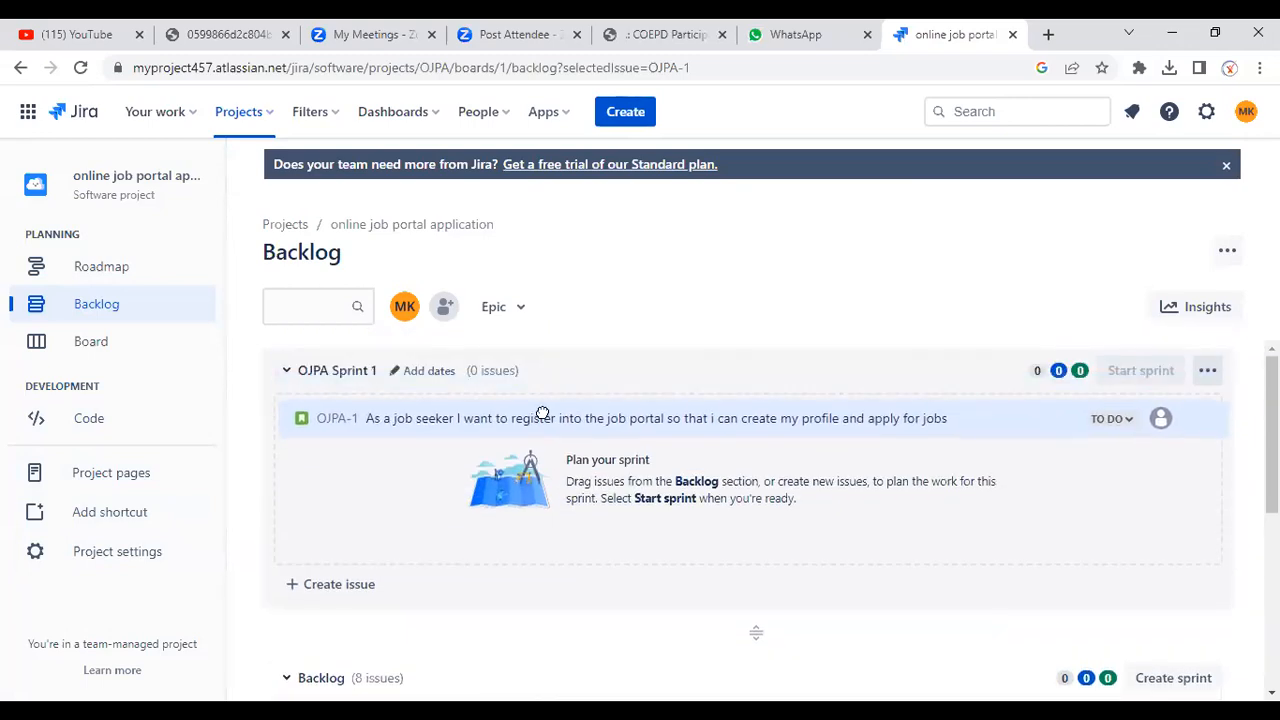
Drag OJPA-2 and OJPA-3 into OJPA Sprint 1 alongside OJPA-1.
left_click_drag(491, 626, 484, 418)
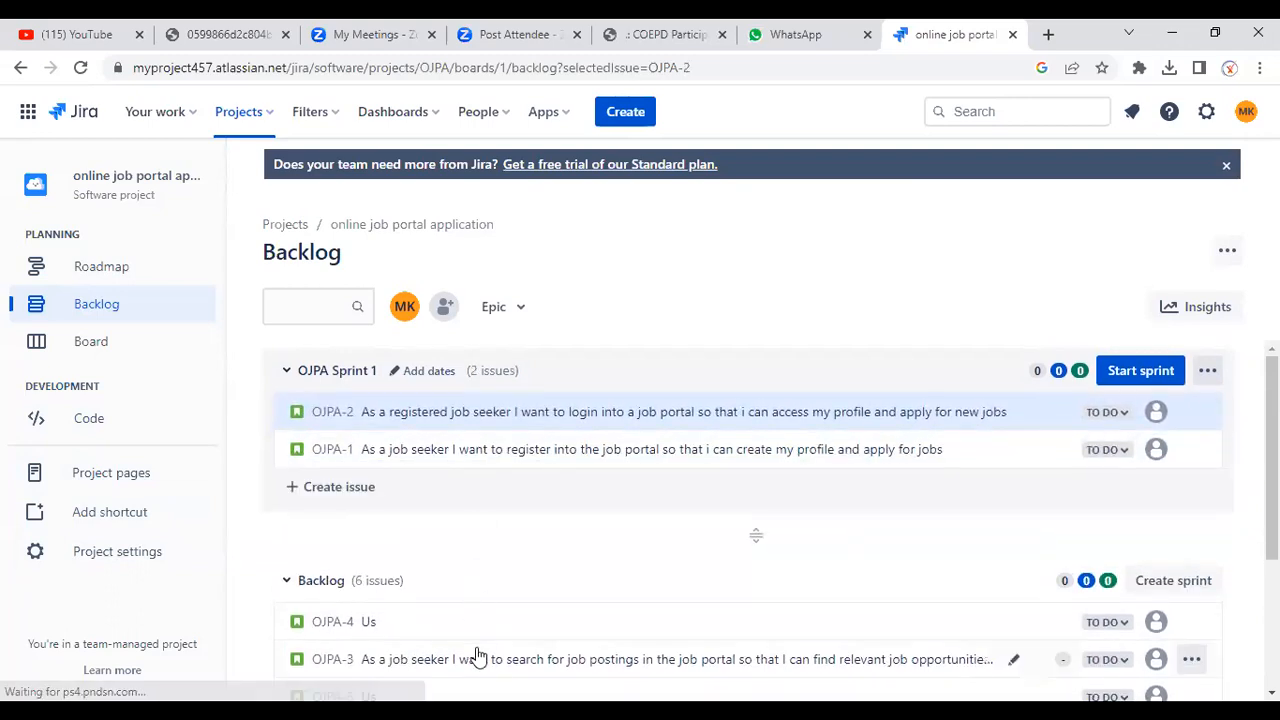
left_click_drag(491, 668, 491, 479)
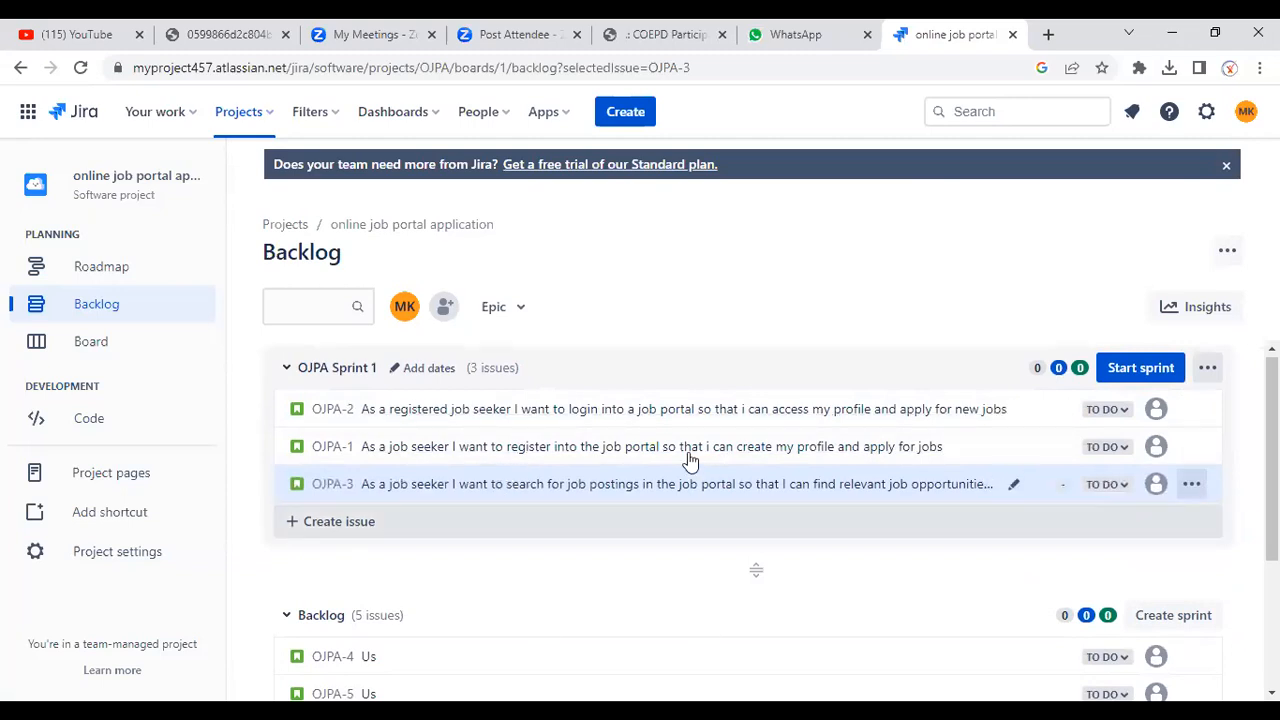
Turn on the Epic side panel in the backlog.
left_click(520, 312)
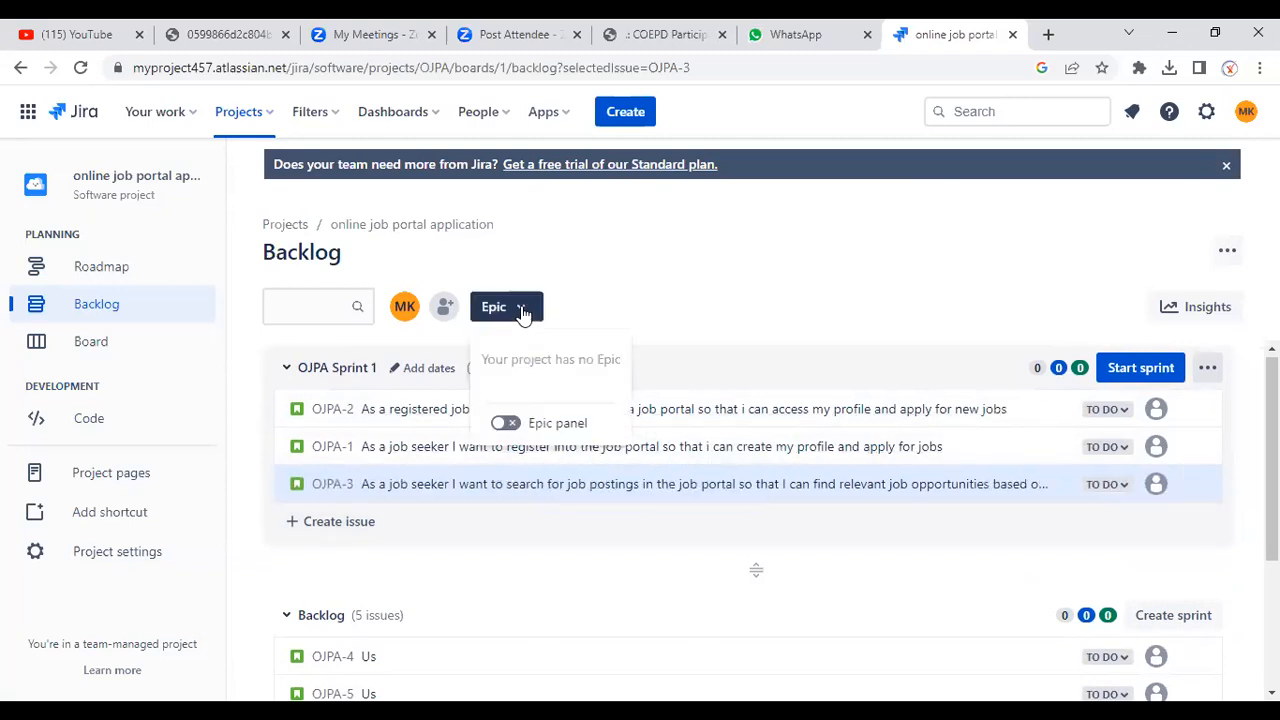
left_click(507, 423)
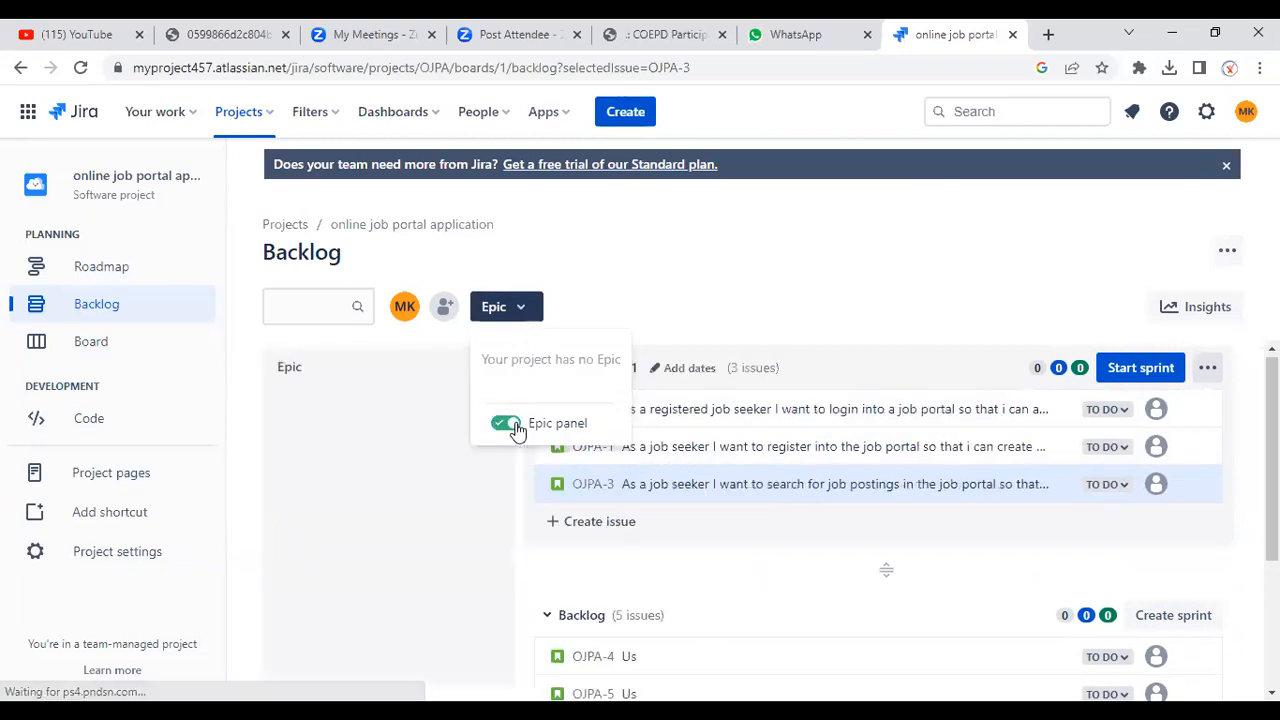
left_click(665, 301)
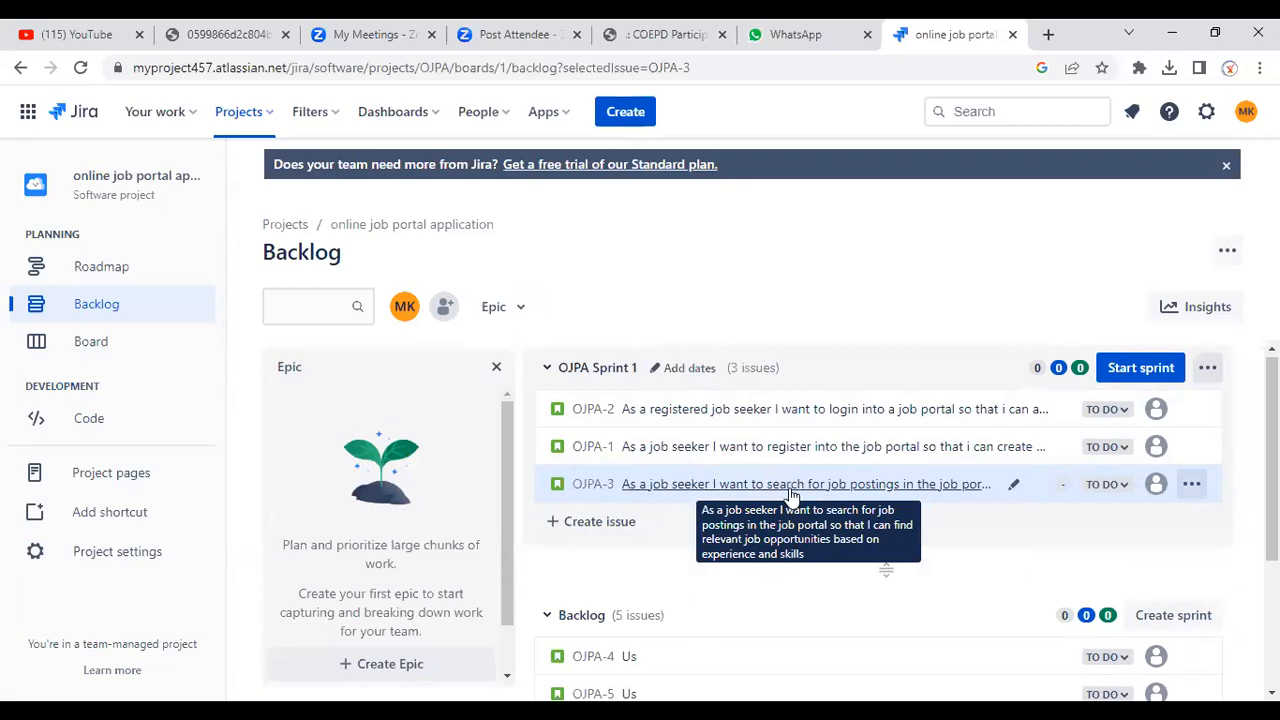
scroll(398, 560, "down", 1)
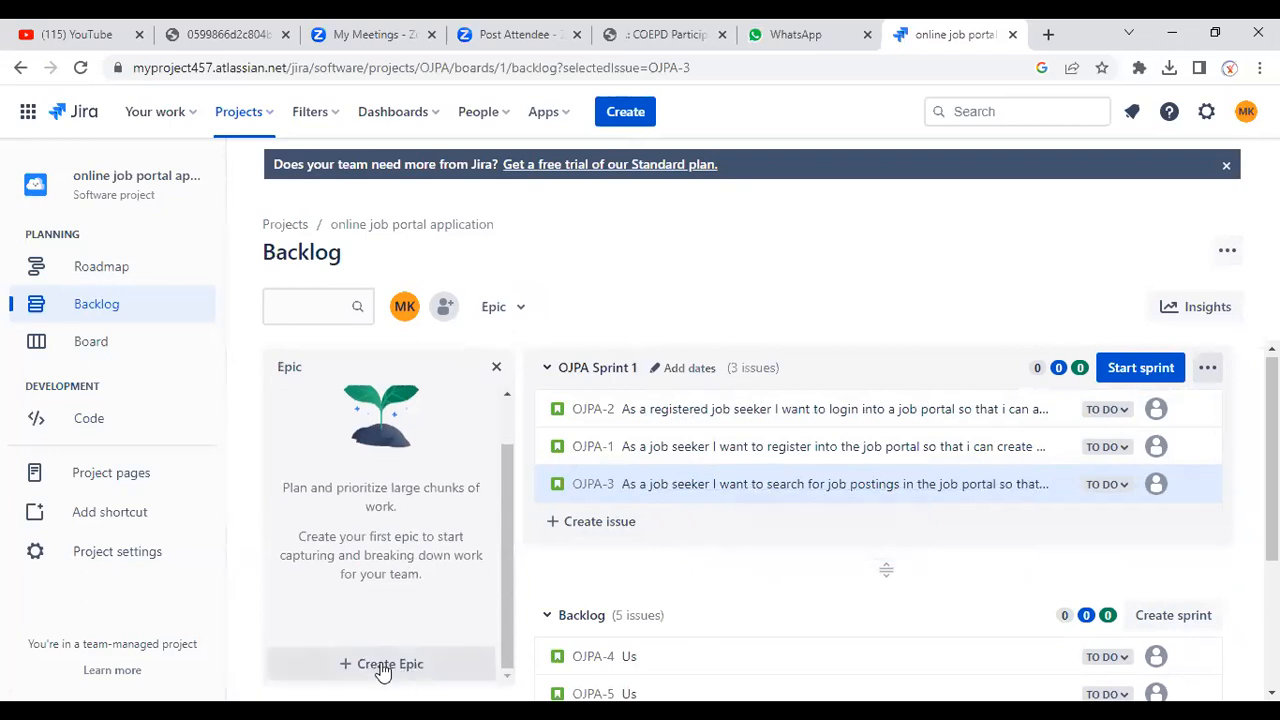
Create epics Register, Login and Search, close the panel, and open Start Sprint for OJPA Sprint 1.
left_click(383, 668)
type("Register")
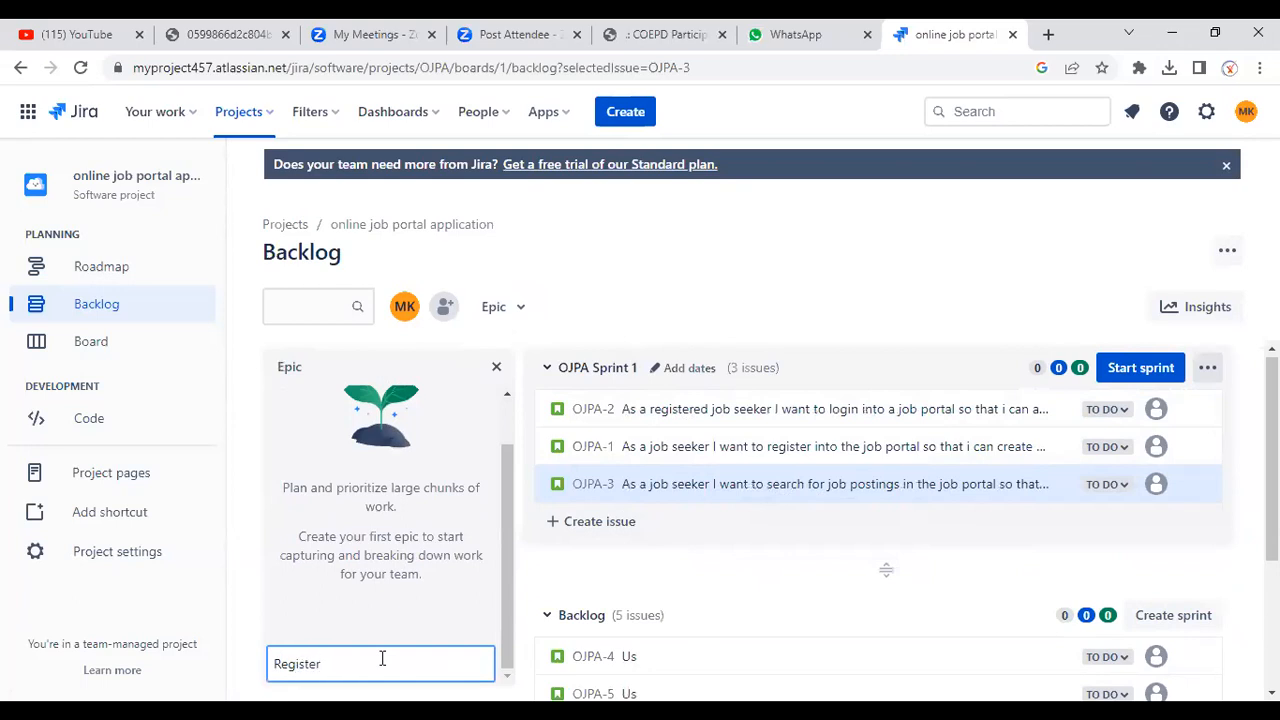
key("Return")
type("Login")
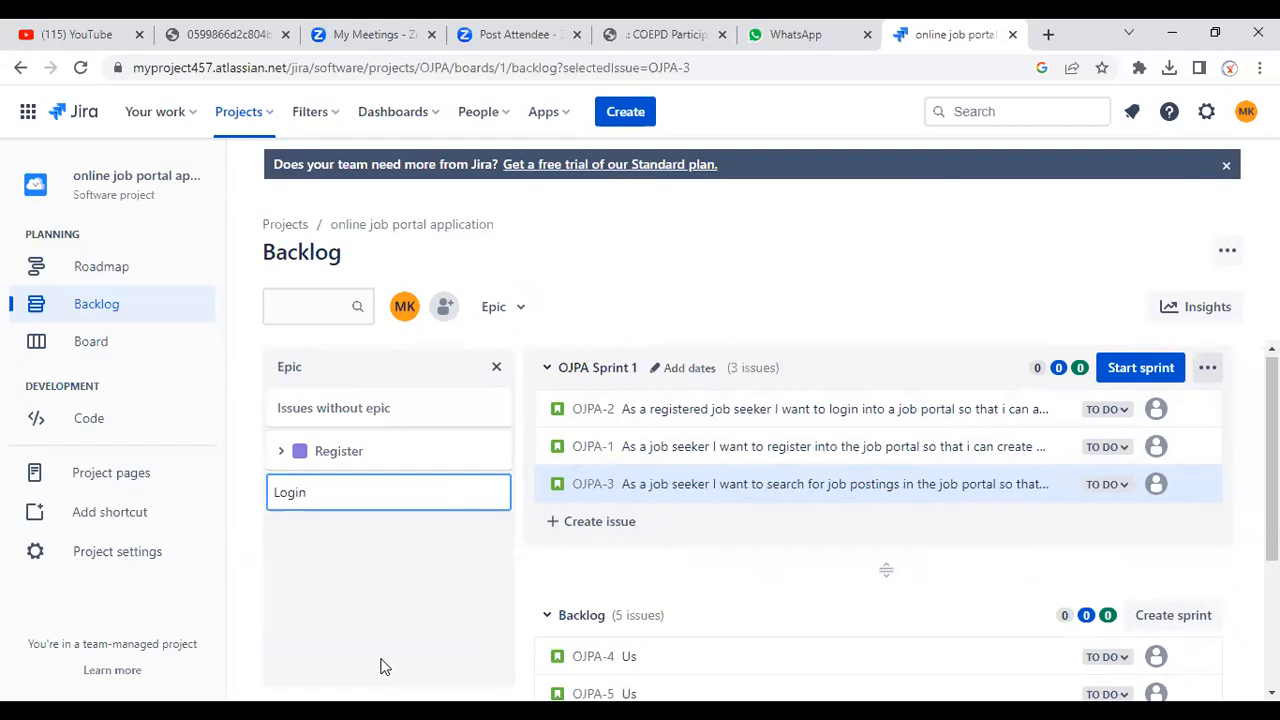
key("Return")
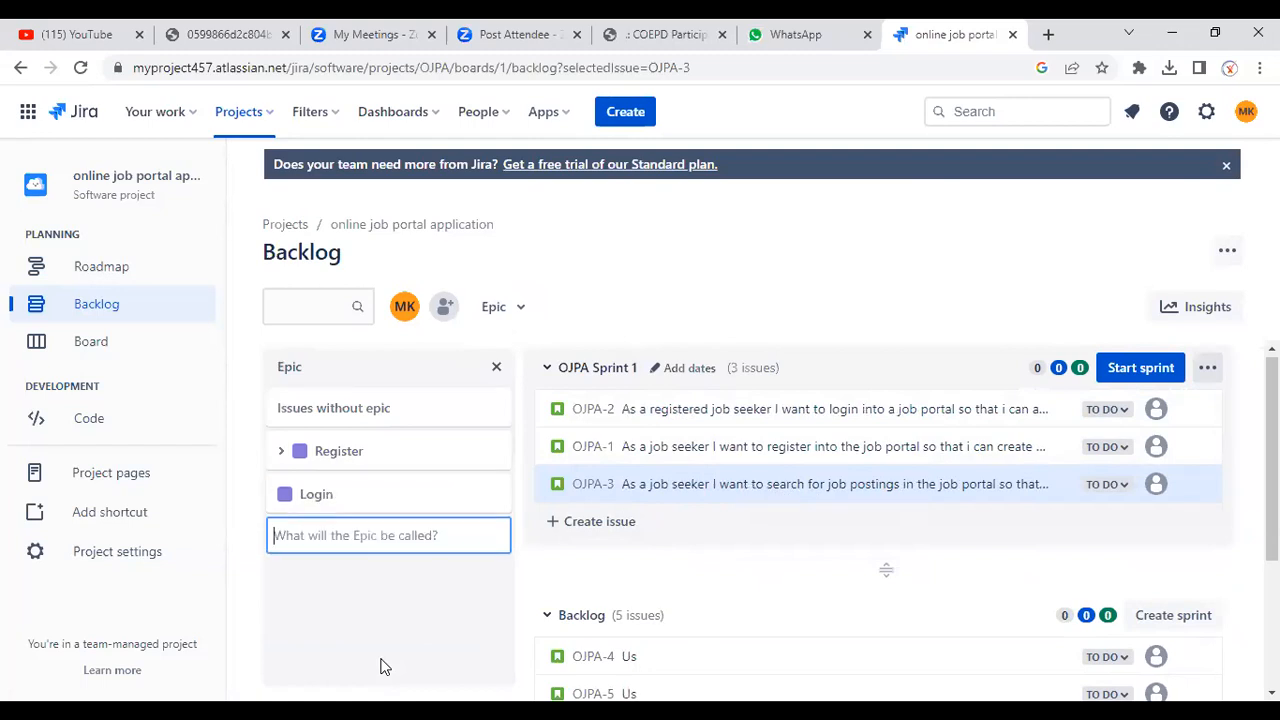
type("Search")
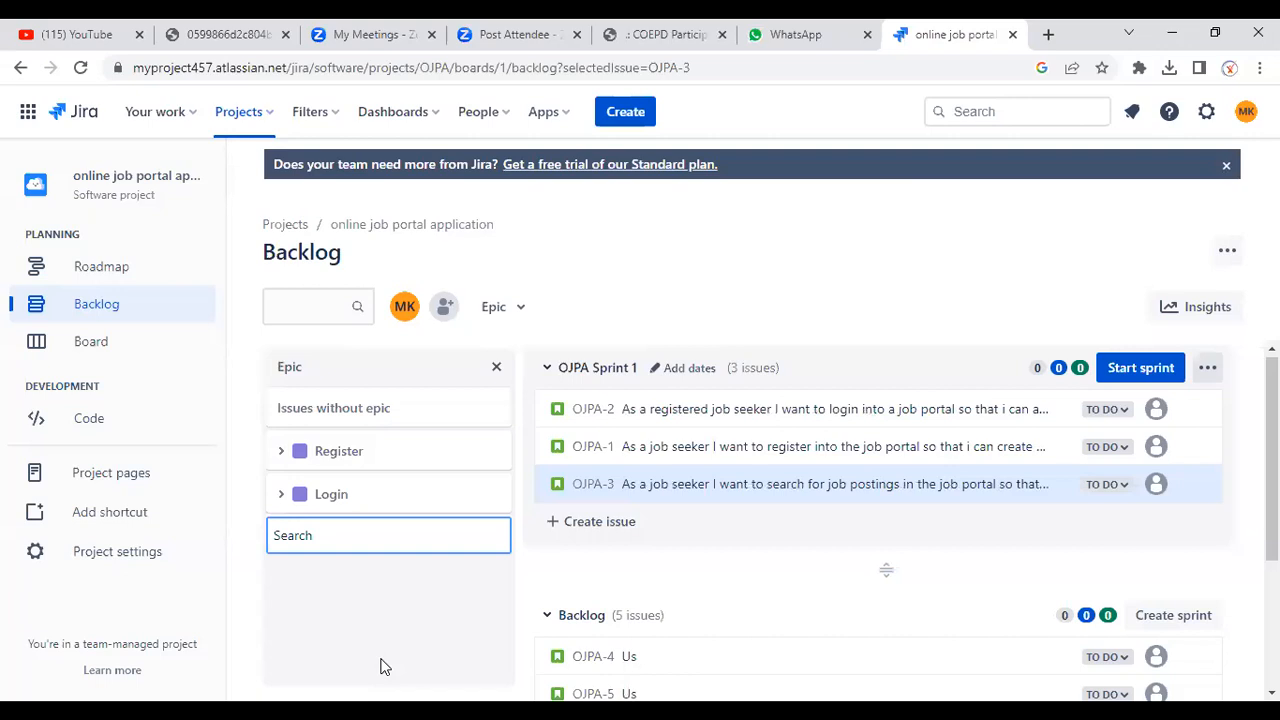
key("Return")
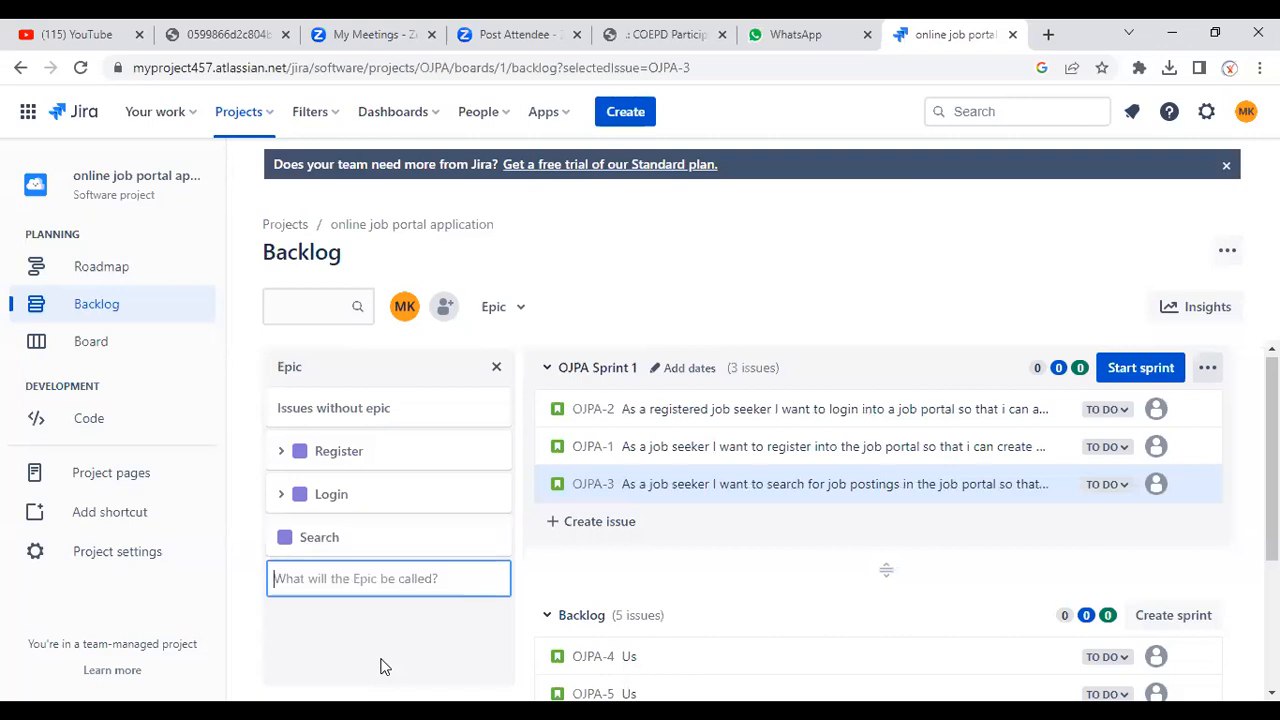
left_click(496, 367)
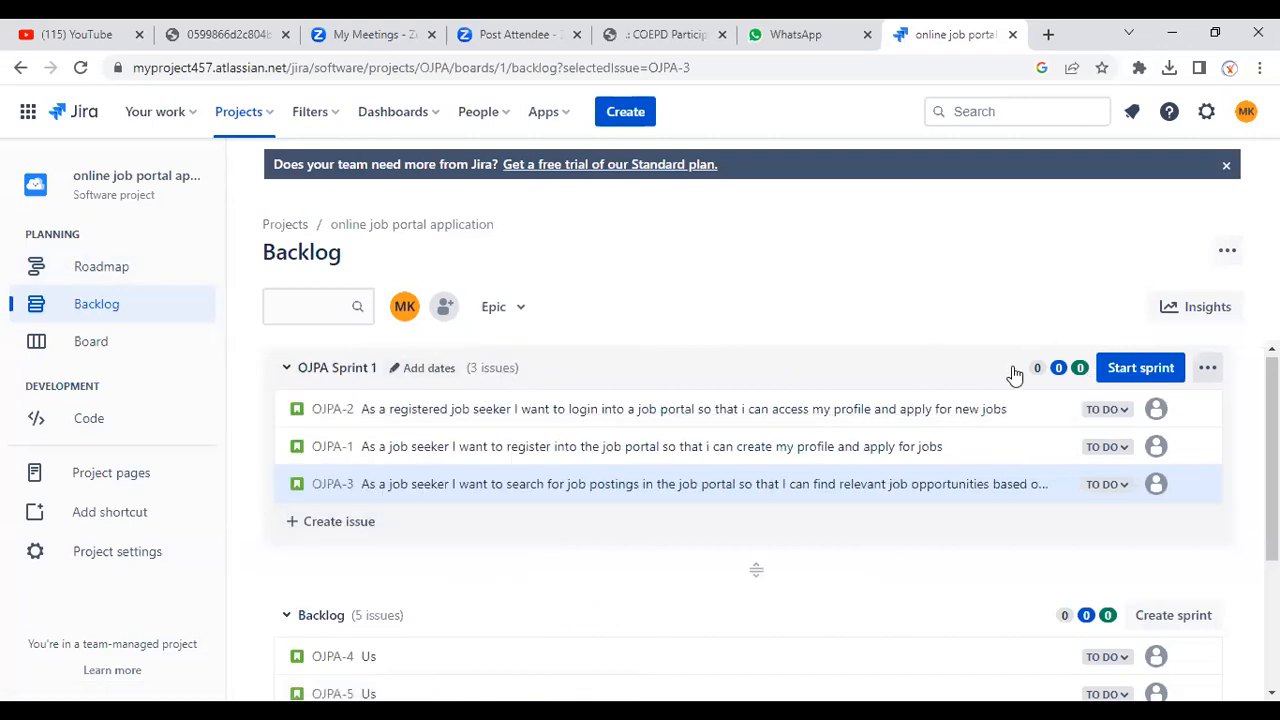
left_click(1127, 370)
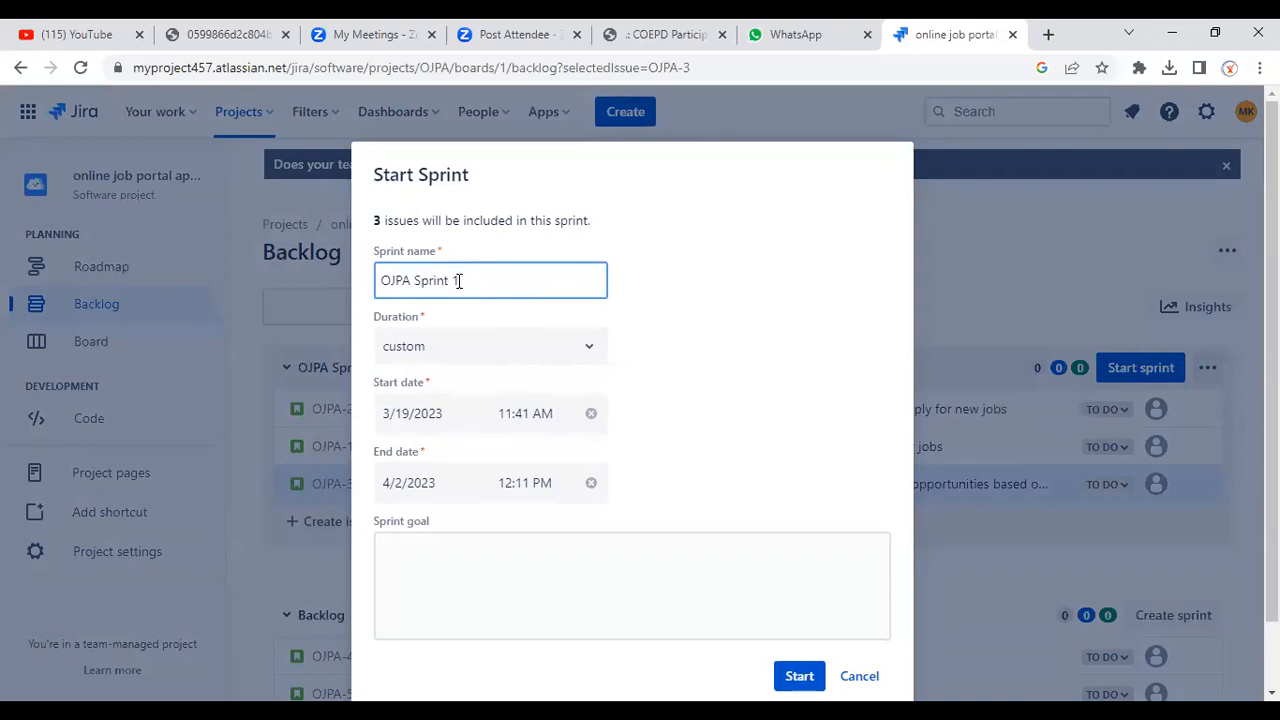
Set the sprint duration to custom with start date 3/19/2023 and end date 4/2/2023.
left_click(430, 347)
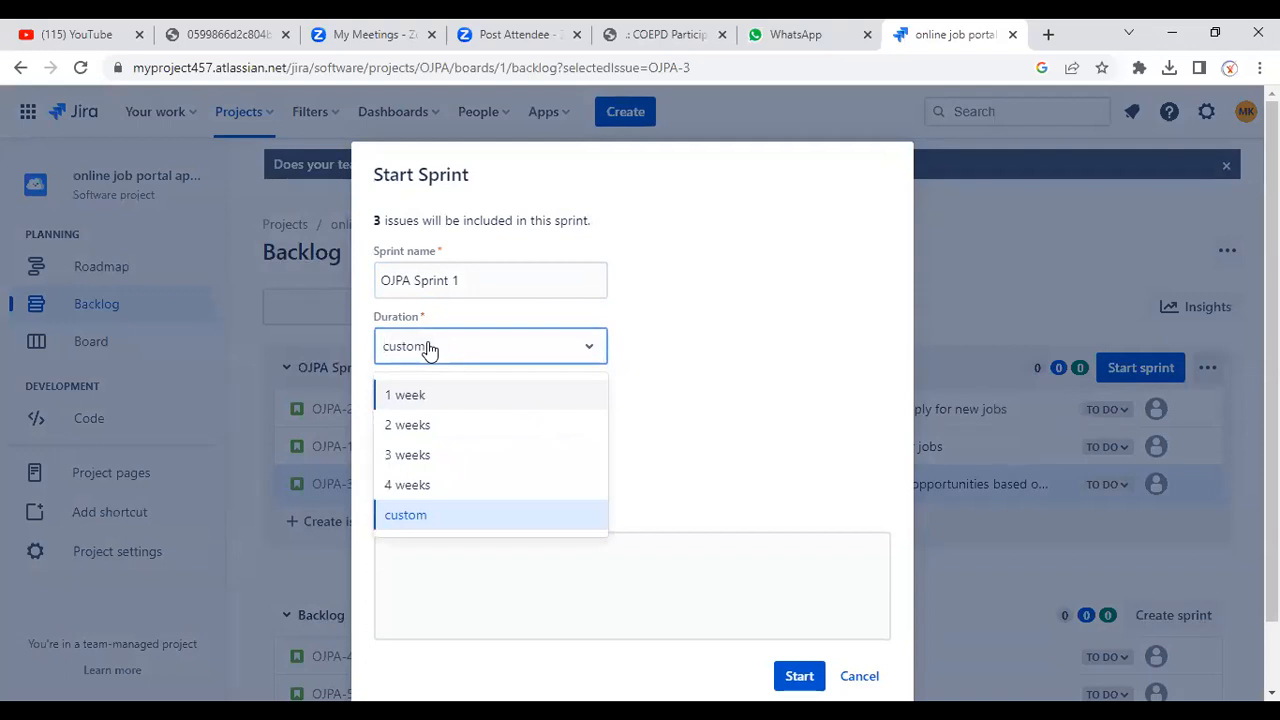
left_click(409, 430)
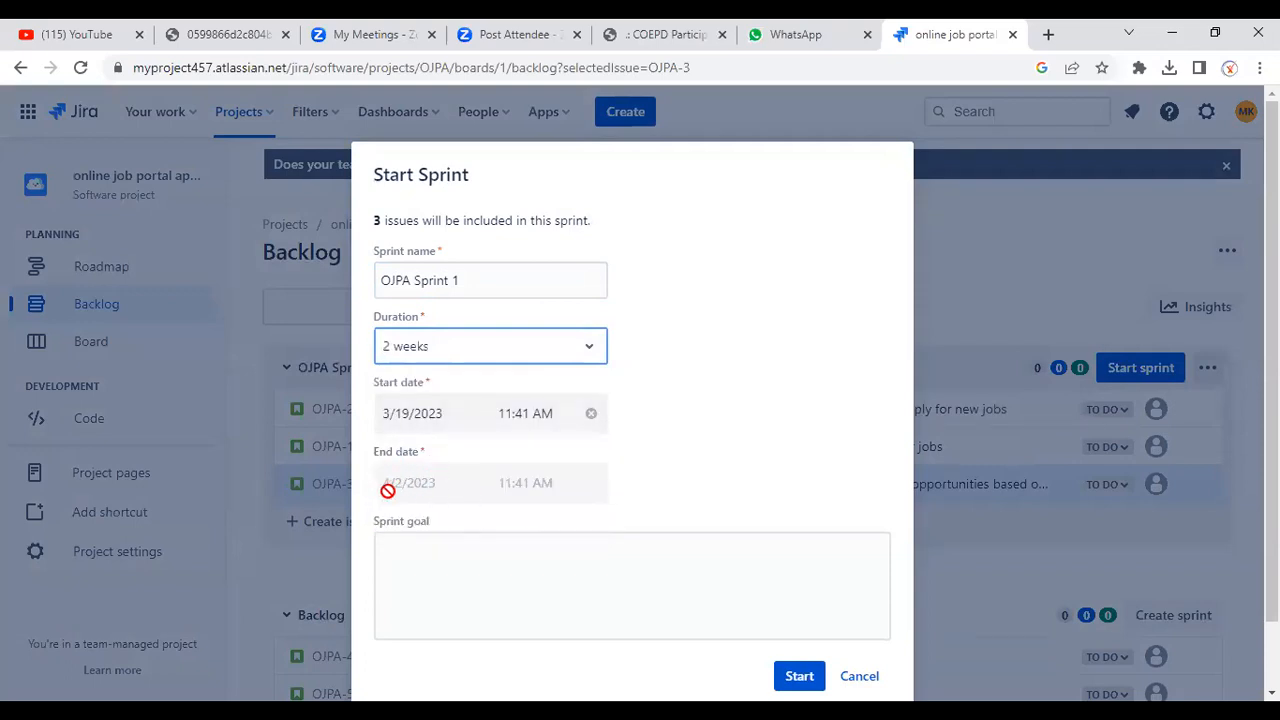
left_click(466, 345)
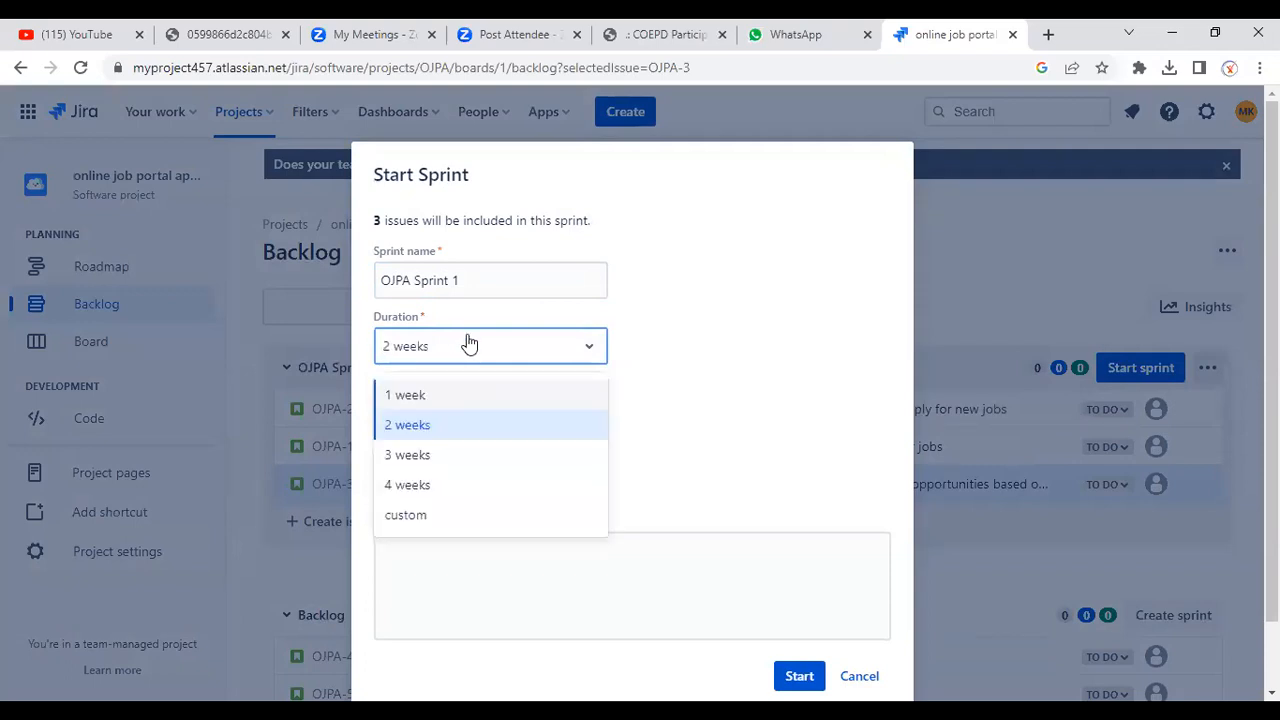
left_click(412, 518)
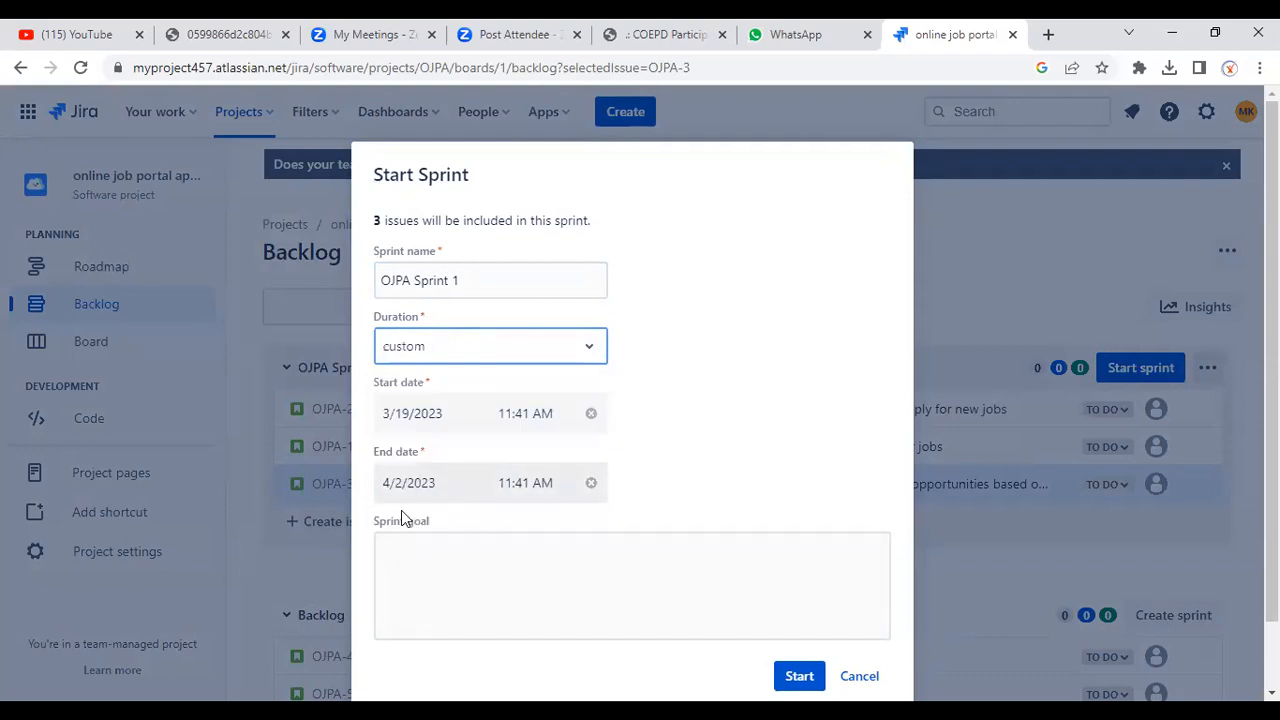
left_click(437, 422)
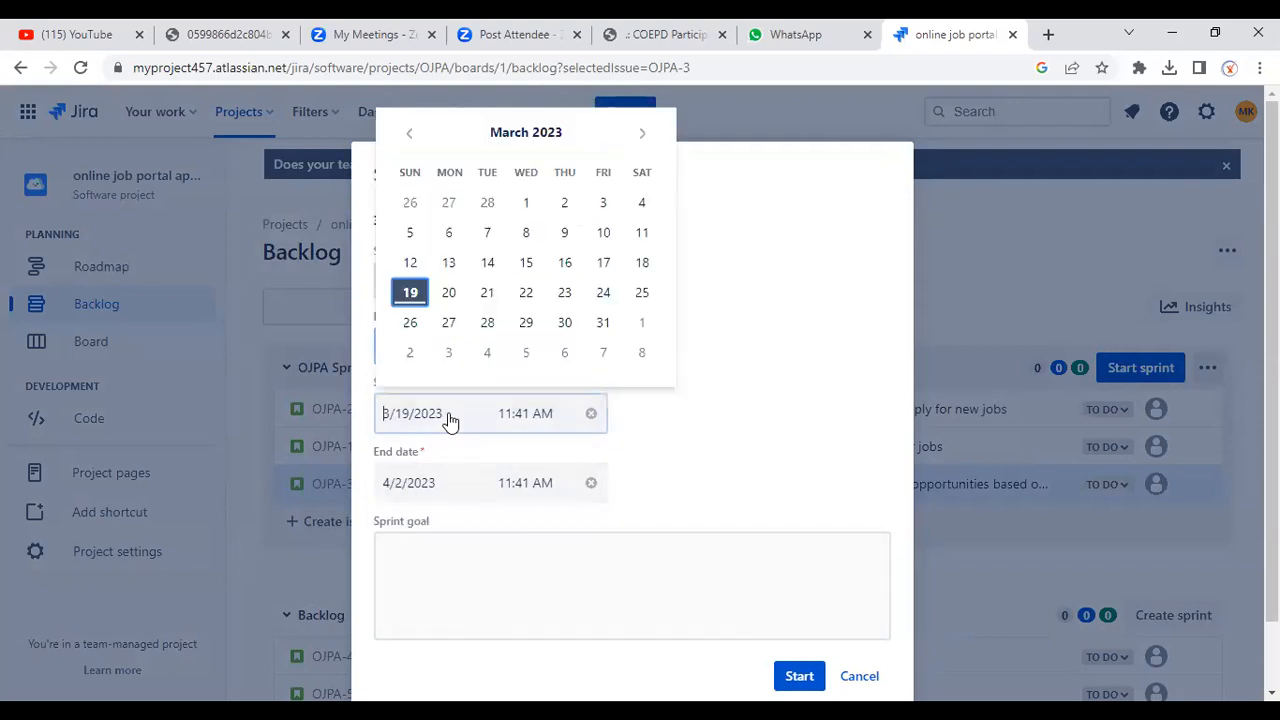
left_click(410, 293)
left_click(720, 397)
left_click(414, 482)
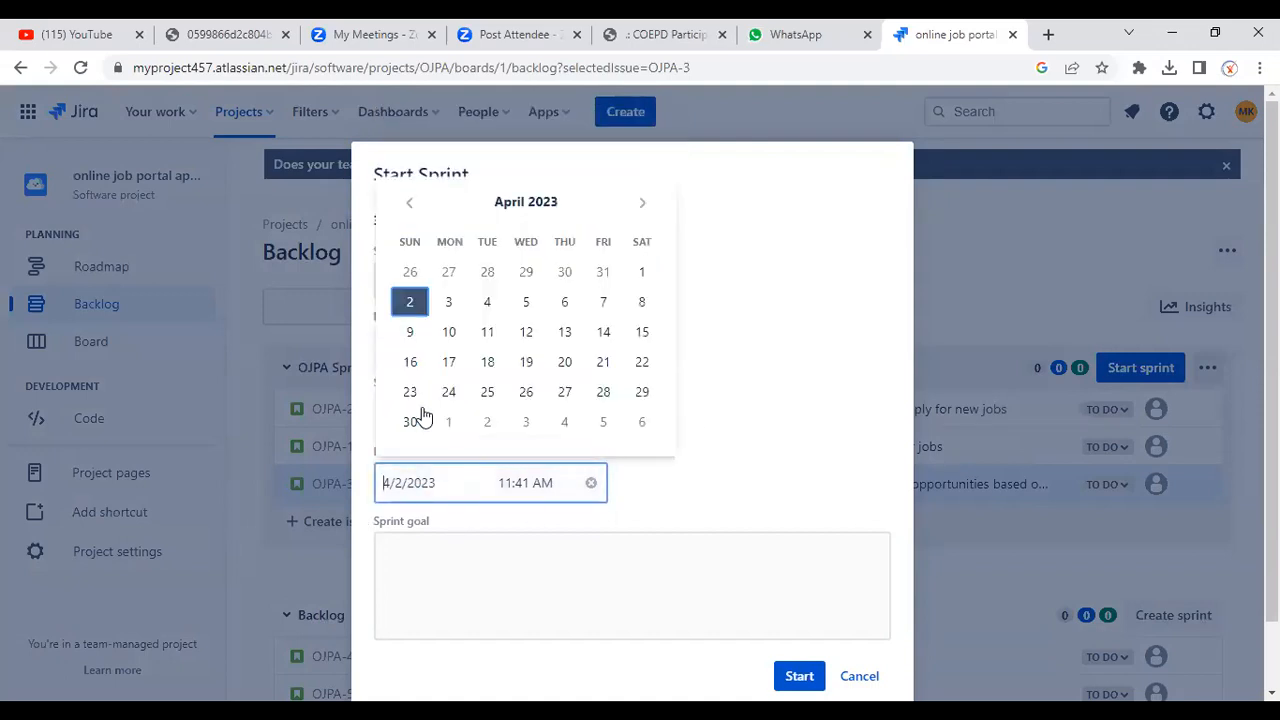
left_click(748, 358)
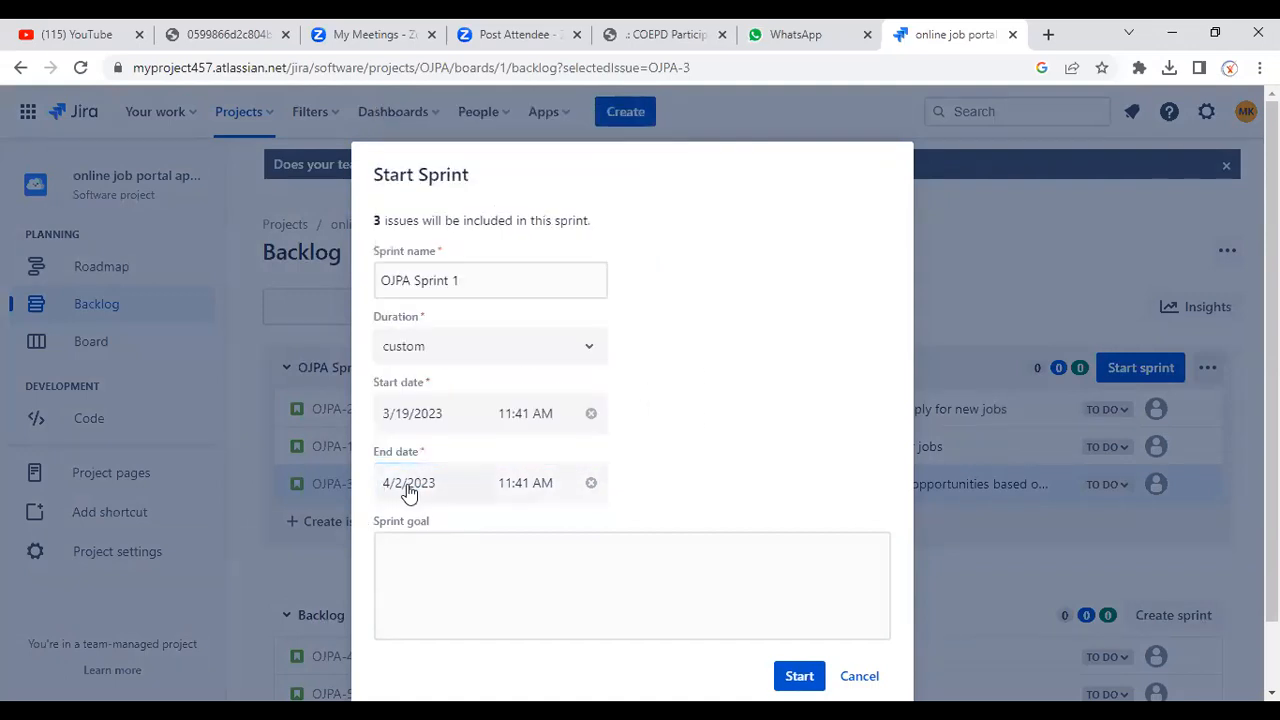
Try the 2 weeks duration, then switch back to custom, keeping 3/19/2023 to 4/2/2023.
left_click(448, 358)
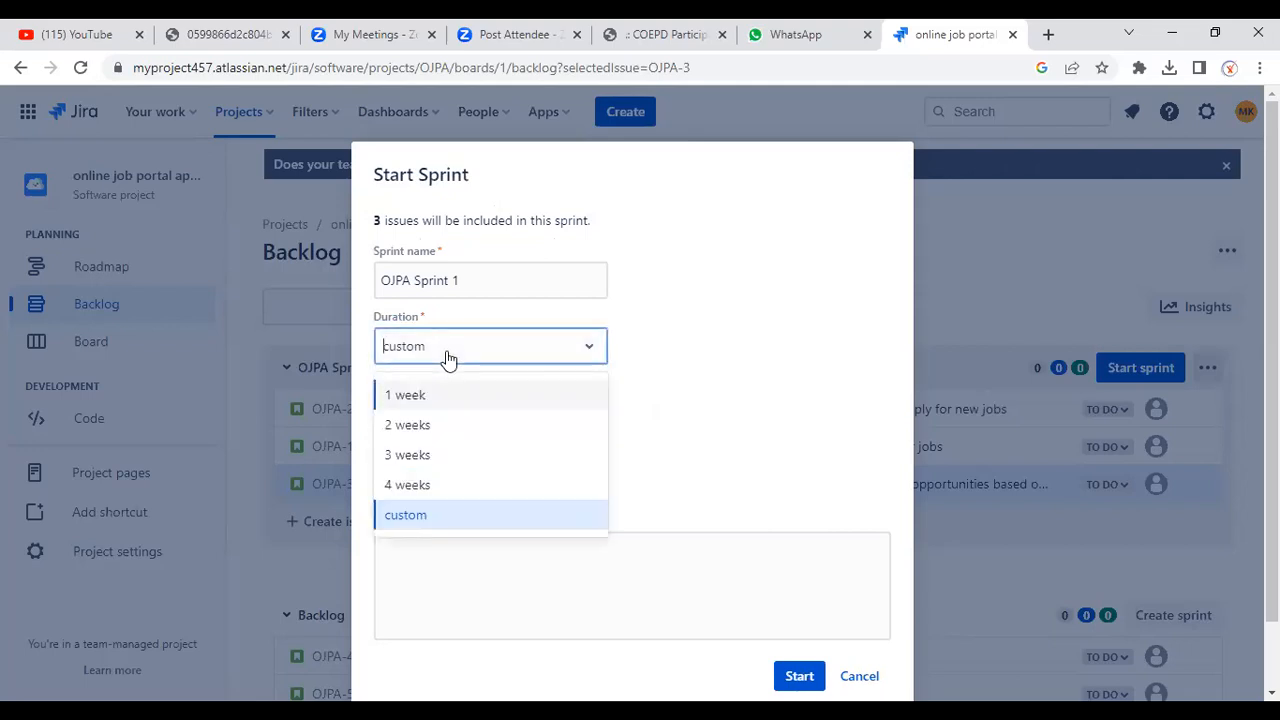
left_click(418, 434)
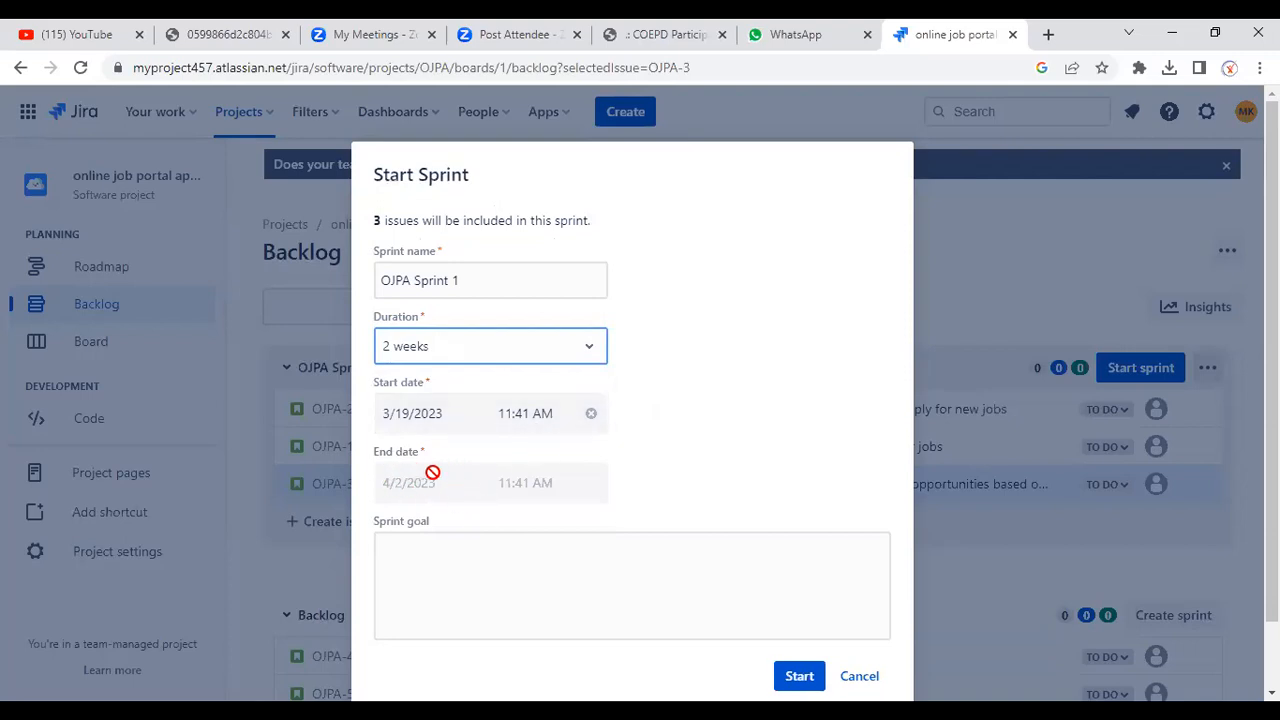
left_click(430, 347)
left_click(420, 516)
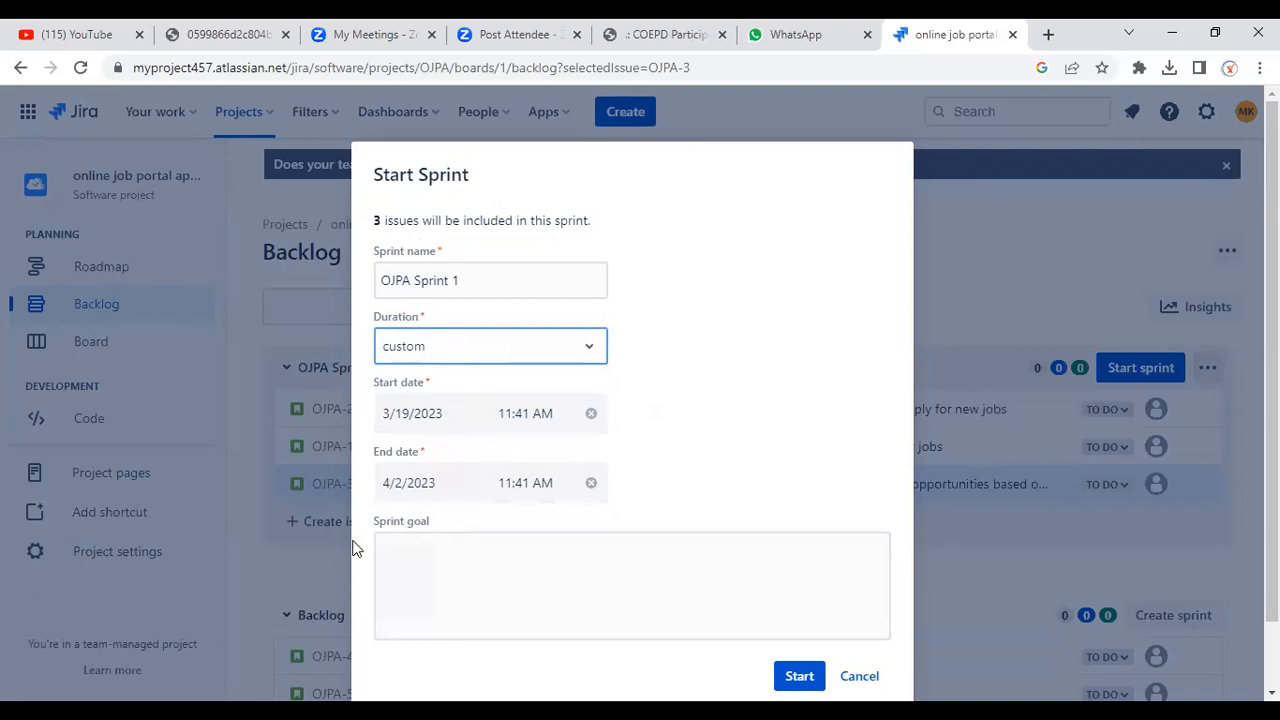
left_click(424, 574)
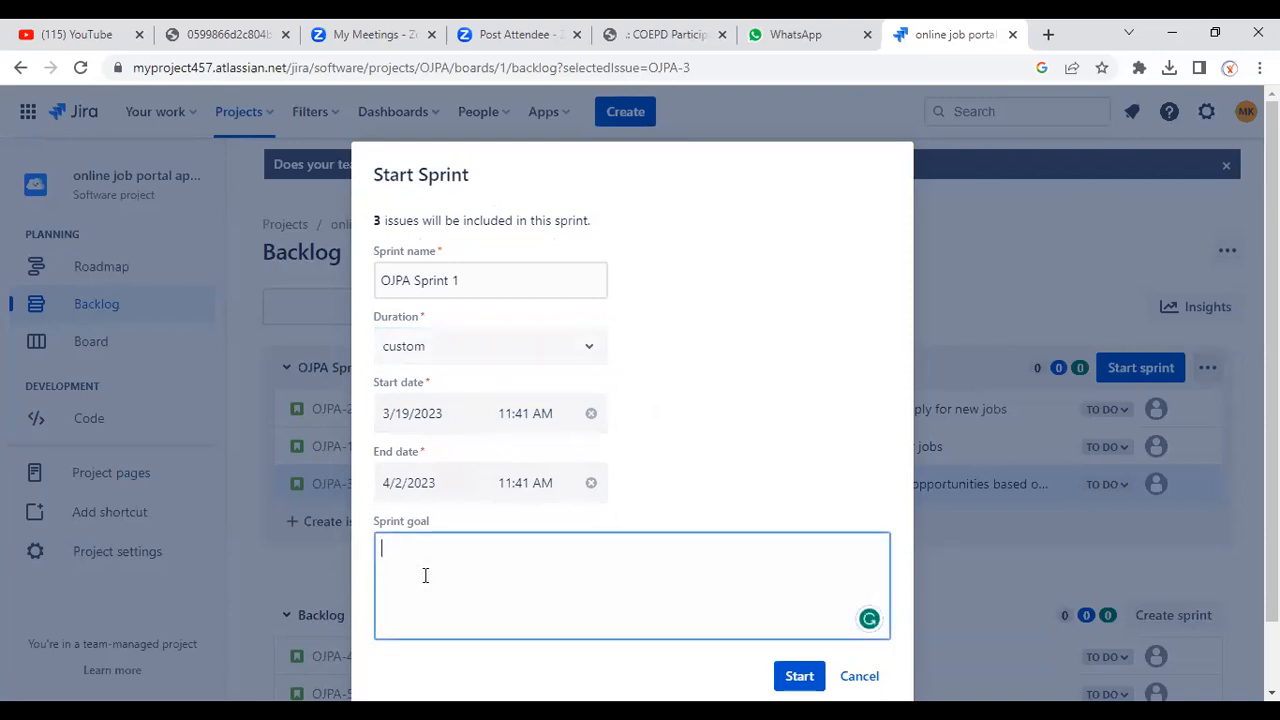
Enter the sprint goal 'To deliver sprint' and start OJPA Sprint 1.
type("to")
key("BackSpace")
key("BackSpace")
type("To deliver sprint")
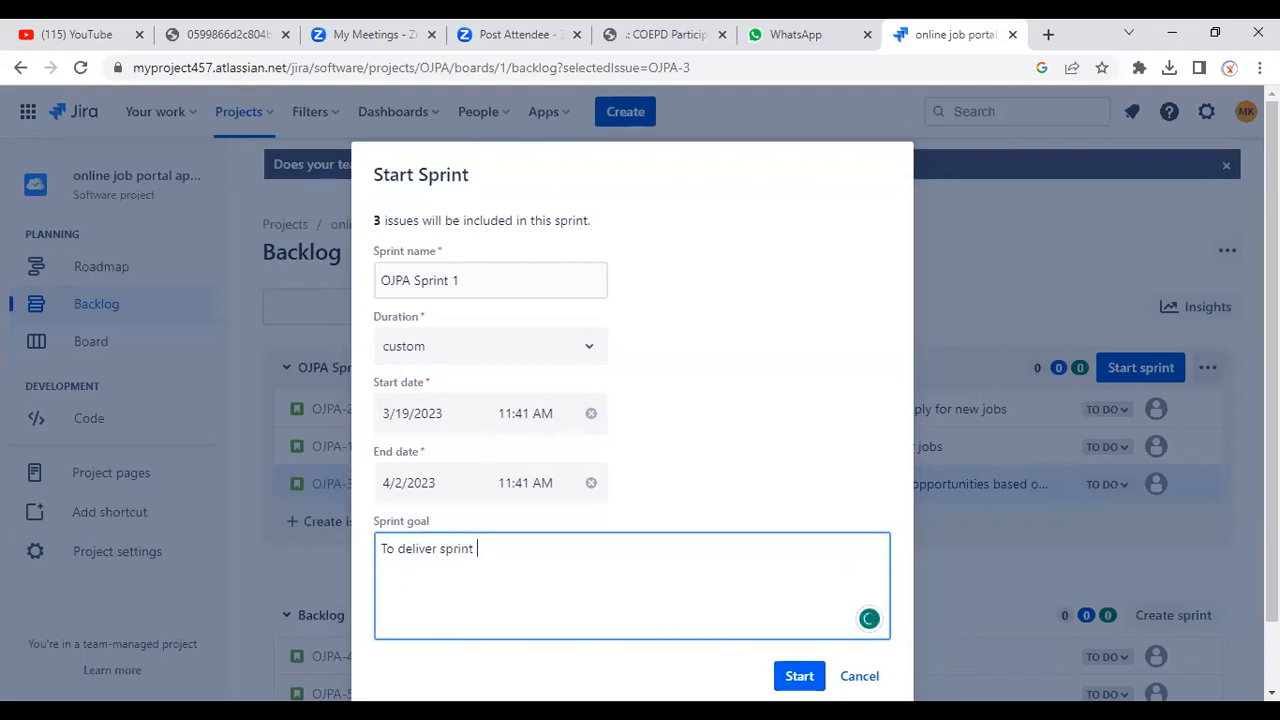
left_click(798, 678)
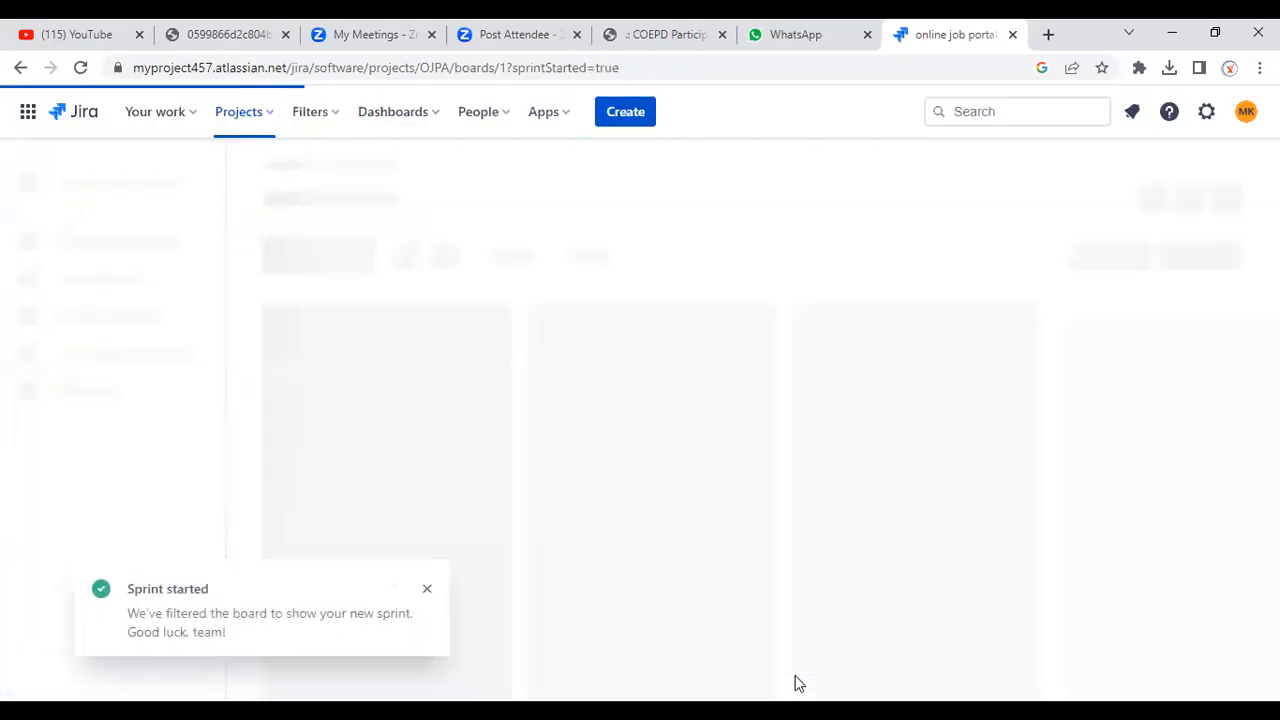
Dismiss the sprint-started notification and open the OJPA-2 login story from the To Do column.
left_click(427, 590)
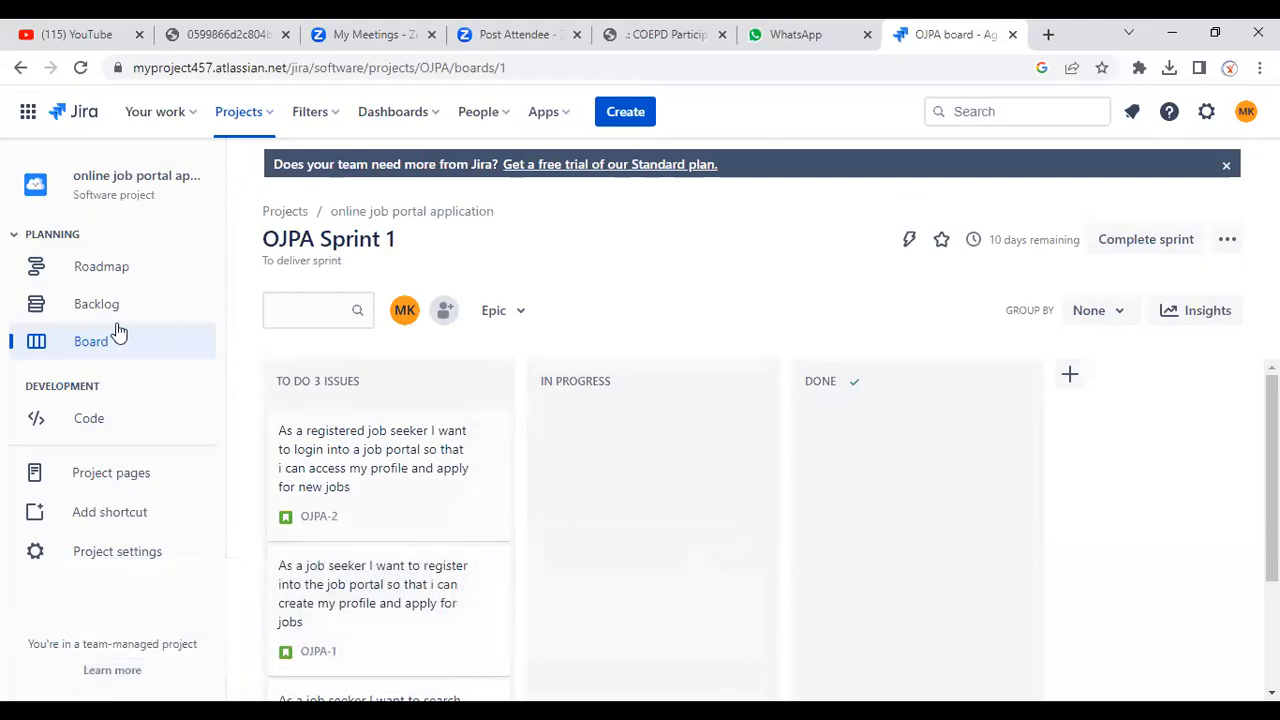
scroll(380, 590, "down", 3)
scroll(383, 560, "up", 3)
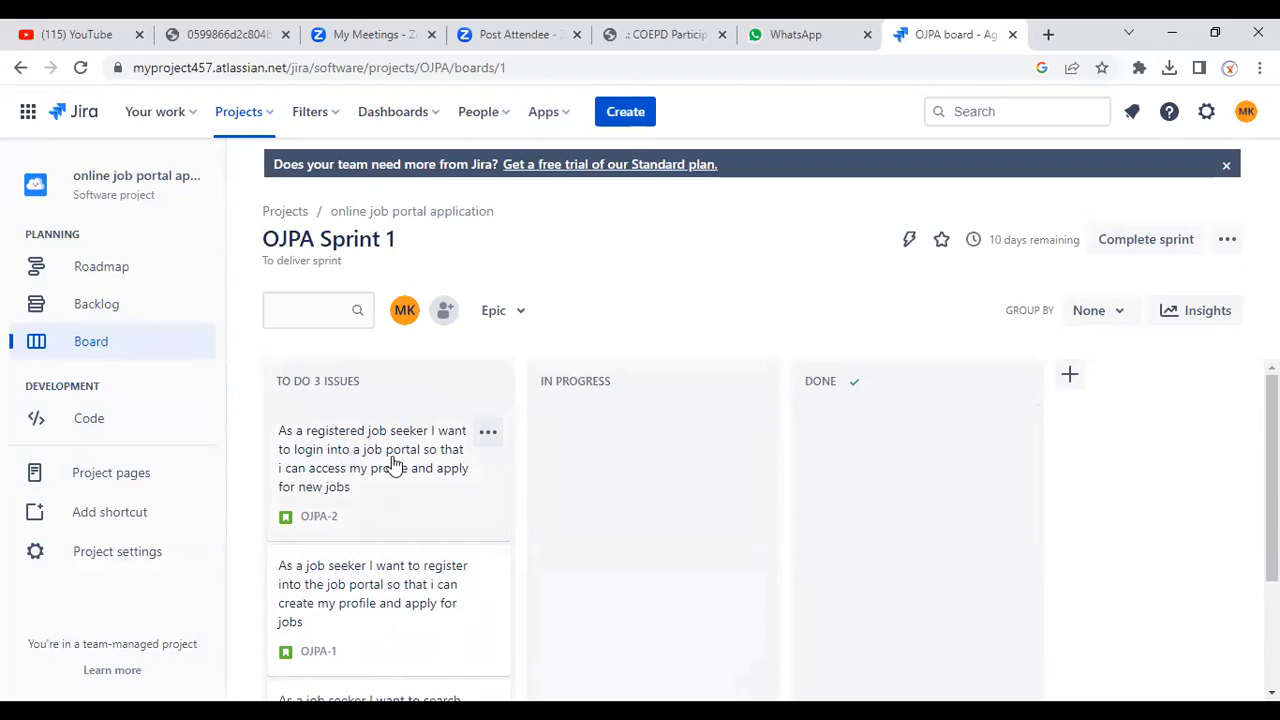
left_click(349, 444)
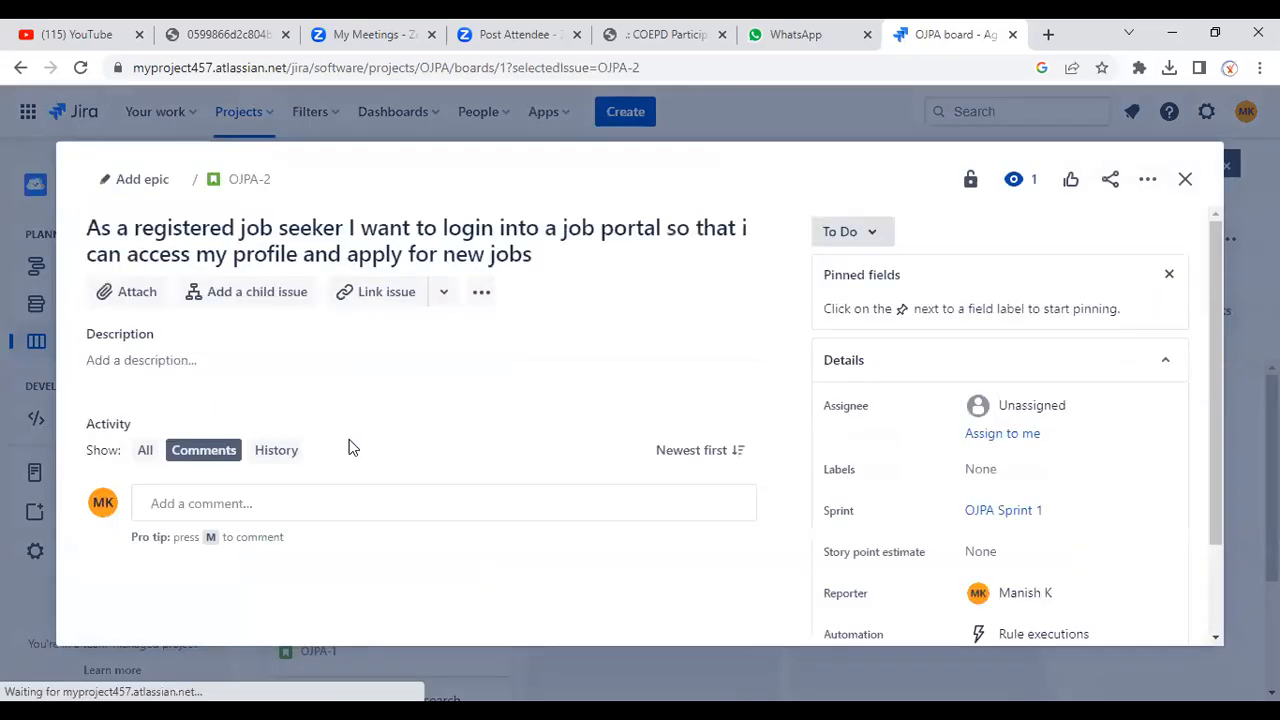
Begin the OJPA-2 description with 'Open home page', 'click on login', 'enter details email and password'.
left_click(178, 362)
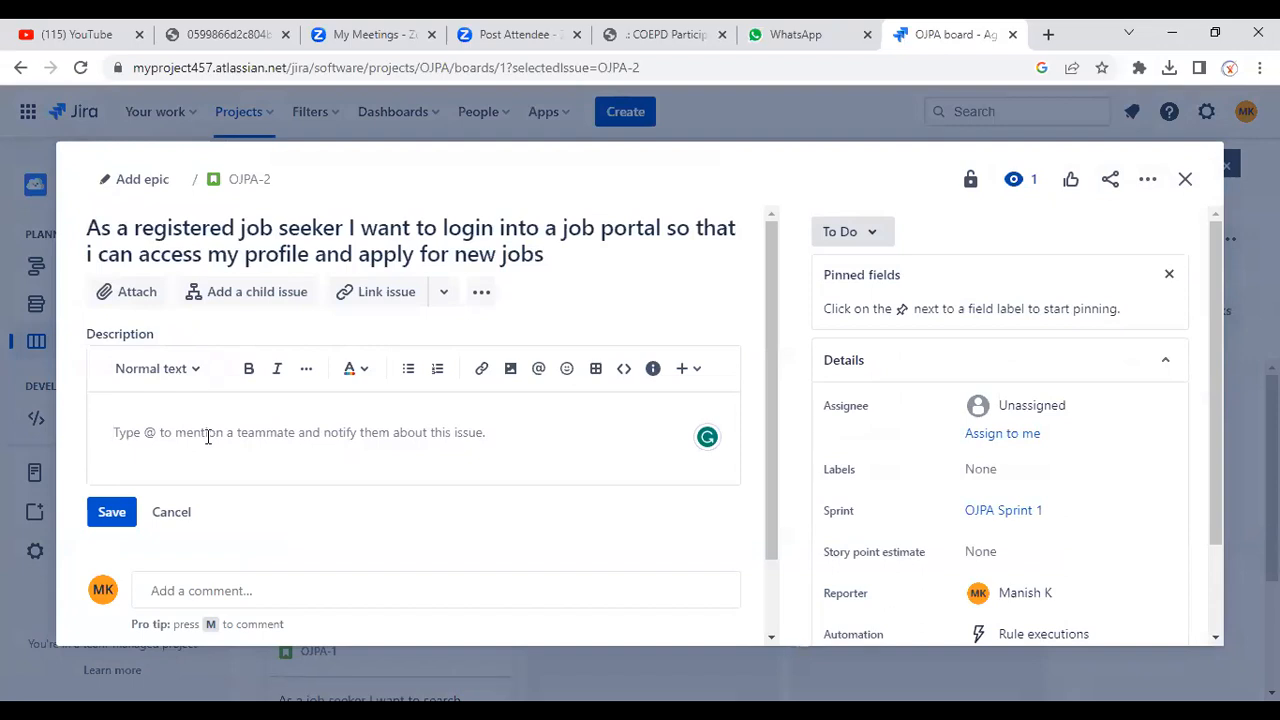
type("Open home page")
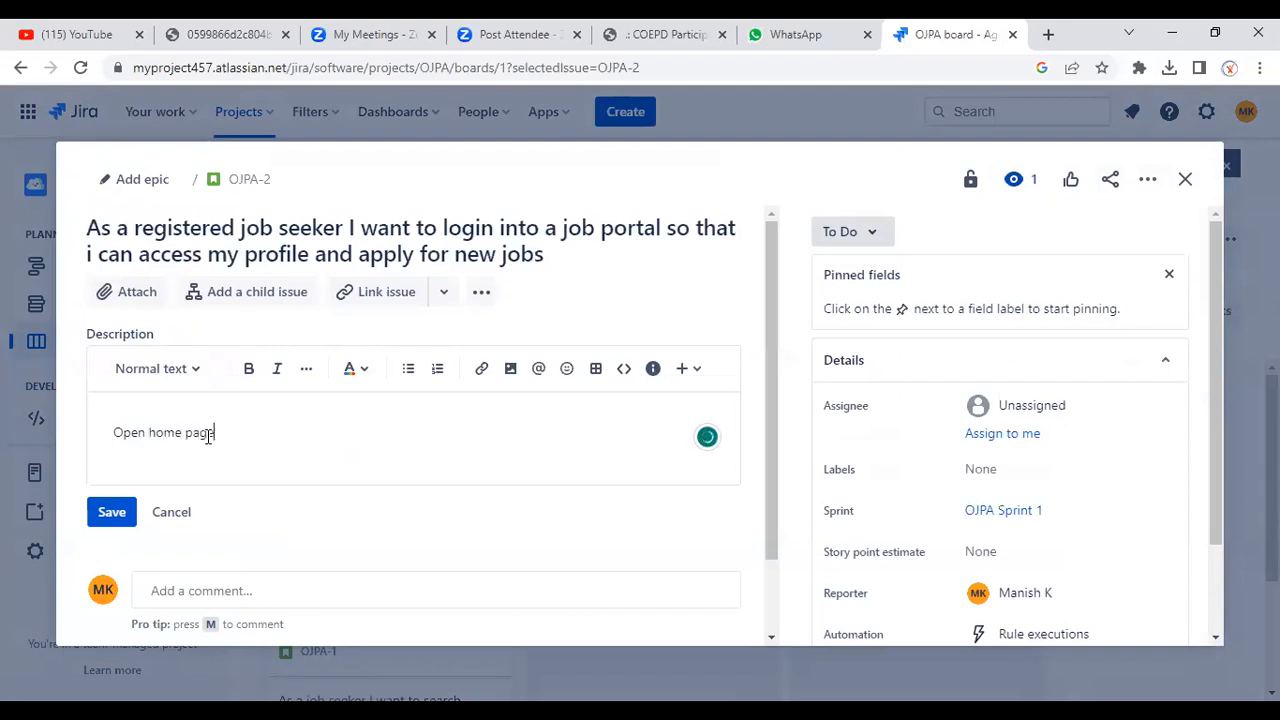
key("Return")
type("click ")
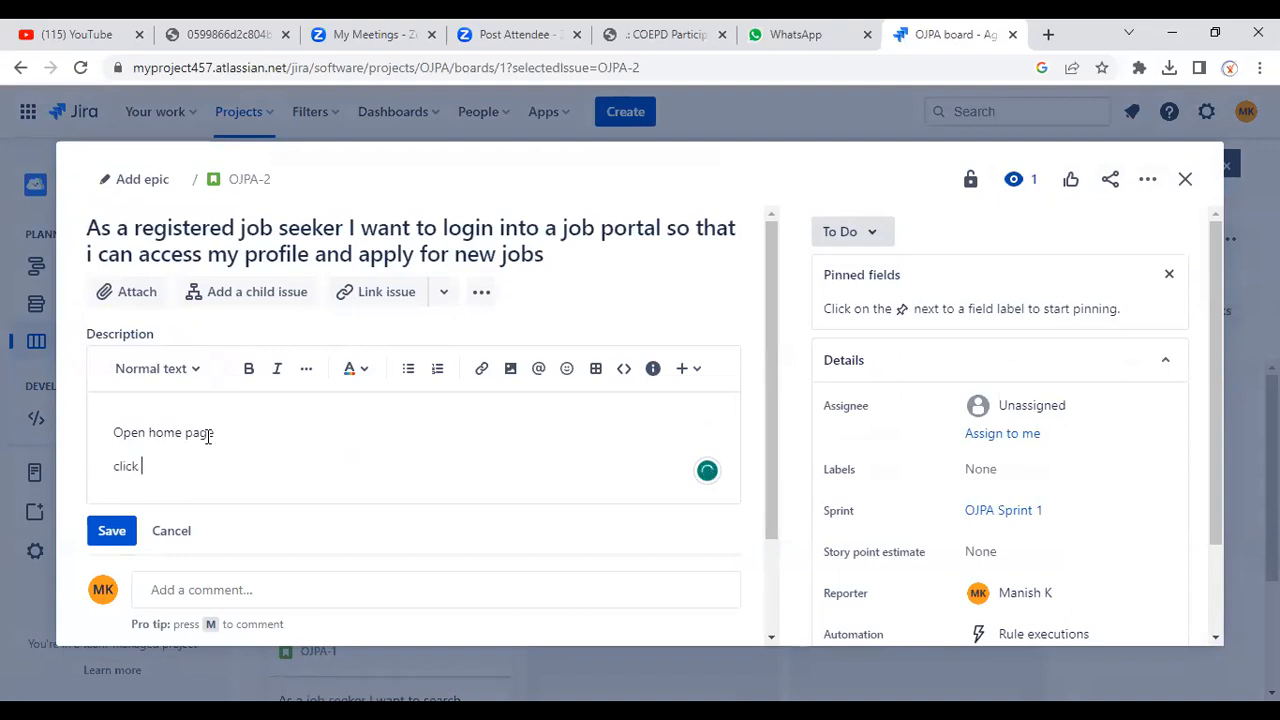
type("on login")
key("Return")
type("enter de")
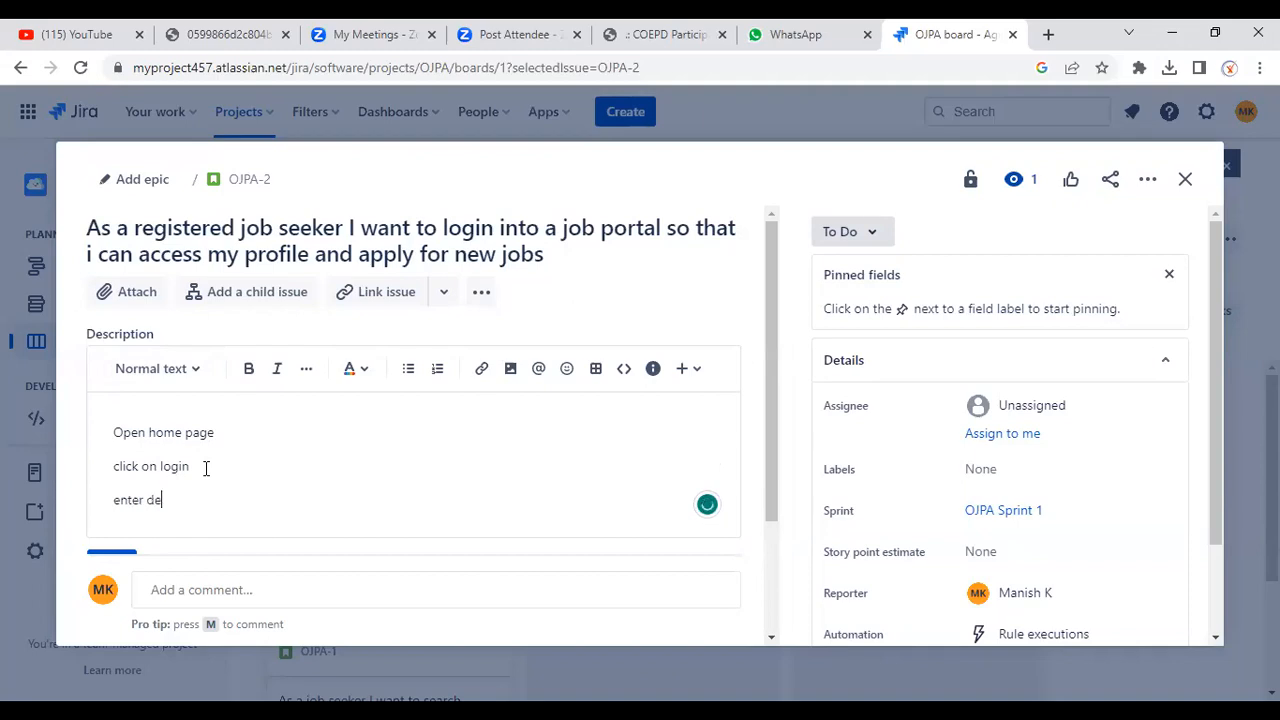
type("tails email and password")
Add a fourth line 'user not registered -error msg', fixing the typos along the way.
key("Return")
type("Email")
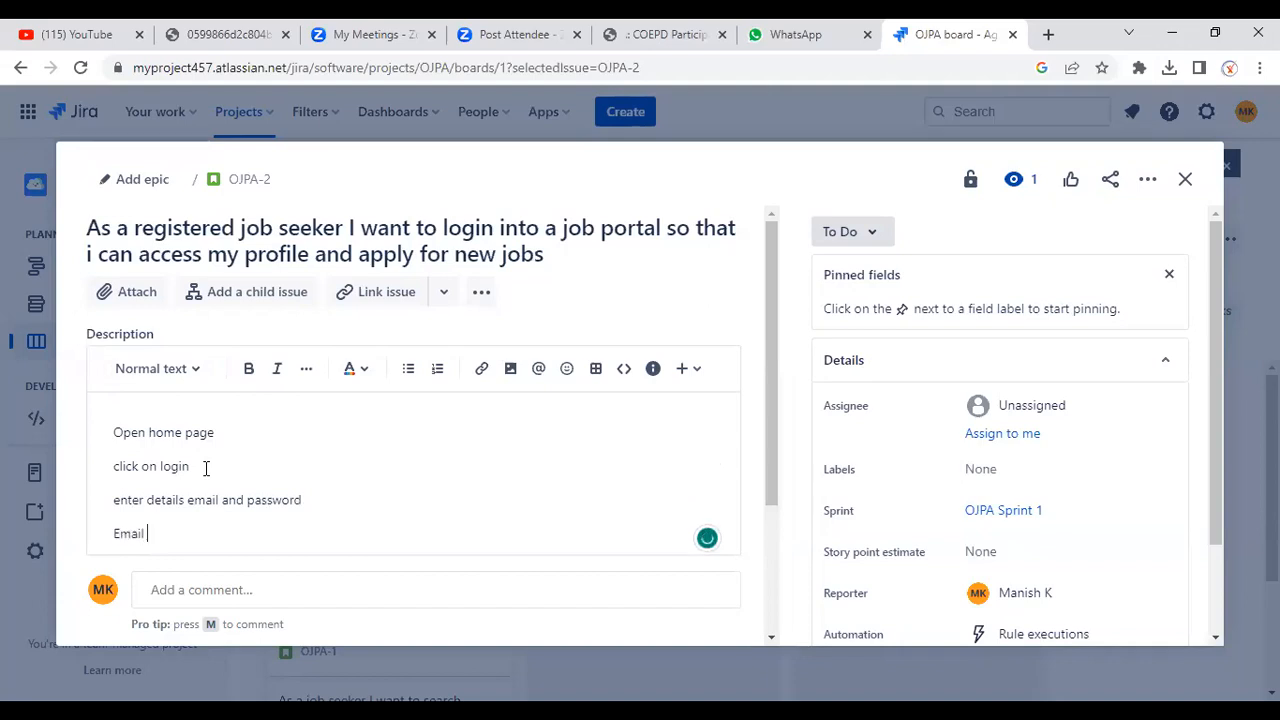
key("BackSpace")
key("BackSpace")
key("BackSpace")
key("BackSpace")
key("BackSpace")
key("BackSpace")
type("user not registe")
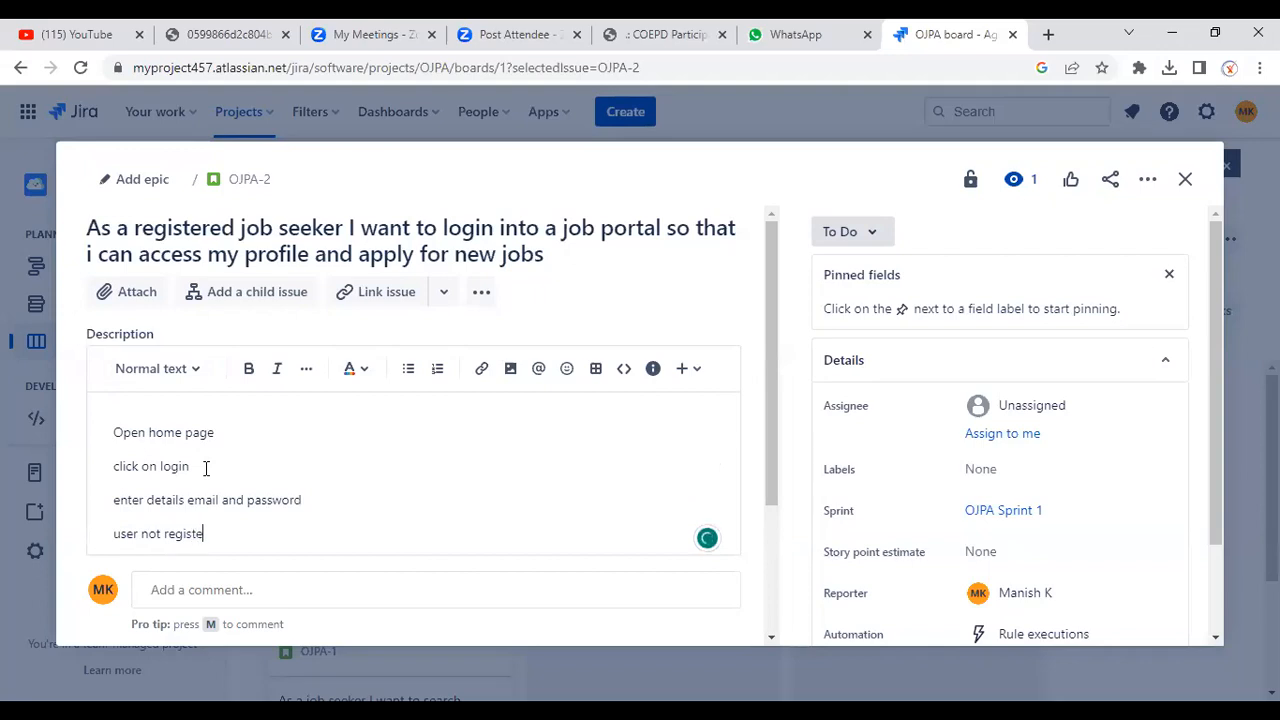
type("red -error massga")
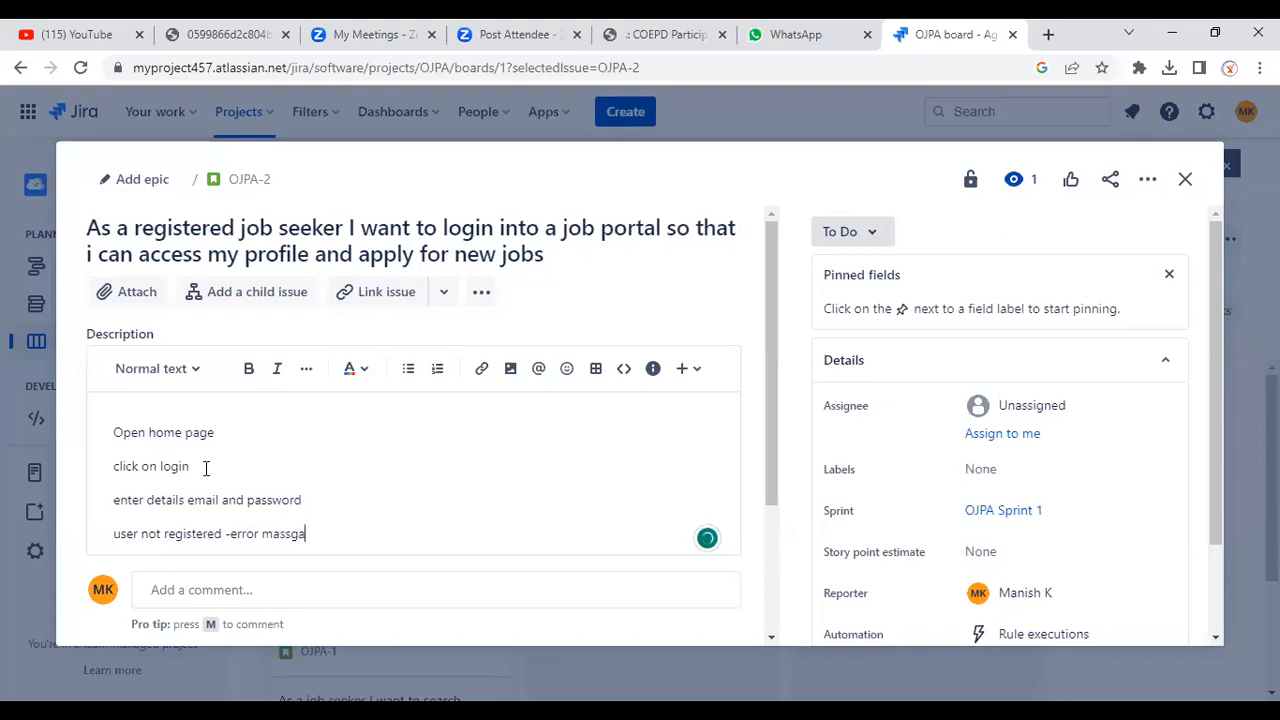
type("ge")
key("BackSpace")
key("BackSpace")
key("BackSpace")
type("e")
key("BackSpace")
key("BackSpace")
key("BackSpace")
key("BackSpace")
type("sg")
key("BackSpace")
key("BackSpace")
type("g")
scroll(306, 497, "down", 3)
scroll(290, 420, "up", 3)
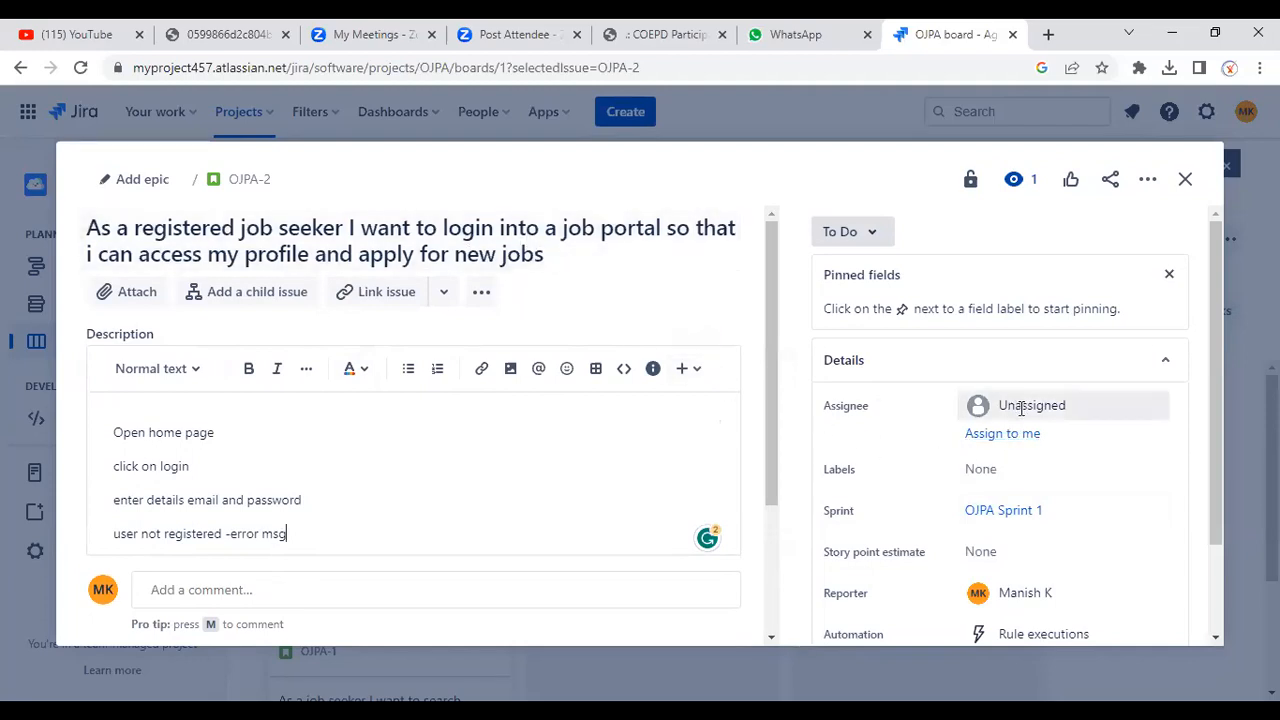
Assign OJPA-2 to yourself and give it a story point estimate of 5.
left_click(1003, 437)
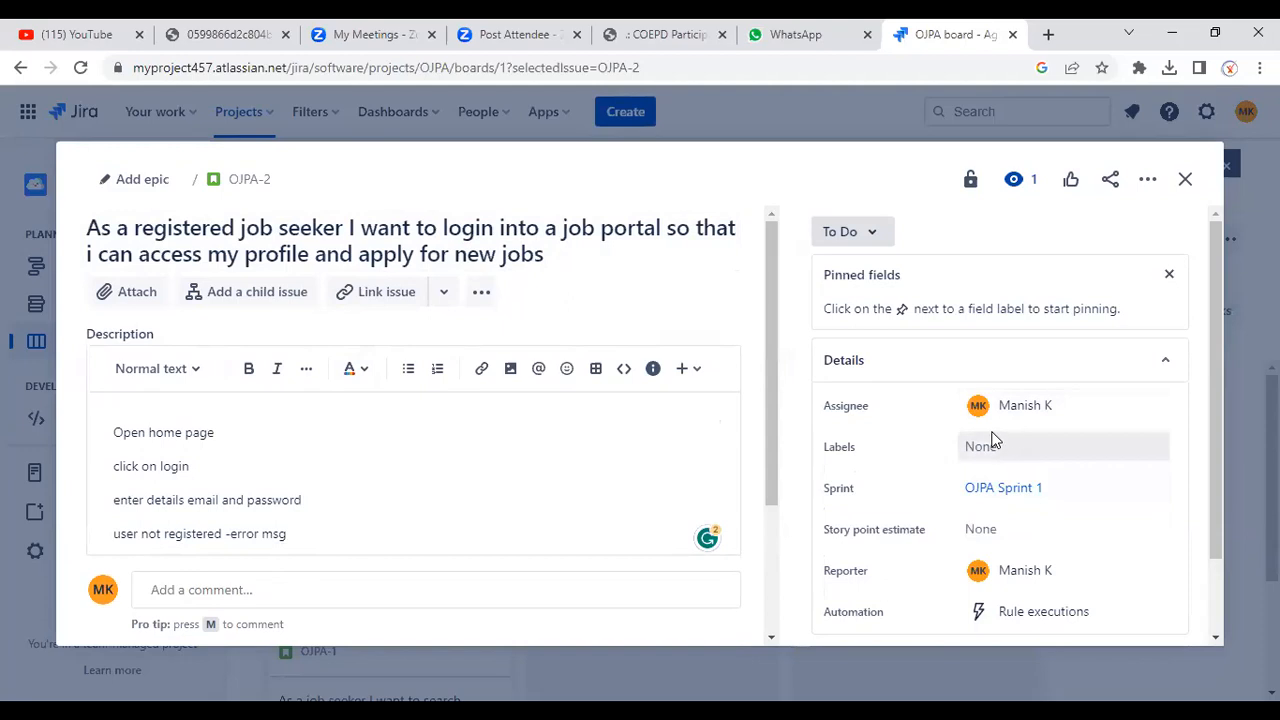
scroll(995, 431, "down", 1)
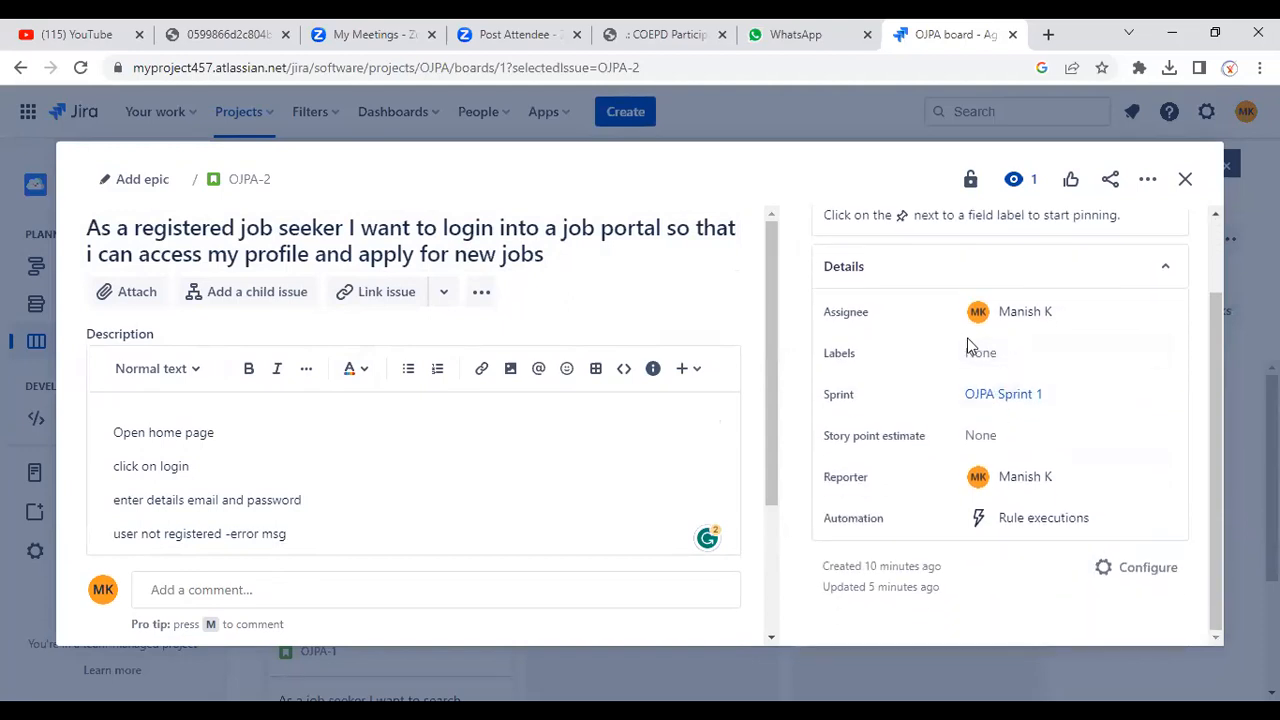
left_click(1006, 436)
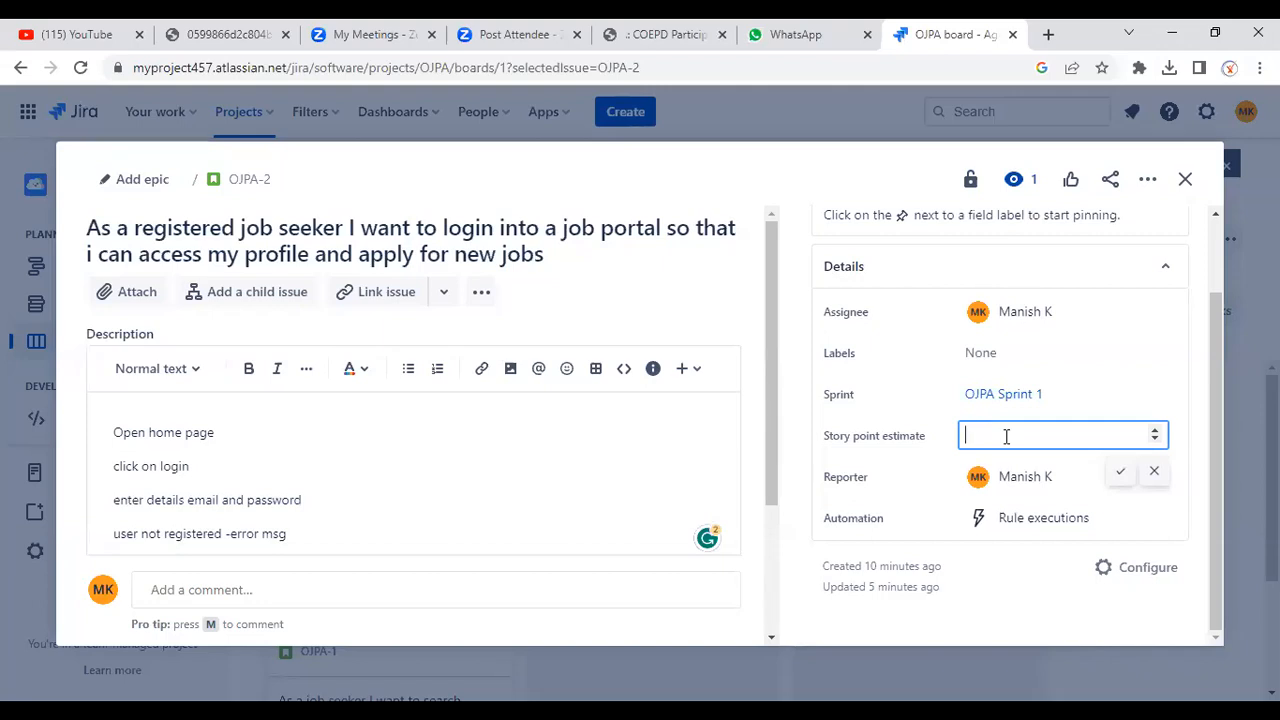
type("5")
key("BackSpace")
type("5")
left_click(1120, 472)
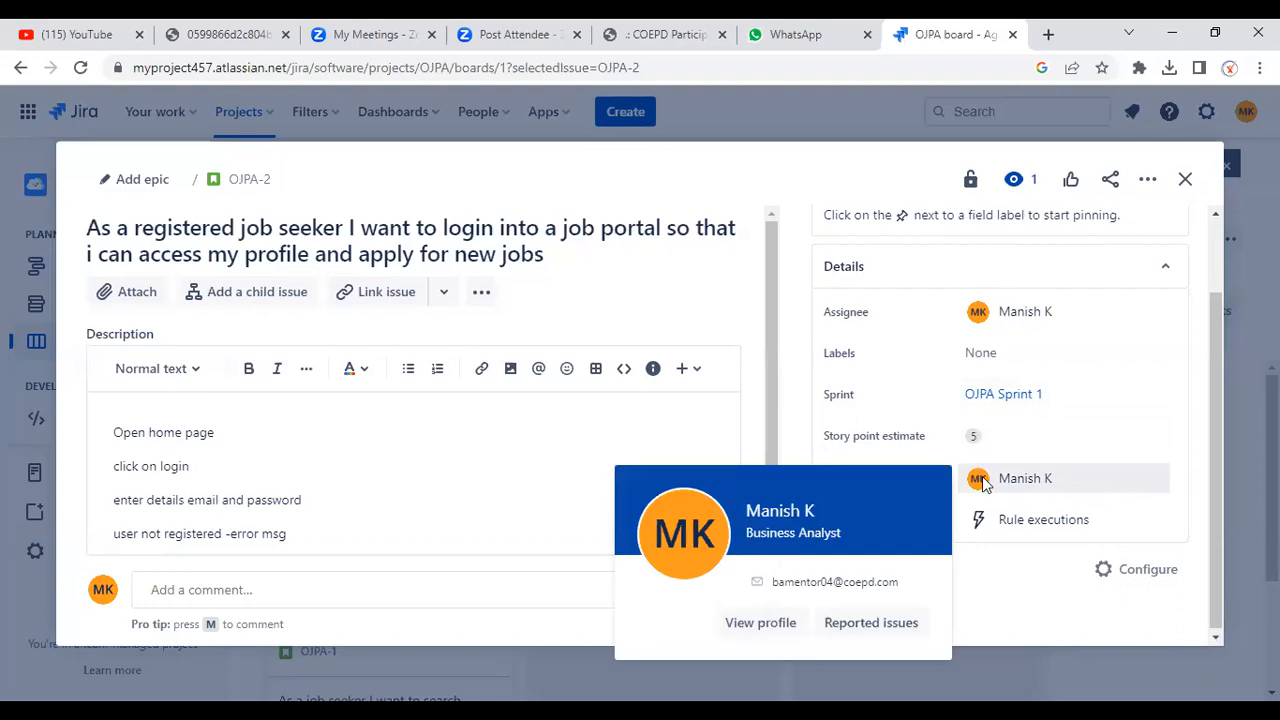
left_click(417, 421)
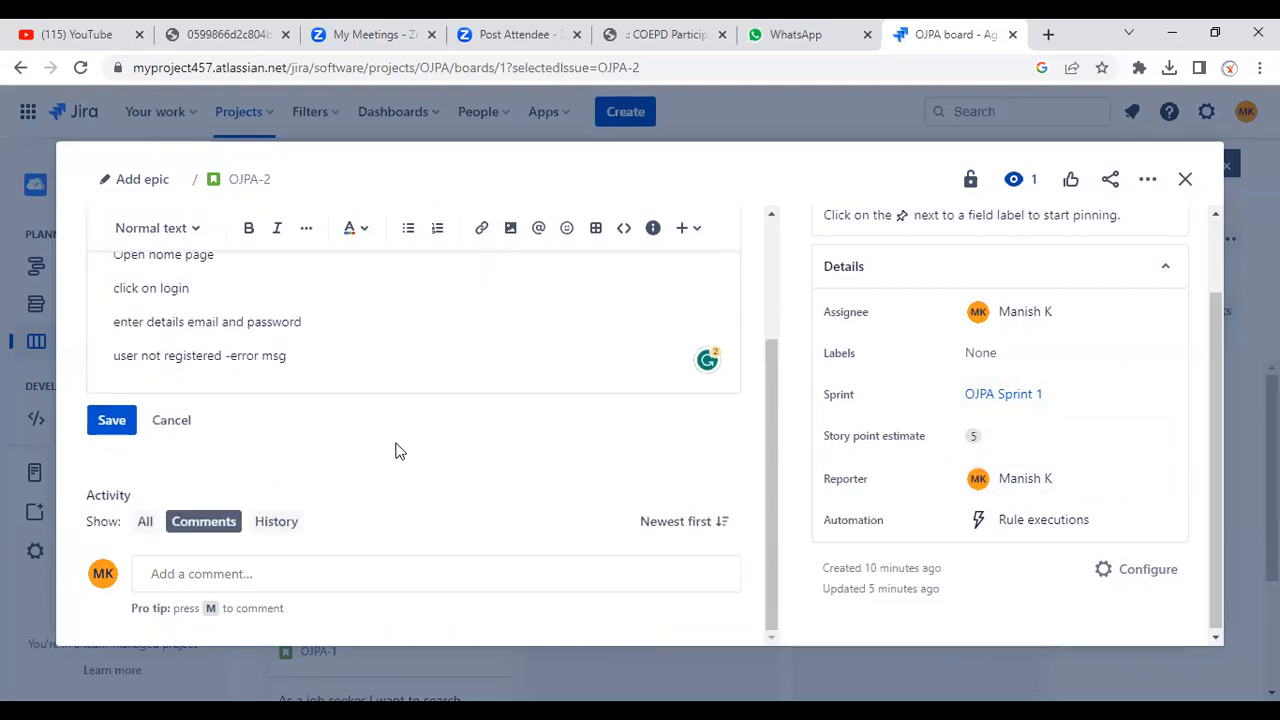
left_click(111, 421)
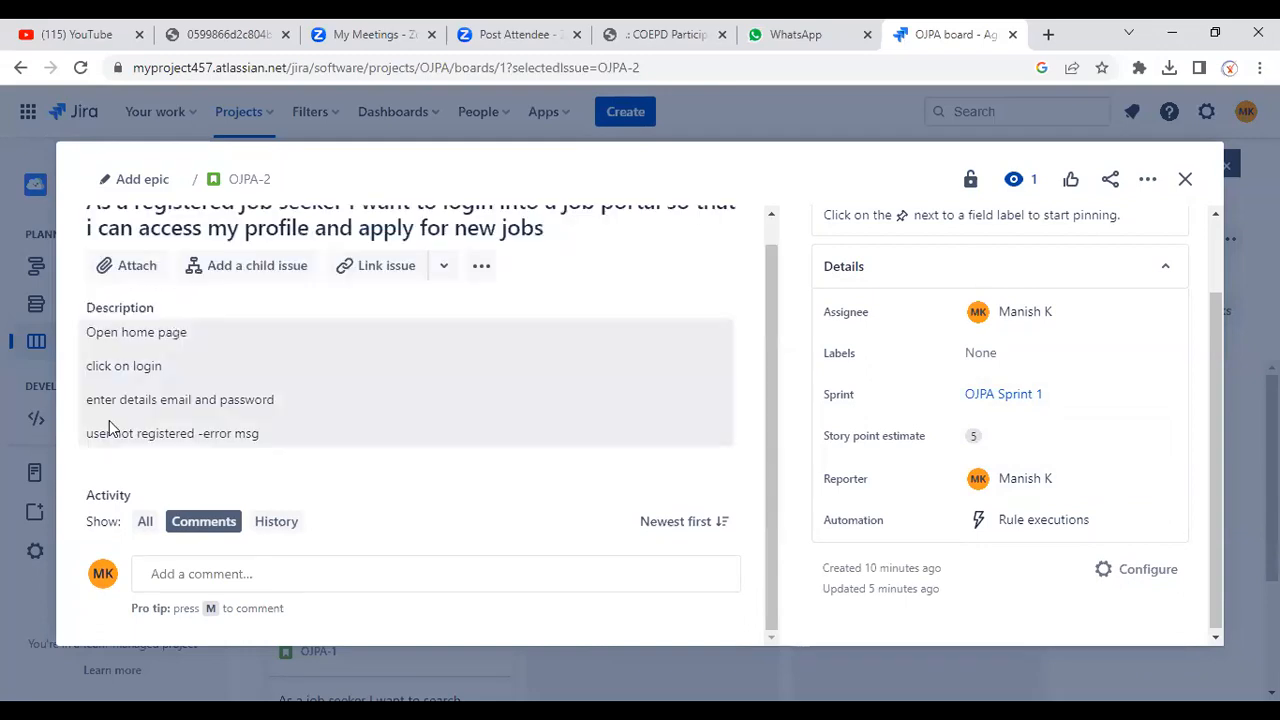
scroll(394, 400, "up", 1)
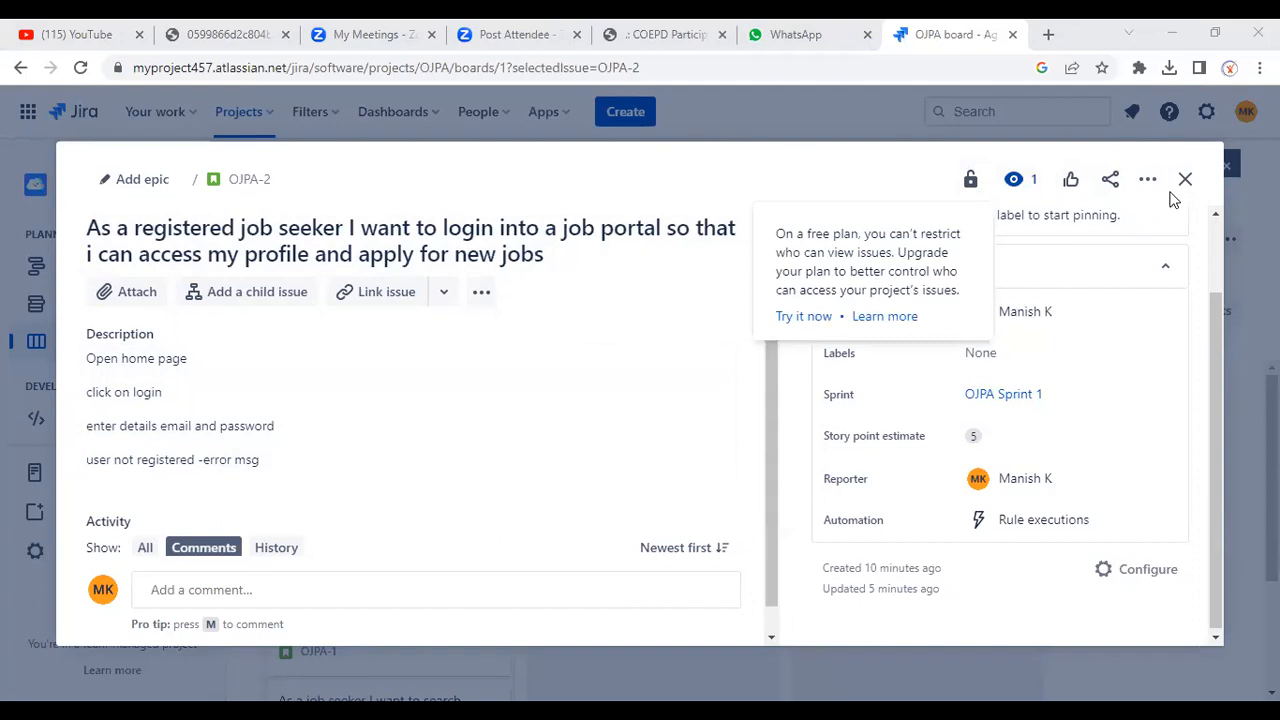
Close OJPA-2 and open story OJPA-1 from the board.
left_click(1184, 180)
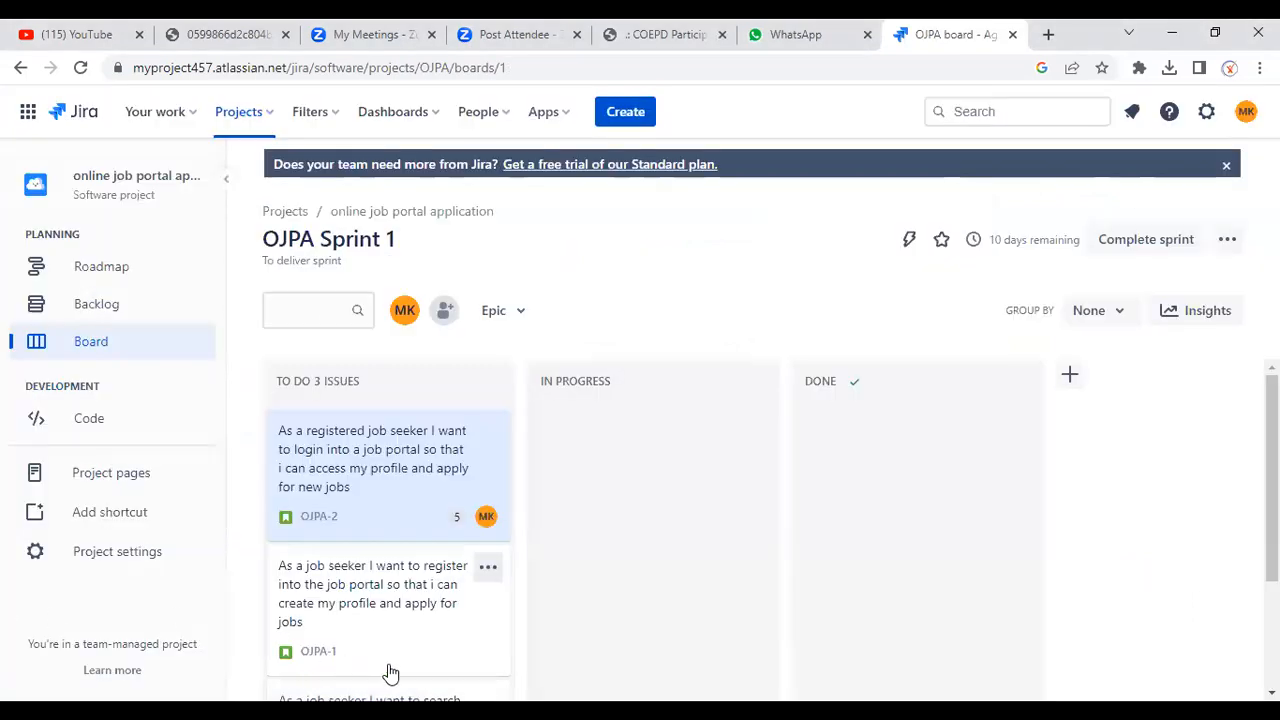
scroll(380, 560, "down", 1)
left_click(376, 498)
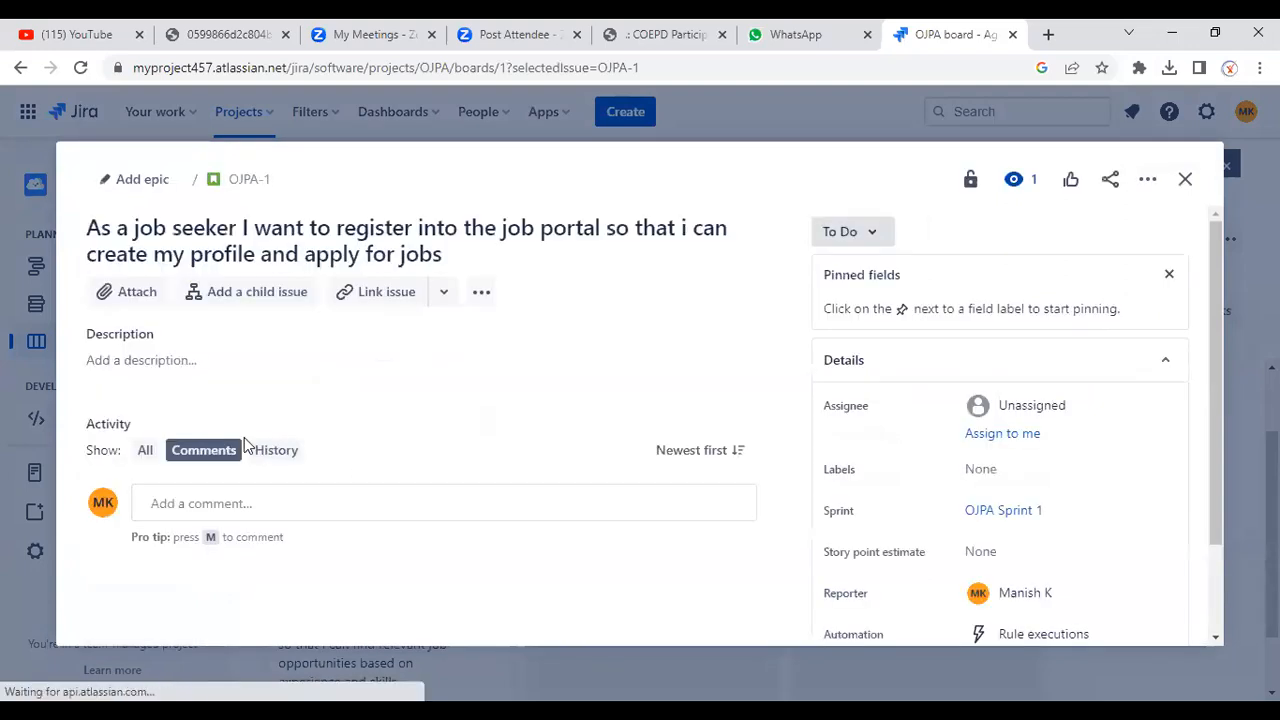
Write OJPA-1's description: 'Open home page', 'registration screen and text input option', 'EmailID and password'; self-assign.
left_click(174, 358)
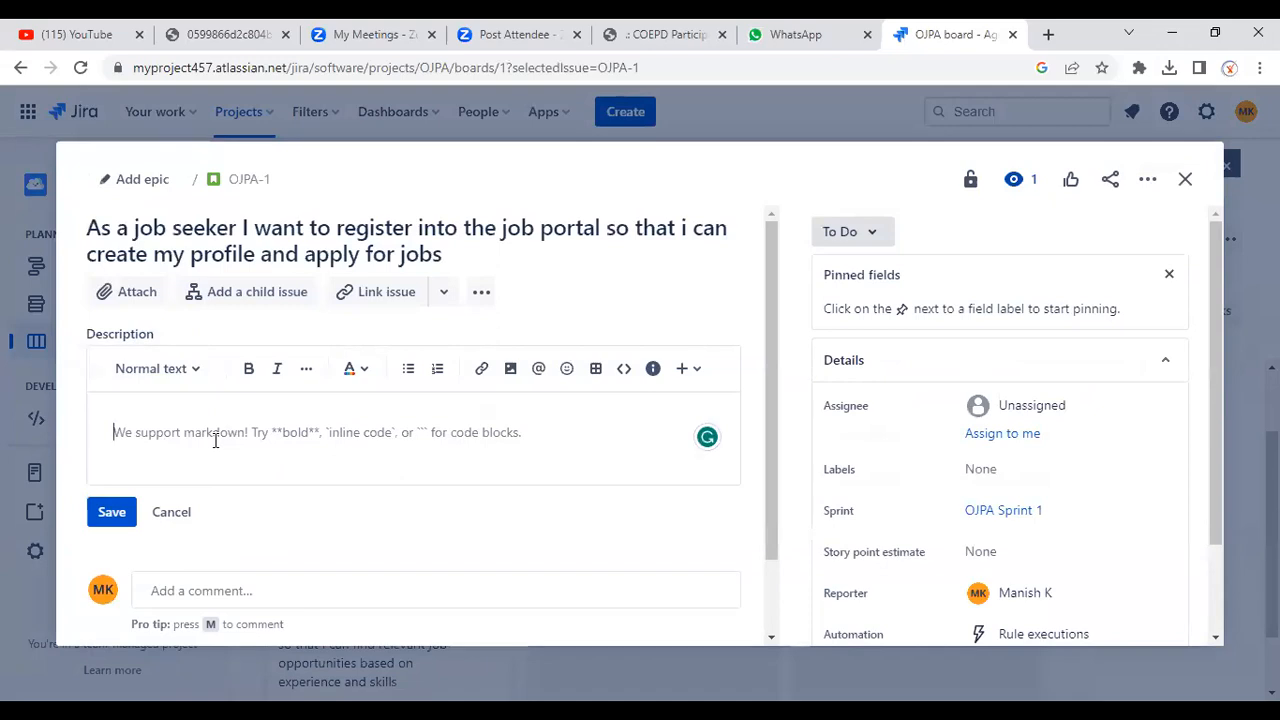
type("ope")
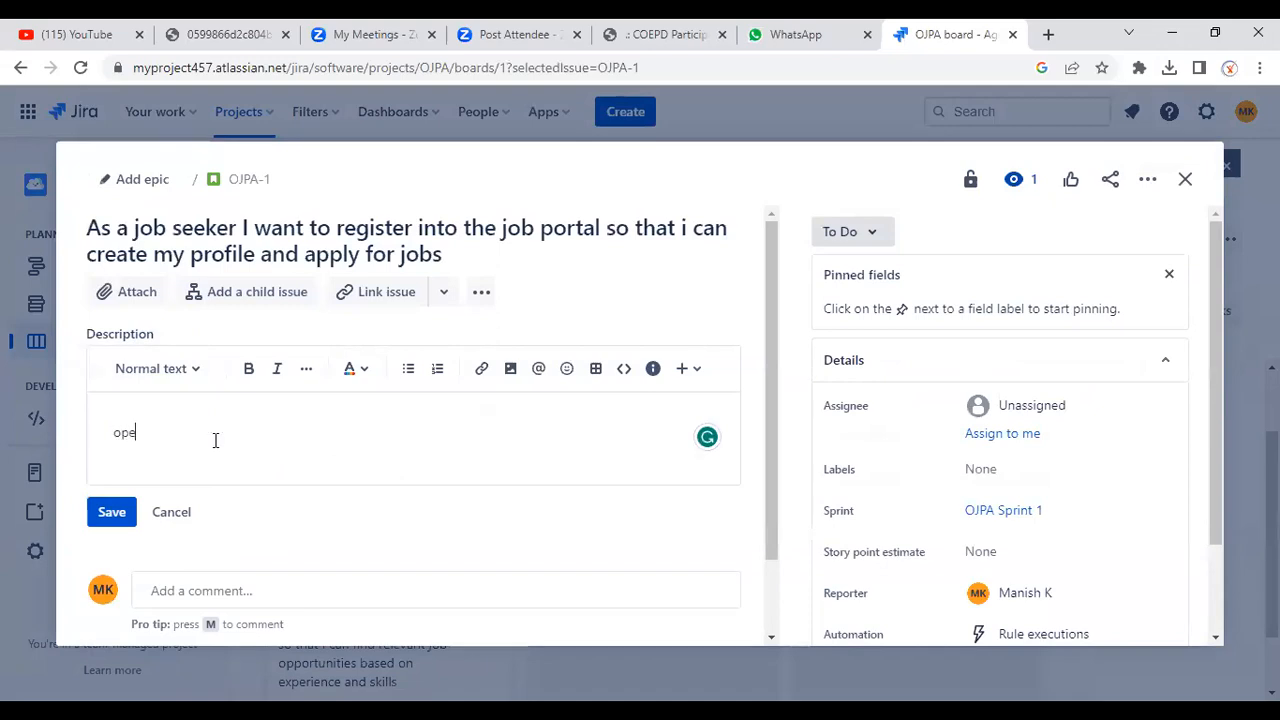
type("n home page")
key("BackSpace")
key("BackSpace")
key("BackSpace")
key("BackSpace")
key("BackSpace")
key("BackSpace")
key("BackSpace")
key("BackSpace")
key("BackSpace")
key("BackSpace")
key("BackSpace")
key("BackSpace")
key("BackSpace")
key("BackSpace")
type("Open home")
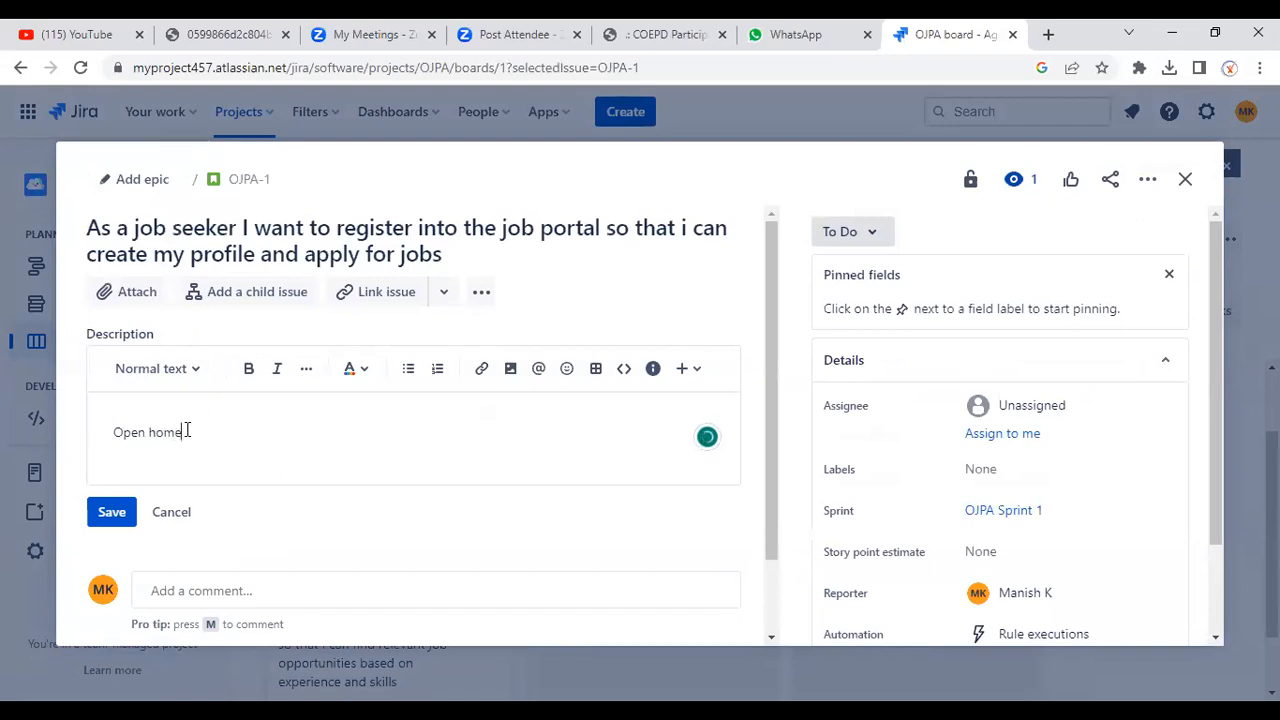
type(" page")
key("Return")
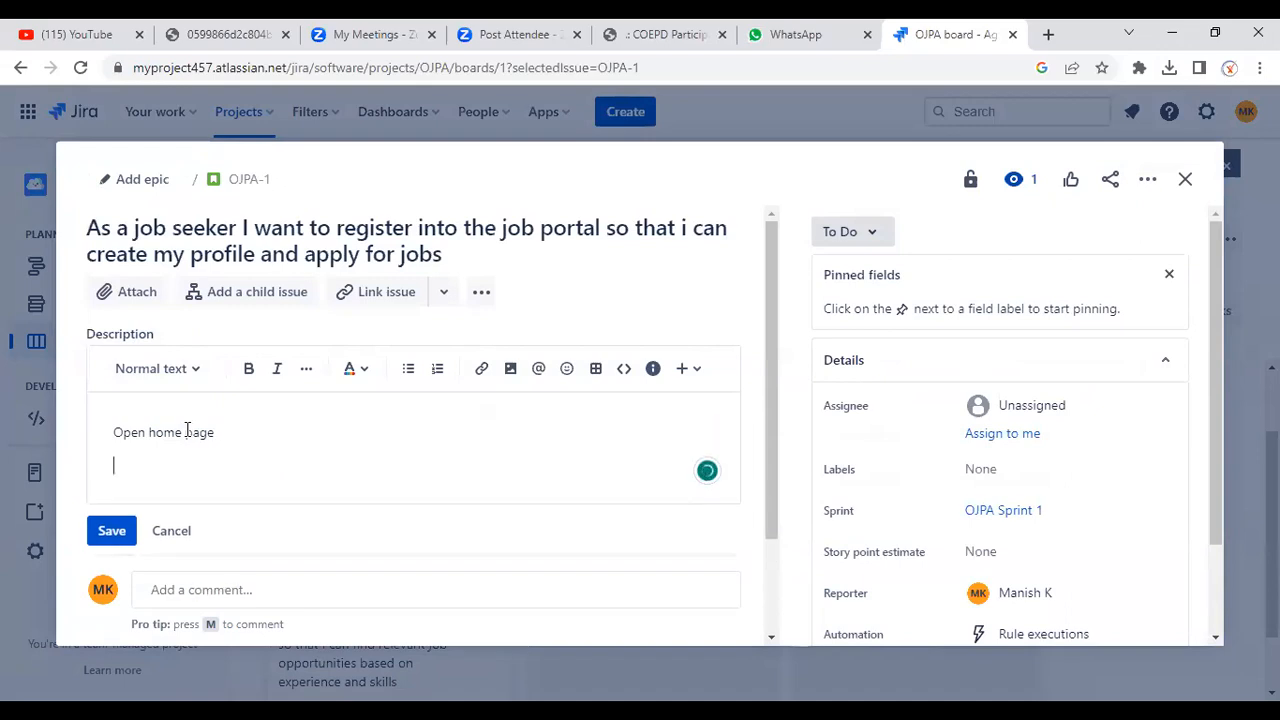
type("registration s")
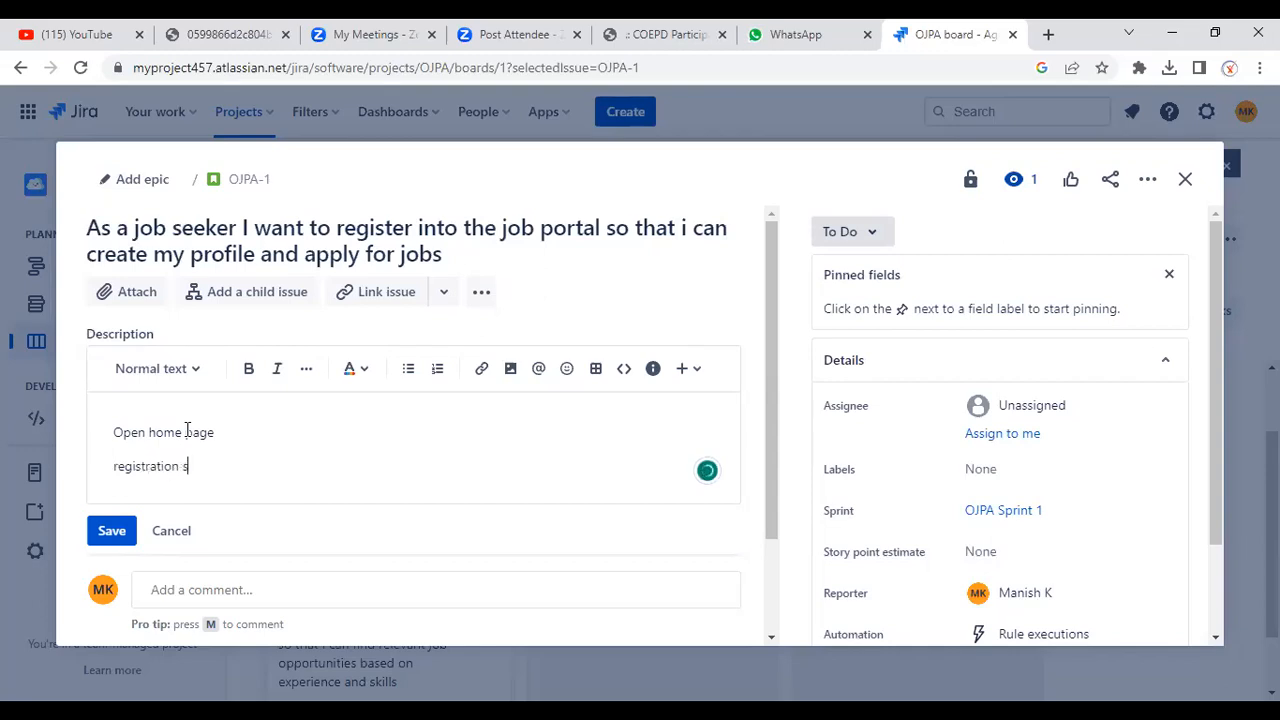
type("creen and text inpu")
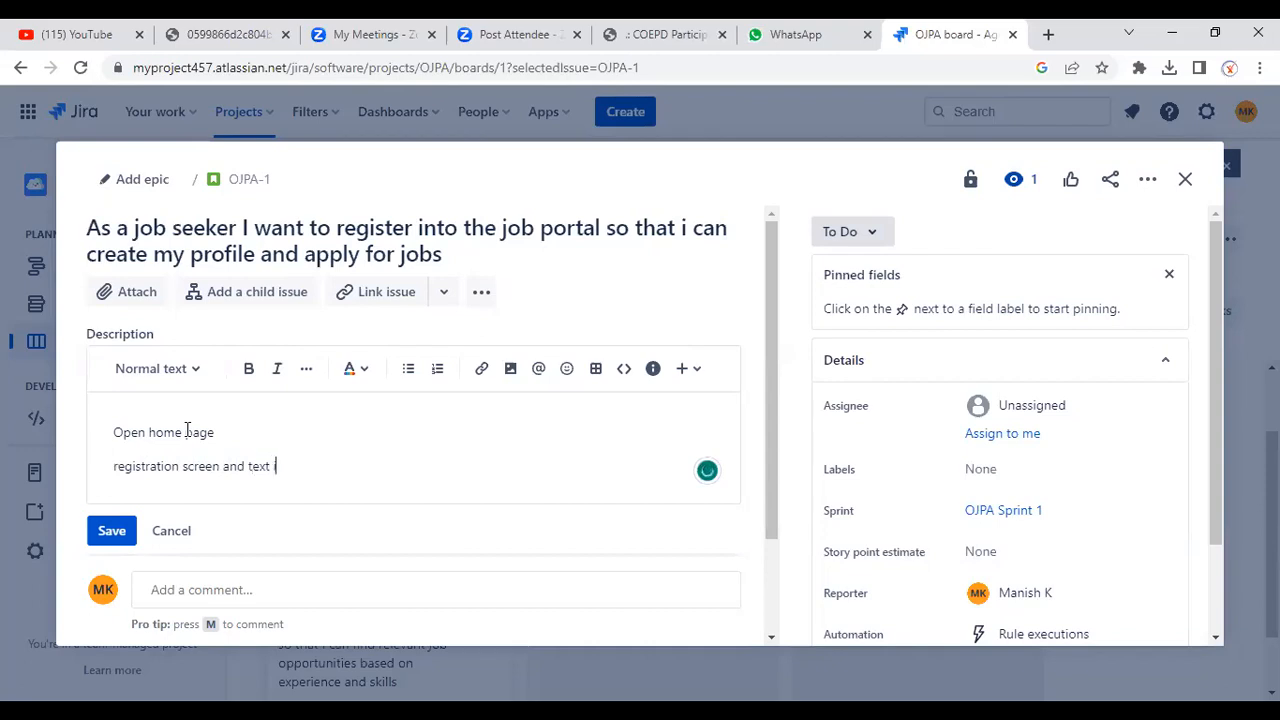
type("t option")
key("Return")
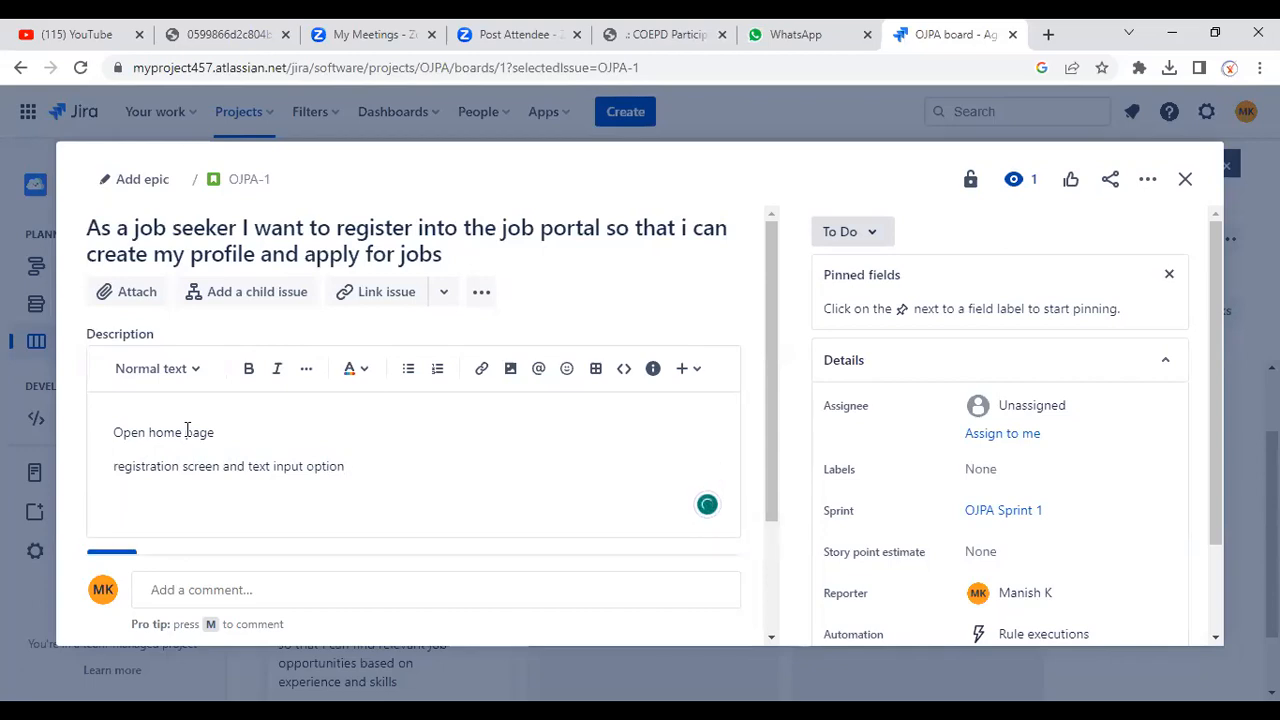
type("EmailID and password")
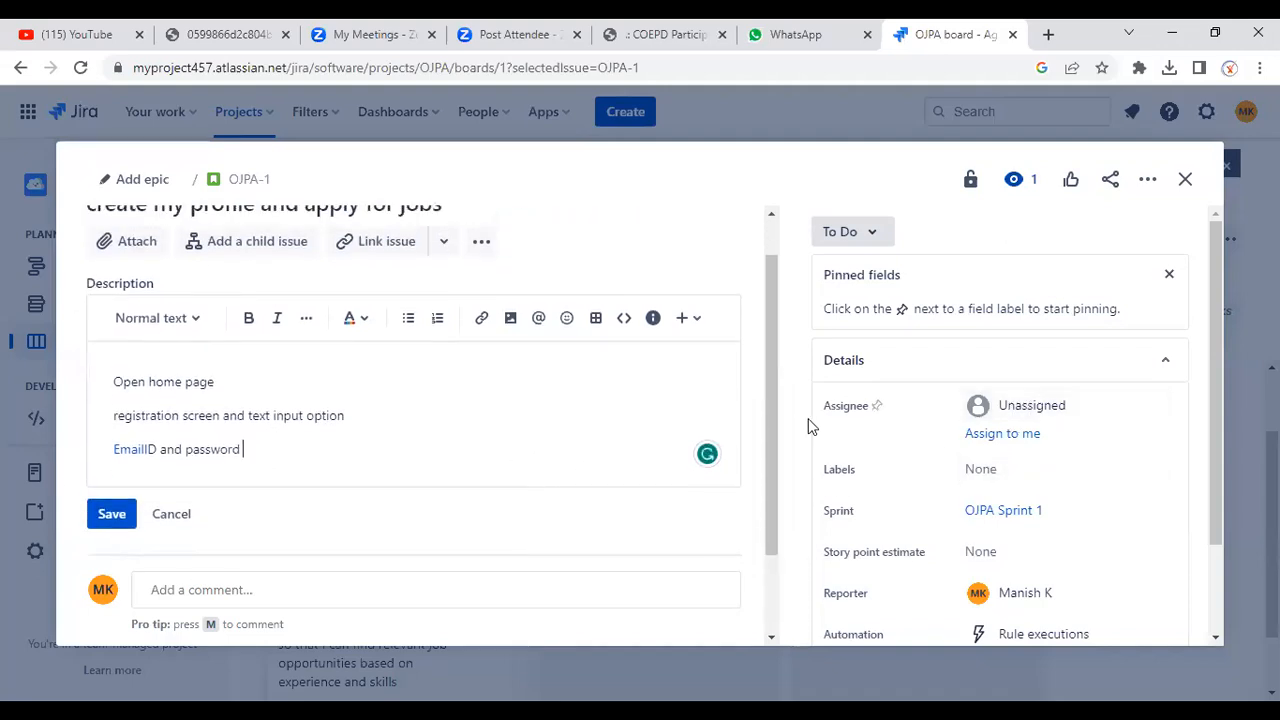
left_click(1010, 436)
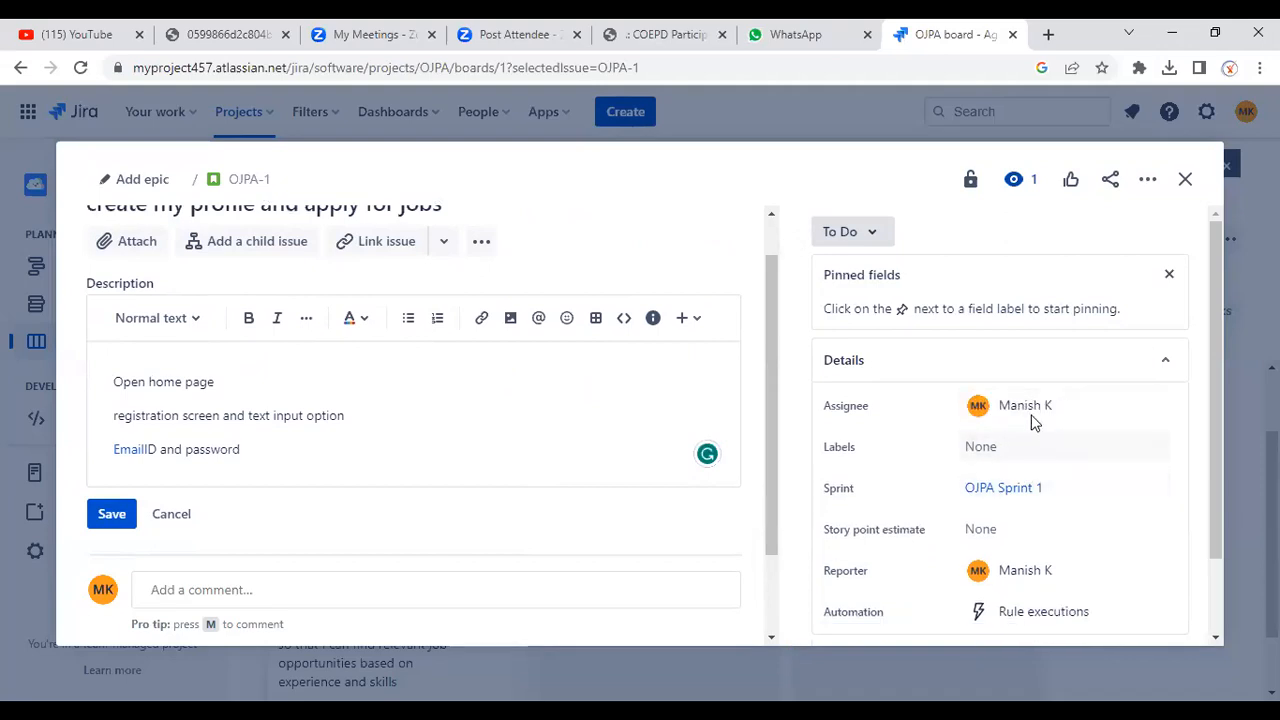
Give OJPA-1 a 9-point story estimate and close it to return to the sprint board.
scroll(960, 495, "down", 2)
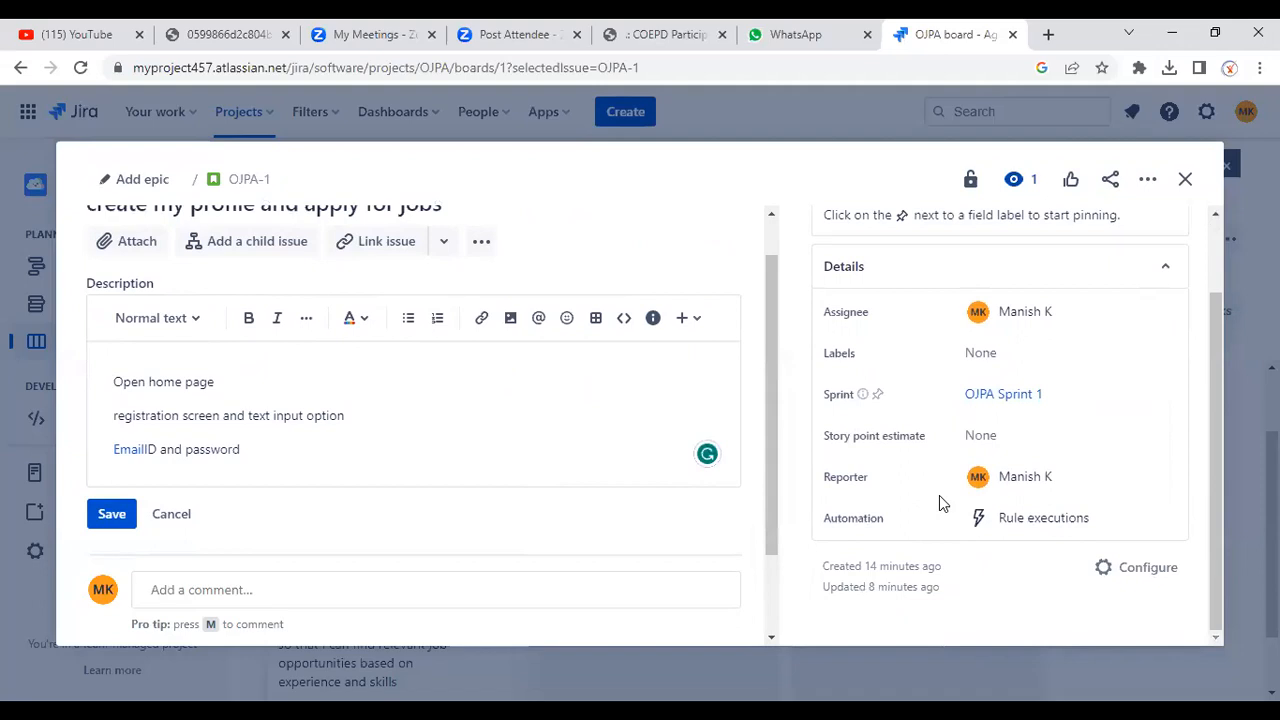
left_click(984, 437)
type("9")
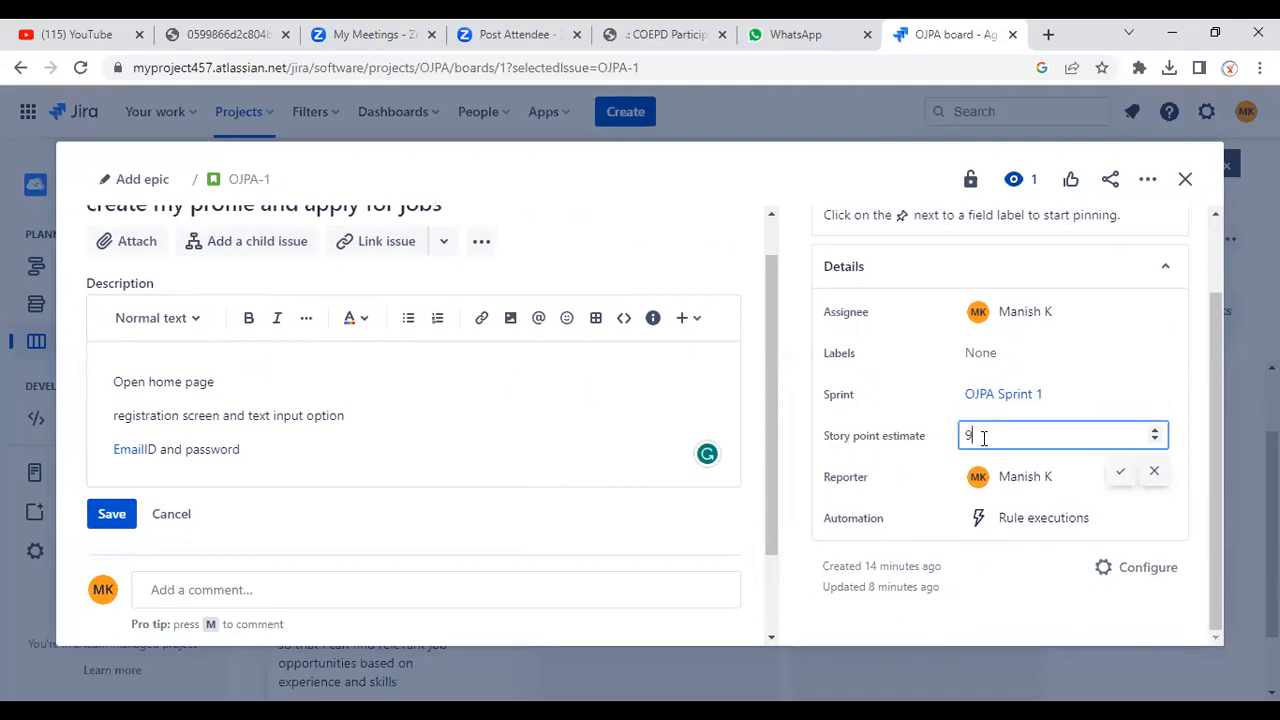
left_click(1120, 472)
scroll(564, 446, "up", 1)
scroll(564, 446, "down", 1)
scroll(564, 446, "up", 2)
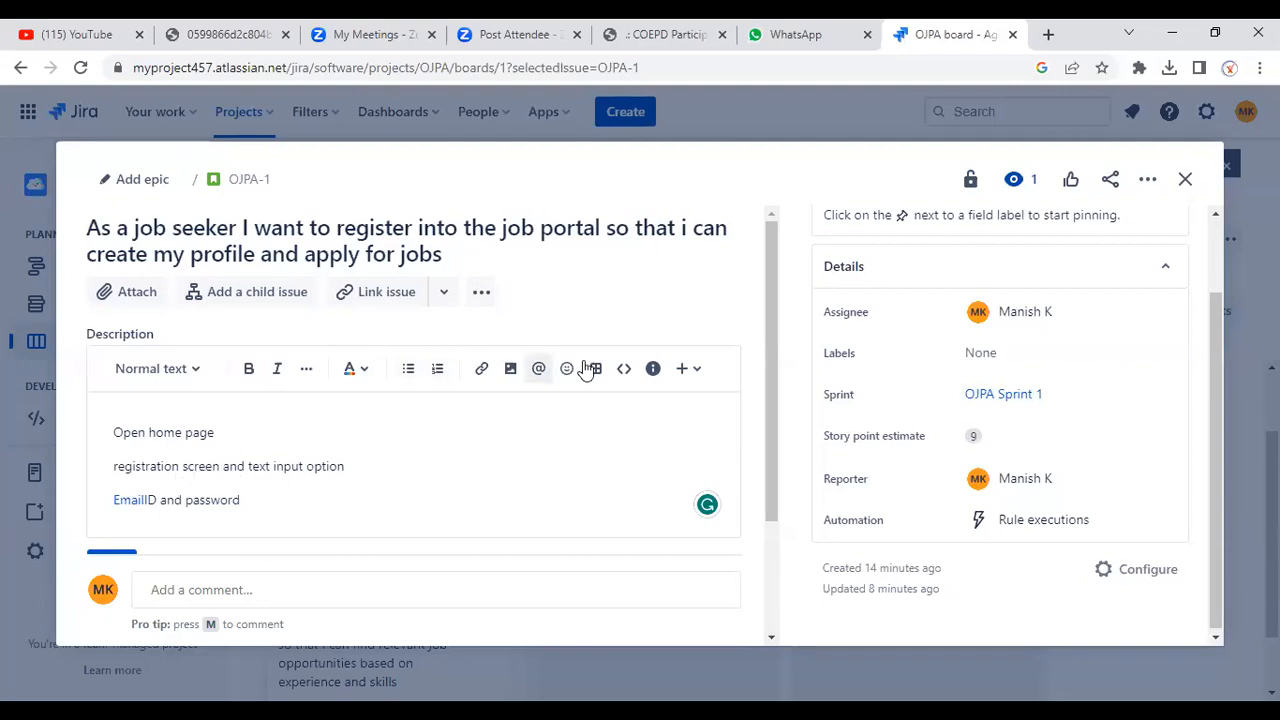
left_click(1184, 181)
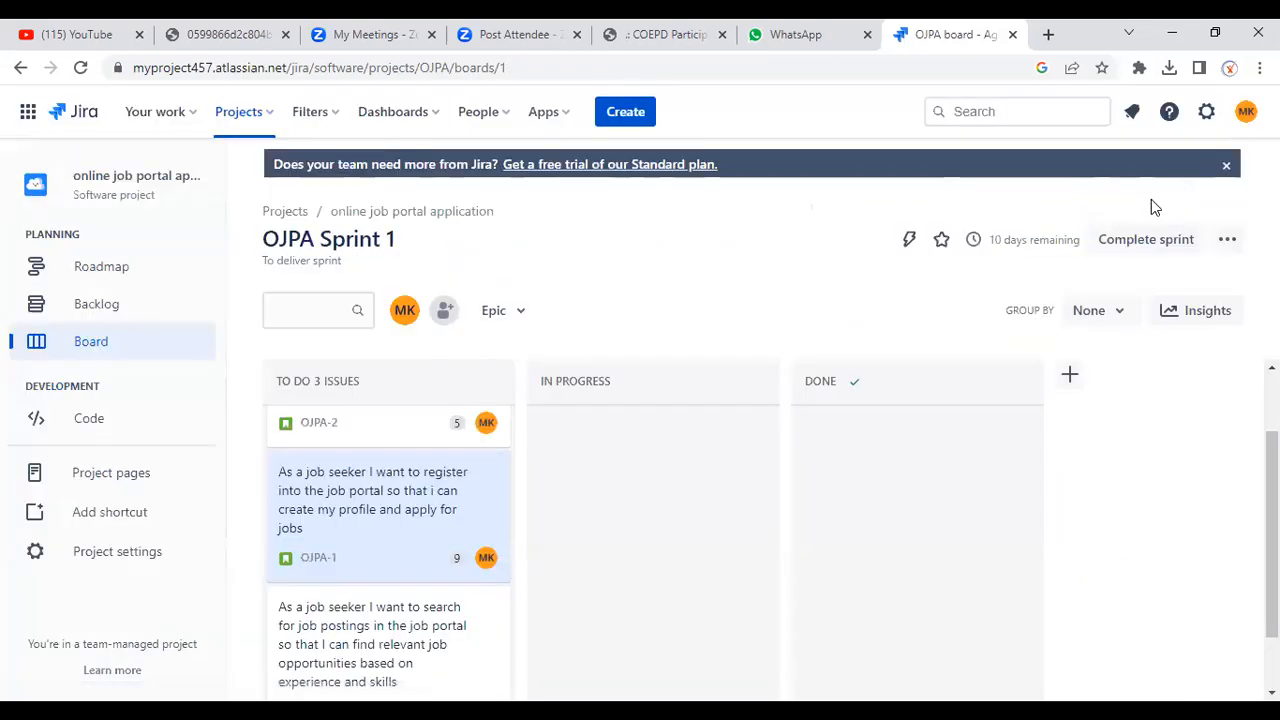
Move OJPA-2 and OJPA-1 to Done and OJPA-3 to In Progress.
scroll(607, 504, "up", 2)
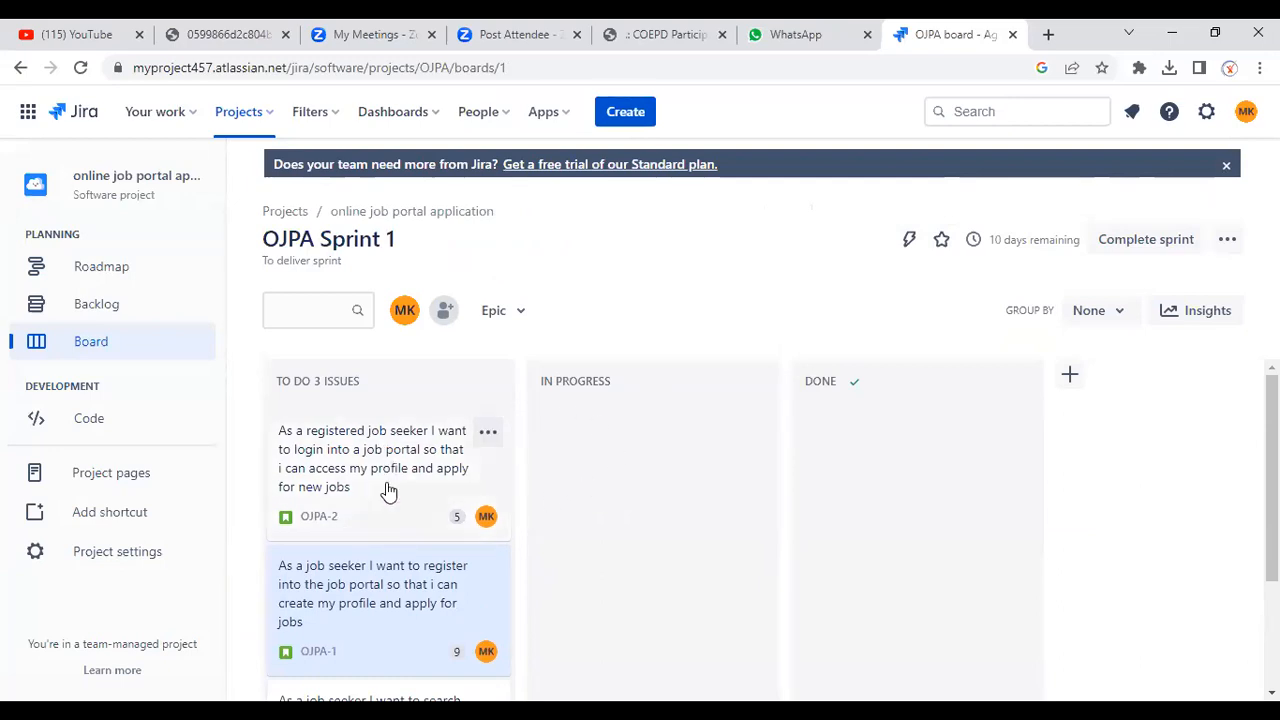
left_click_drag(375, 468, 894, 449)
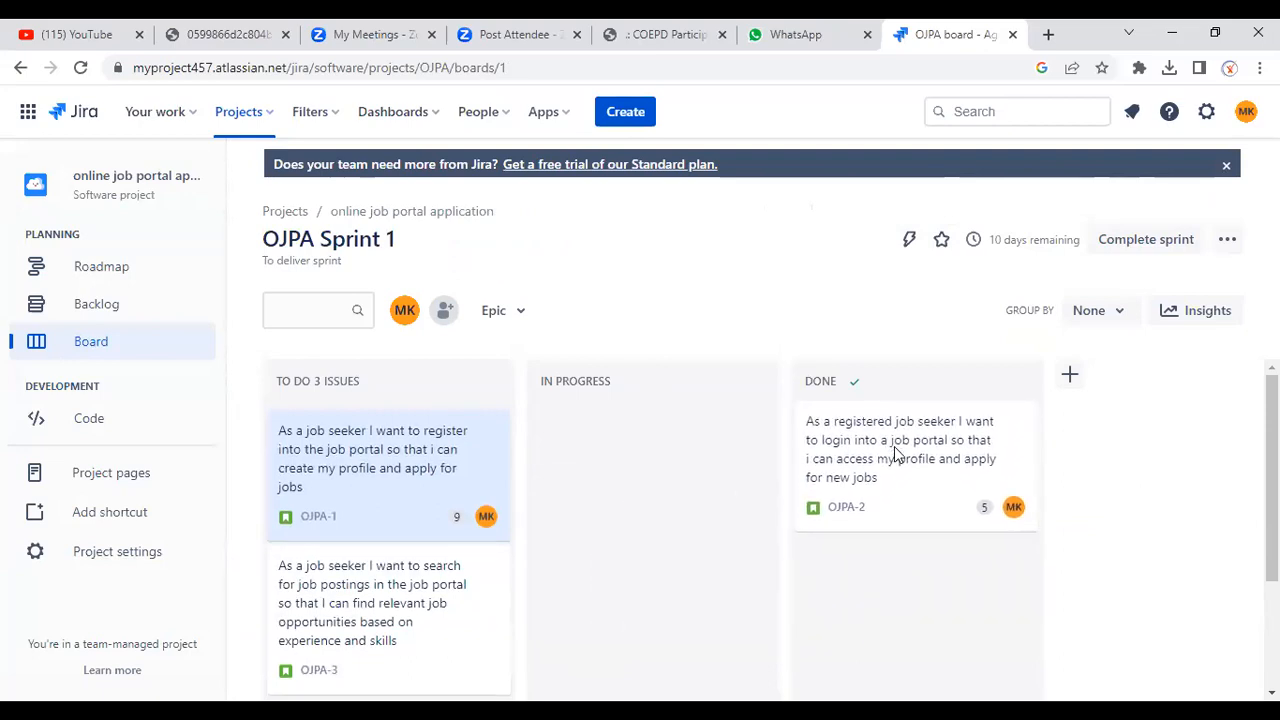
left_click_drag(405, 481, 900, 560)
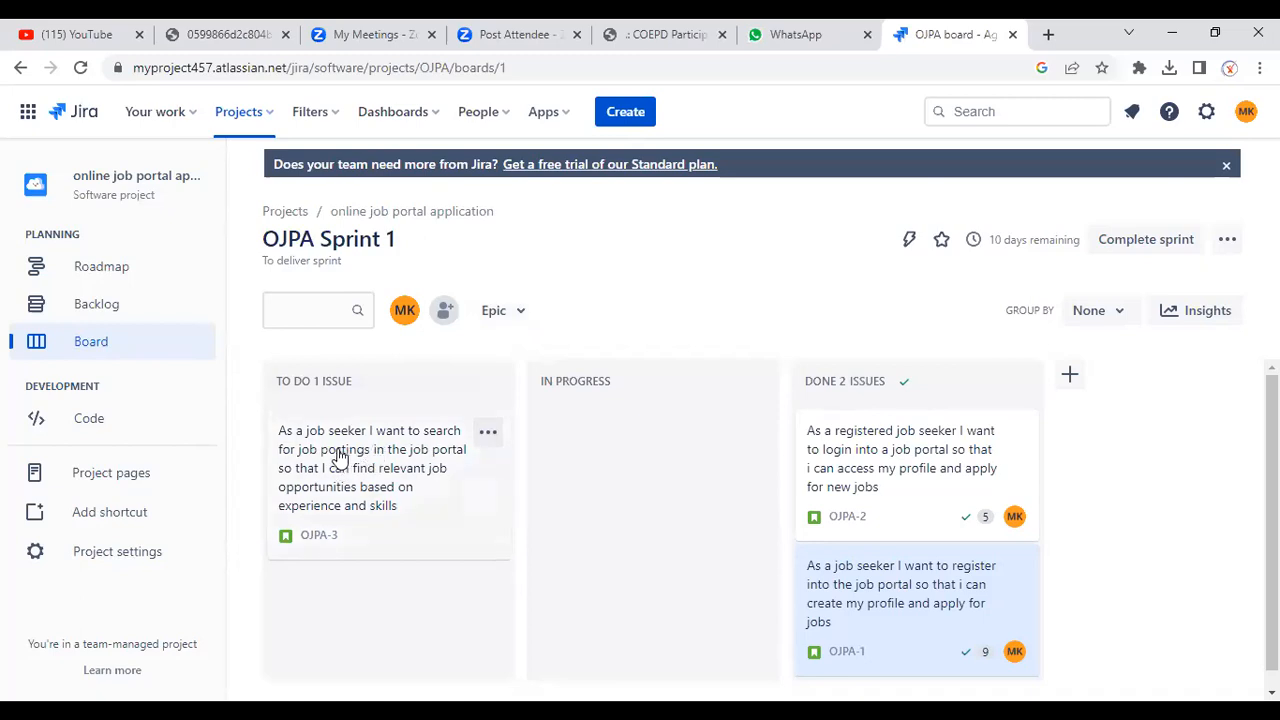
left_click_drag(344, 458, 614, 449)
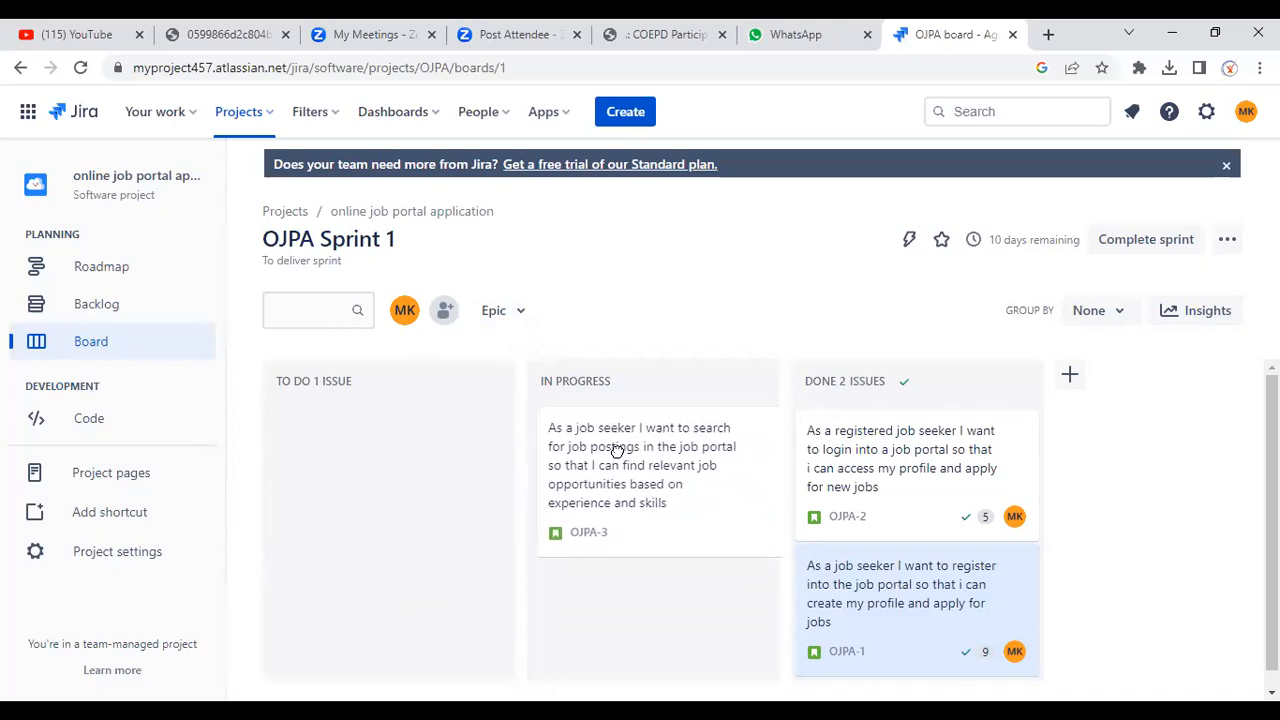
left_click(537, 27)
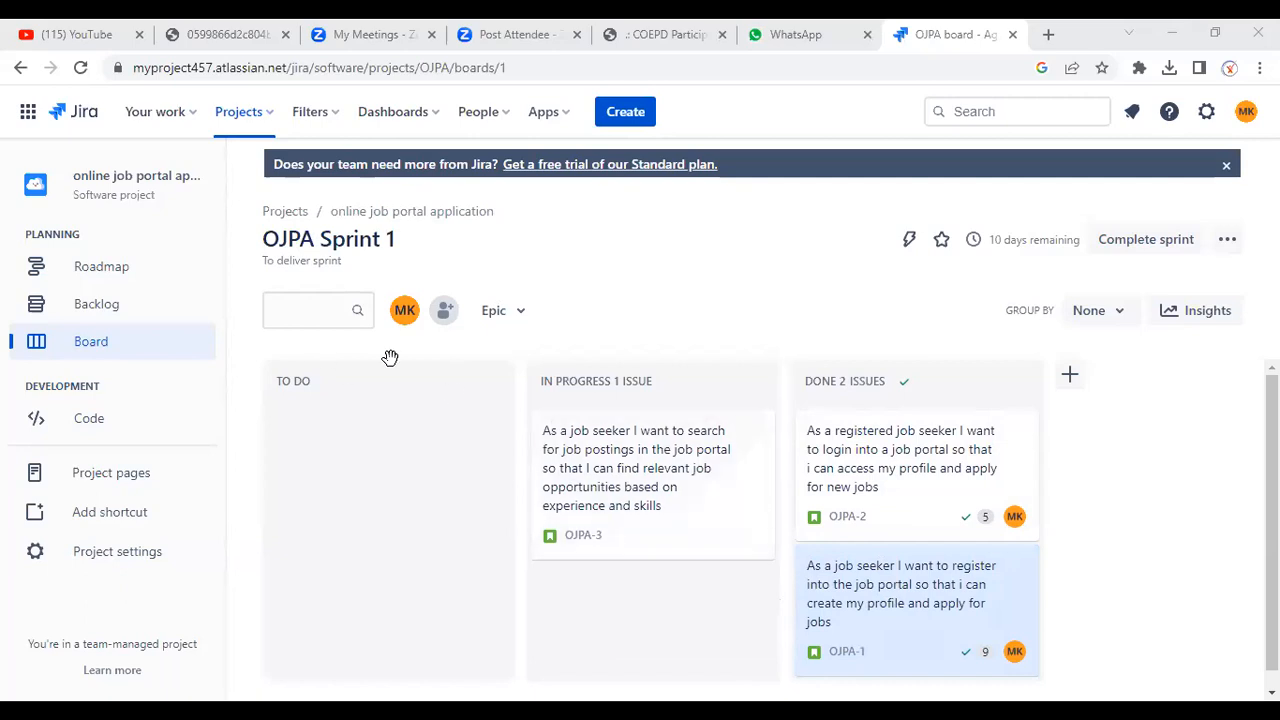
Complete OJPA Sprint 1, moving its open issue to a new sprint.
left_click(1122, 245)
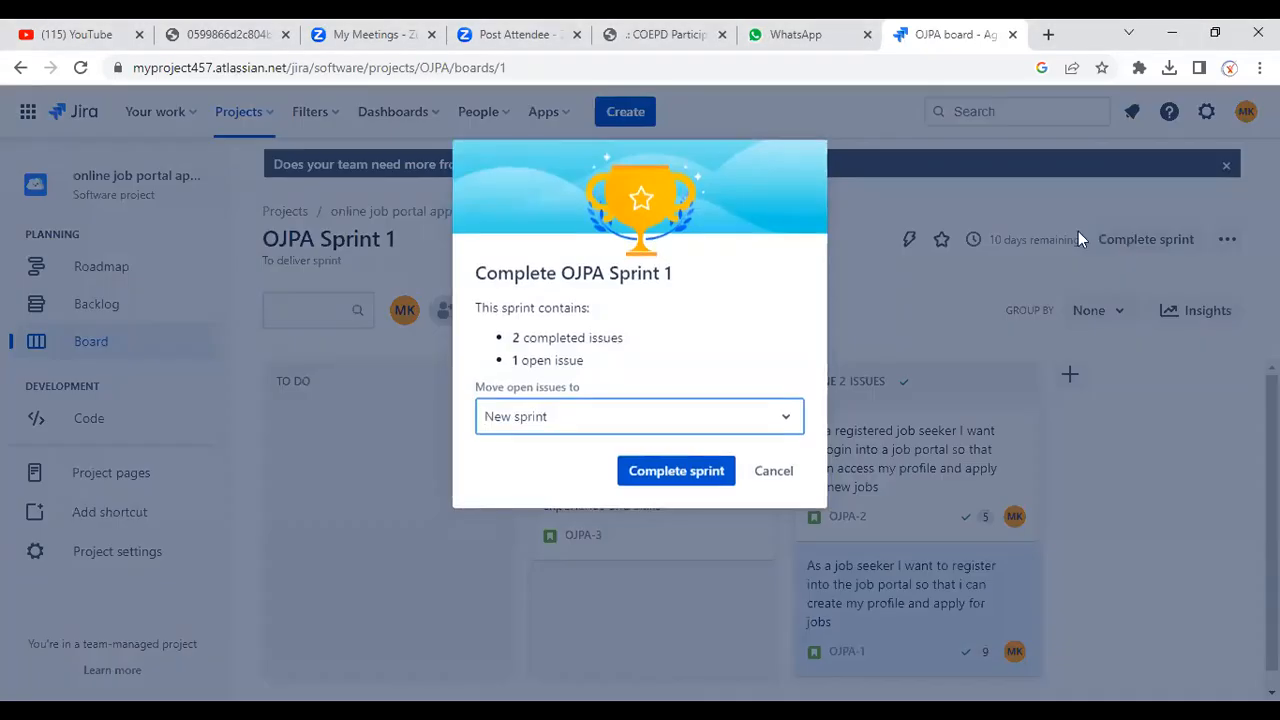
left_click(686, 474)
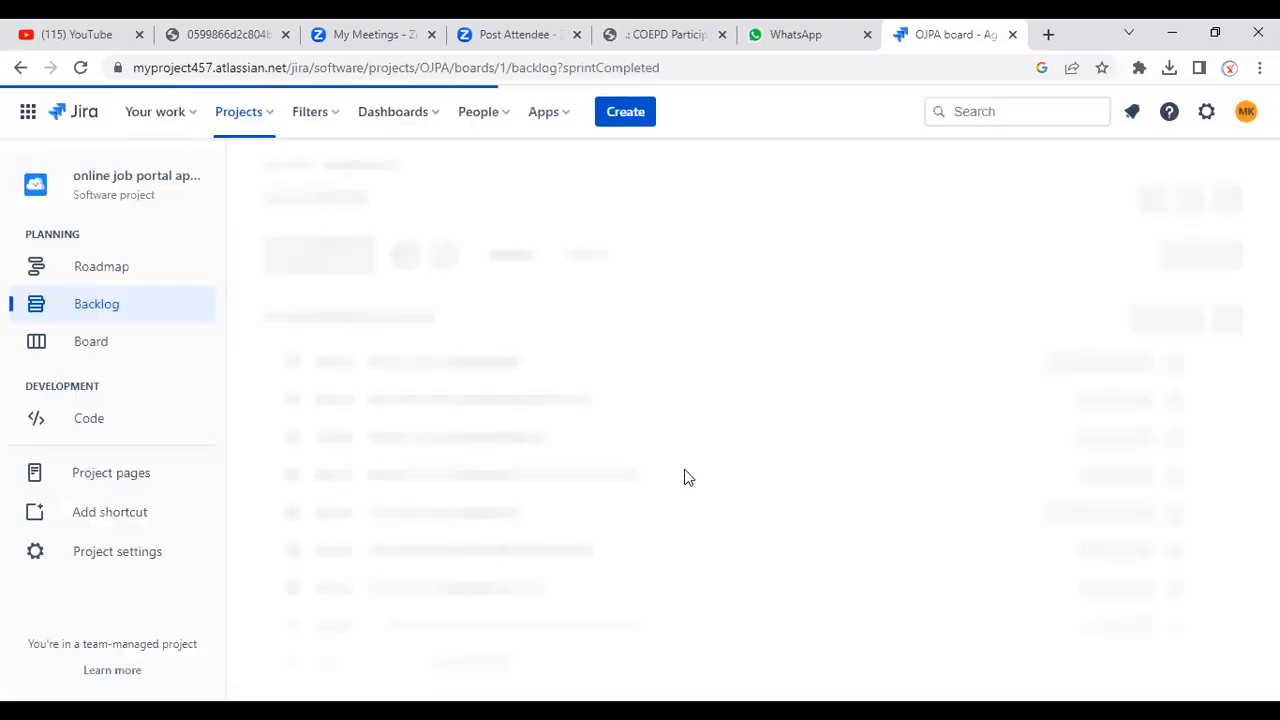
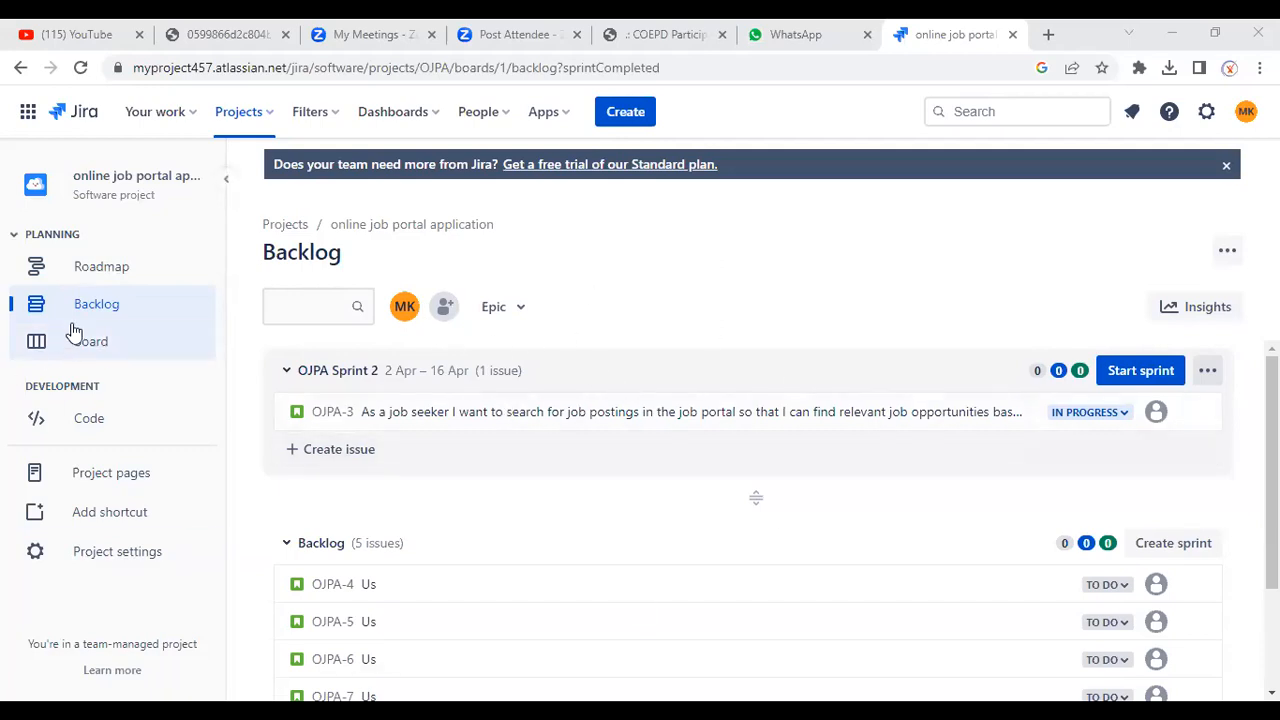
Switch on the Reports toggle in the OJPA project's Features settings and return to the board.
scroll(548, 508, "down", 3)
scroll(574, 608, "up", 3)
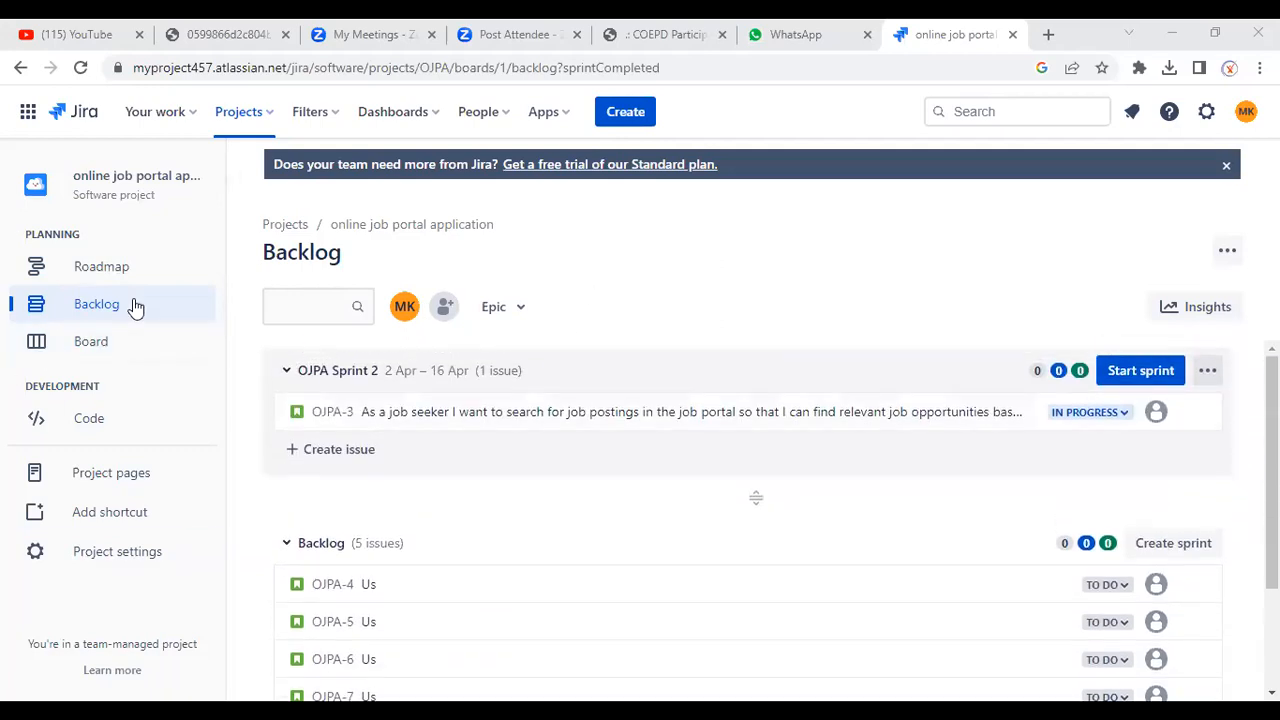
left_click(113, 356)
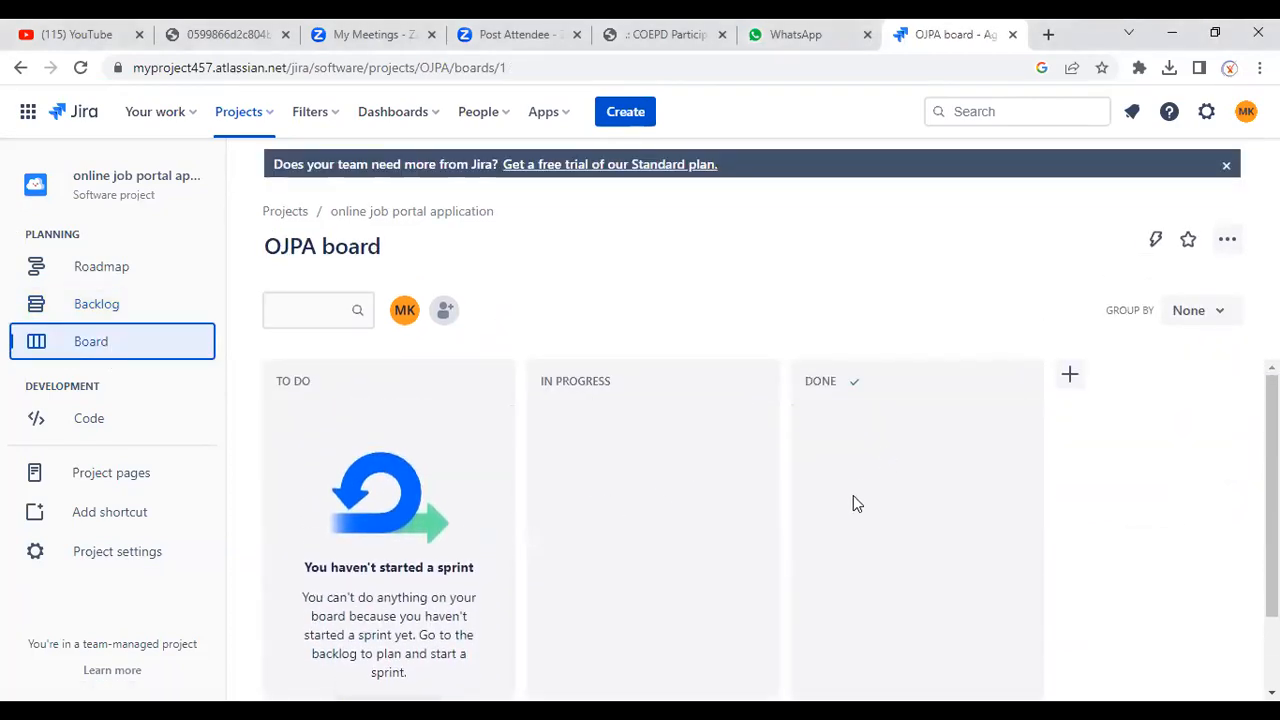
left_click(141, 556)
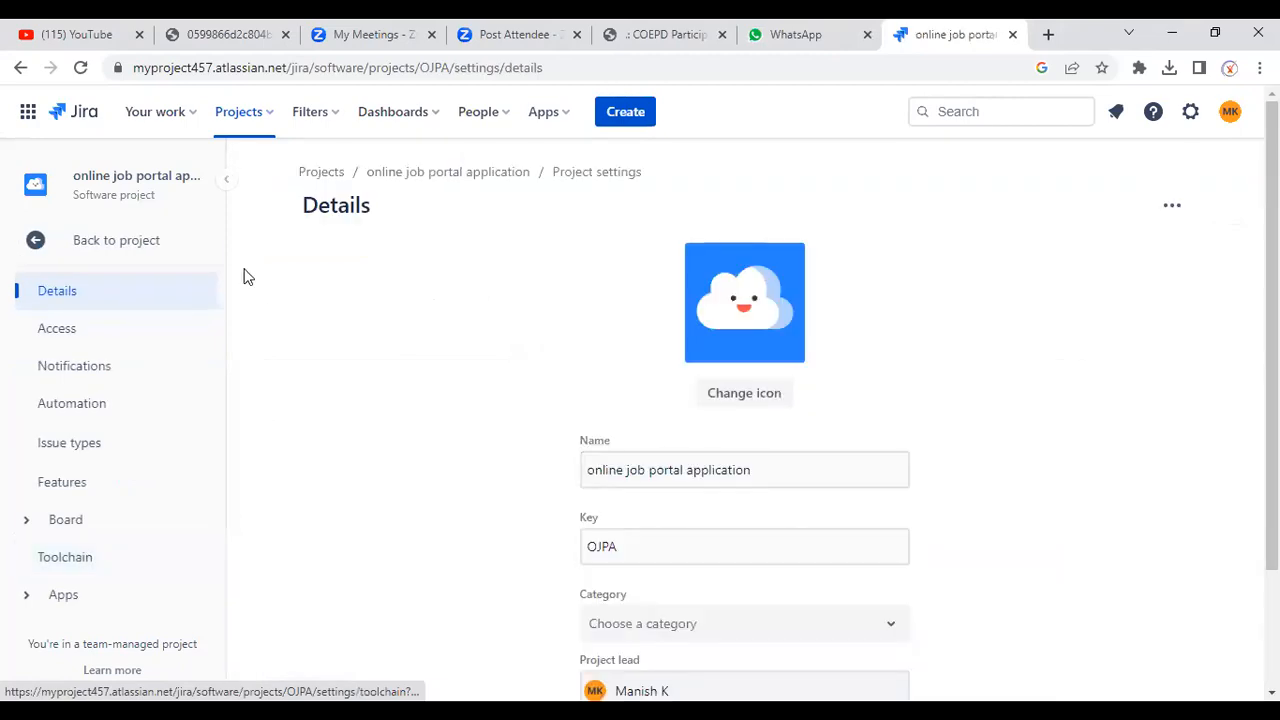
left_click(56, 486)
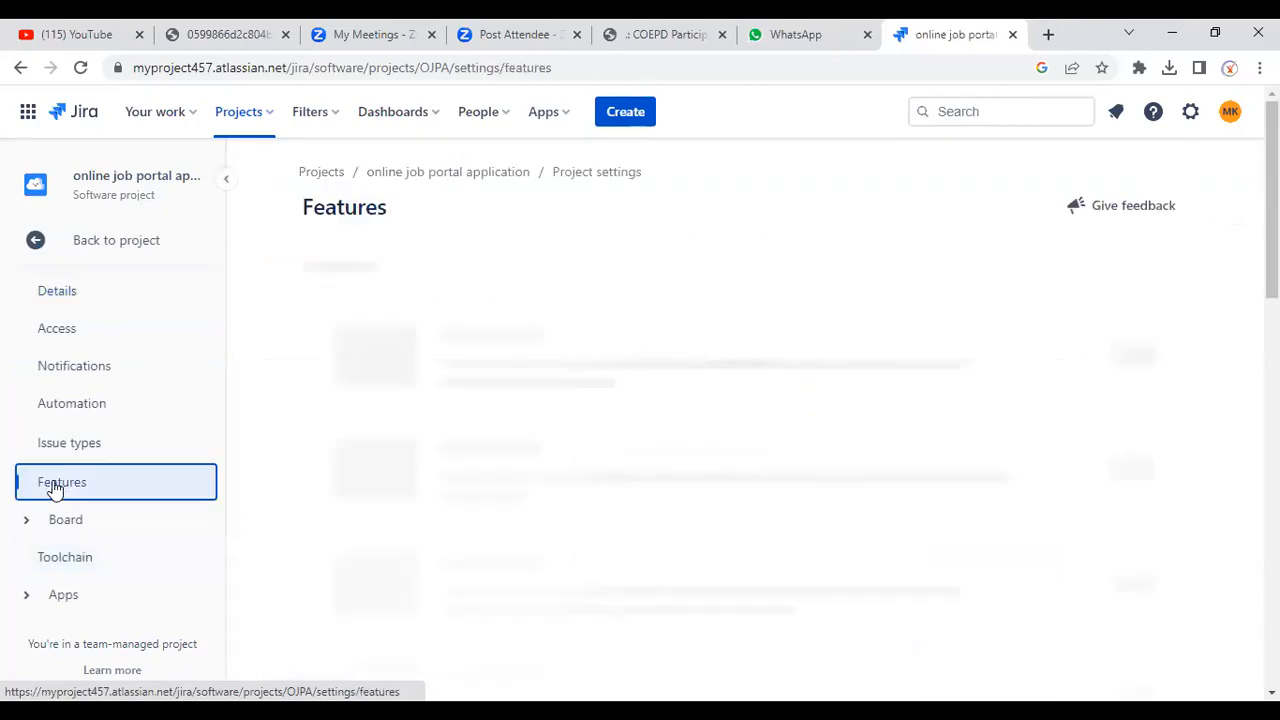
scroll(563, 569, "down", 4)
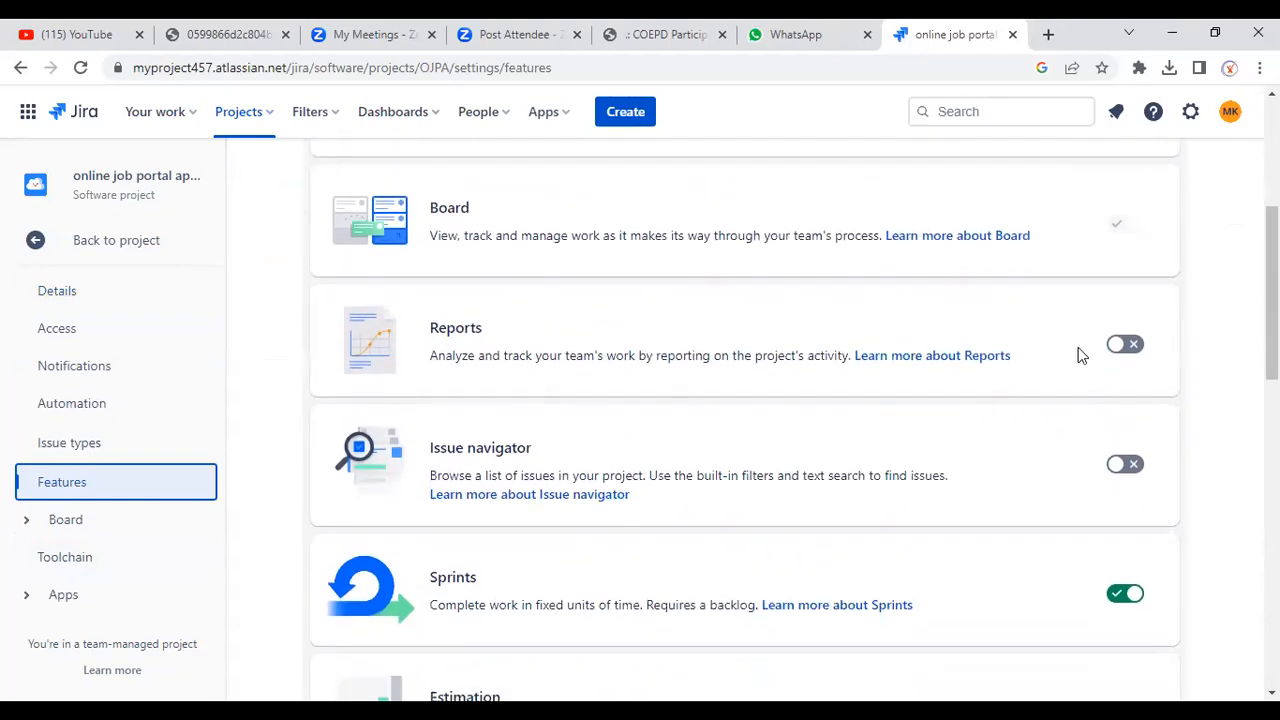
left_click(1136, 346)
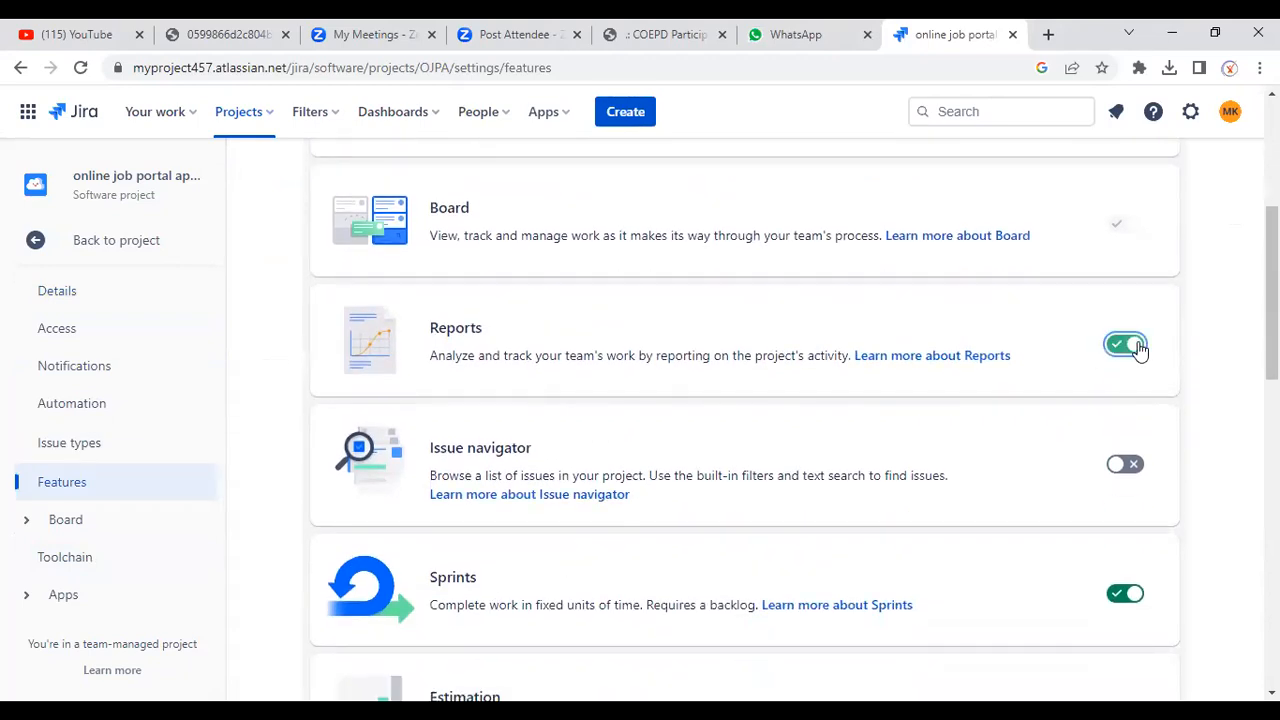
left_click(38, 244)
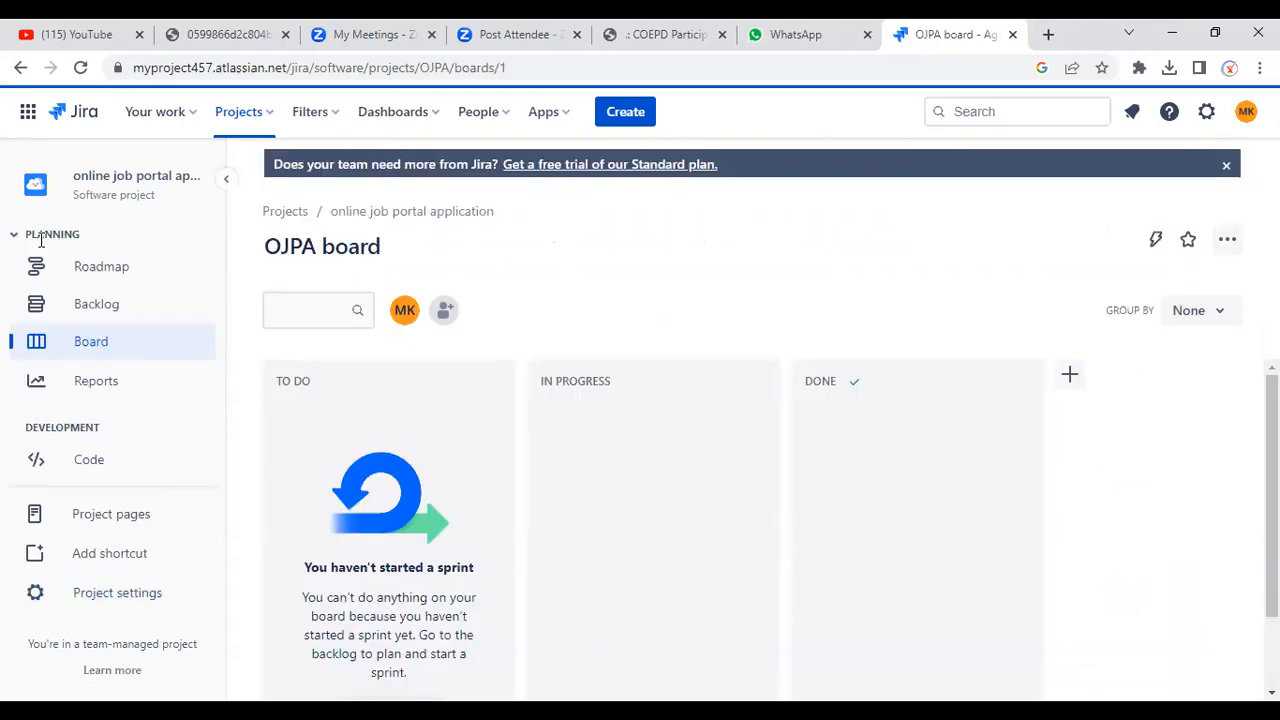
Open the Sprint burndown chart from Reports and set its estimation field to Issue count.
left_click(100, 389)
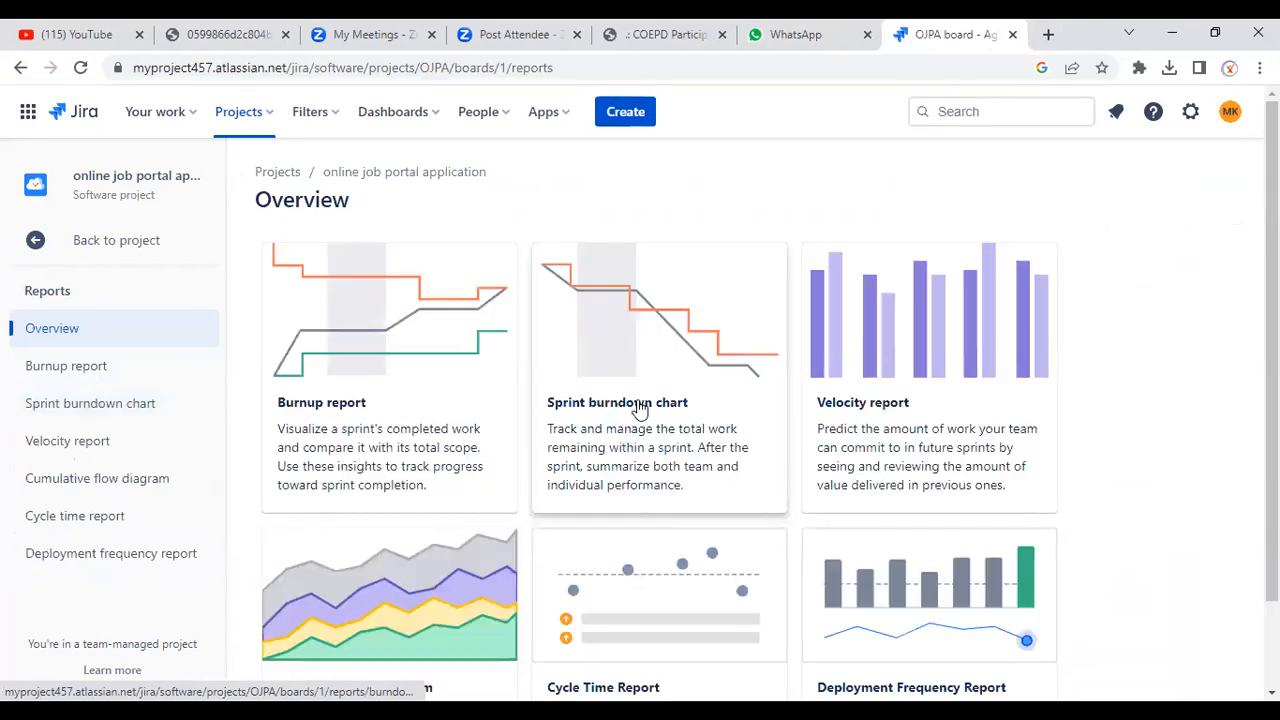
left_click(640, 408)
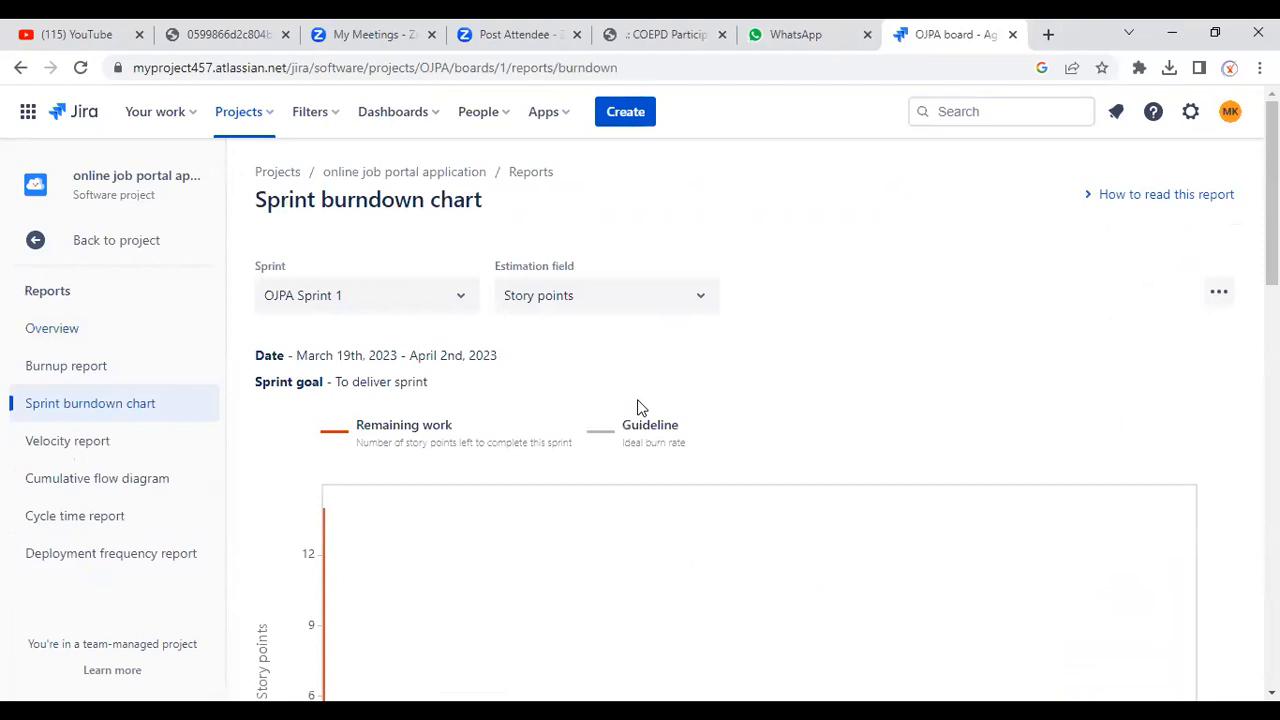
scroll(557, 529, "down", 6)
scroll(686, 581, "up", 1)
scroll(668, 556, "up", 5)
left_click(625, 295)
left_click(598, 380)
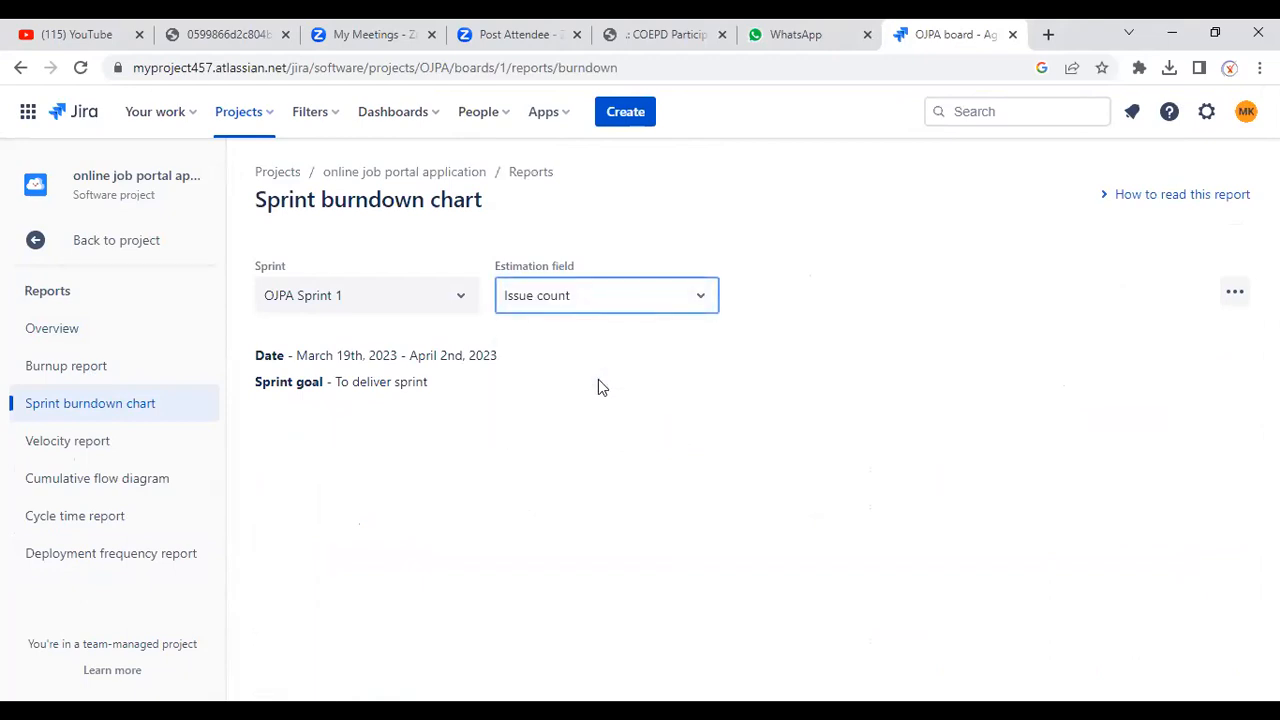
Scroll through the OJPA Sprint 1 burndown, then open the Cumulative flow diagram.
scroll(893, 405, "down", 5)
scroll(637, 434, "up", 3)
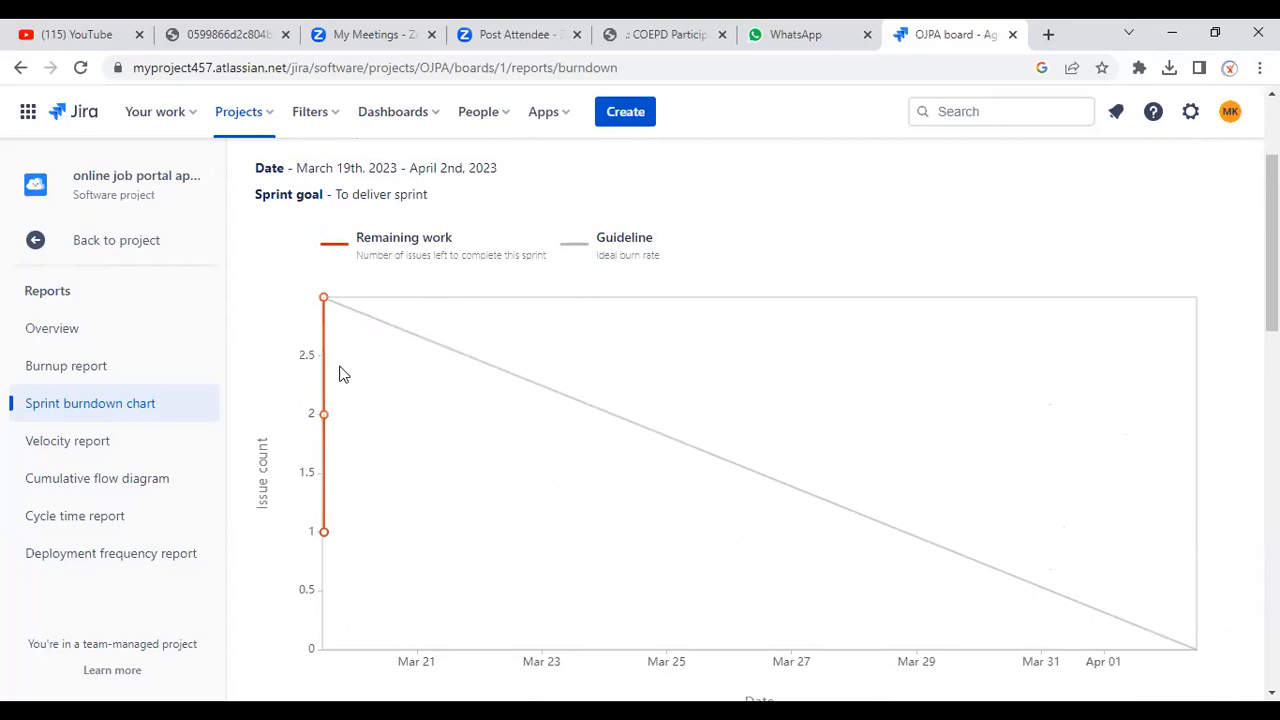
scroll(1185, 682, "down", 2)
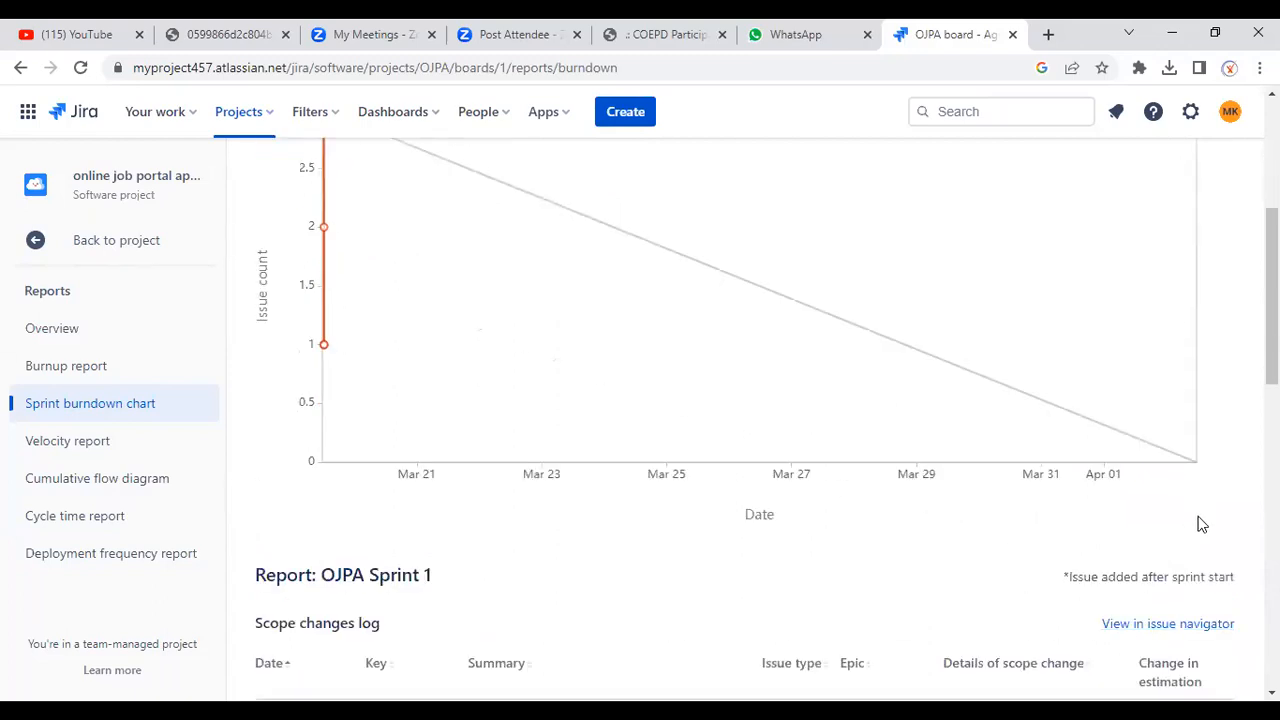
scroll(1206, 492, "up", 1)
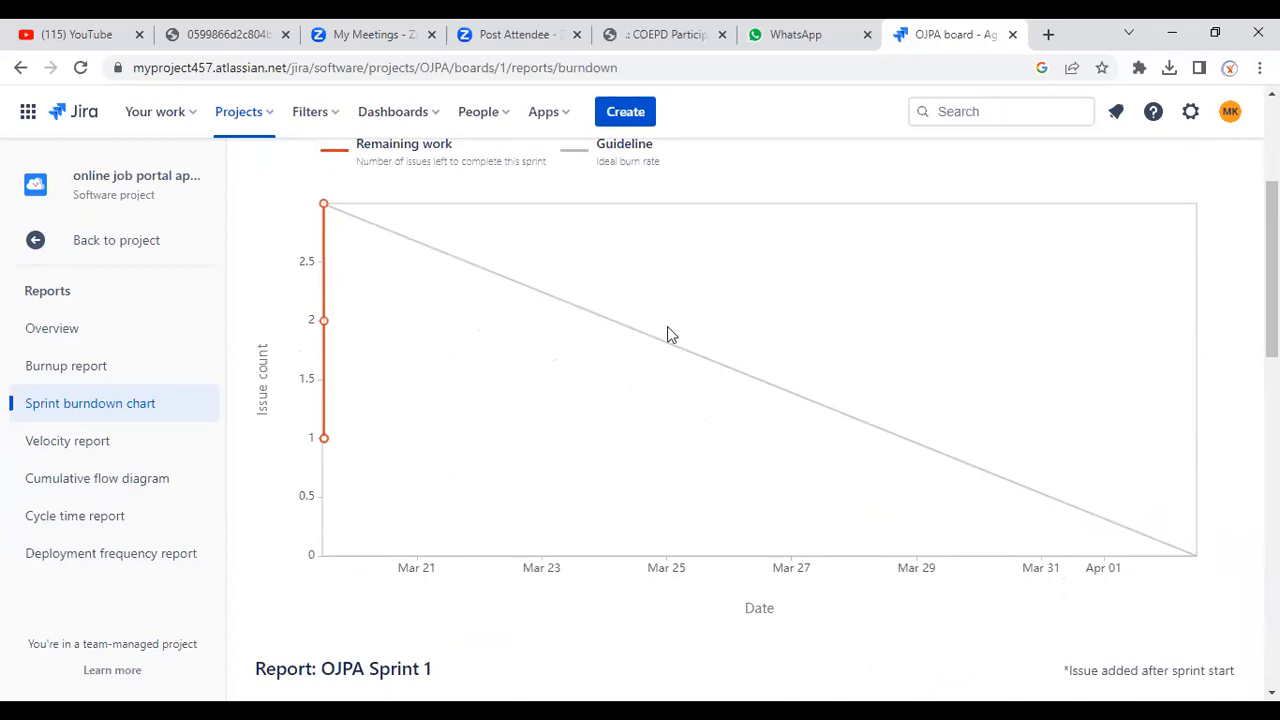
left_click(106, 484)
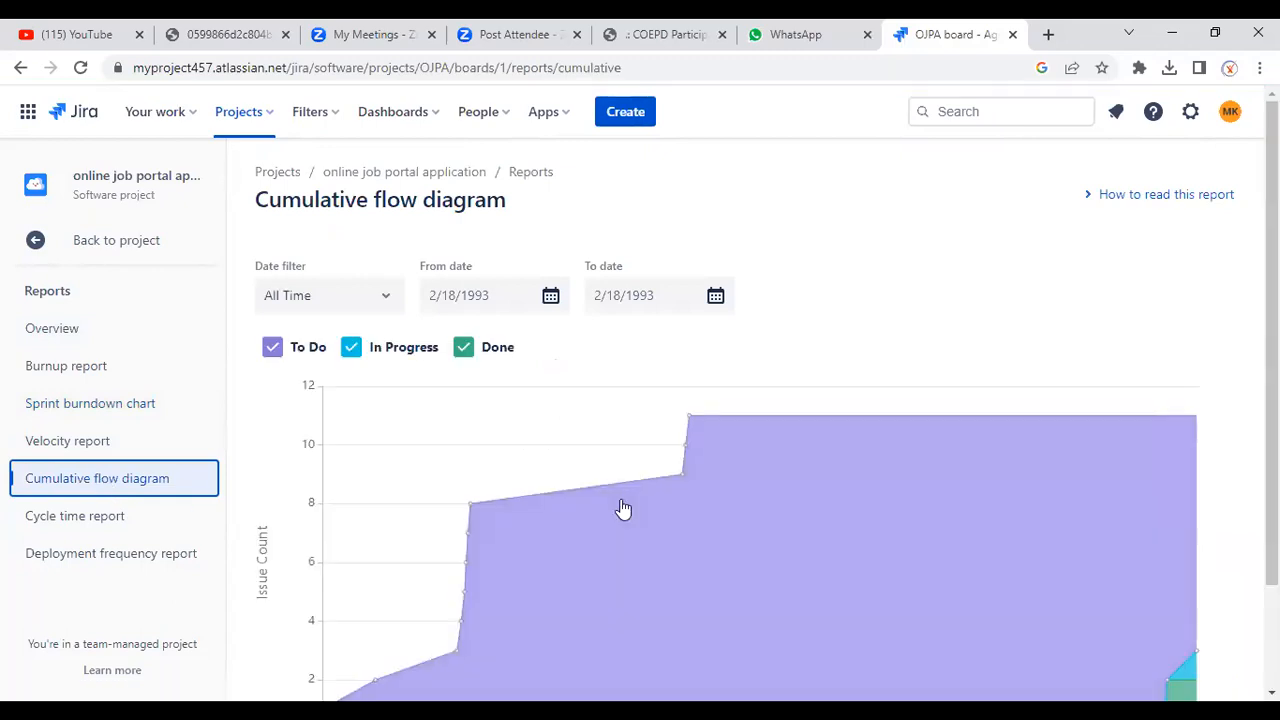
Hide and re-show the In Progress, Done and To Do chart areas, then open the Velocity report.
scroll(620, 362, "down", 1)
left_click(352, 221)
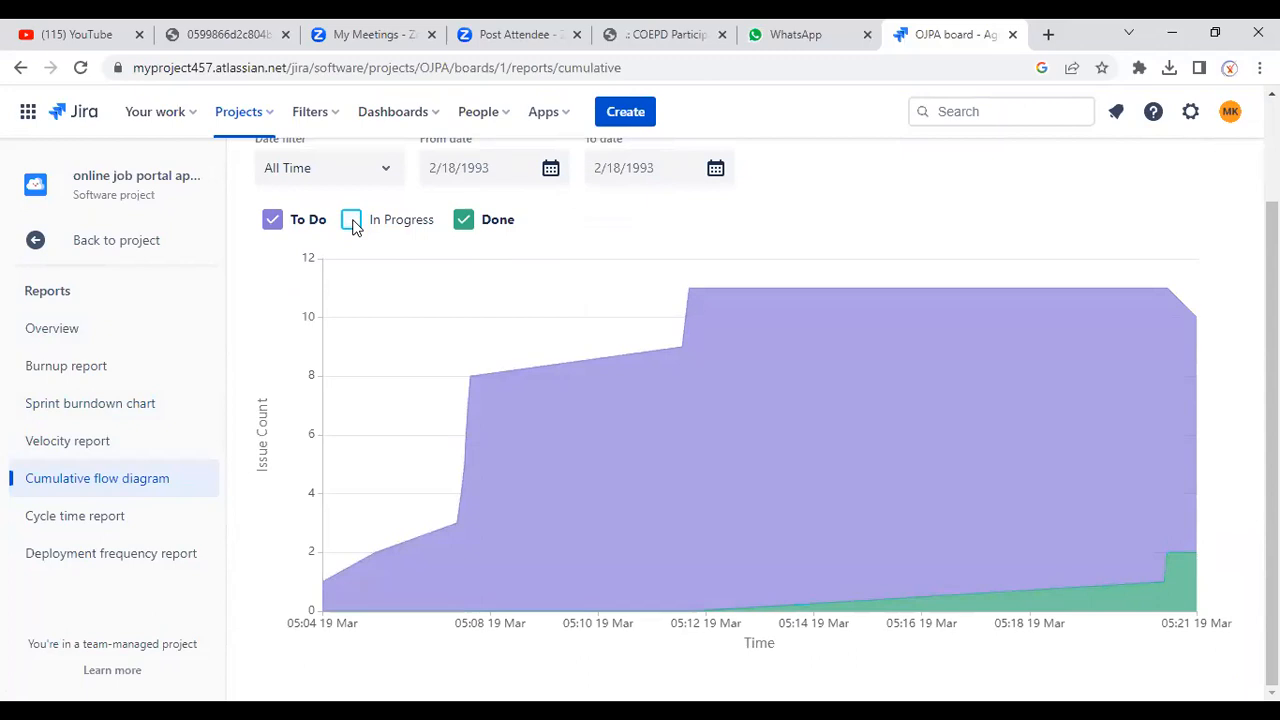
mouse_move(1160, 575)
left_click(352, 221)
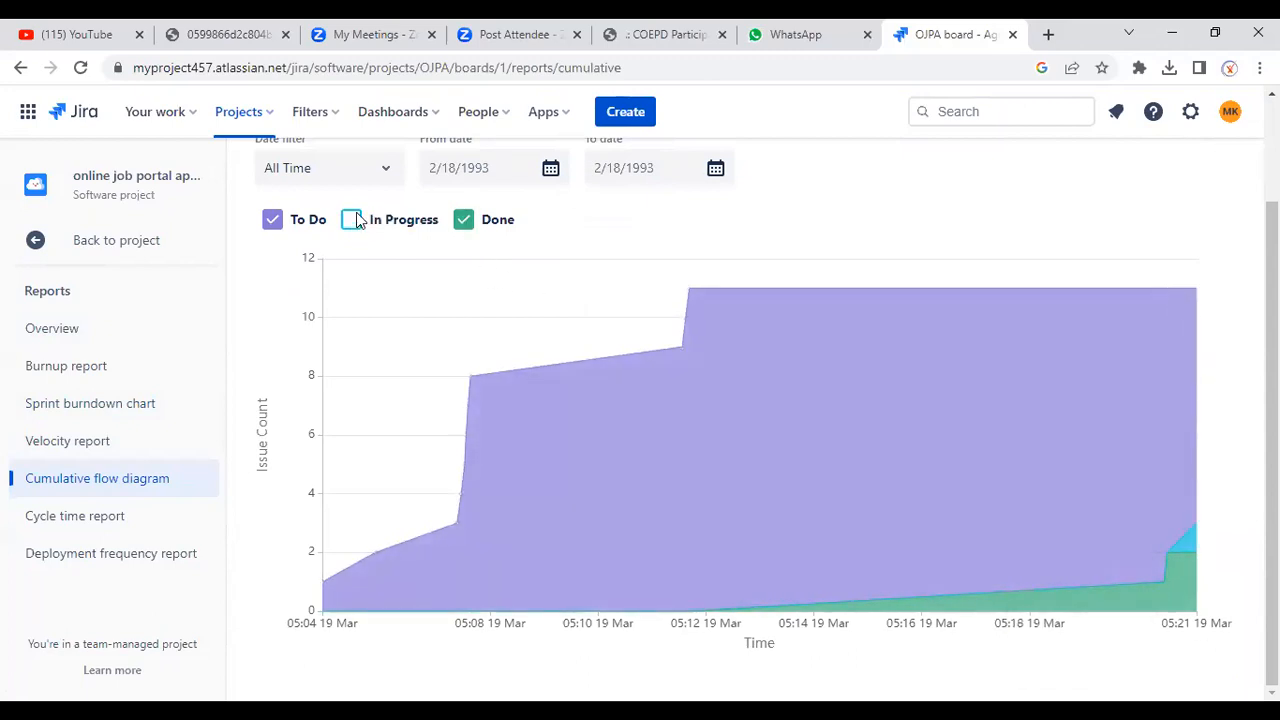
left_click(466, 223)
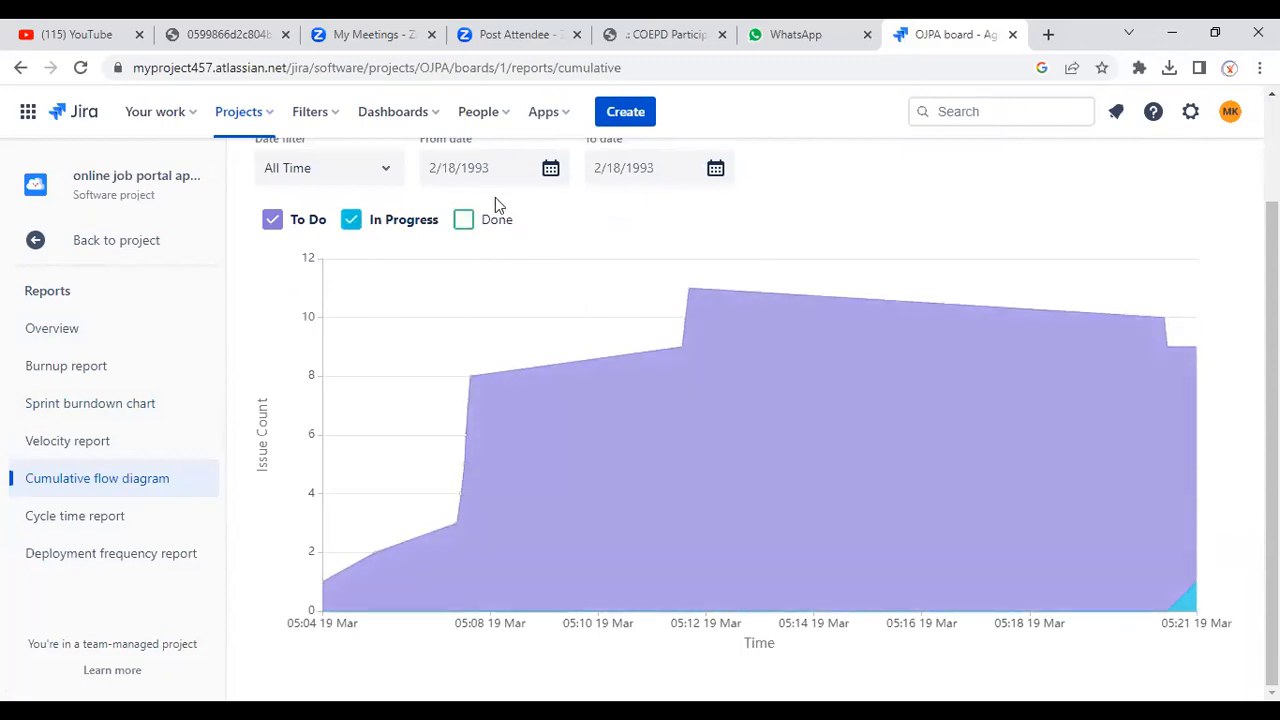
left_click(466, 221)
left_click(274, 224)
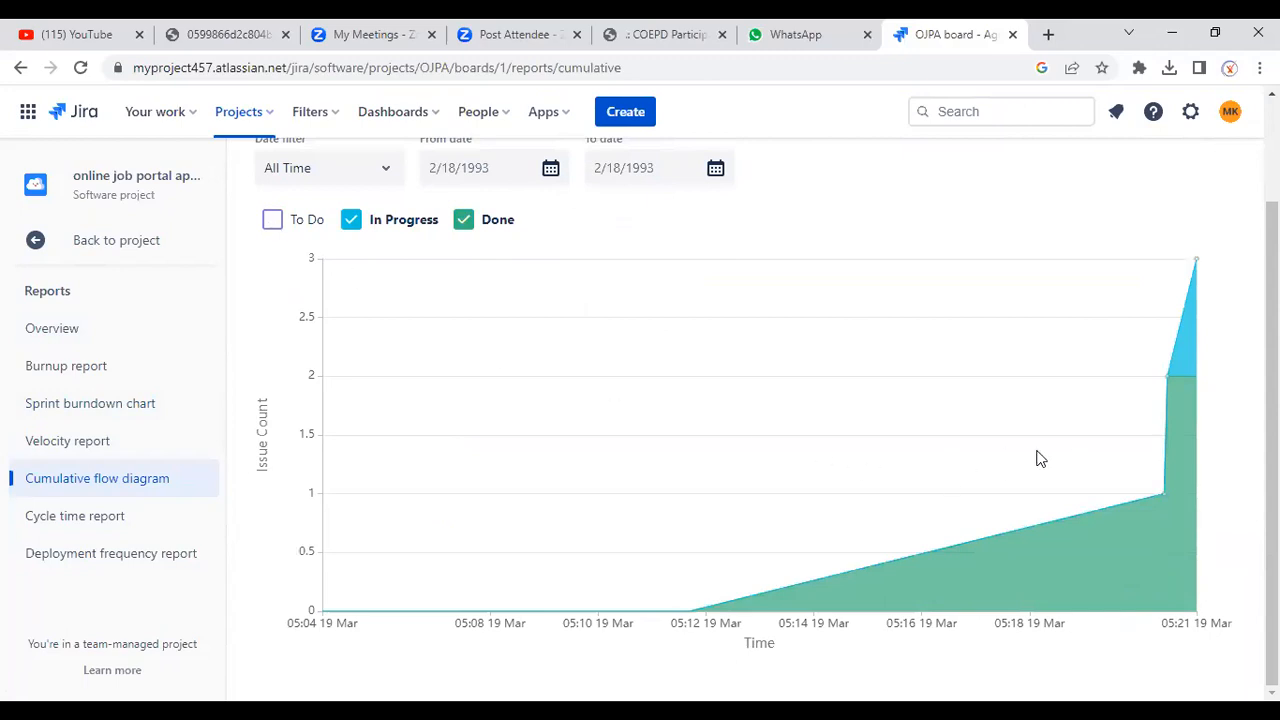
left_click(272, 222)
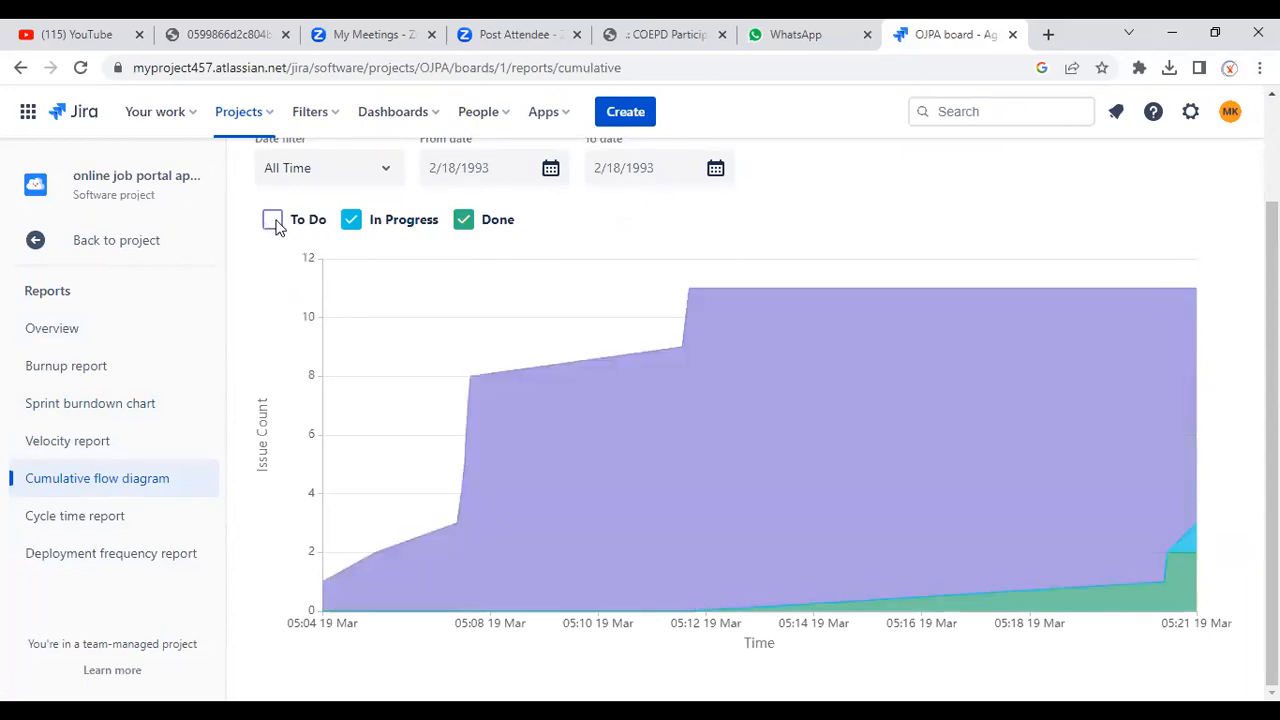
left_click(136, 441)
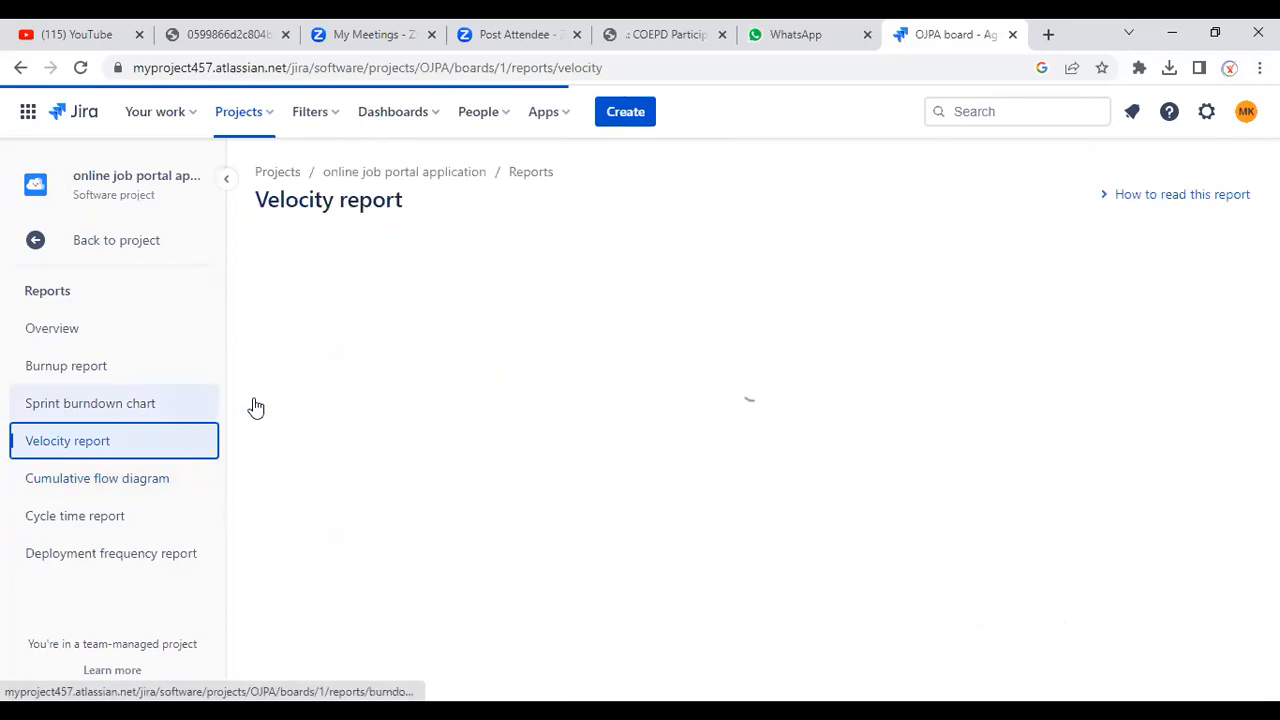
Confirm Sprint 1's 14 completed story points, glance at the backlog, then reopen Reports.
scroll(590, 452, "down", 2)
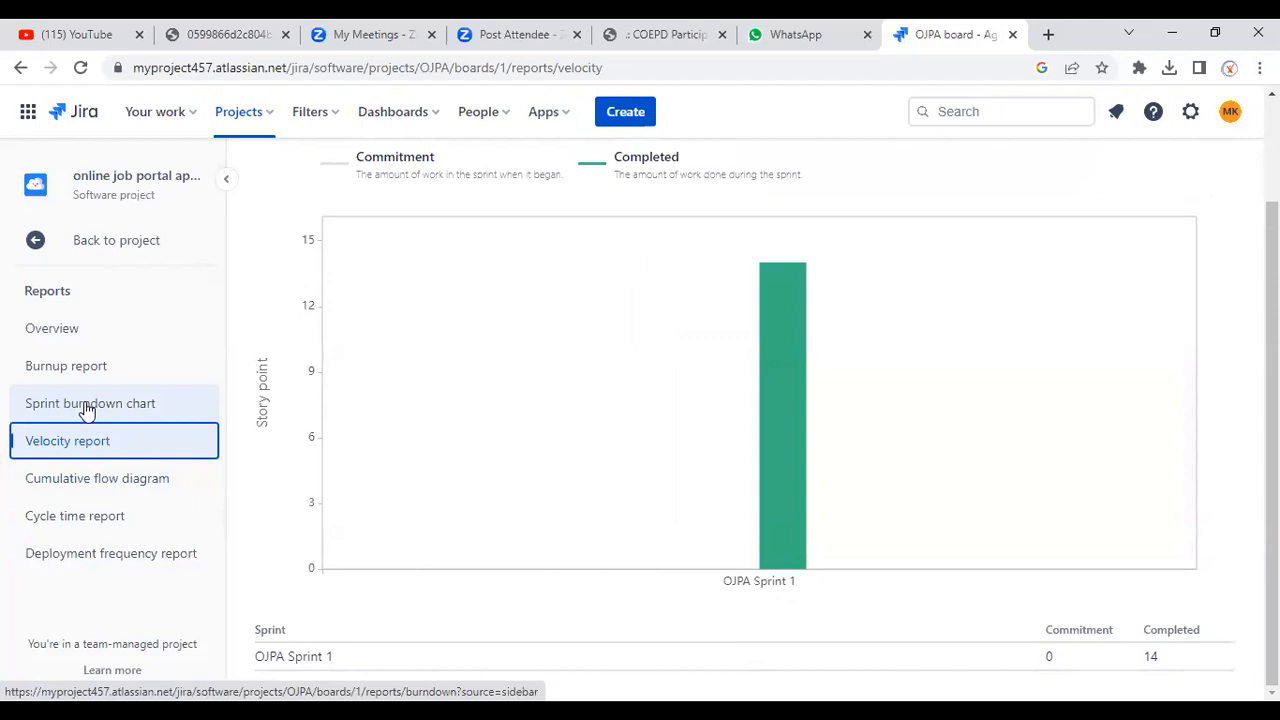
left_click(35, 245)
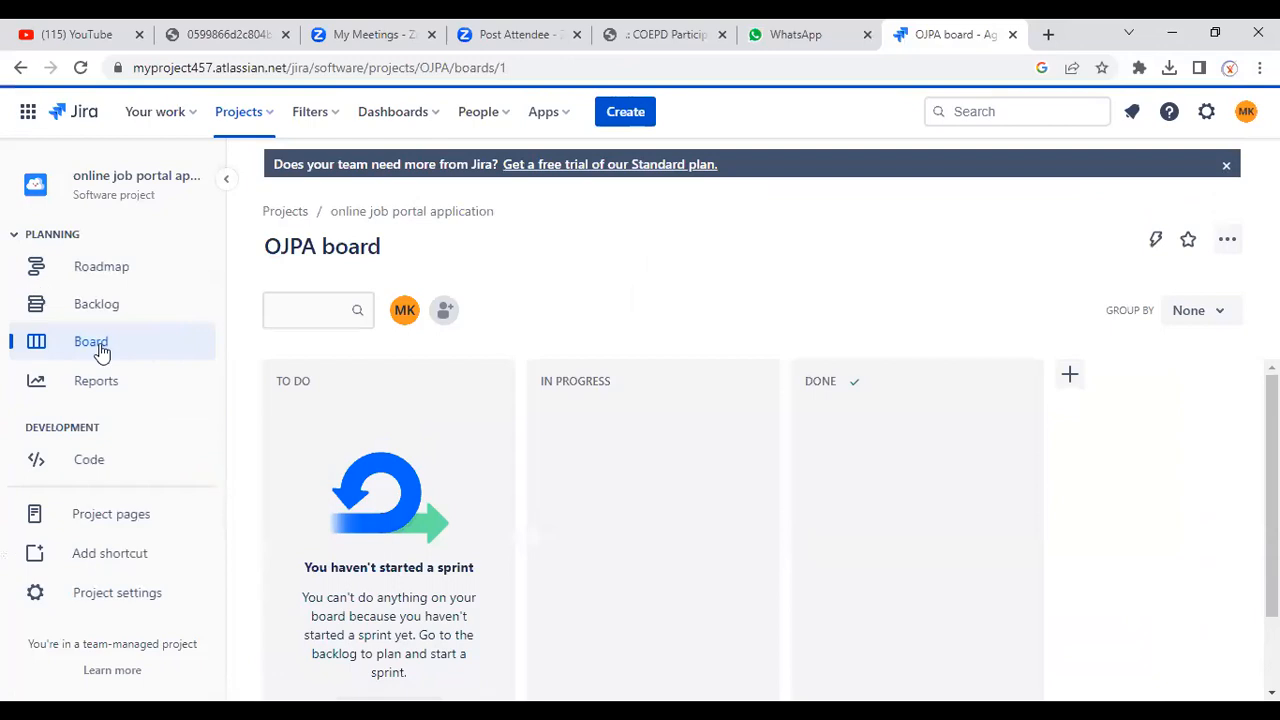
left_click(97, 308)
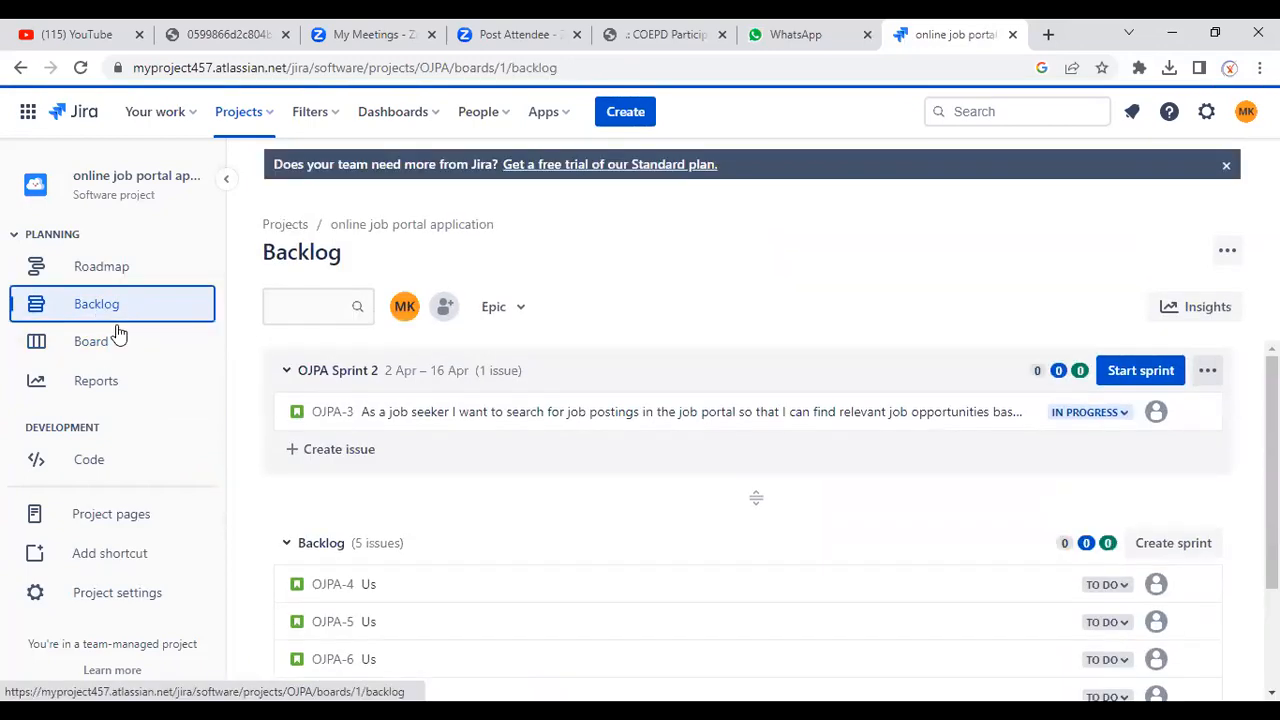
scroll(443, 573, "down", 2)
scroll(443, 571, "up", 2)
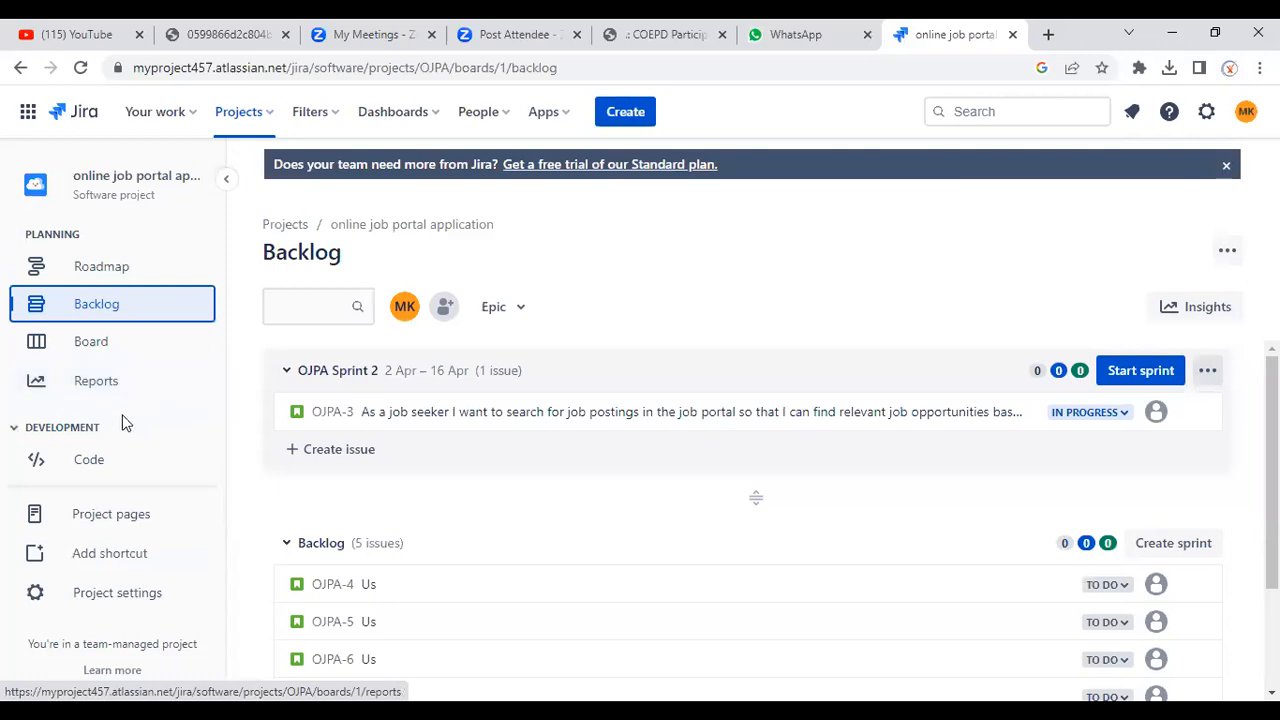
left_click(107, 390)
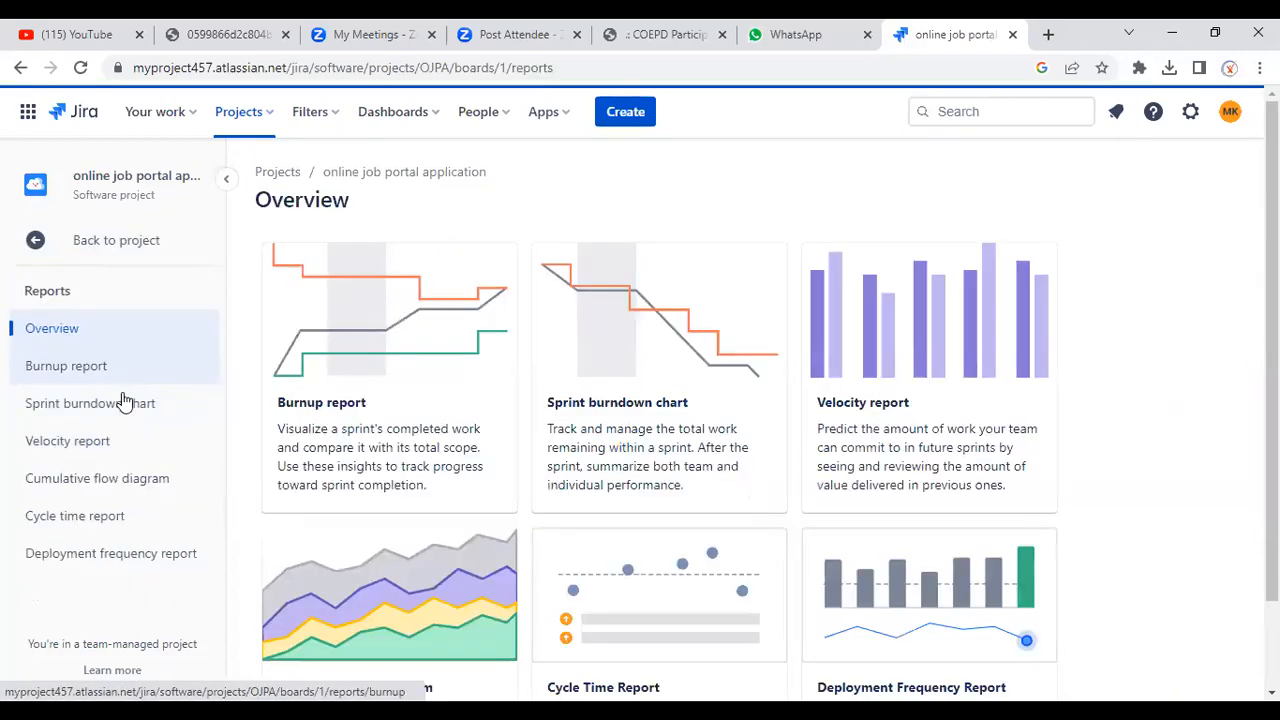
Review the OJPA Sprint 1 Burnup chart and its event table, then go back to the board.
scroll(480, 537, "down", 1)
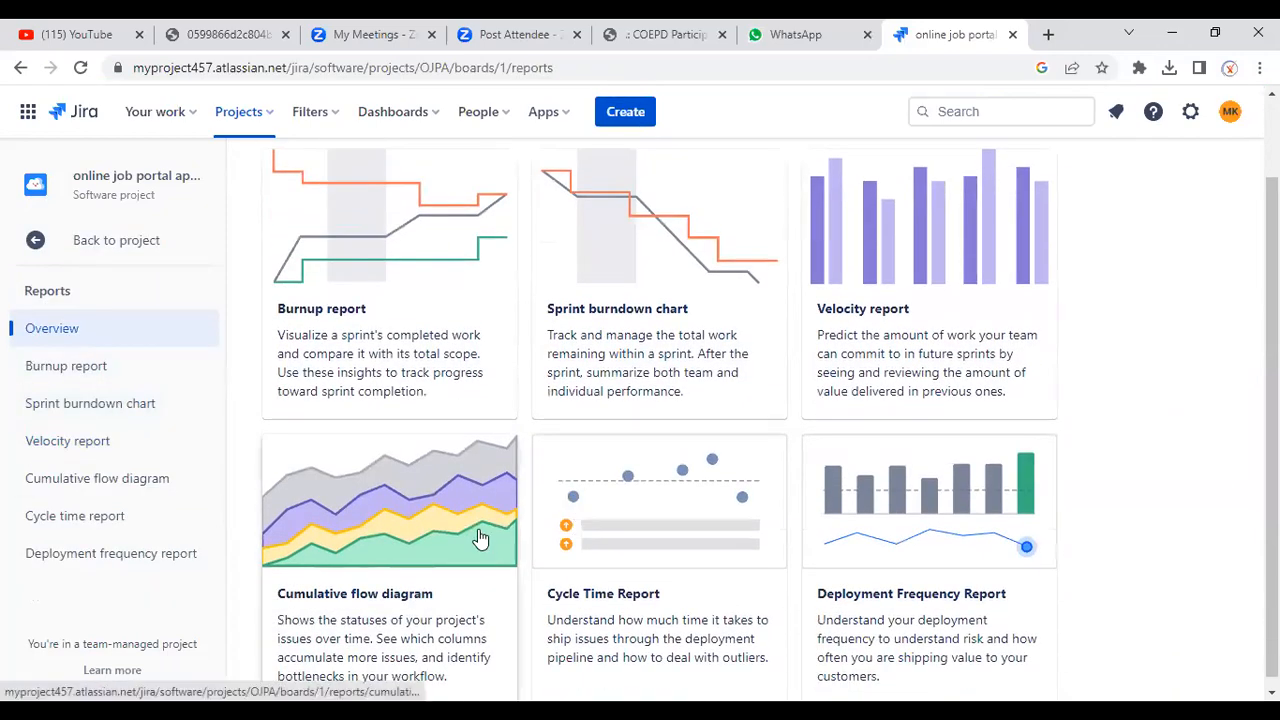
scroll(480, 537, "up", 1)
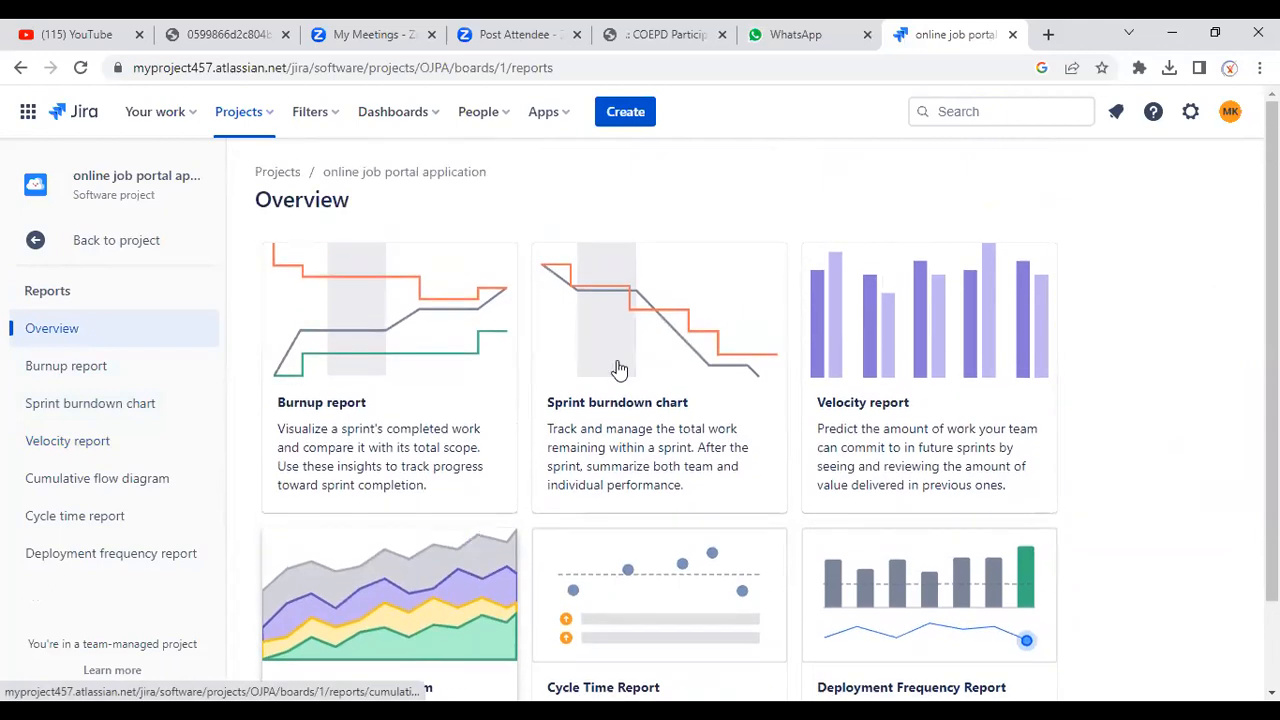
left_click(397, 385)
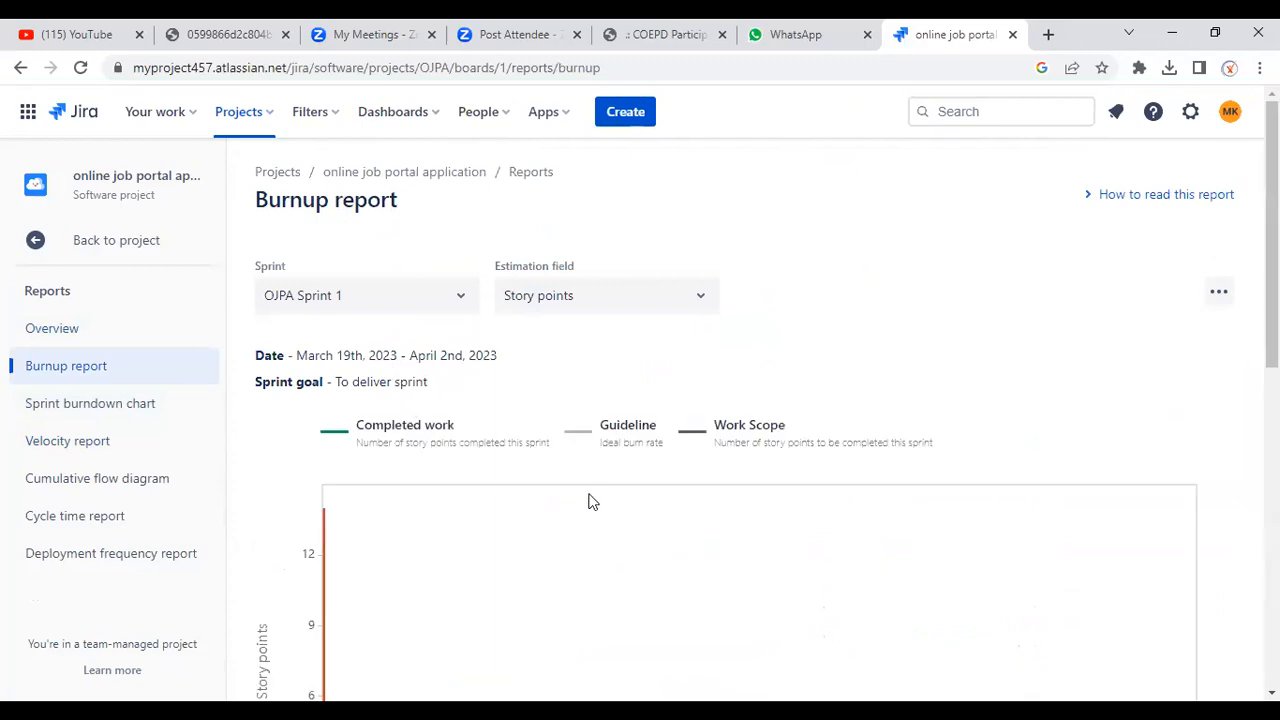
scroll(592, 500, "down", 3)
scroll(596, 503, "down", 5)
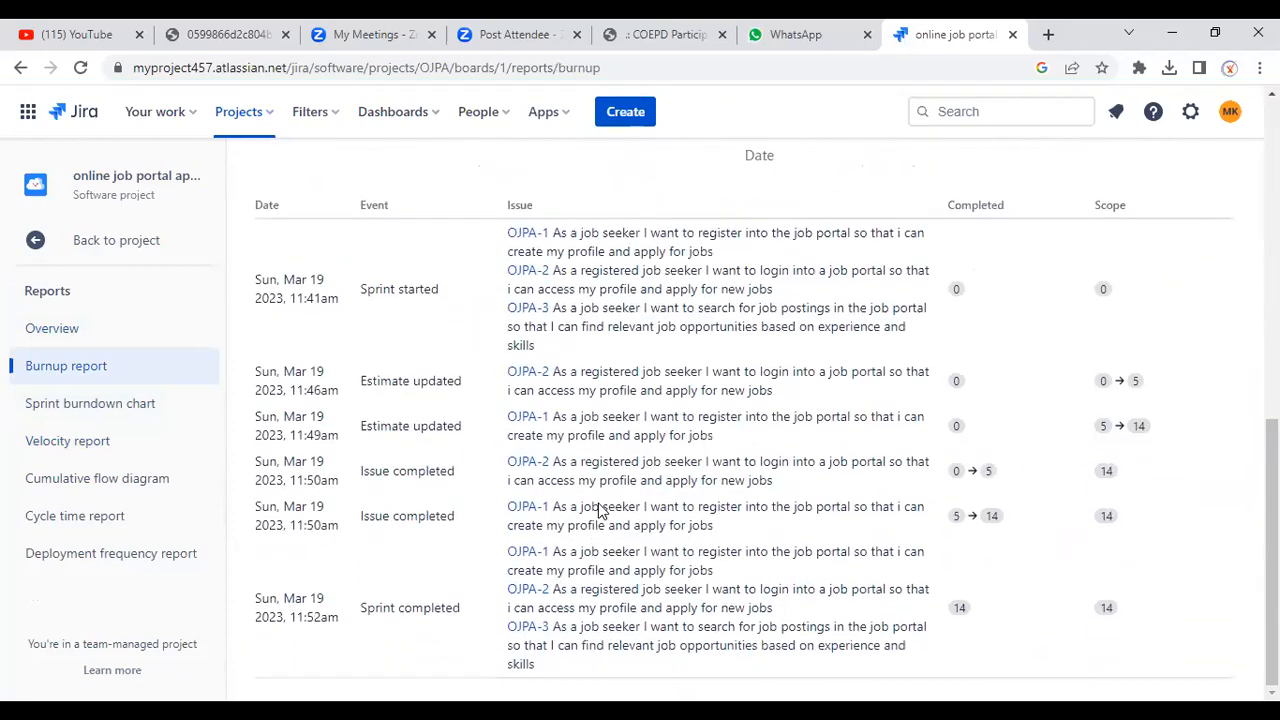
scroll(600, 503, "up", 5)
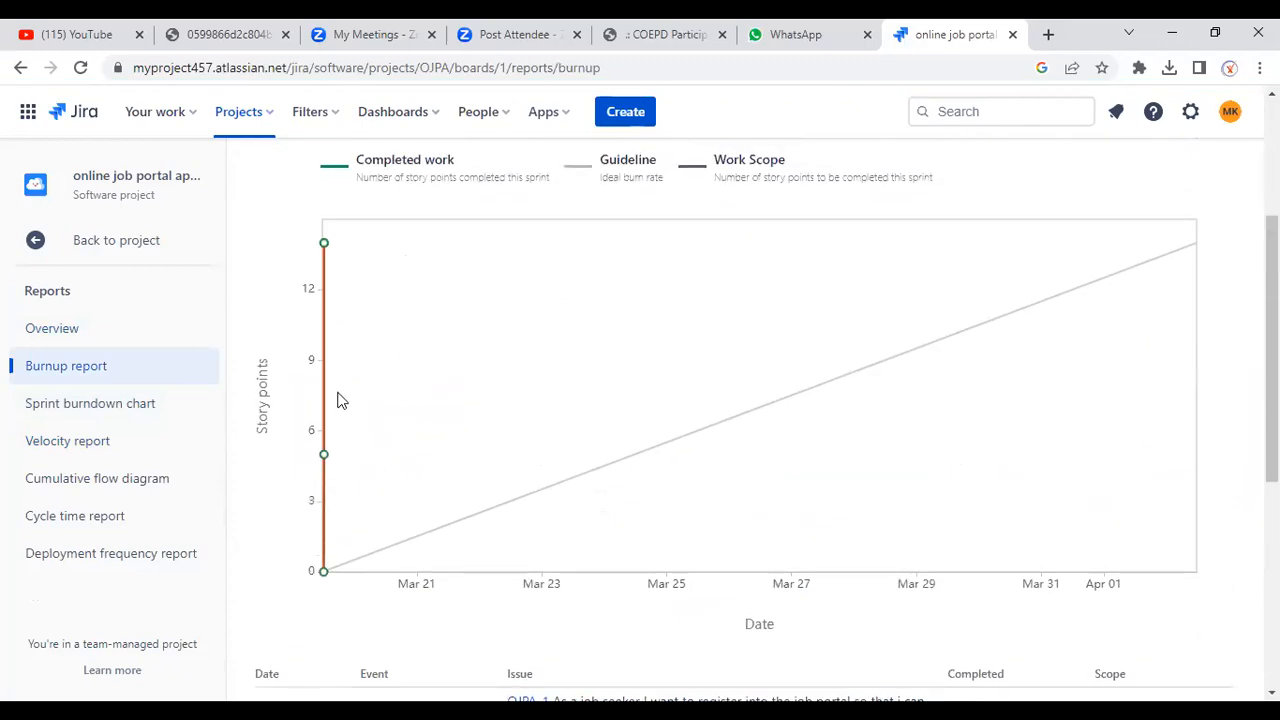
scroll(345, 402, "up", 3)
scroll(477, 494, "down", 3)
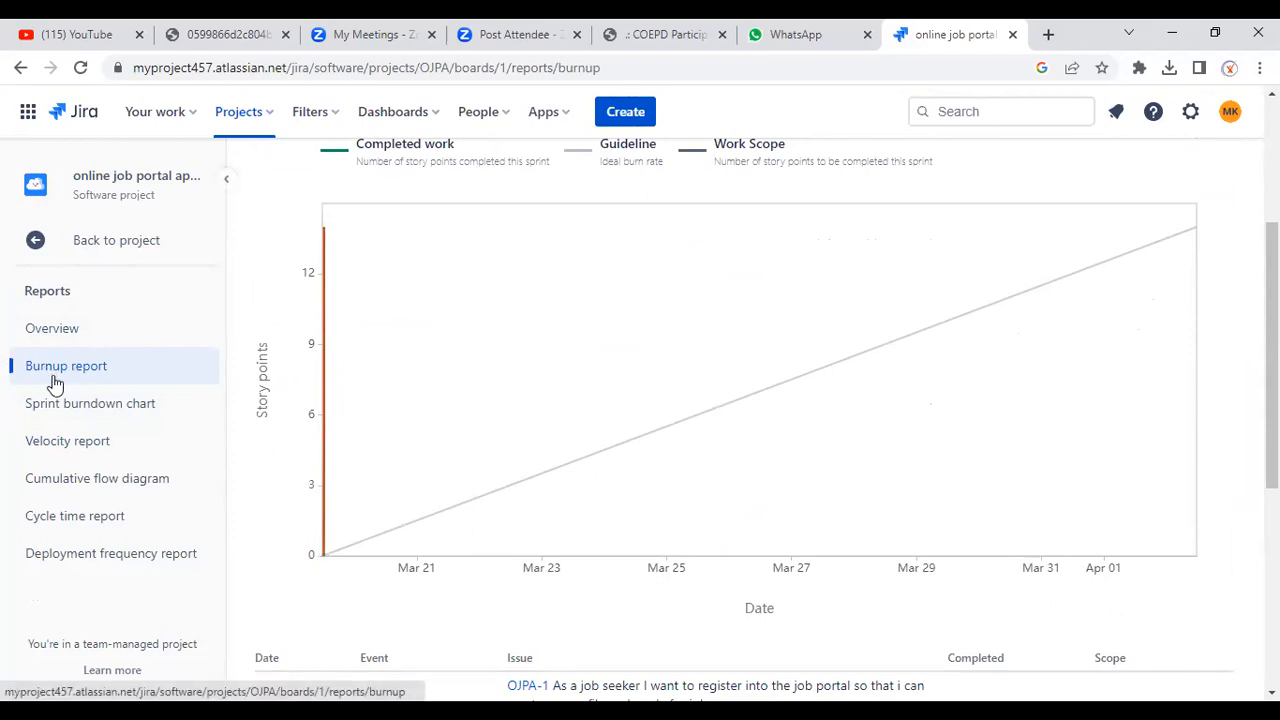
scroll(260, 540, "up", 1)
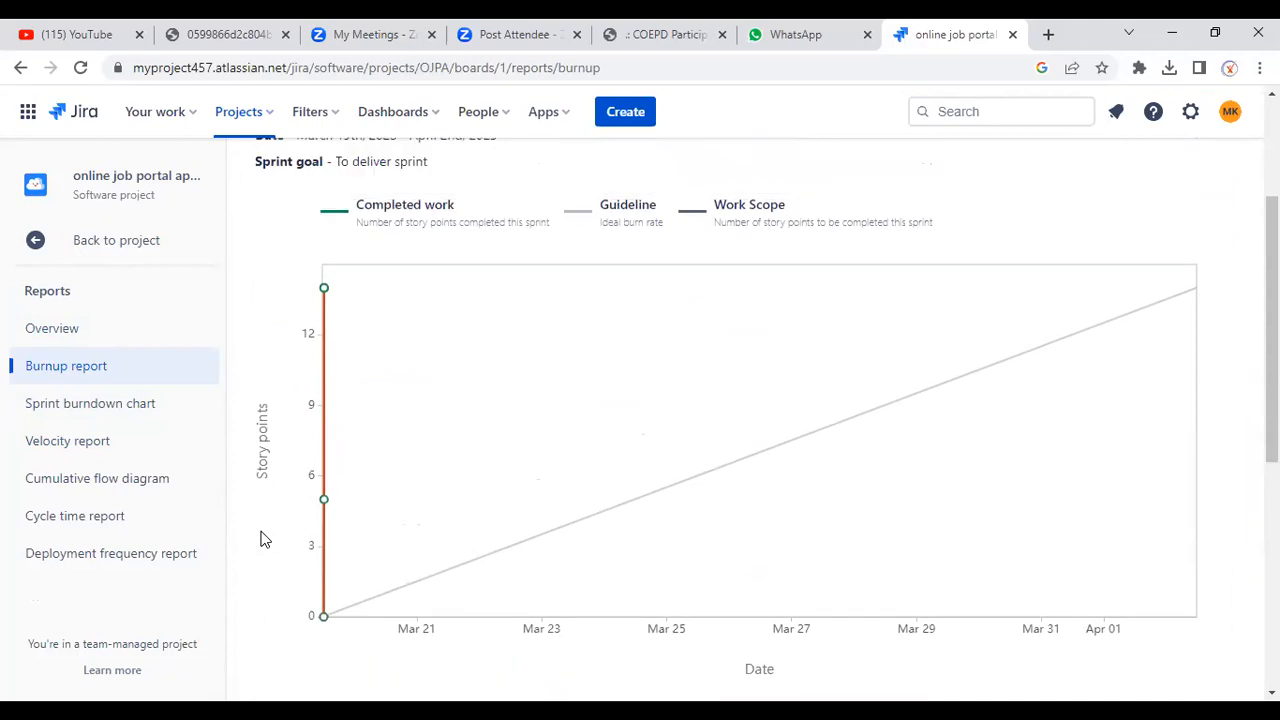
scroll(300, 566, "down", 4)
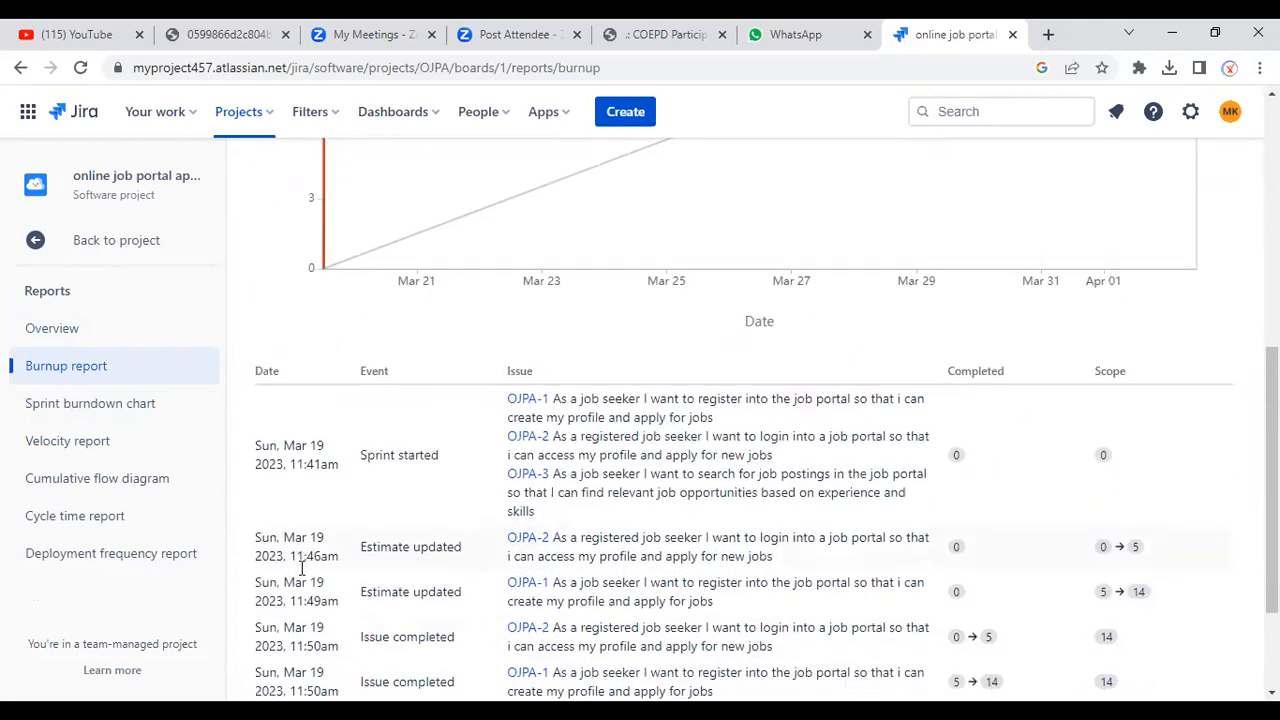
scroll(300, 566, "down", 2)
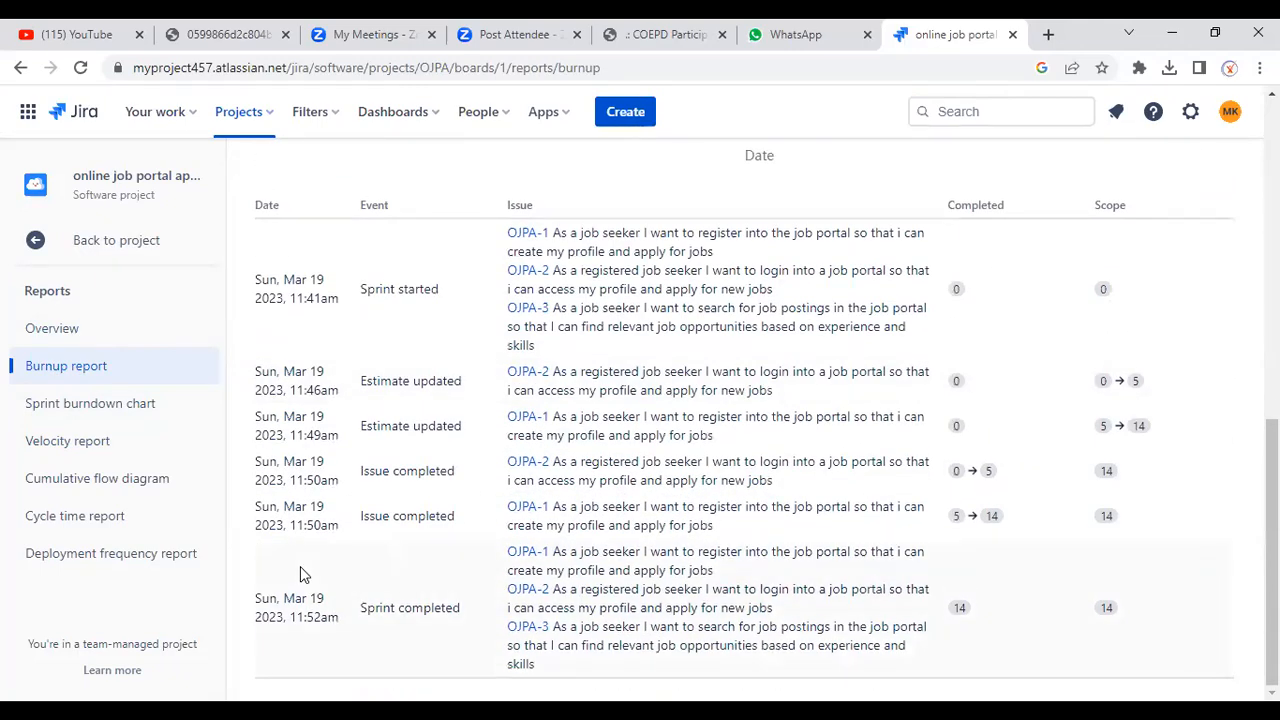
scroll(300, 566, "up", 5)
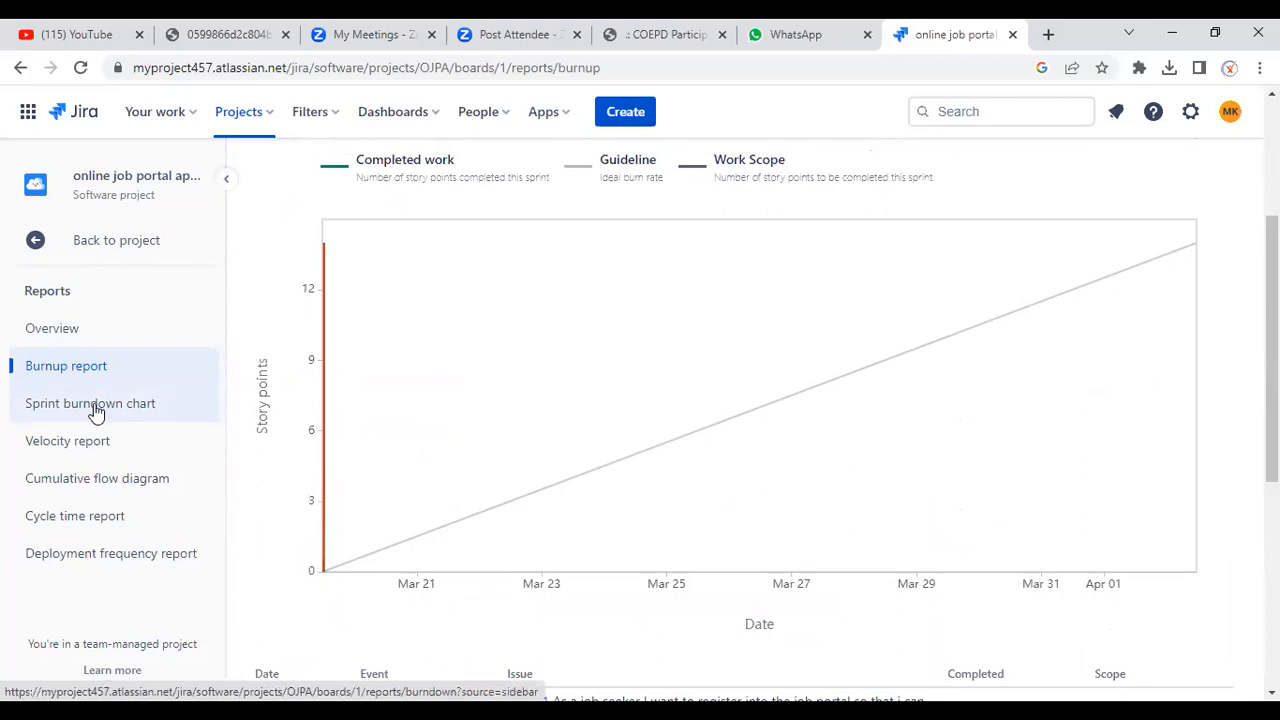
left_click(33, 237)
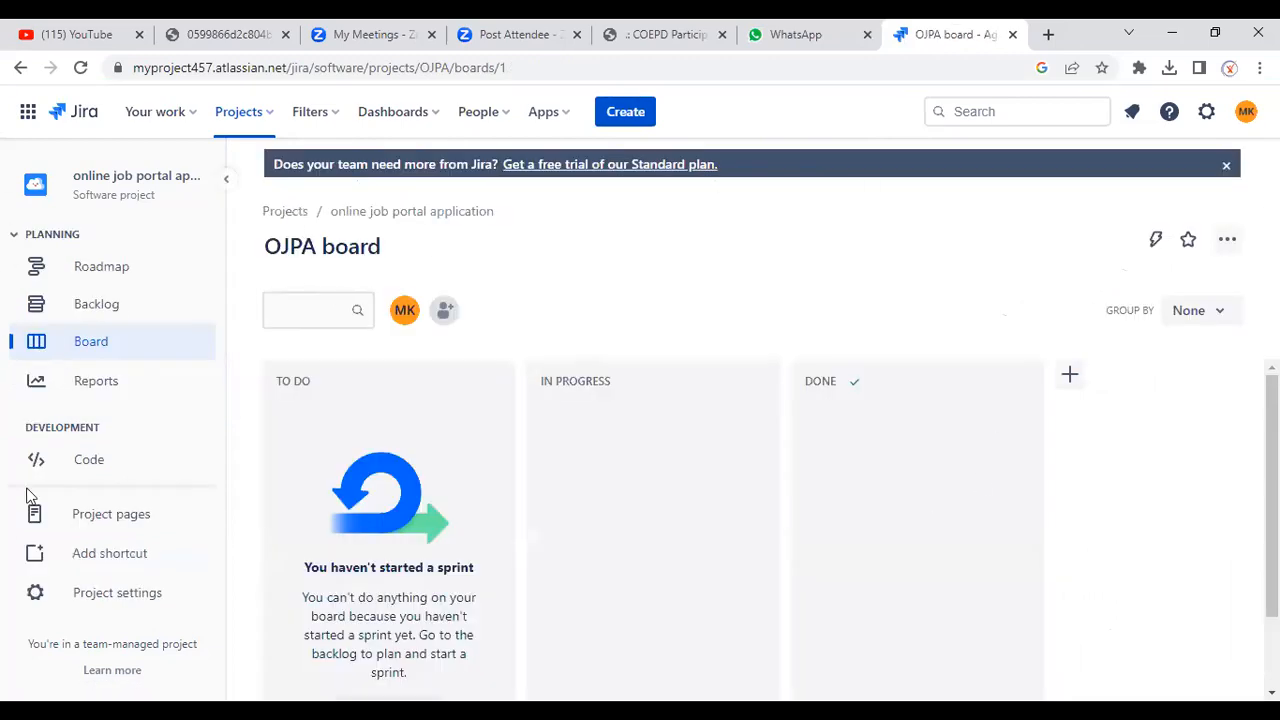
Toggle Reports off and back on in Project settings > Features, then return to the board.
left_click(111, 598)
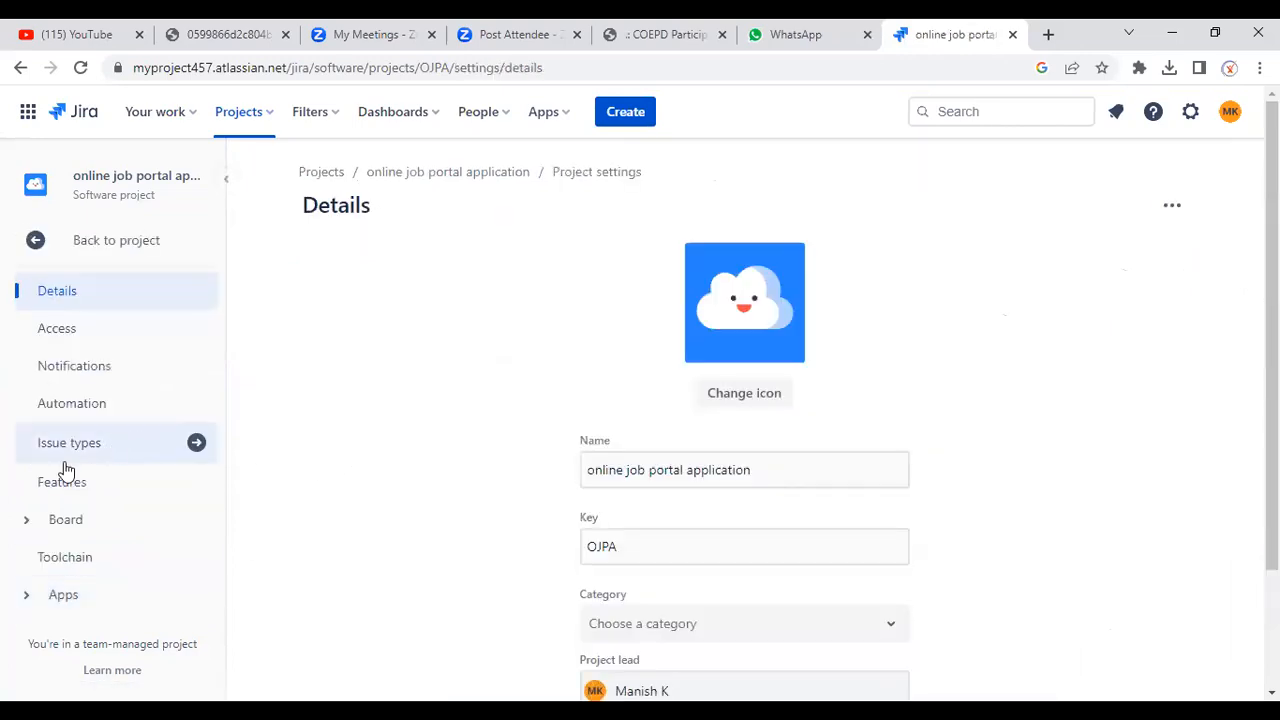
left_click(72, 489)
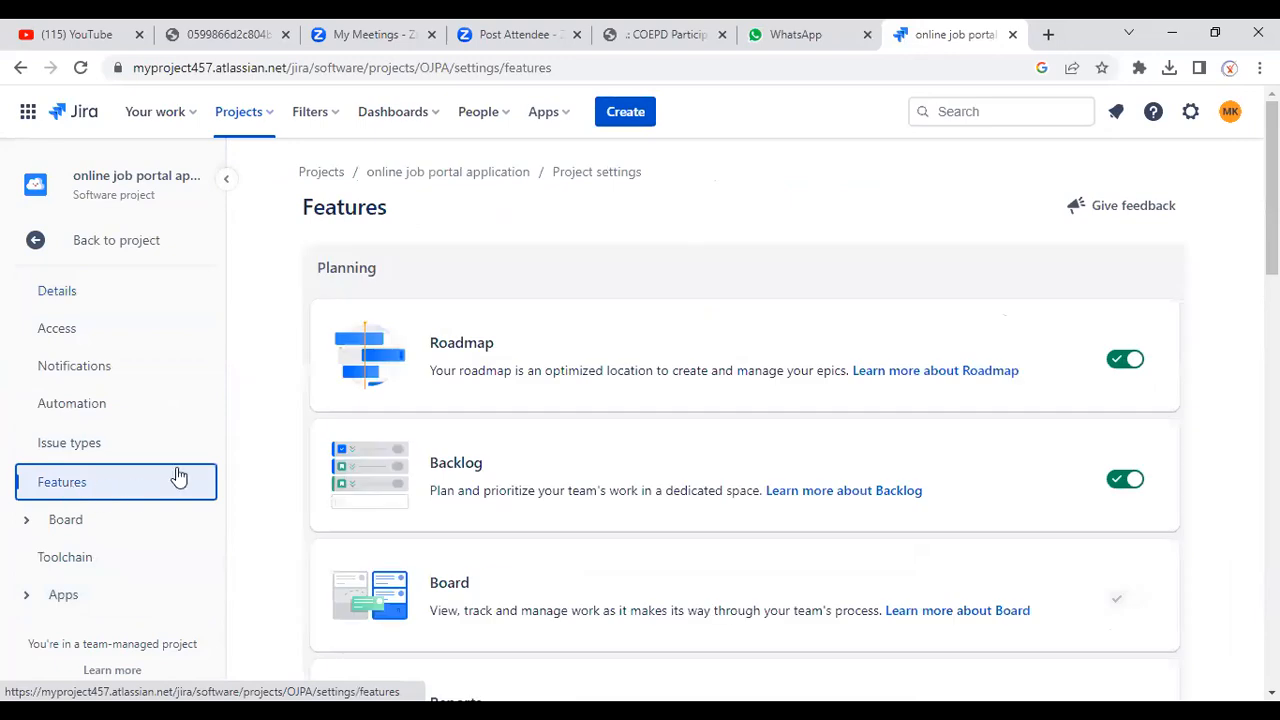
scroll(508, 484, "down", 5)
scroll(510, 485, "down", 4)
scroll(514, 486, "up", 7)
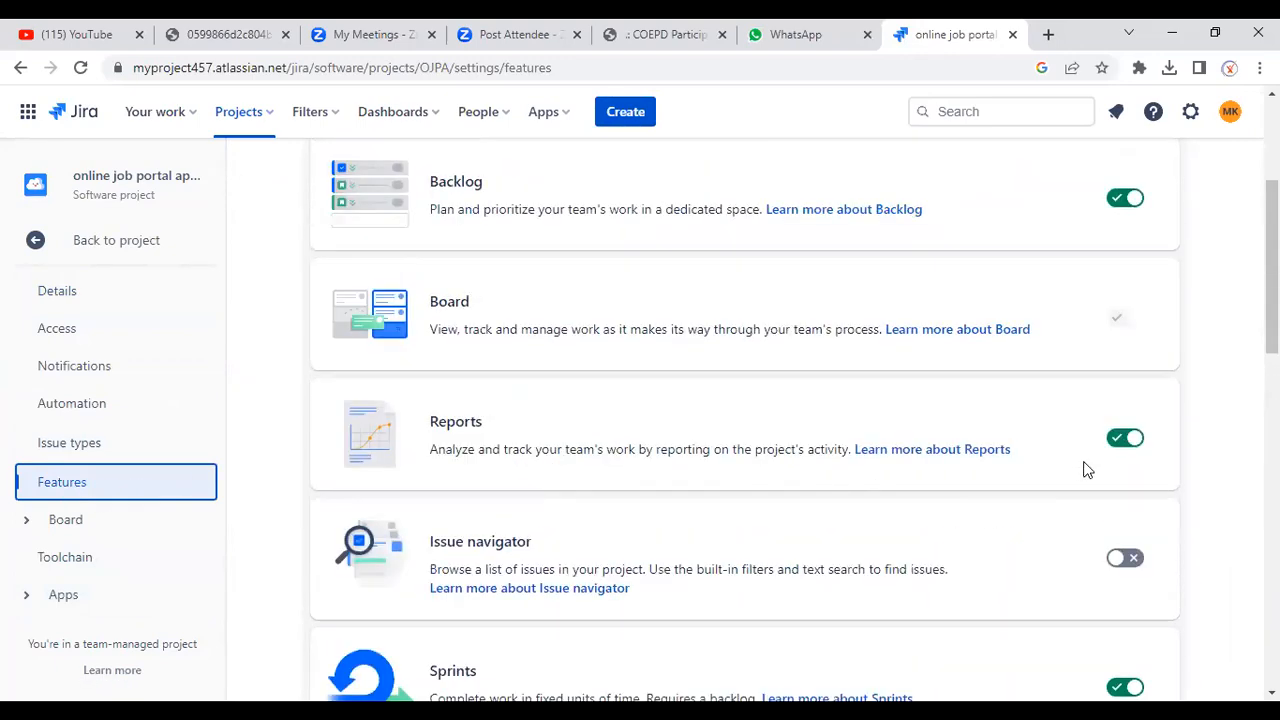
left_click(1122, 443)
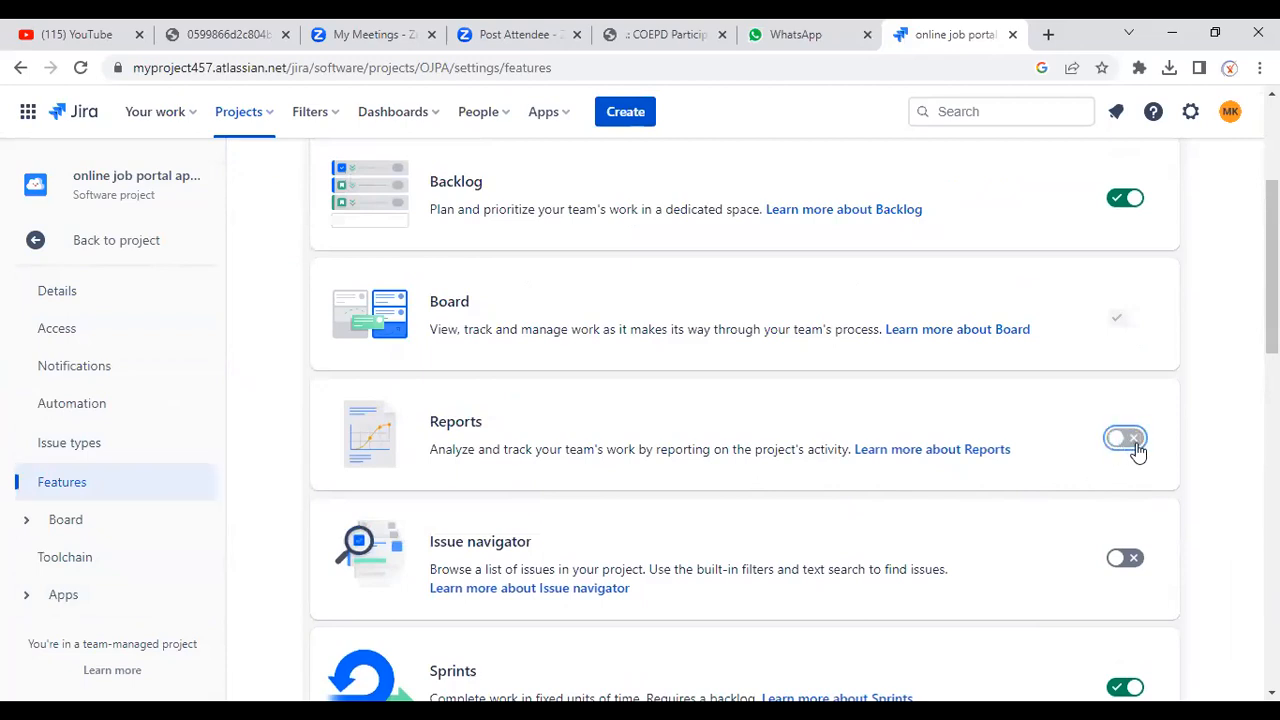
left_click(1138, 450)
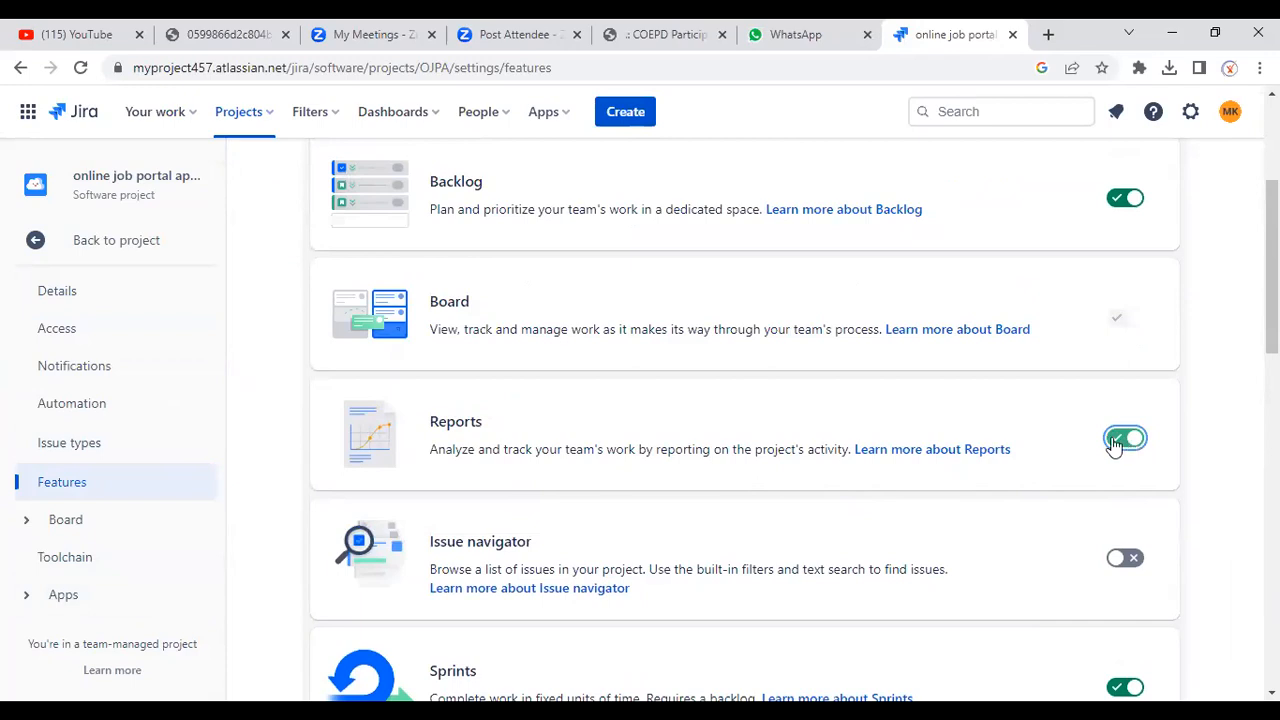
left_click(31, 242)
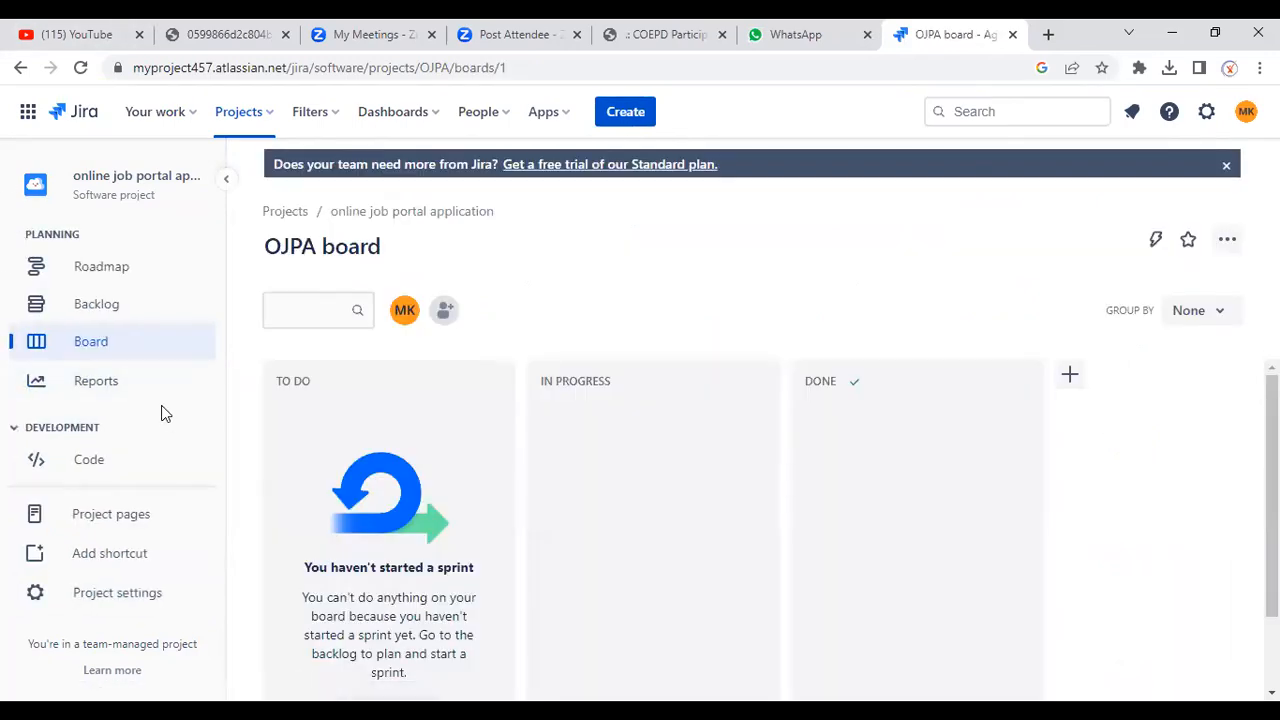
left_click(100, 390)
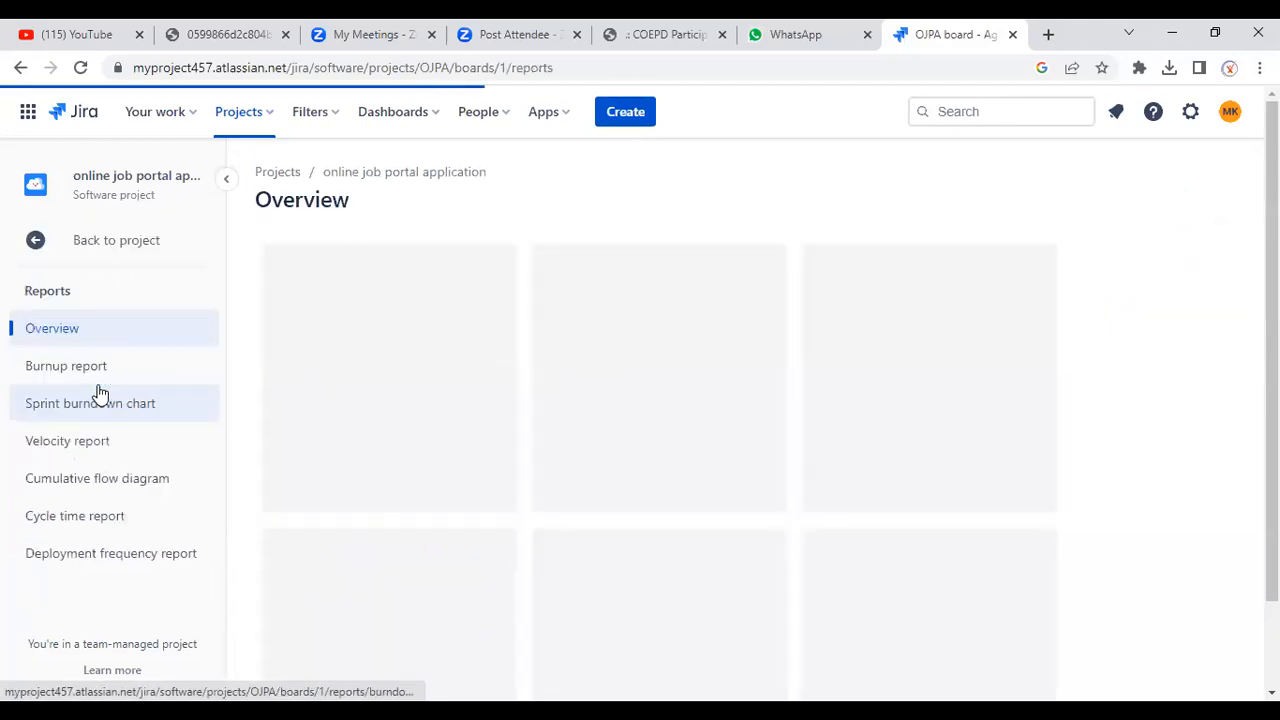
scroll(615, 490, "down", 1)
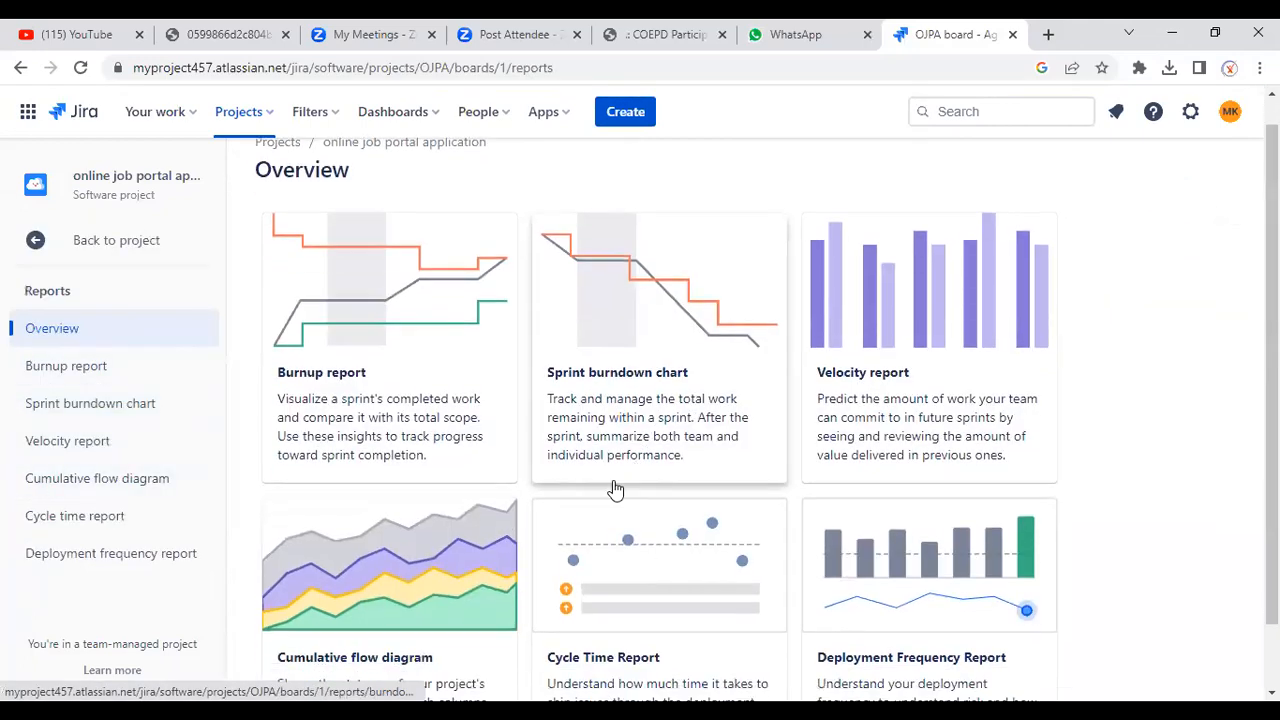
scroll(600, 480, "up", 1)
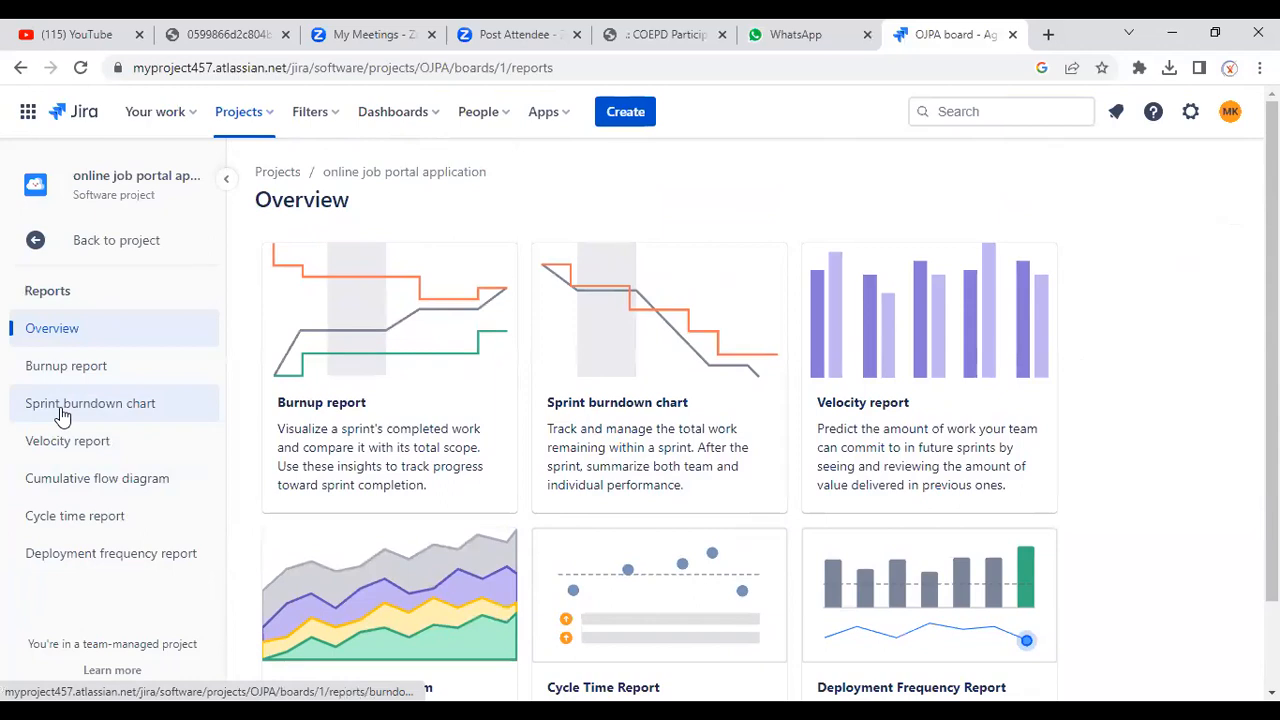
left_click(62, 412)
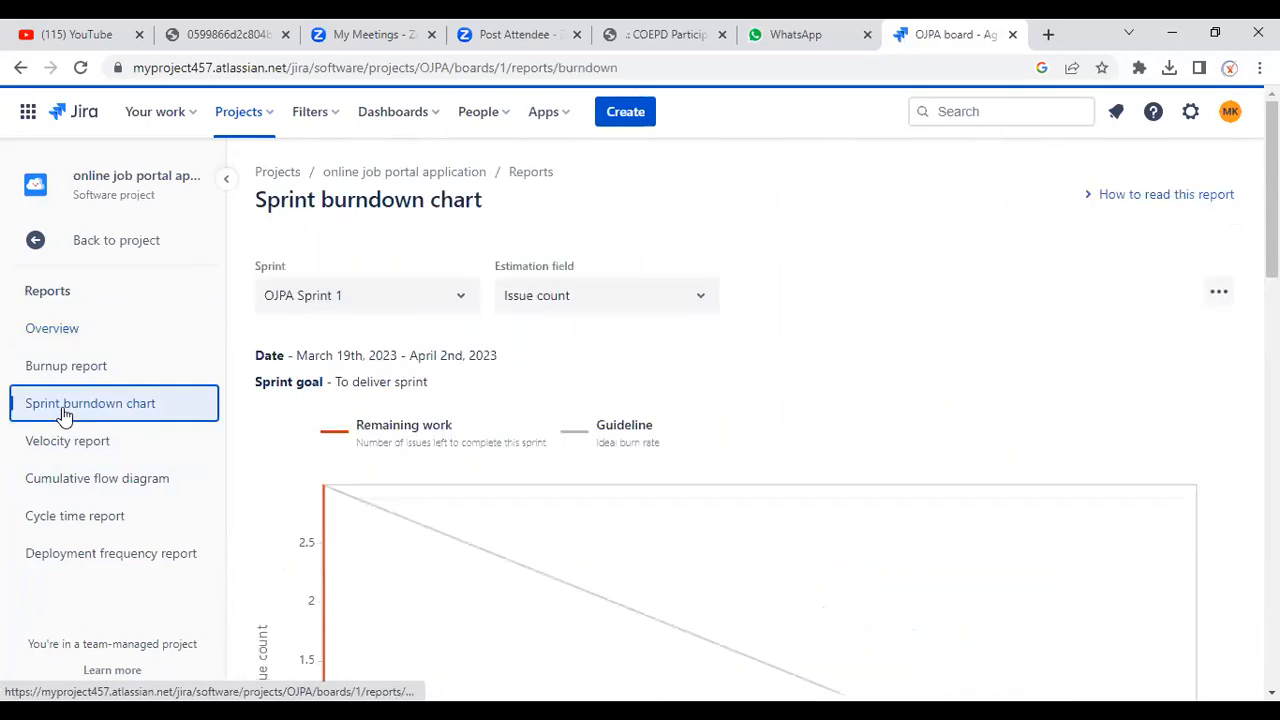
scroll(110, 420, "down", 3)
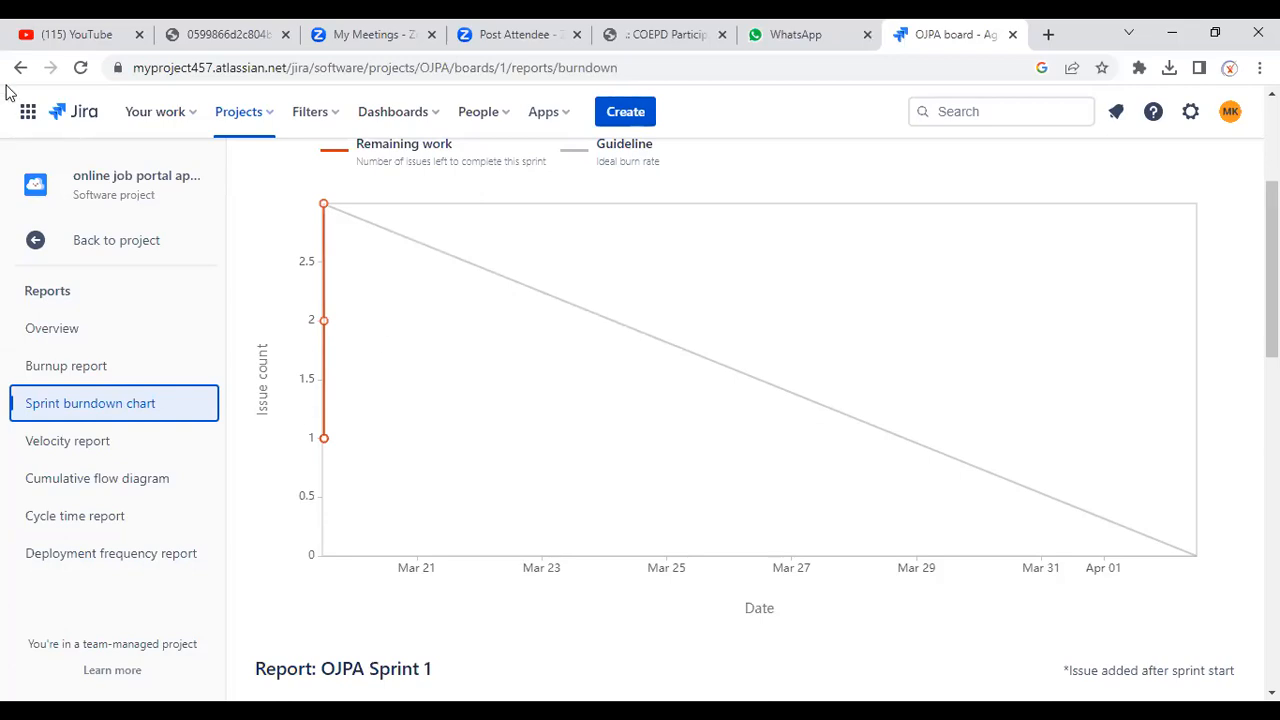
left_click(34, 240)
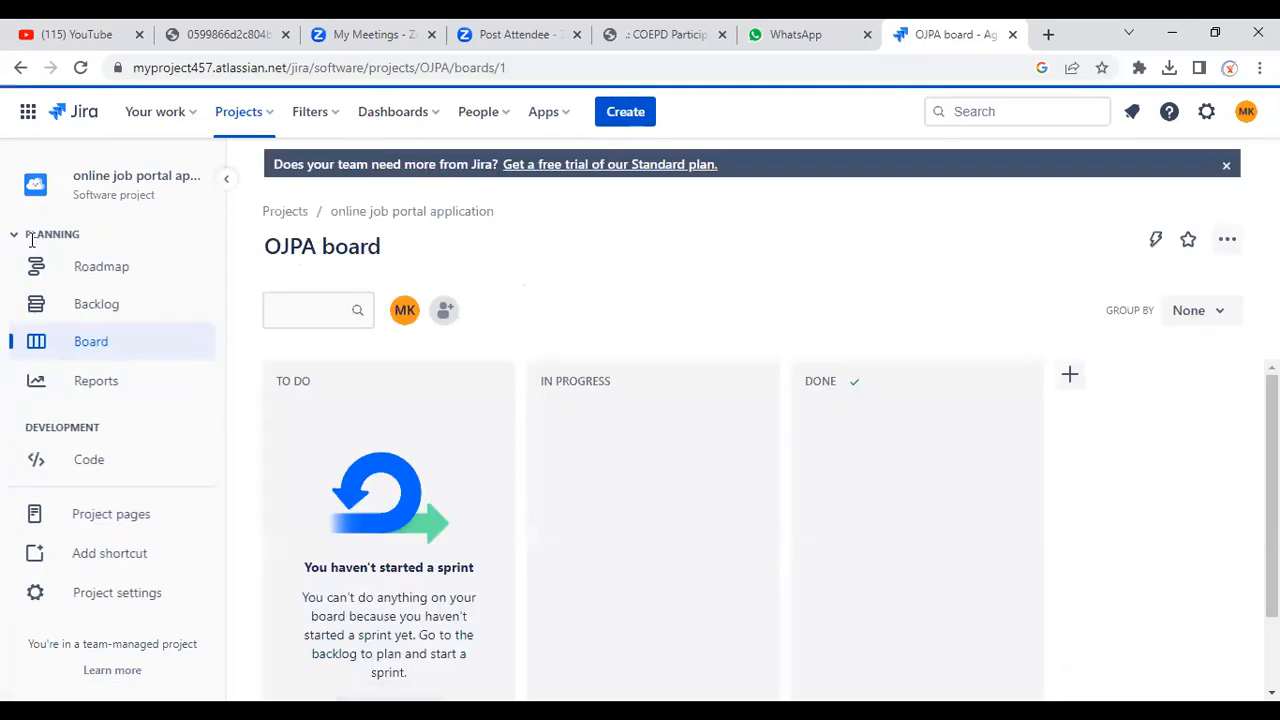
Open the Roadmap, jump to today in Weeks view, and start the Register epic today.
left_click(93, 271)
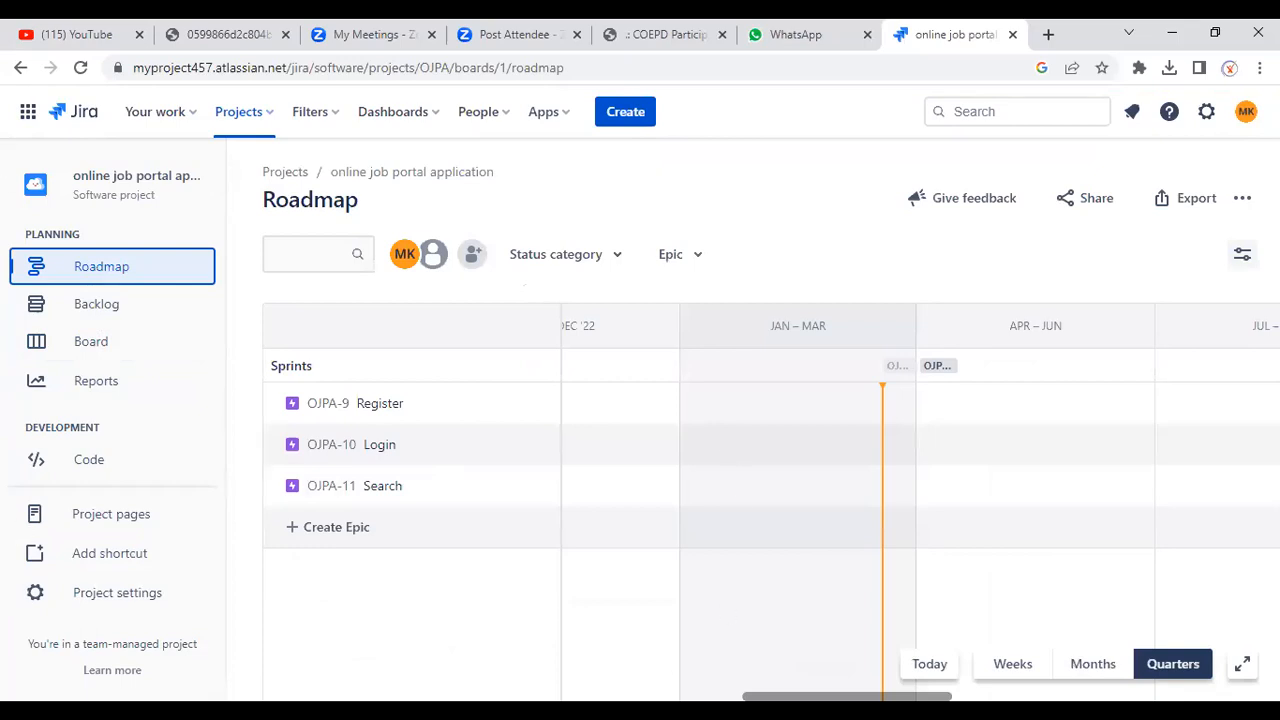
left_click(921, 668)
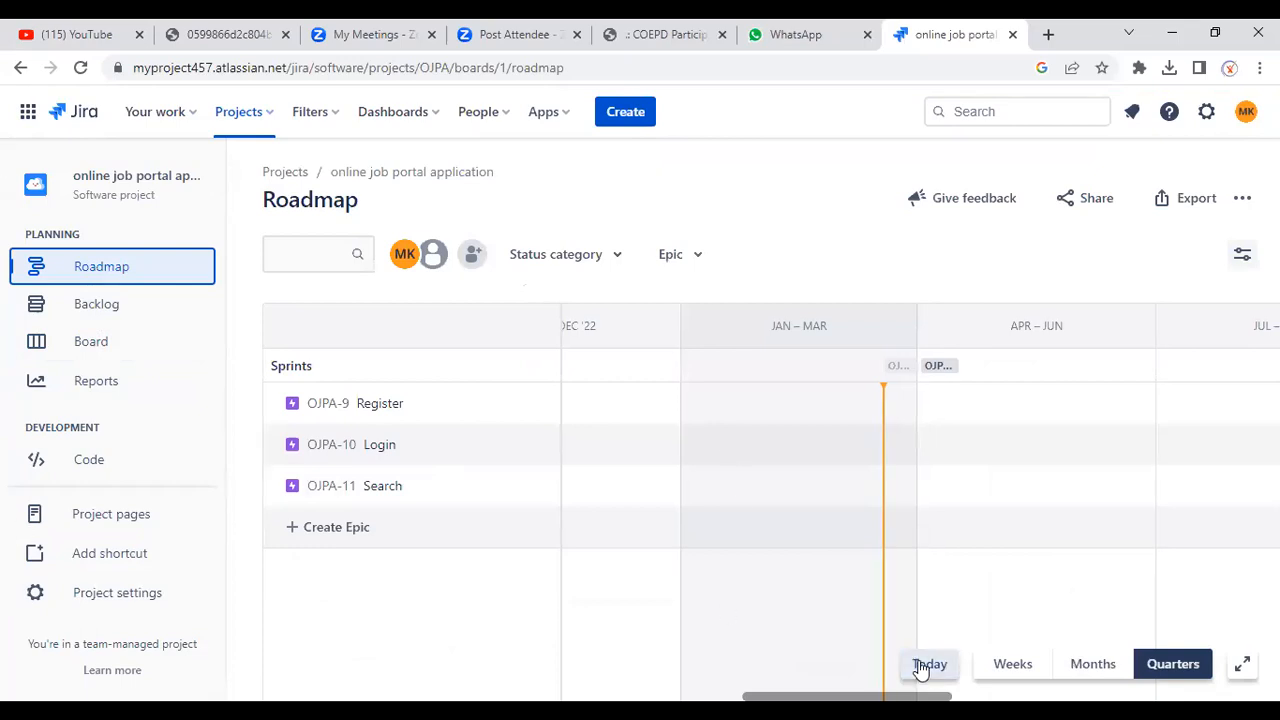
left_click(1006, 672)
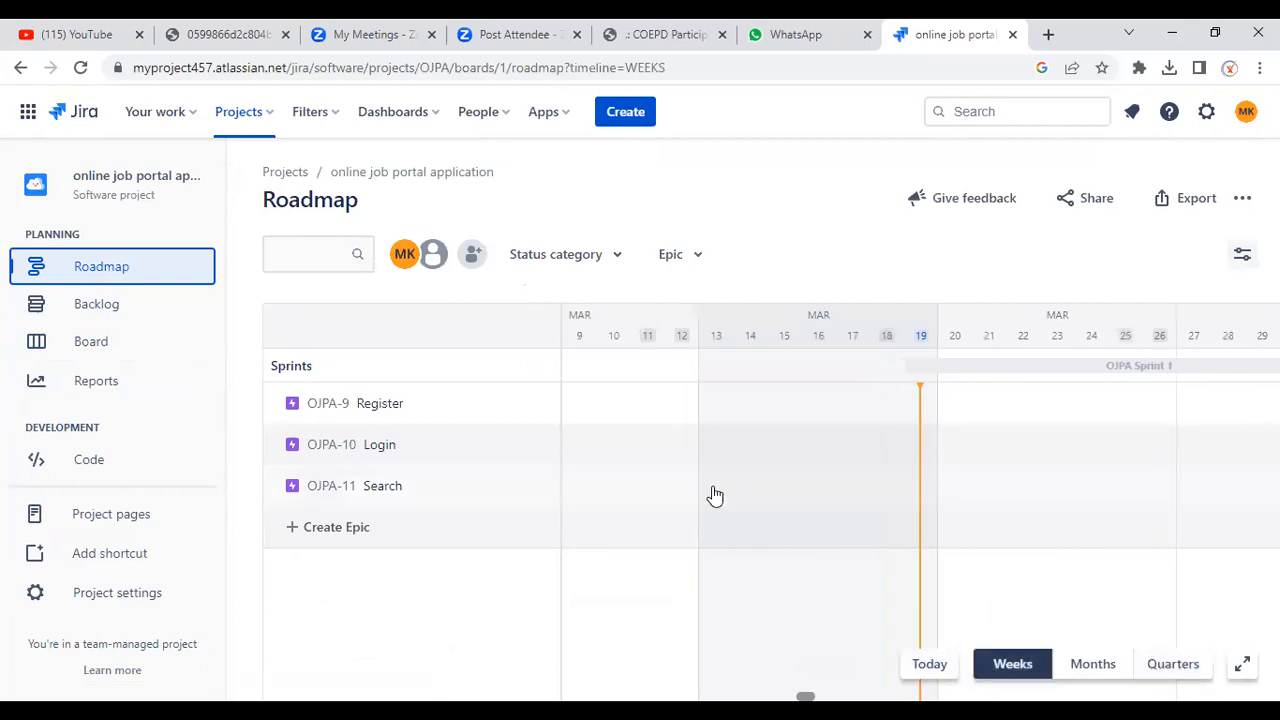
left_click(920, 400)
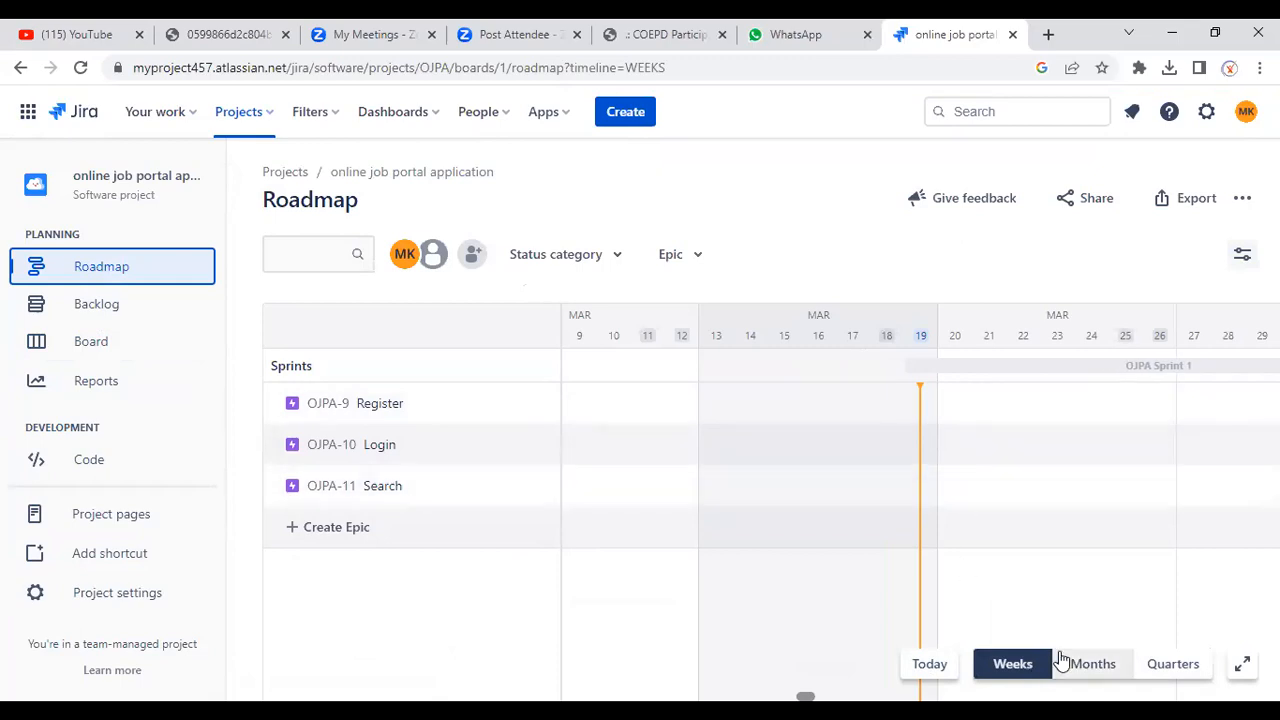
Switch the roadmap timeline to Quarters centred on today, then go to the Backlog.
left_click(1090, 668)
left_click(1171, 665)
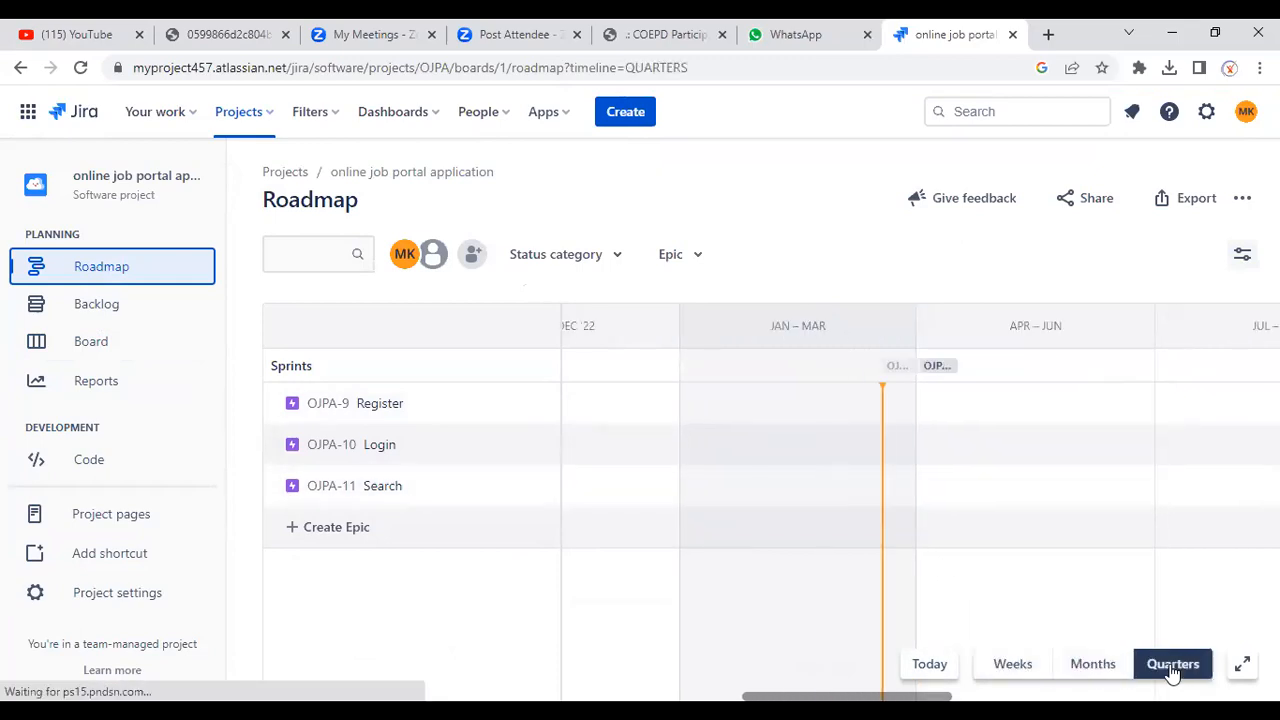
left_click(930, 666)
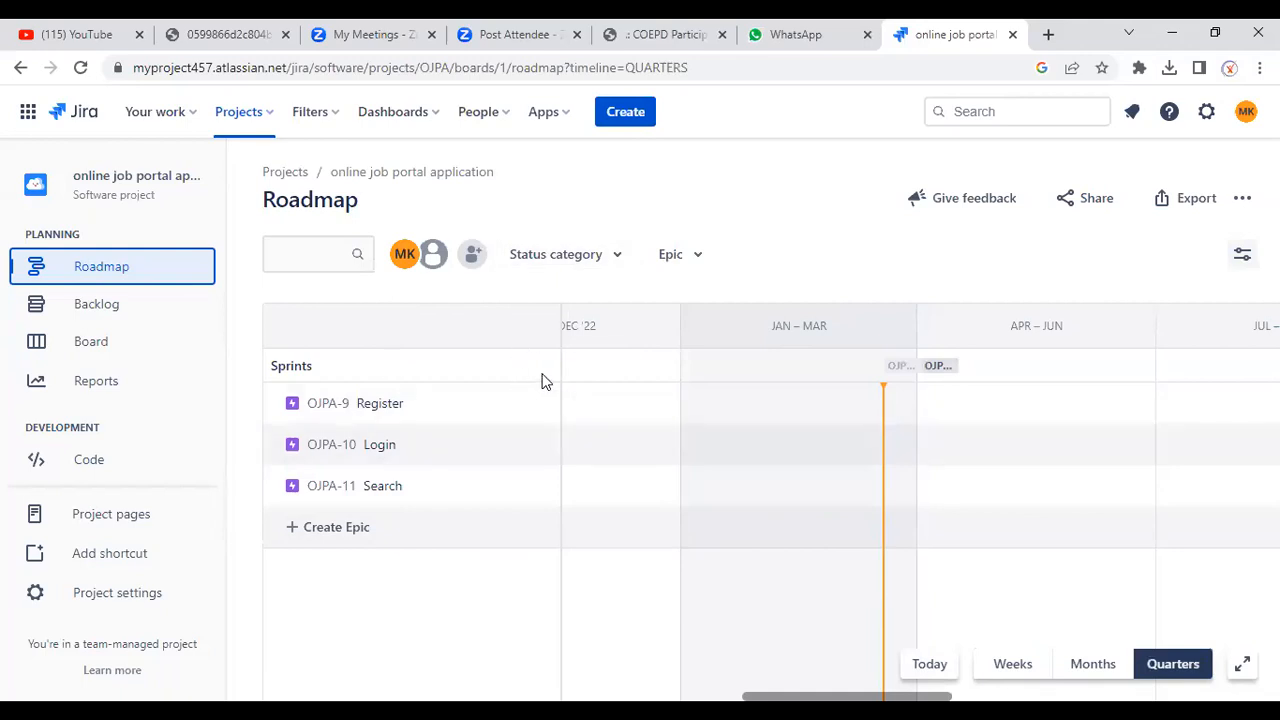
left_click(125, 309)
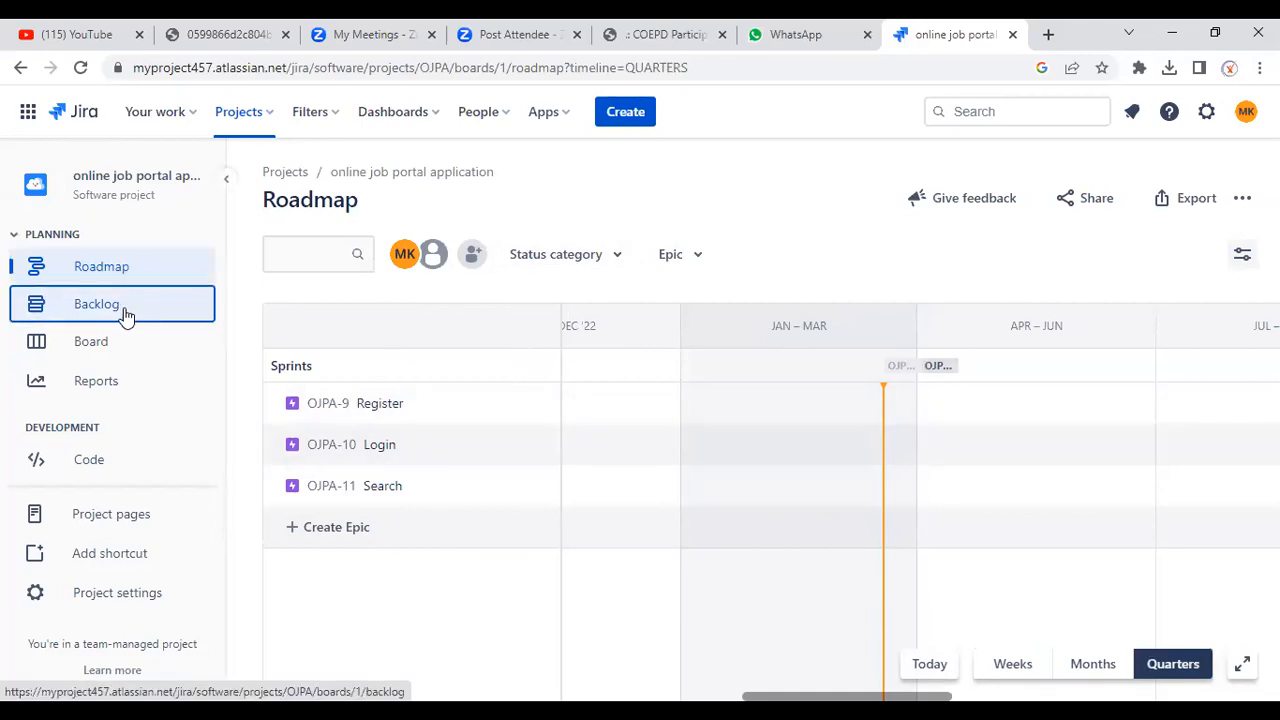
Scroll through OJPA Sprint 2 and the five backlog issues, then open the board.
scroll(769, 528, "down", 2)
scroll(769, 528, "up", 2)
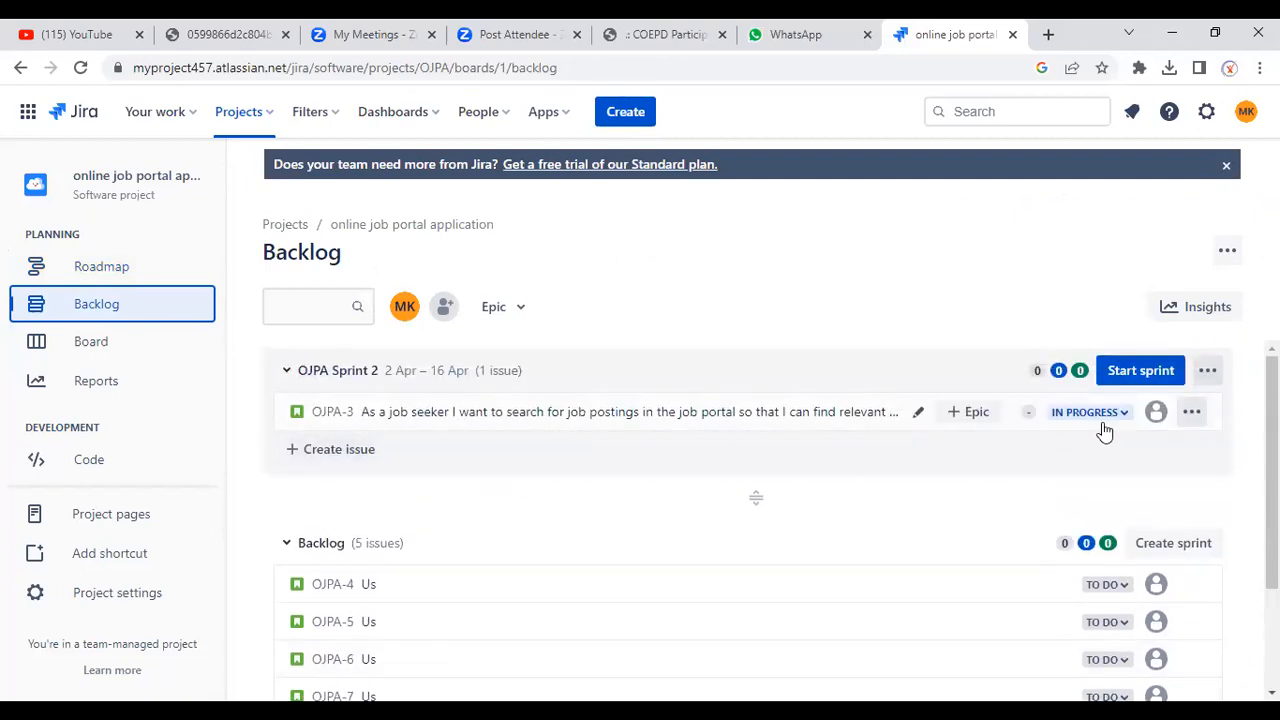
scroll(1086, 466, "down", 2)
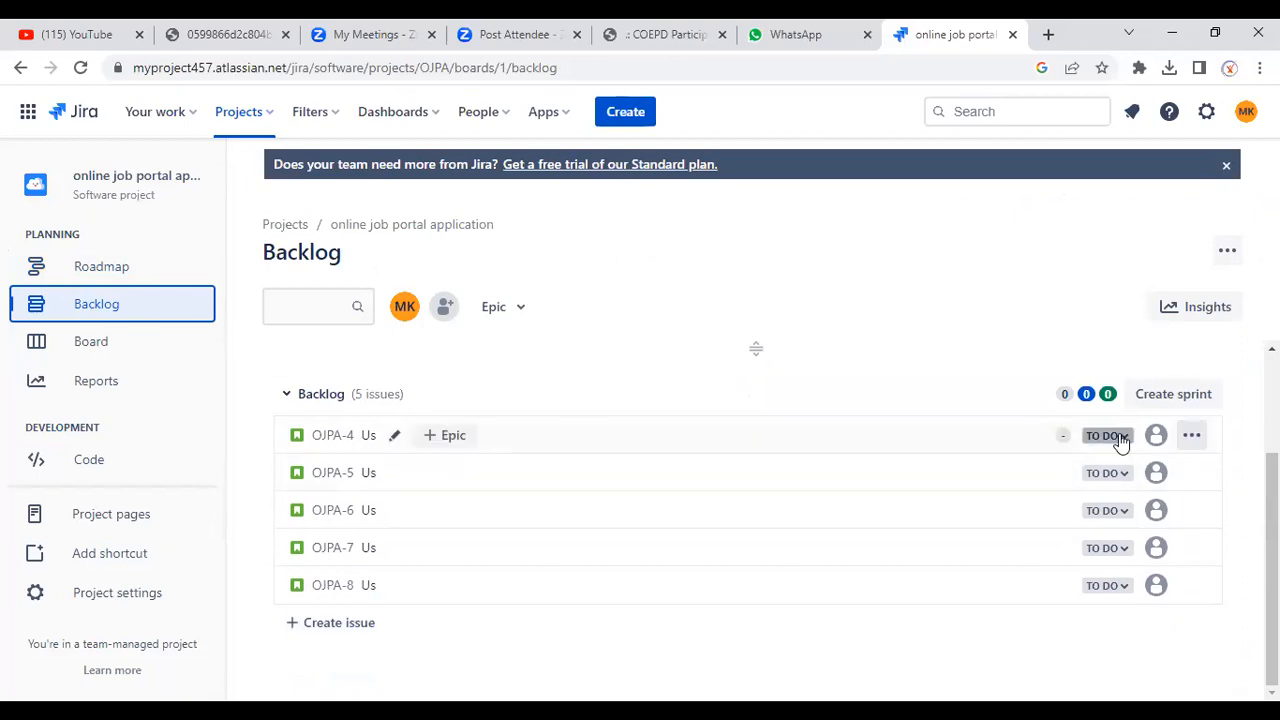
scroll(877, 391, "up", 2)
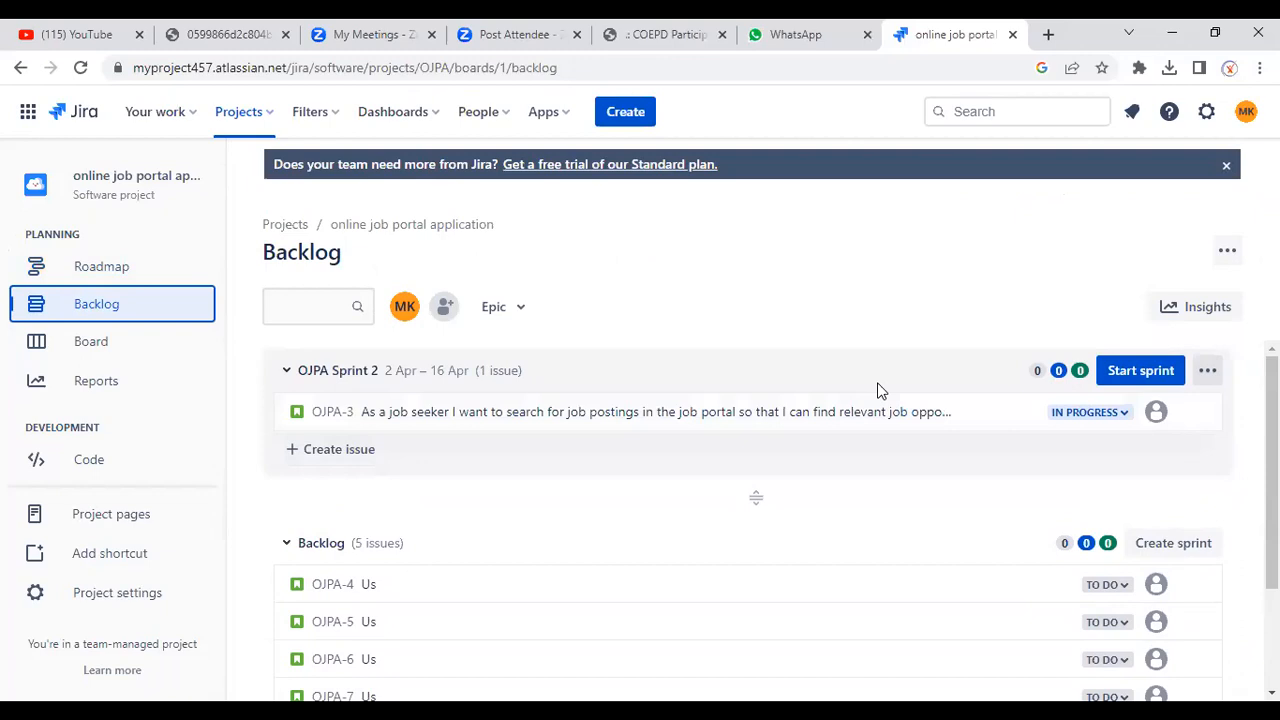
scroll(766, 360, "down", 2)
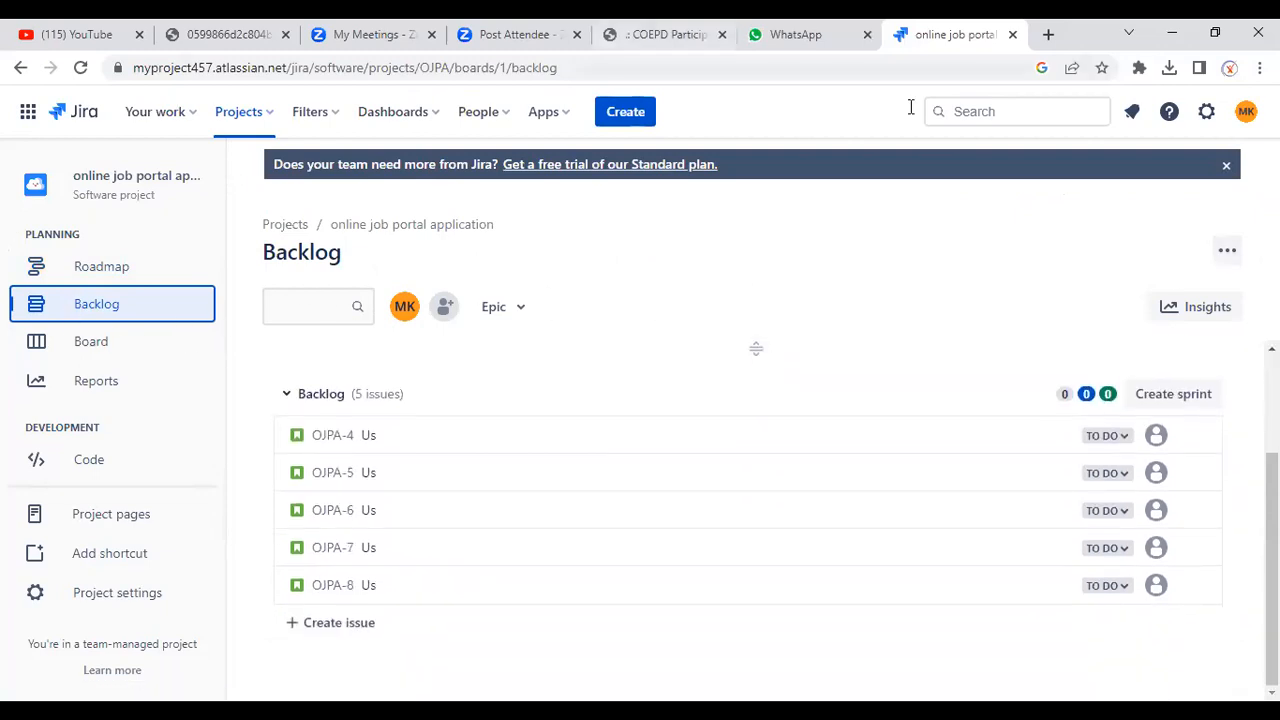
key("alt+Tab")
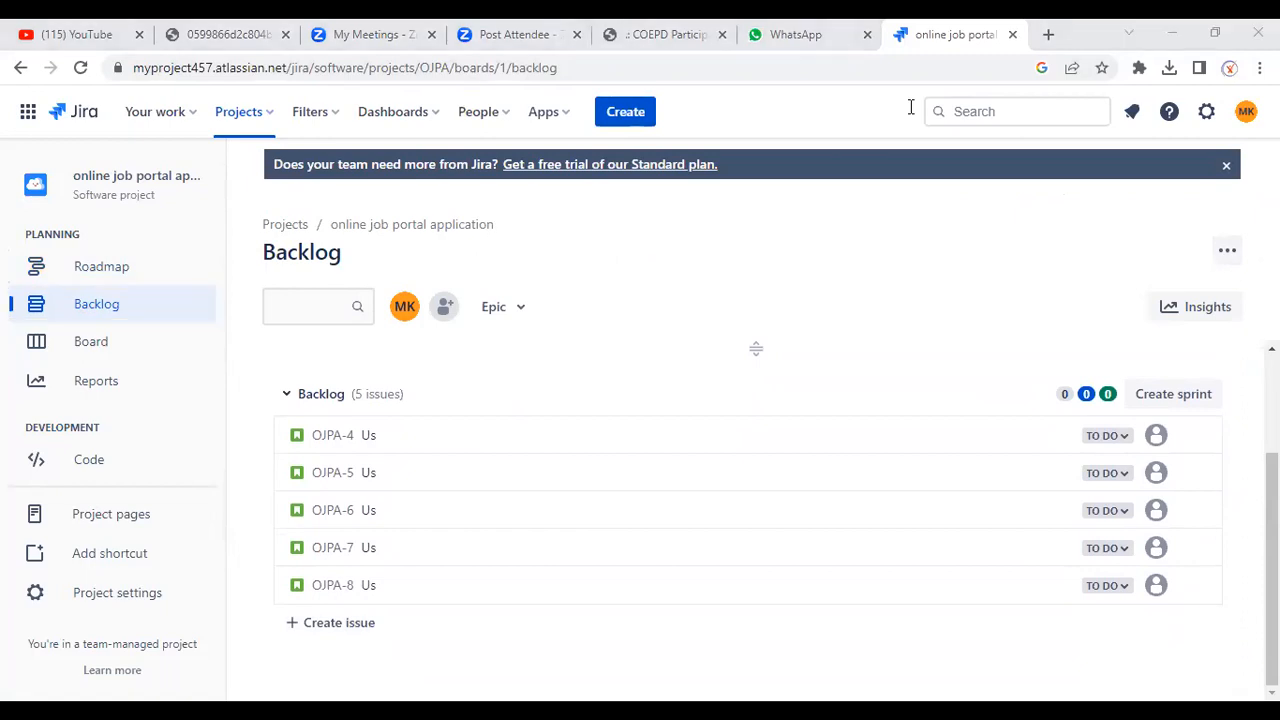
left_click(128, 346)
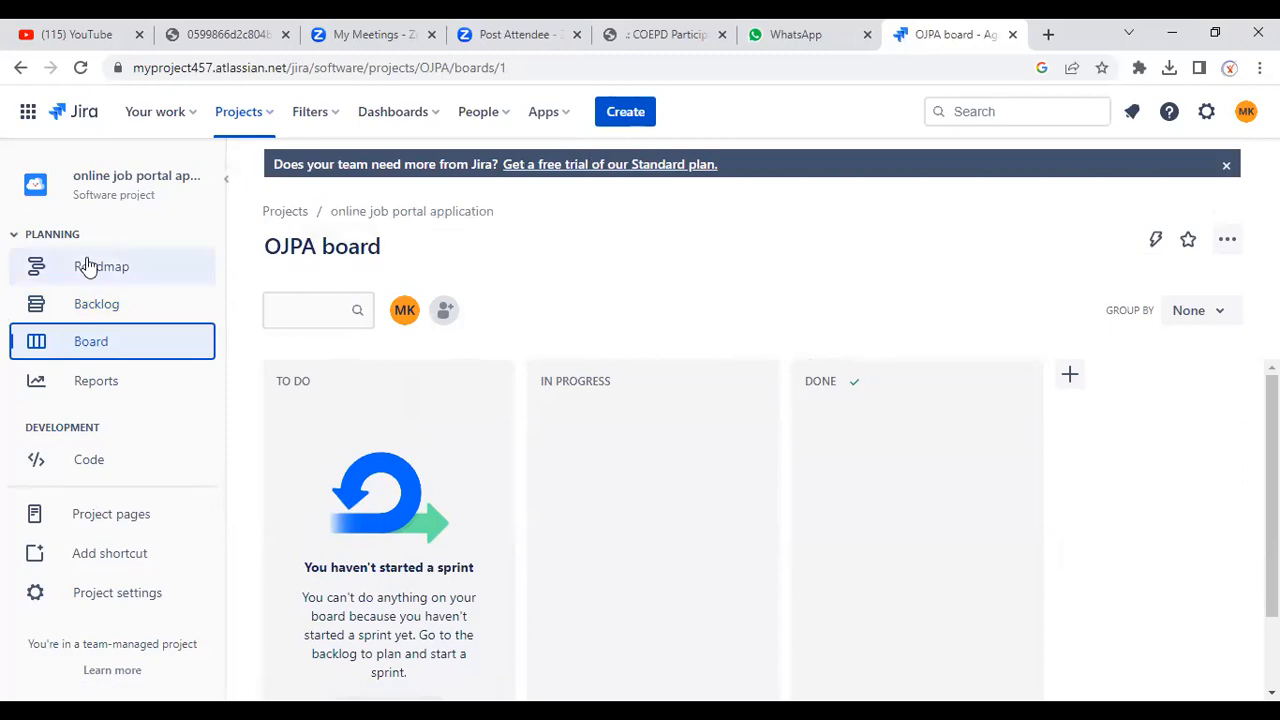
Schedule the Register epic from 2023/03/22 to 2023/04/20 on a Weeks timeline, then open Status category.
left_click(129, 279)
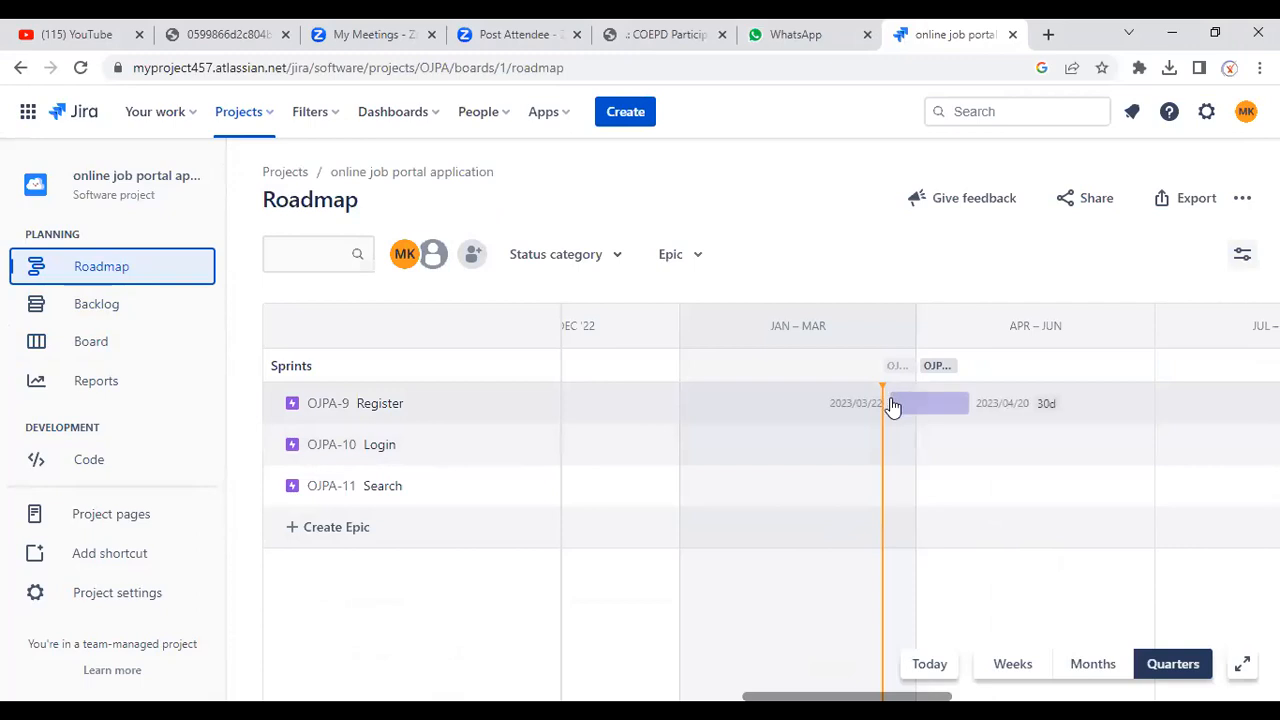
left_click(893, 404)
left_click(924, 670)
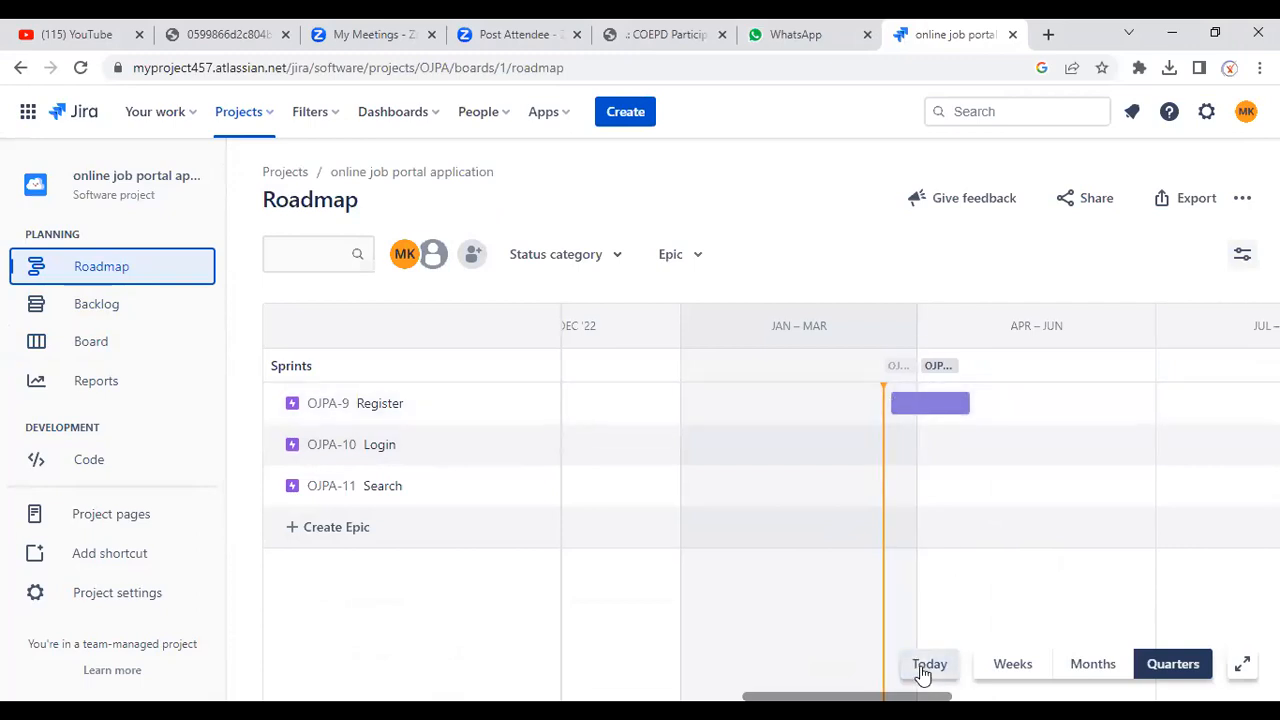
left_click(1012, 668)
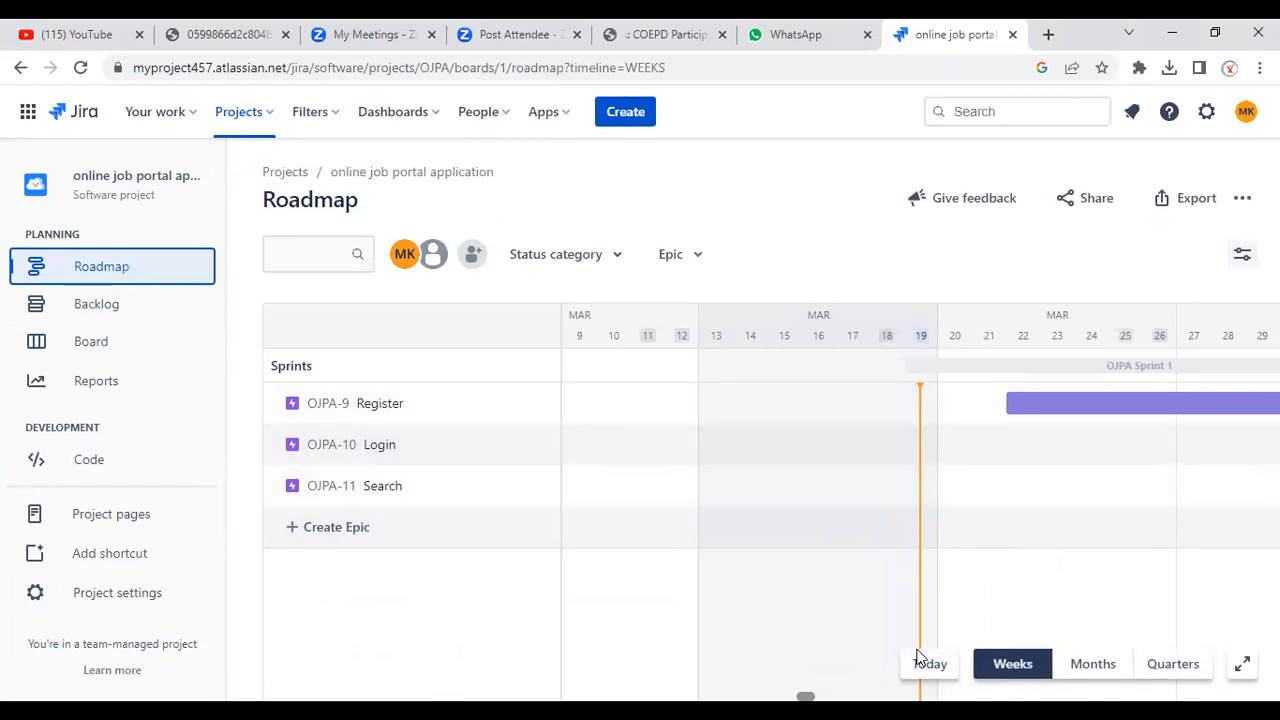
mouse_move(1033, 413)
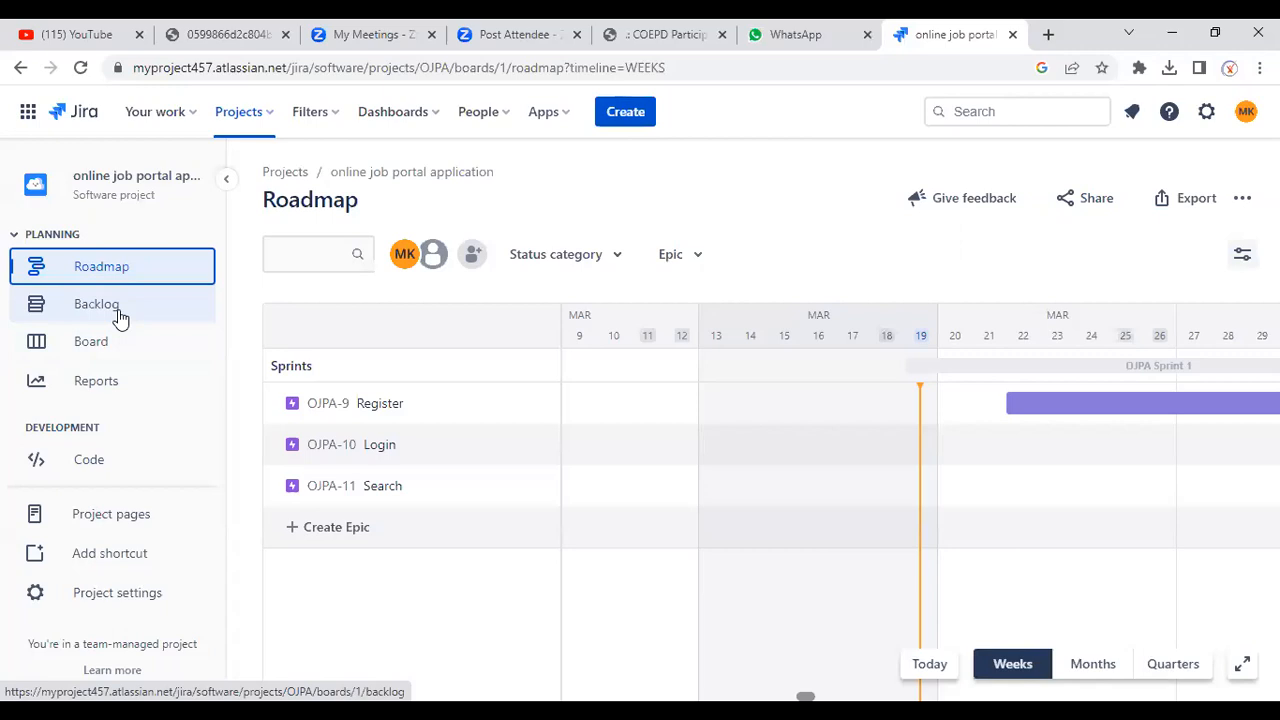
left_click(617, 262)
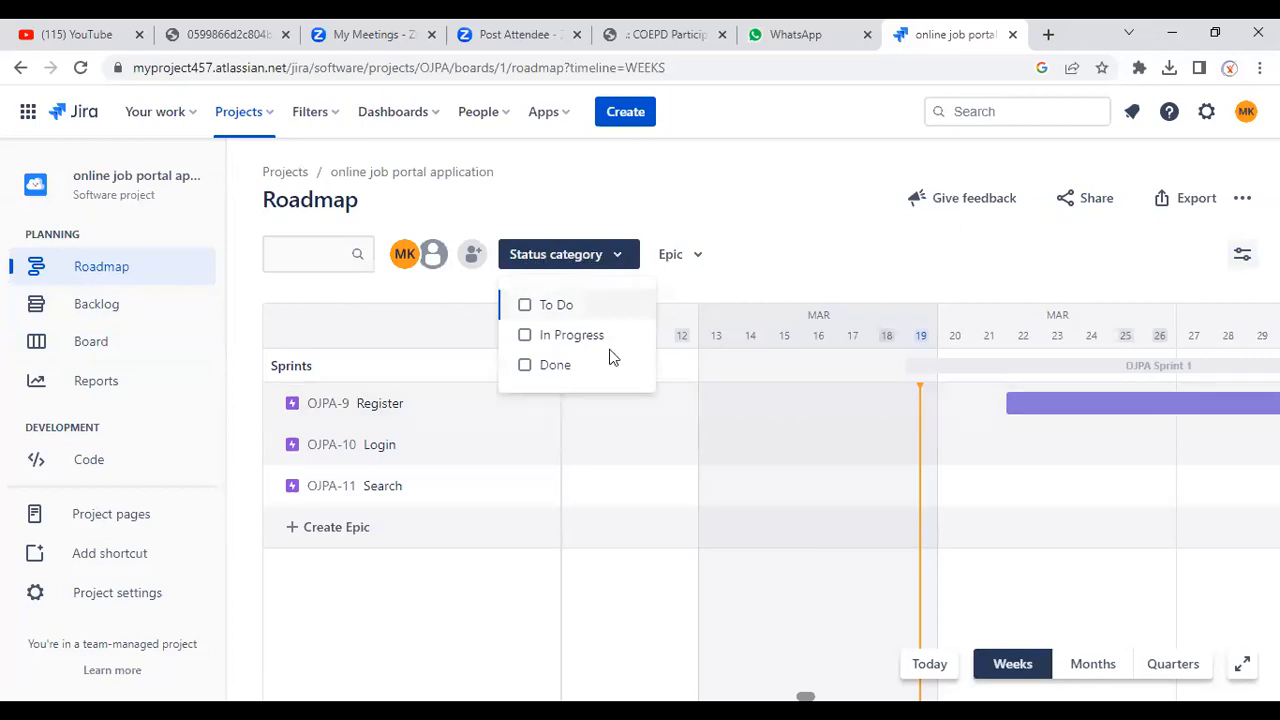
left_click(525, 336)
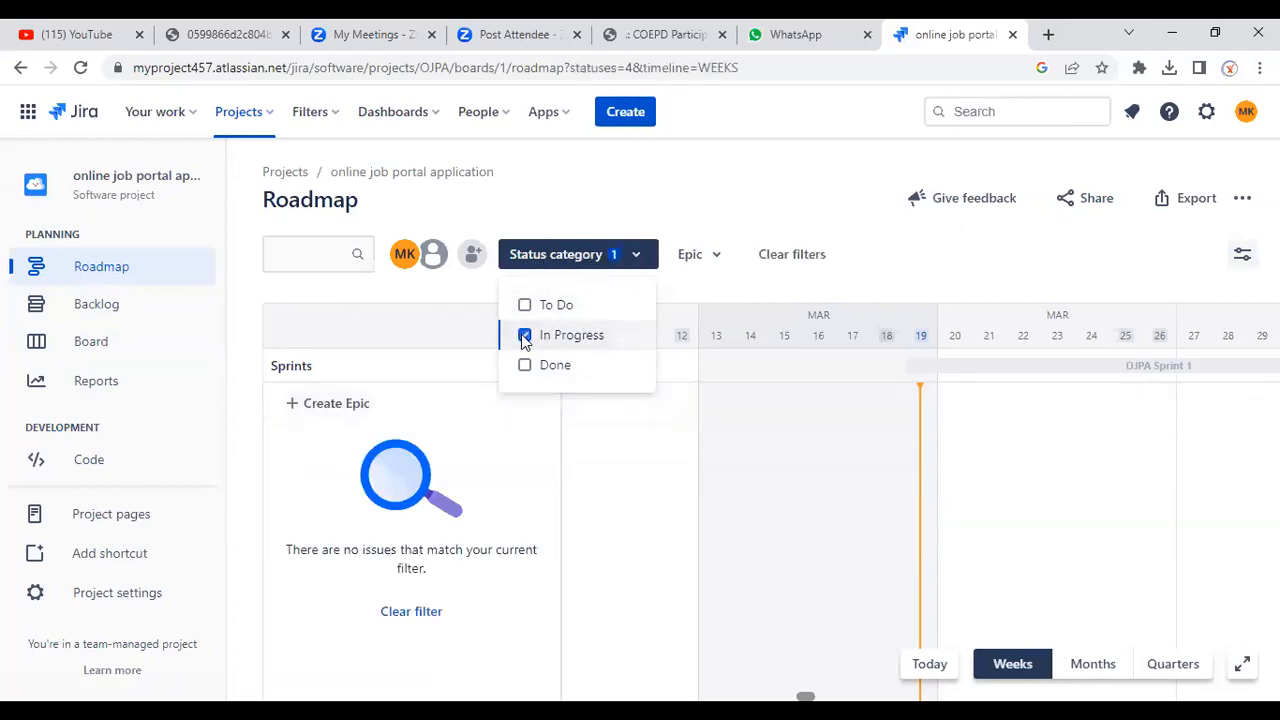
left_click(525, 310)
left_click(525, 366)
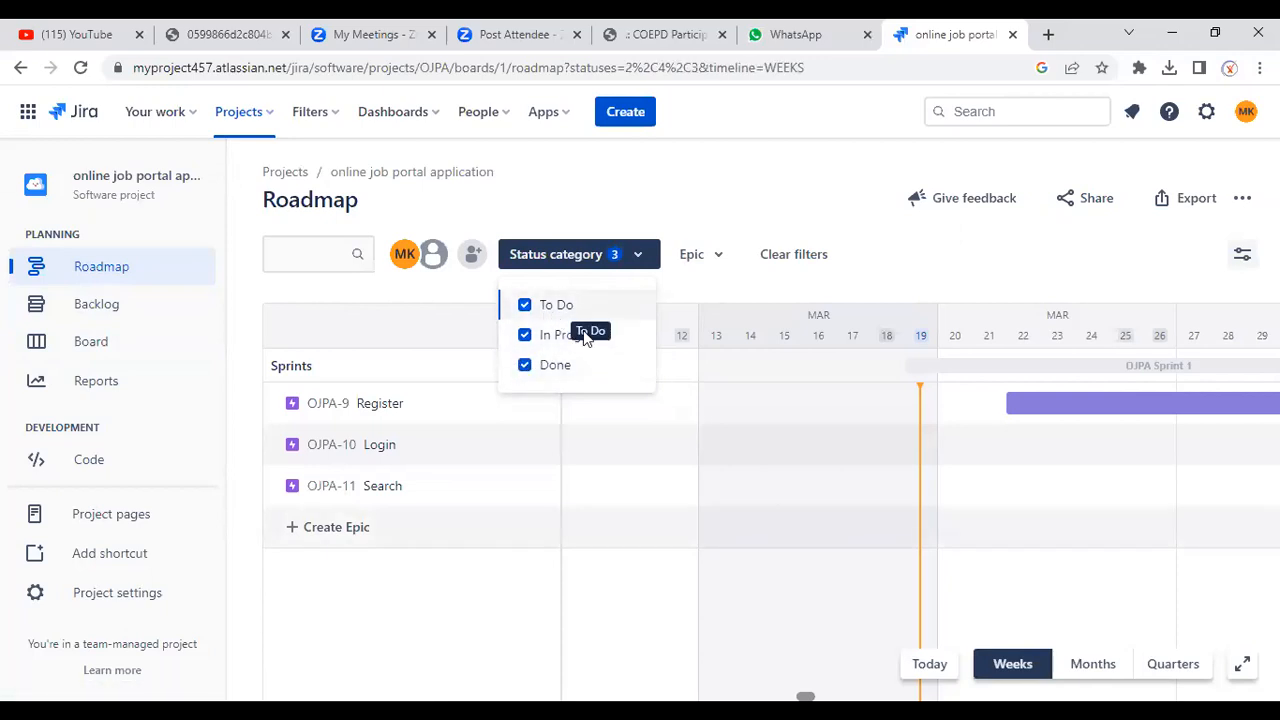
left_click(525, 305)
left_click(525, 335)
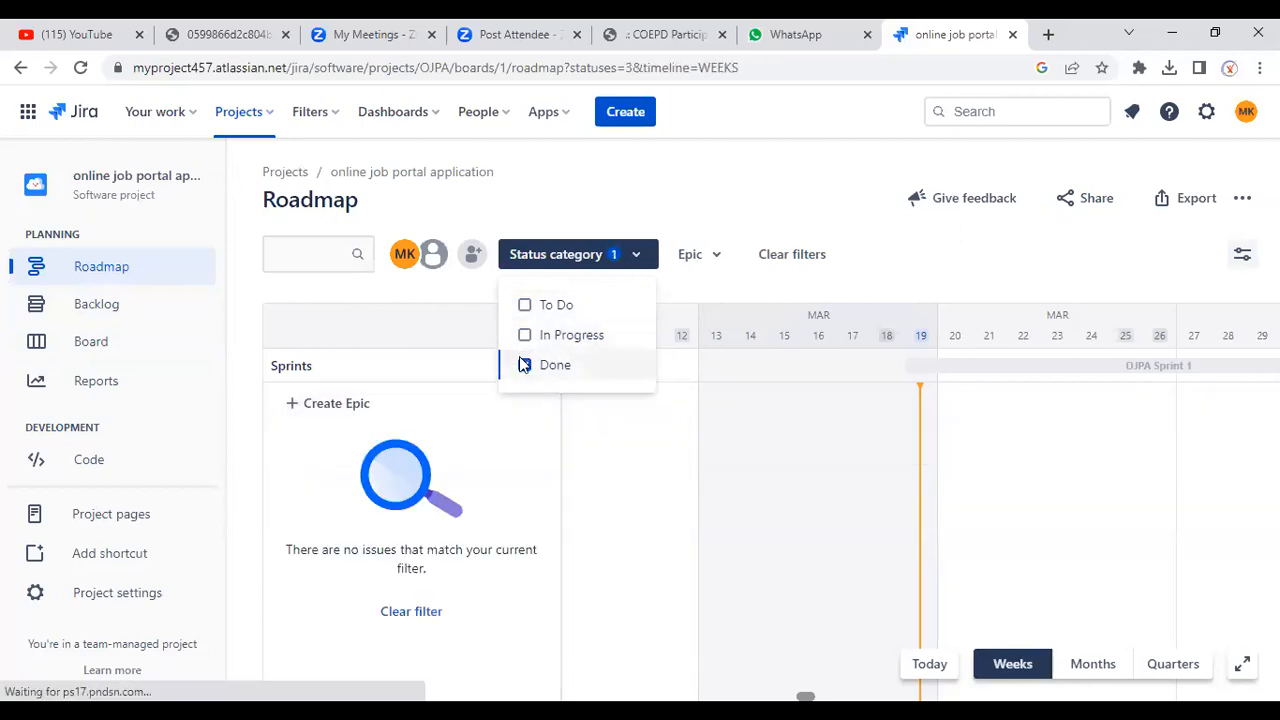
left_click(525, 365)
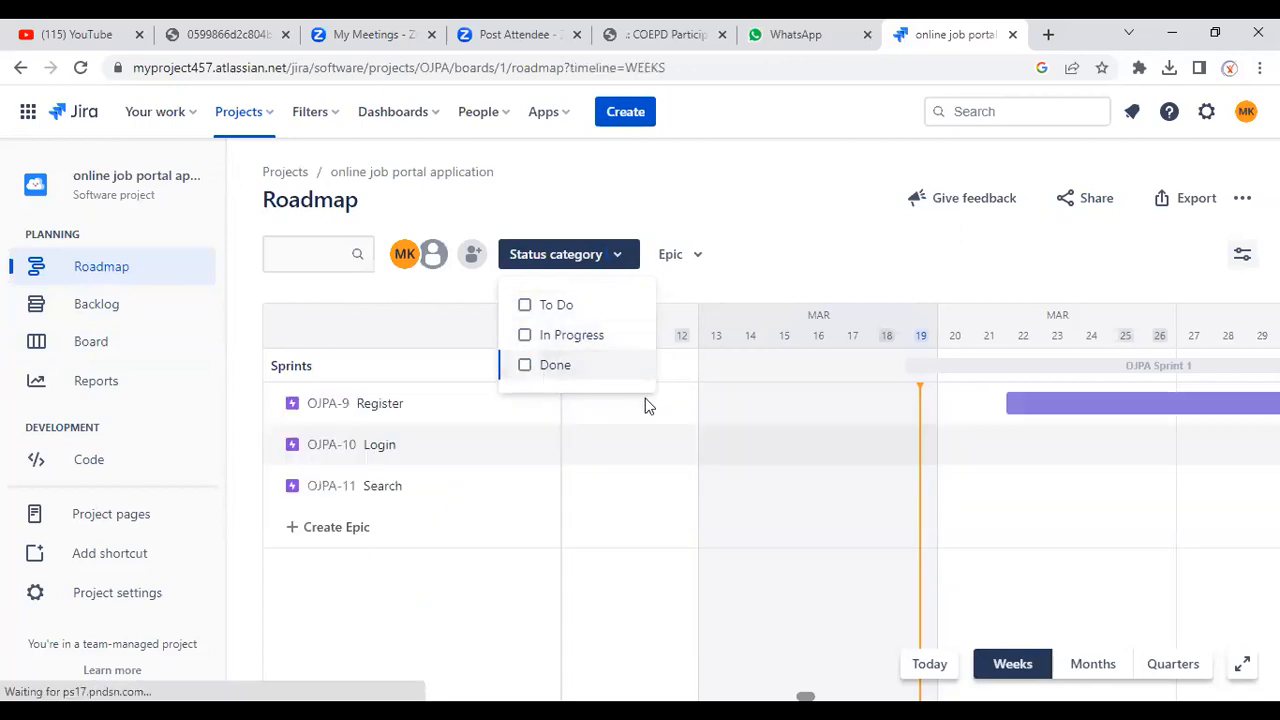
left_click(957, 337)
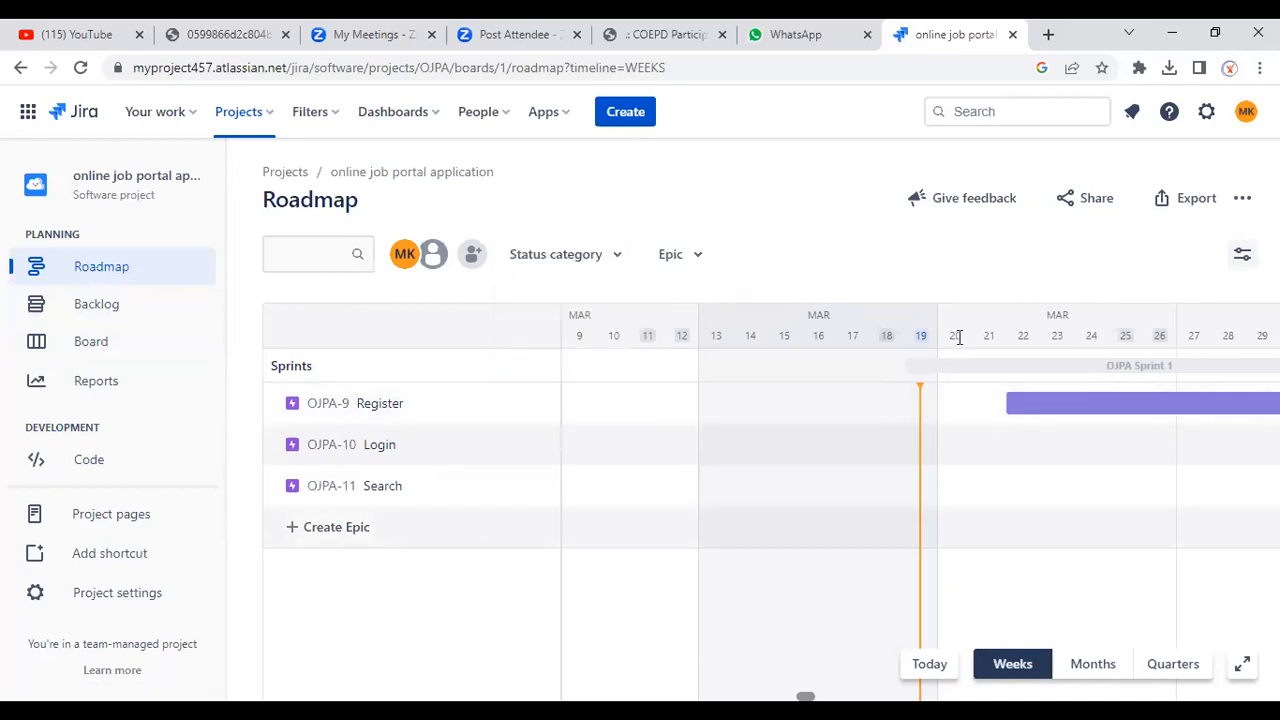
left_click(612, 256)
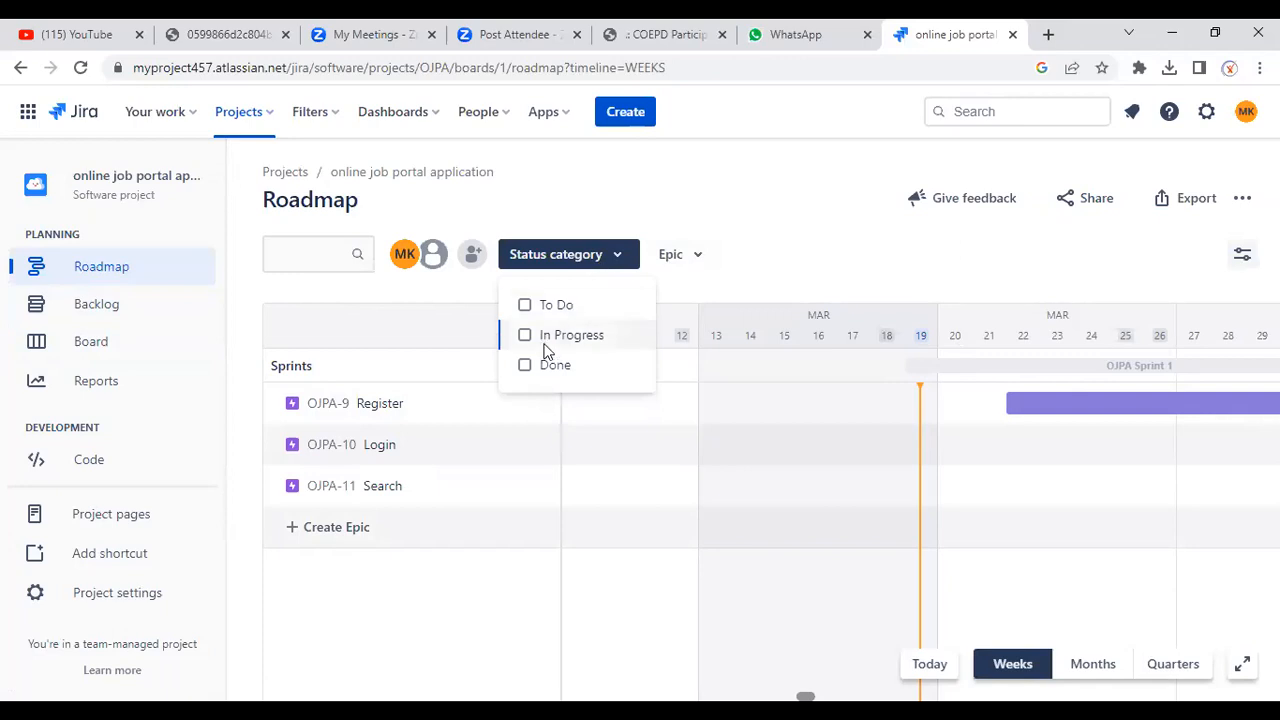
left_click(524, 366)
left_click(524, 335)
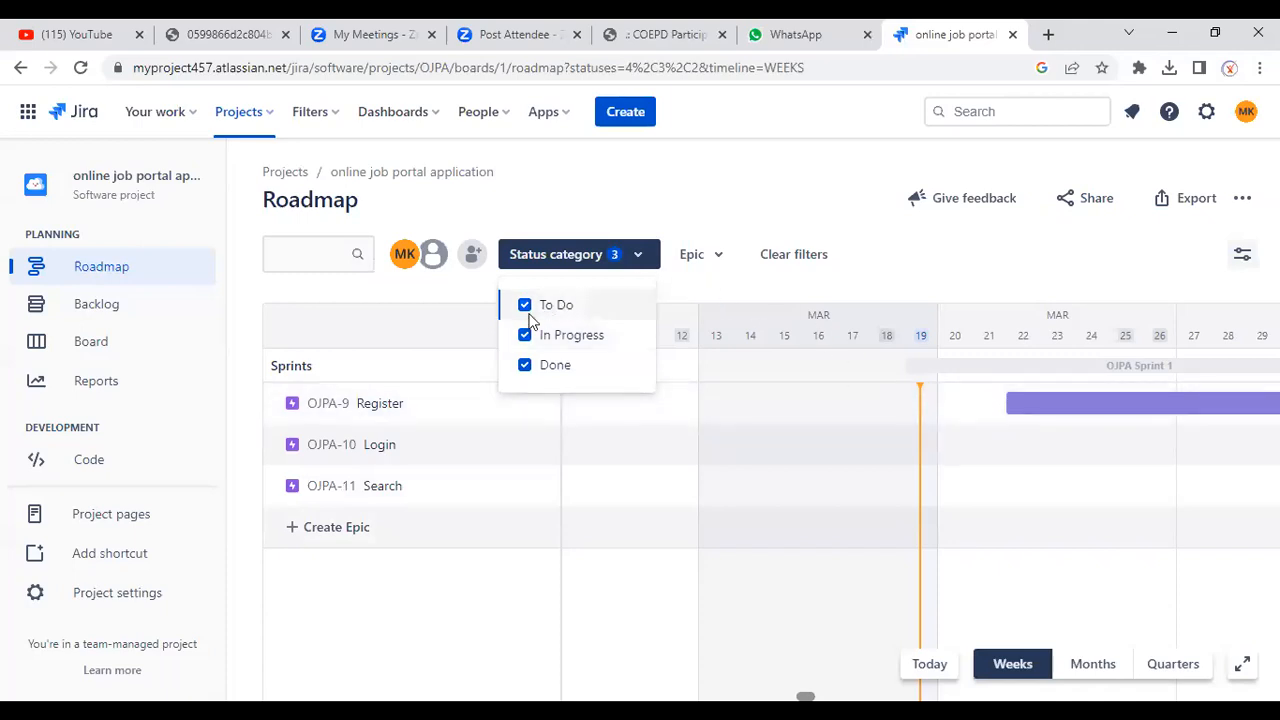
left_click(525, 365)
left_click(526, 336)
left_click(529, 308)
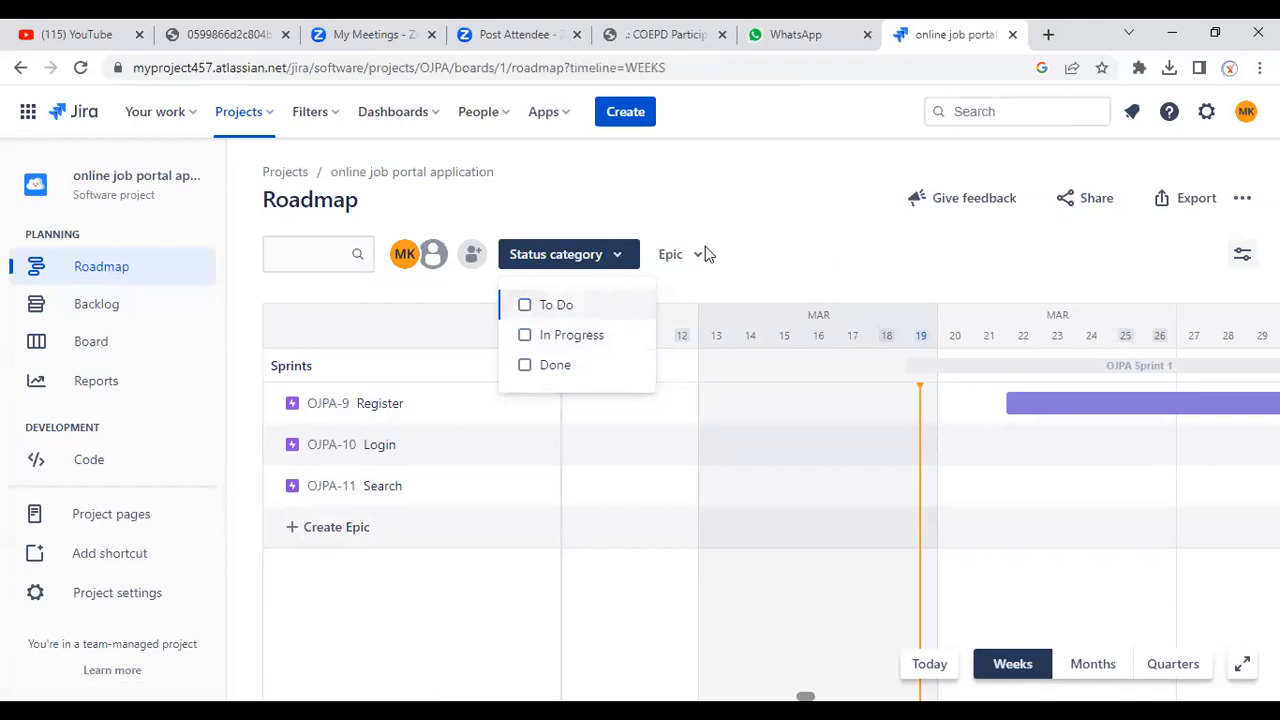
left_click(770, 230)
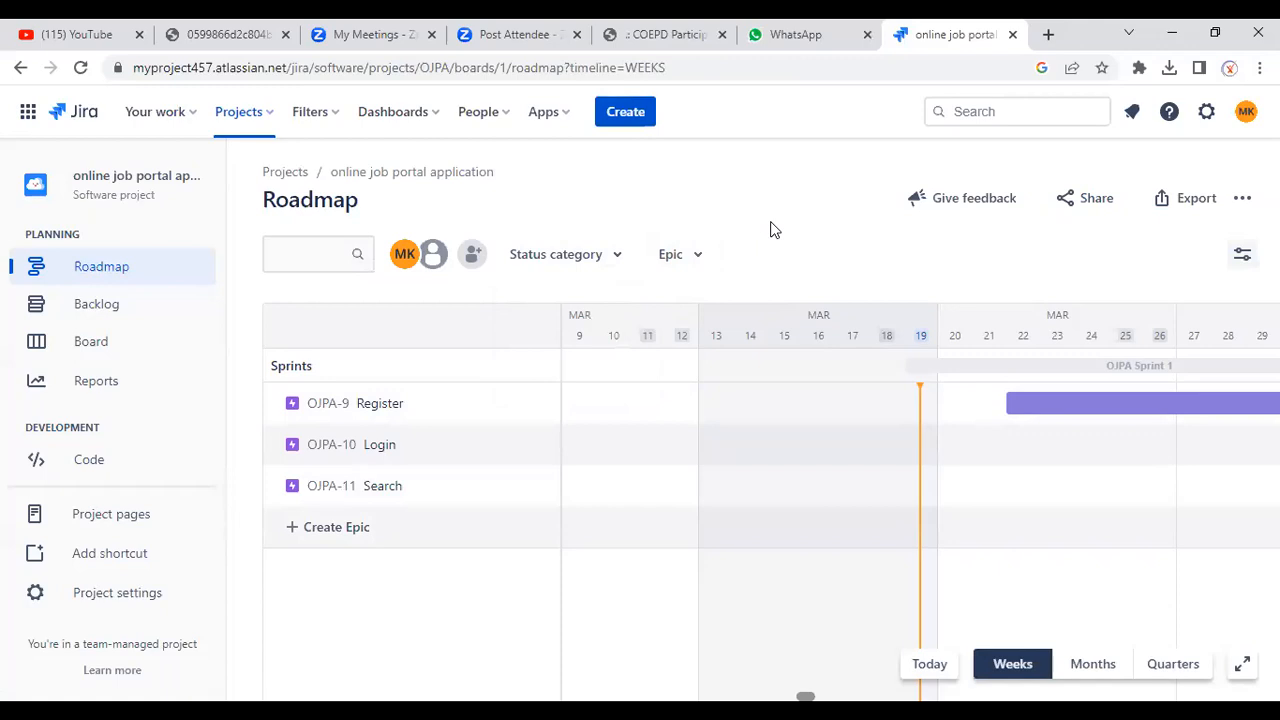
left_click(104, 318)
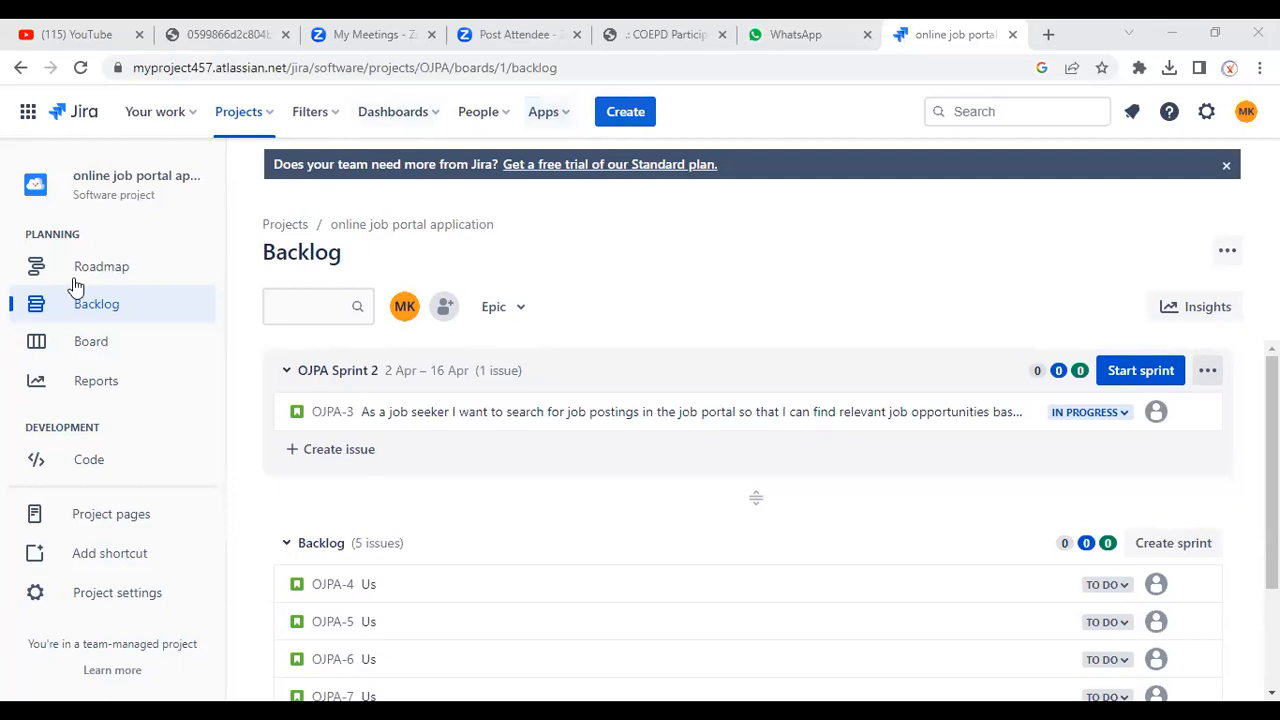
Open the project Roadmap from the sidebar.
left_click(124, 276)
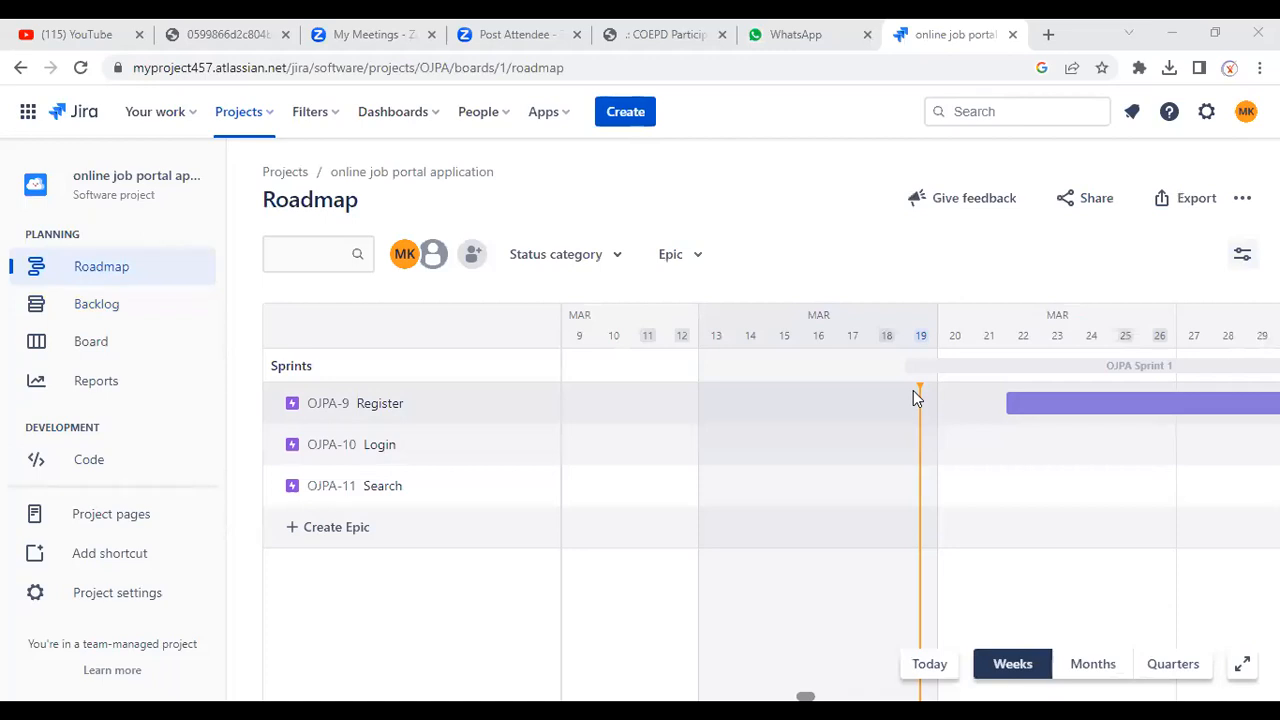
left_click(125, 345)
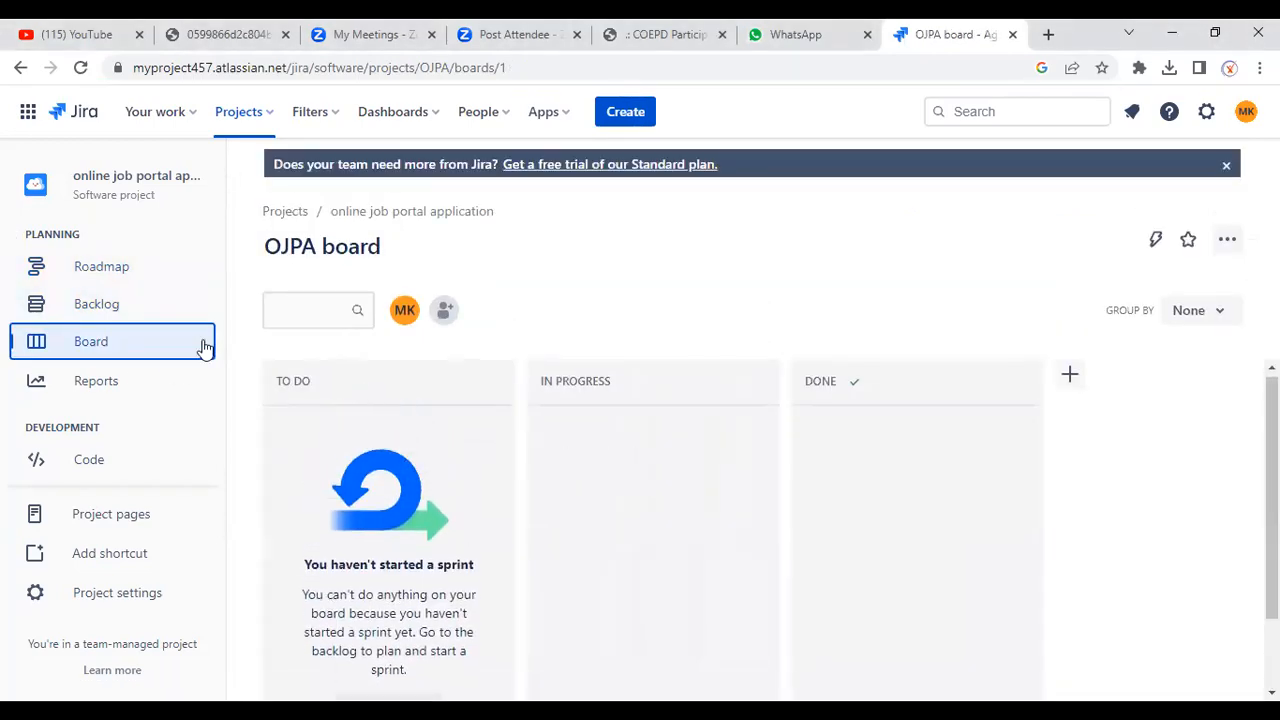
left_click(124, 308)
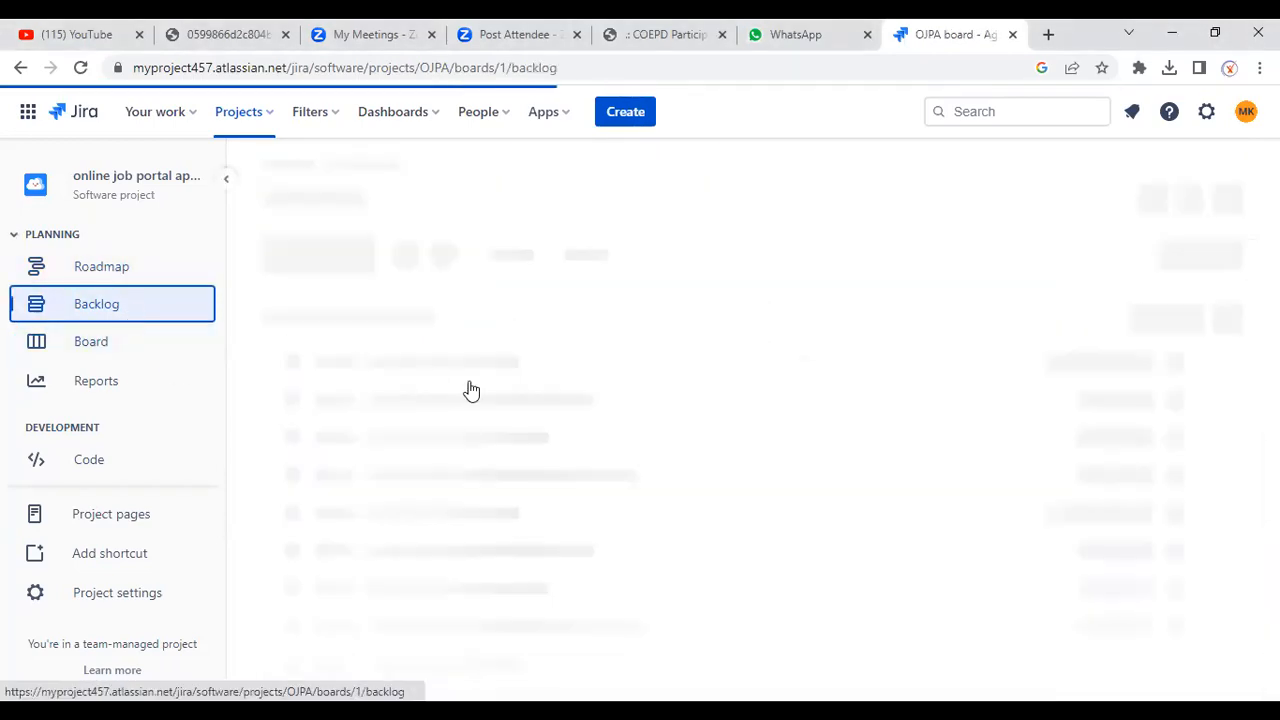
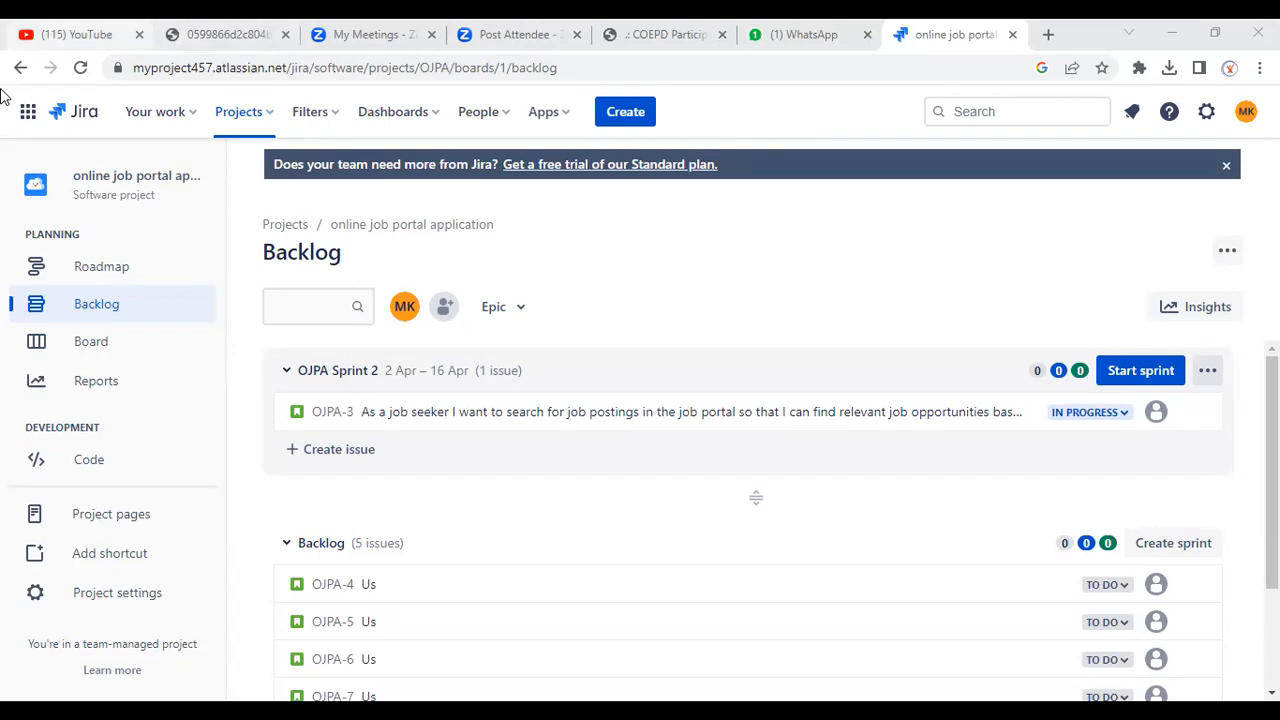
Return from the board to the backlog and start assigning OJPA-4 to an epic, opening its details.
left_click(78, 345)
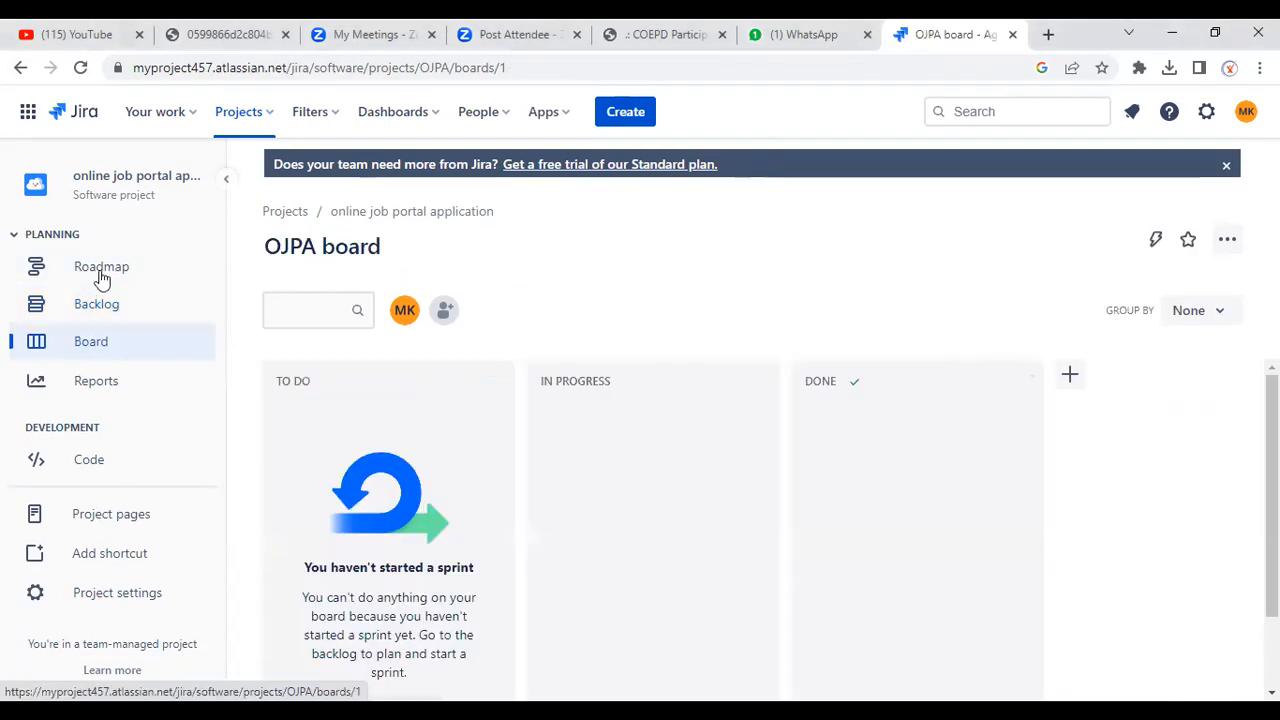
left_click(99, 312)
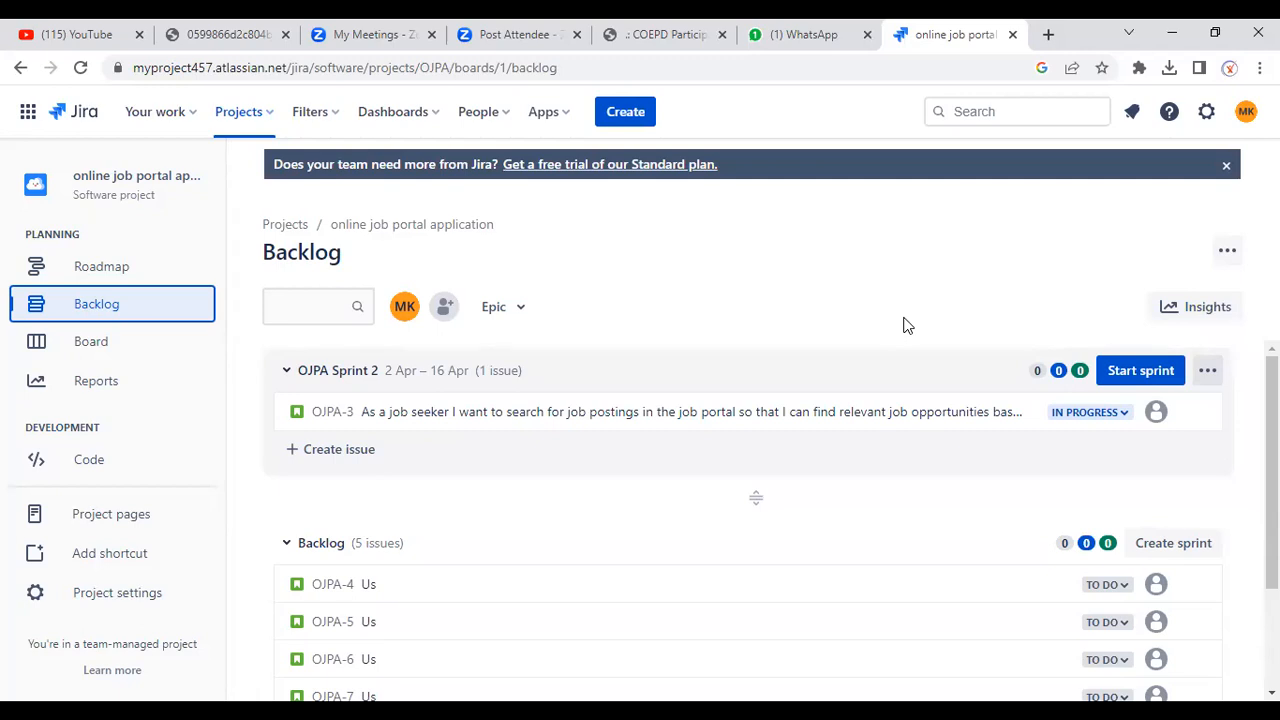
left_click(495, 116)
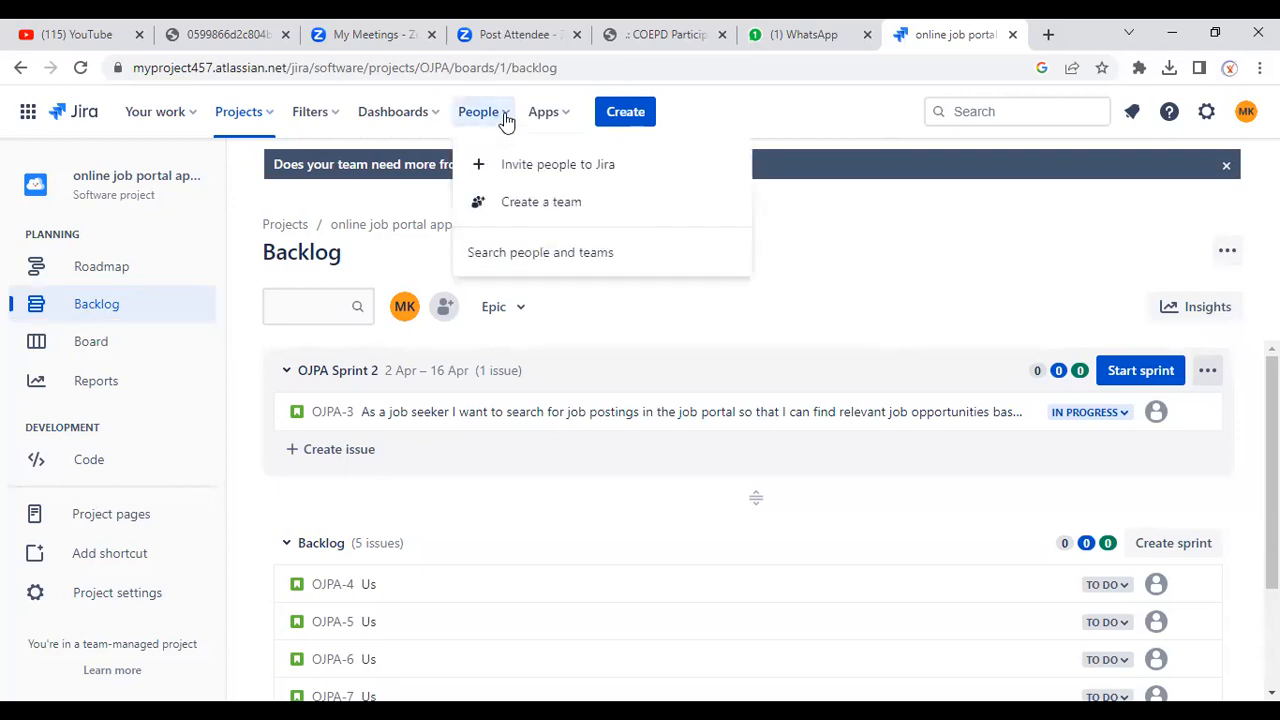
left_click(505, 118)
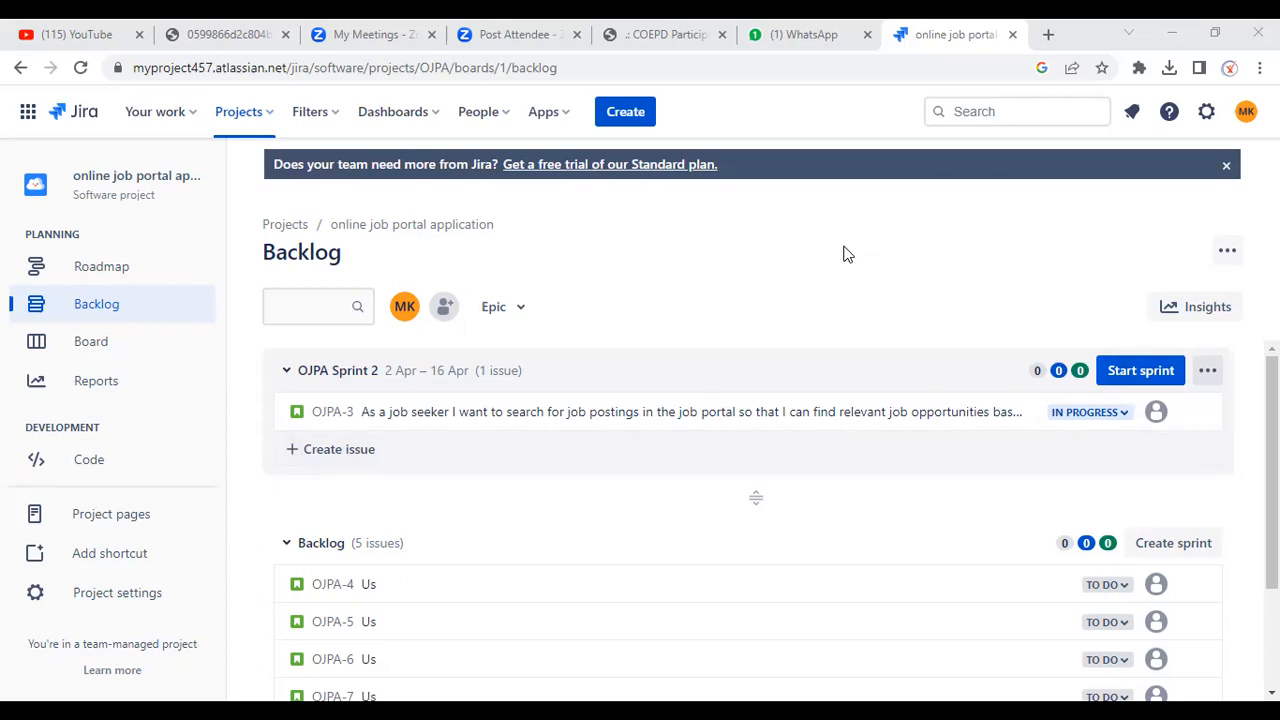
left_click(462, 589)
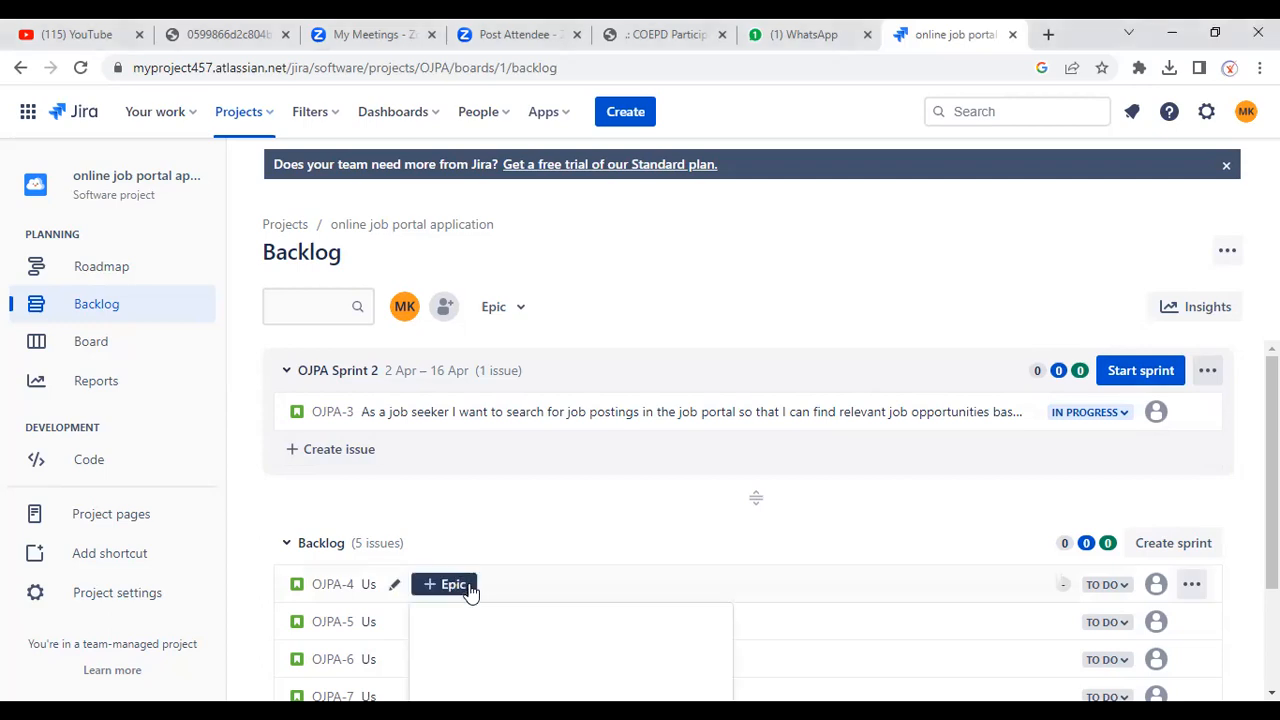
left_click(578, 587)
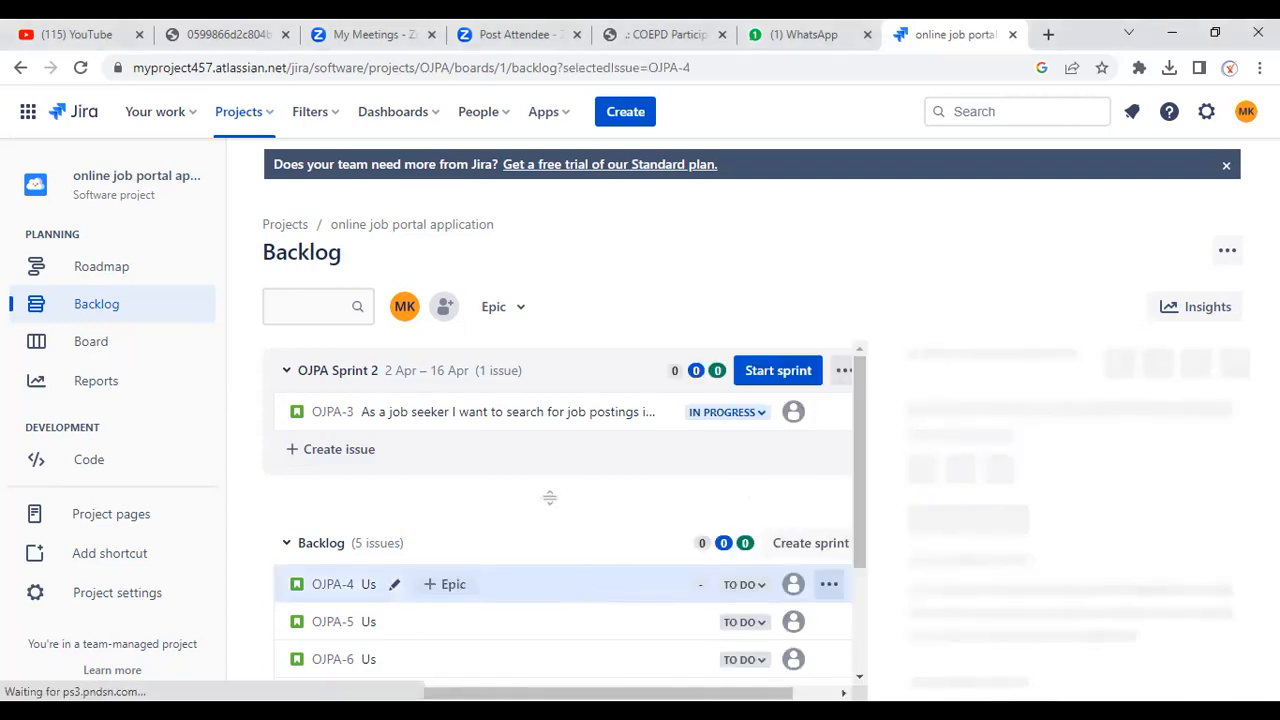
Close OJPA-4's details and drag OJPA-4 and OJPA-5 into OJPA Sprint 2 below OJPA-3.
left_click(1234, 362)
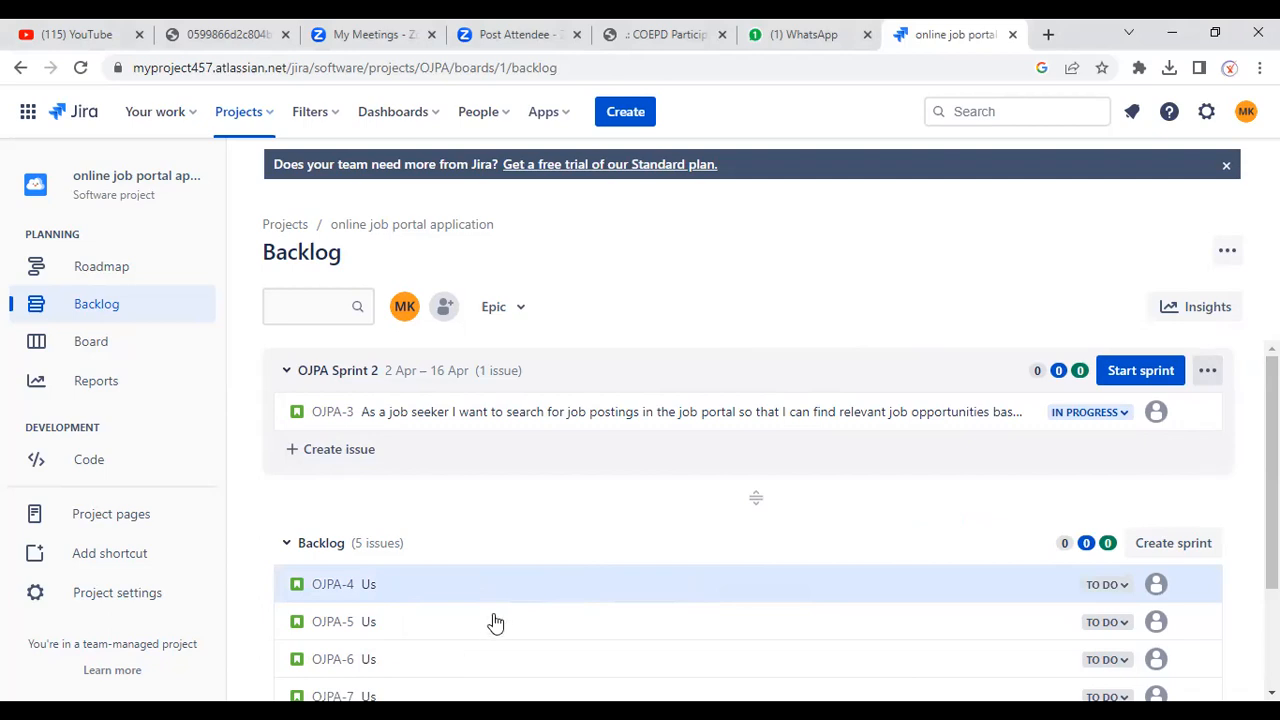
left_click_drag(514, 594, 523, 440)
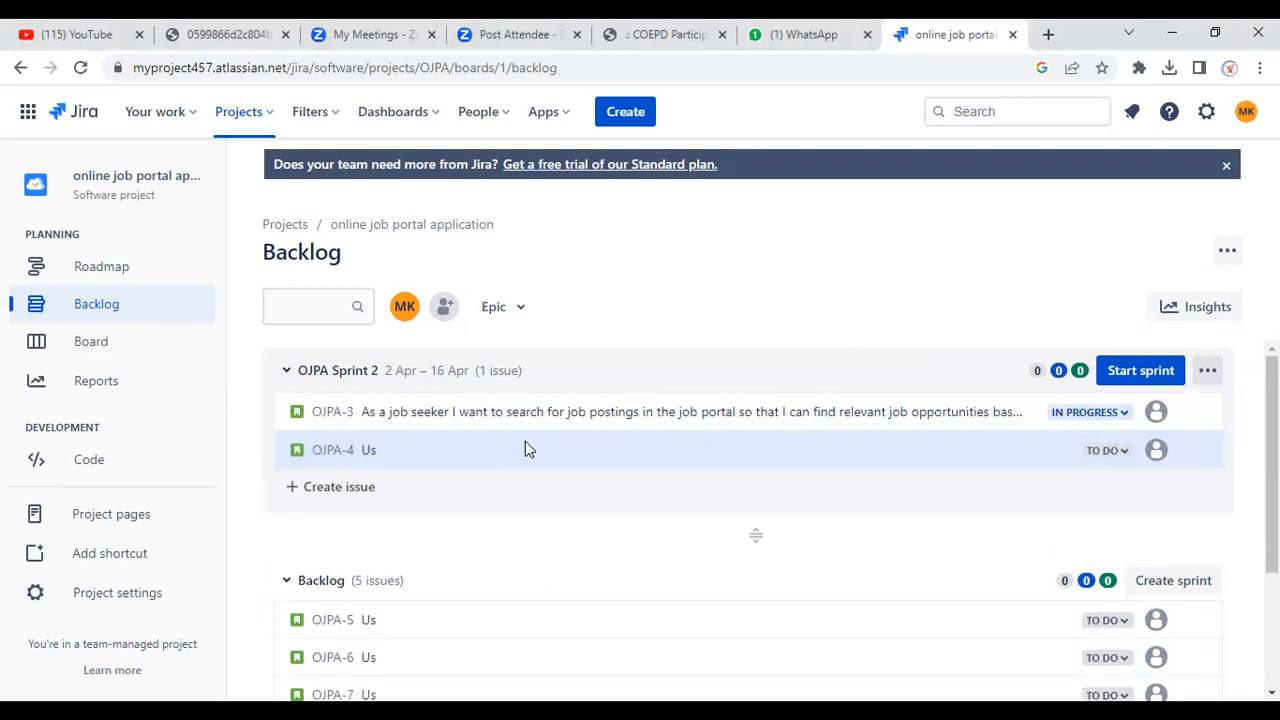
left_click_drag(557, 634, 566, 486)
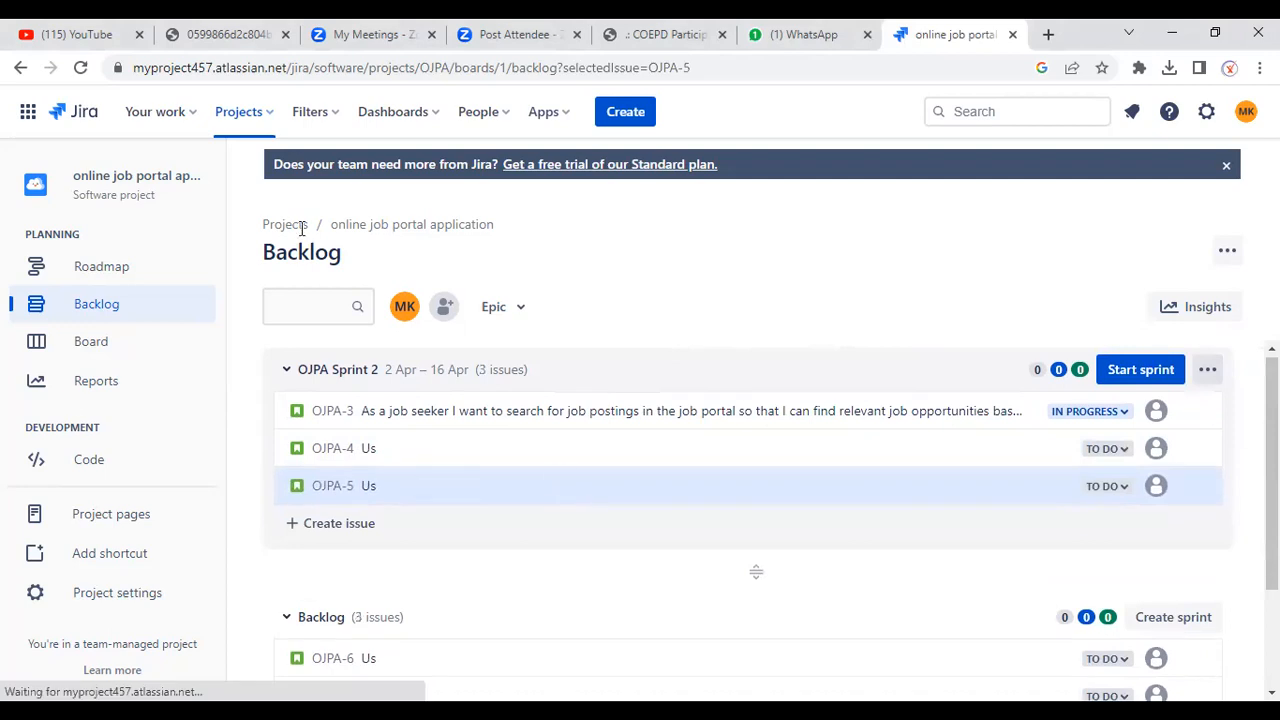
View the Reports overview, then switch to the OJPA board.
left_click(77, 390)
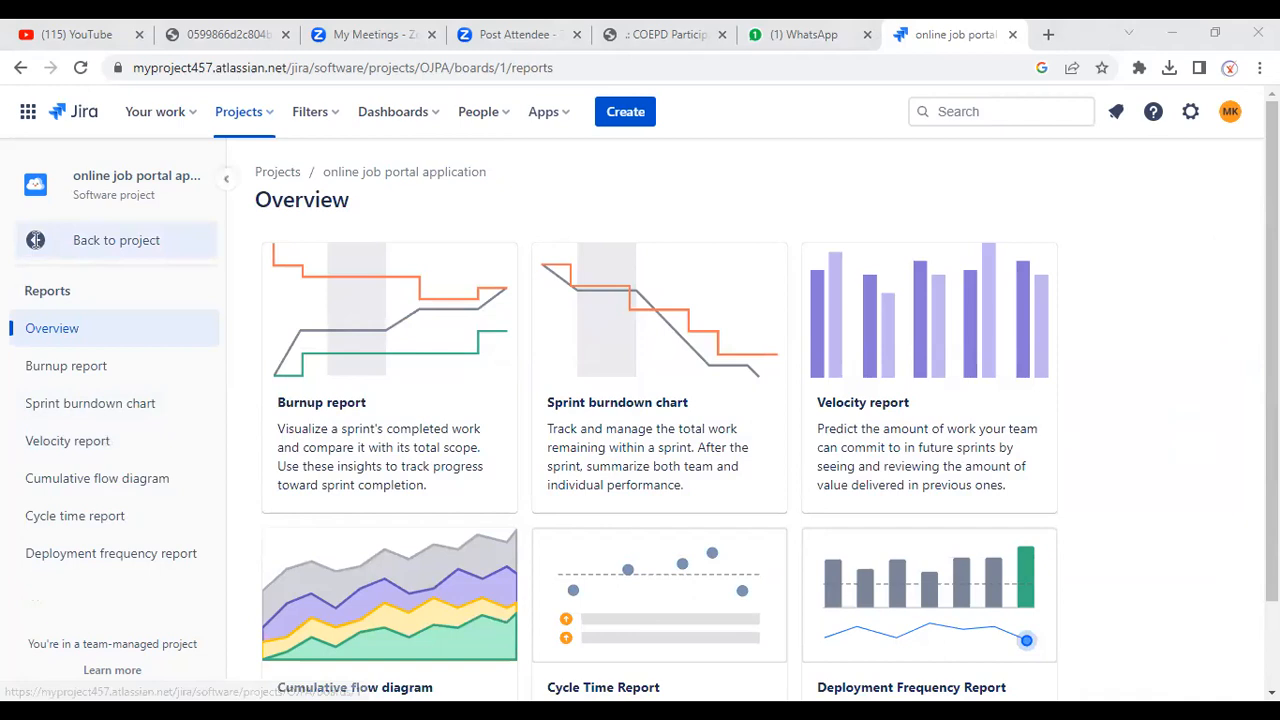
left_click(35, 240)
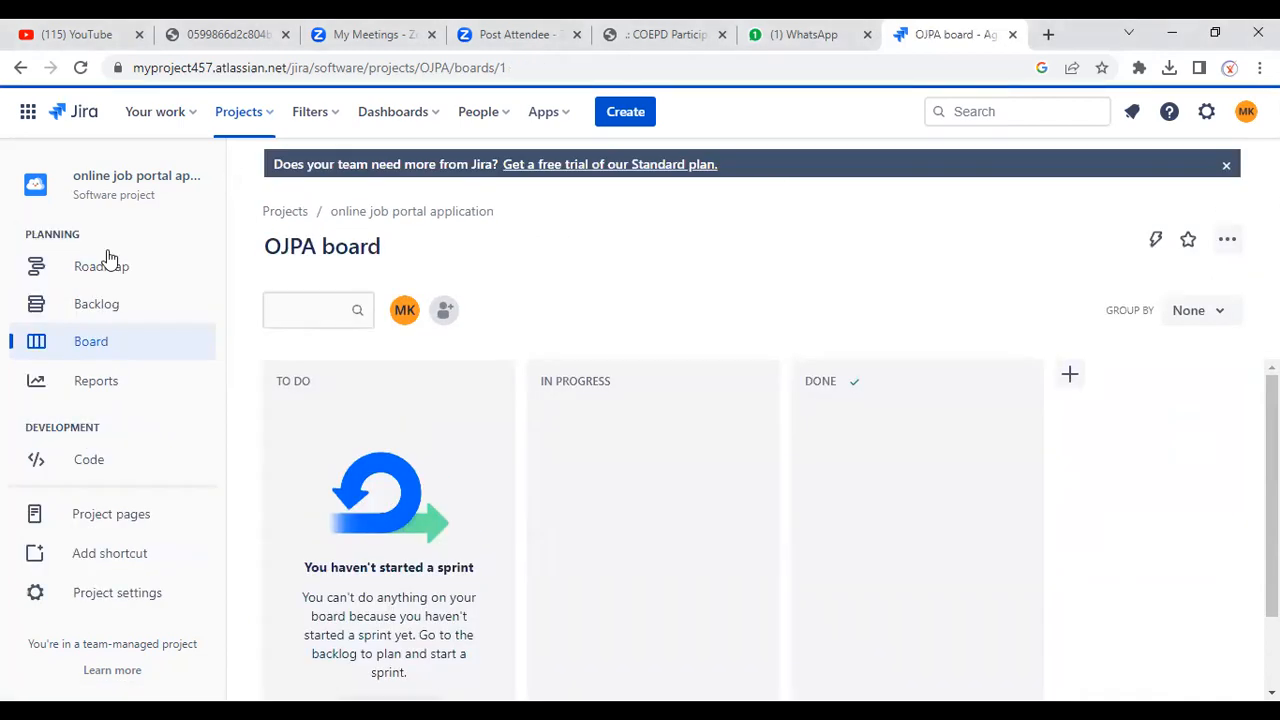